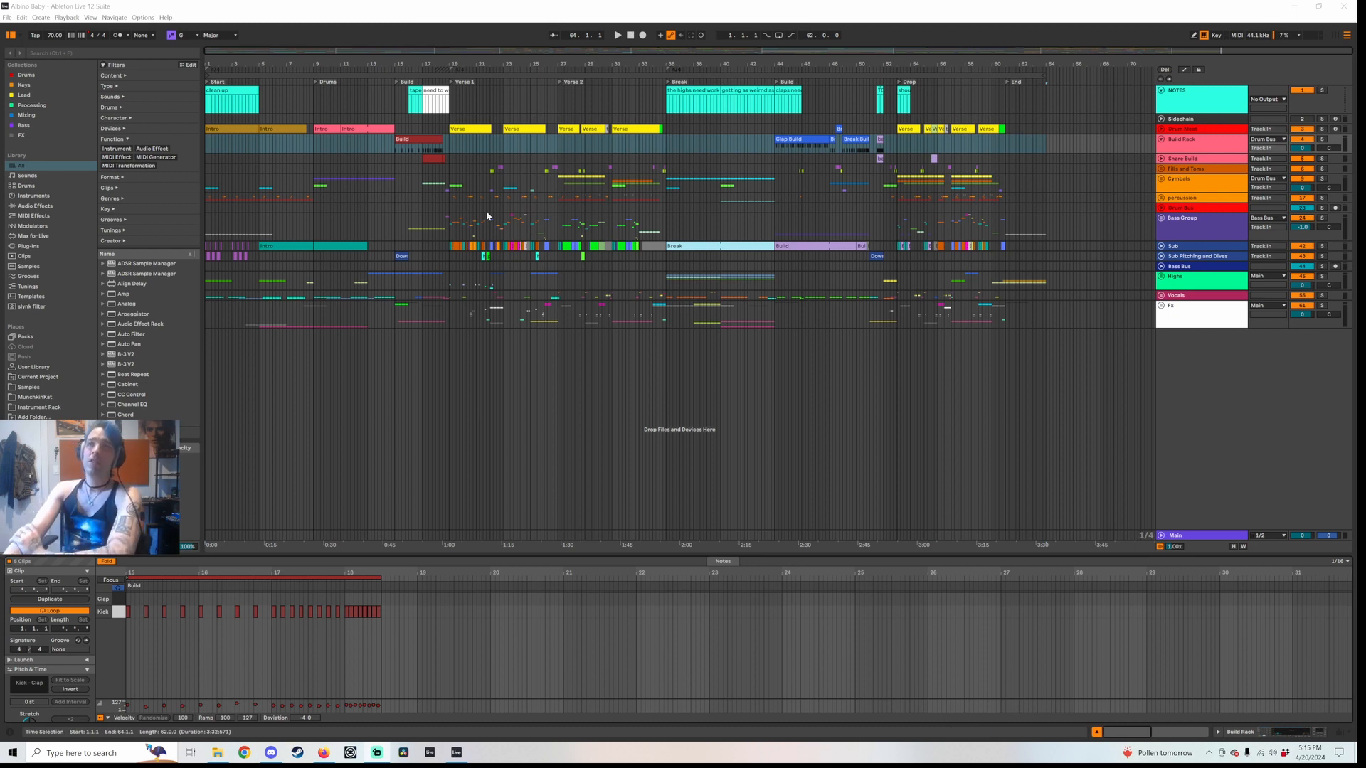
click(1225, 224)
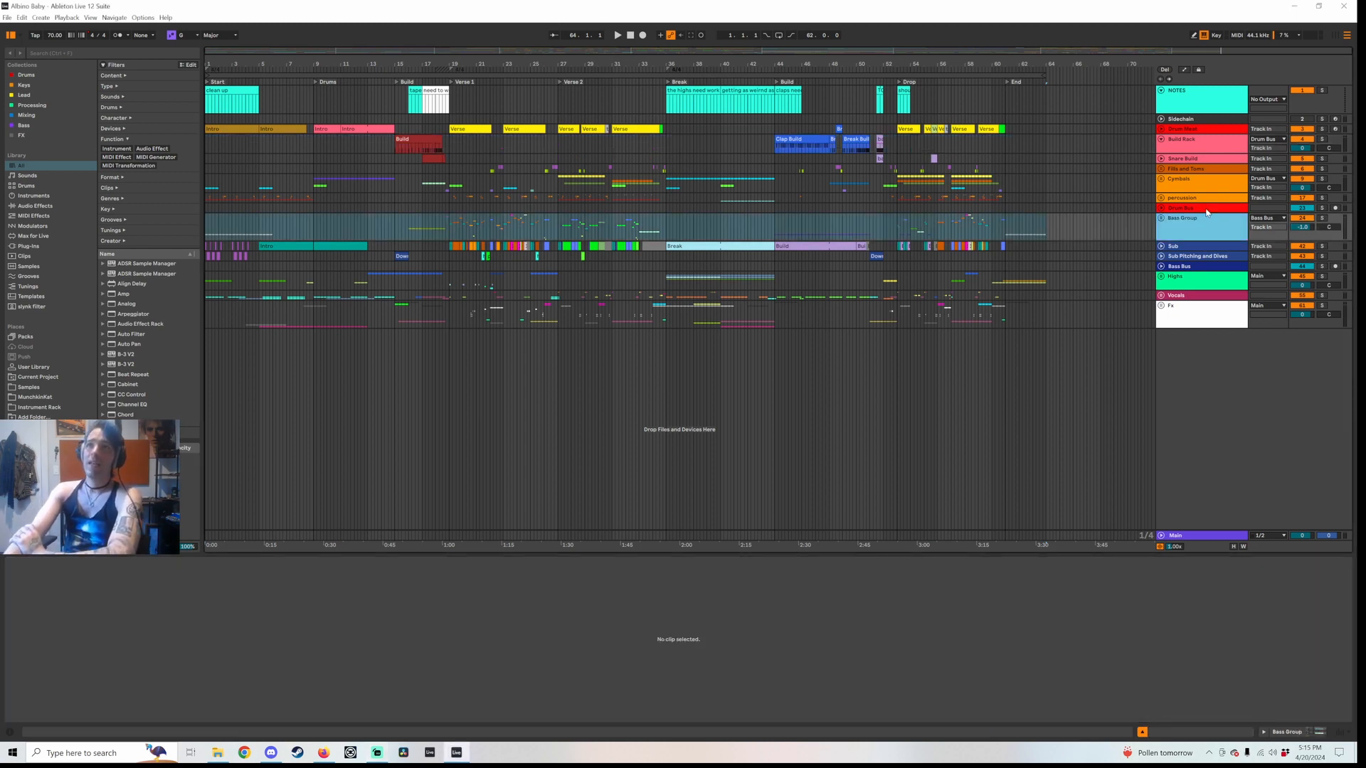
click(1207, 208)
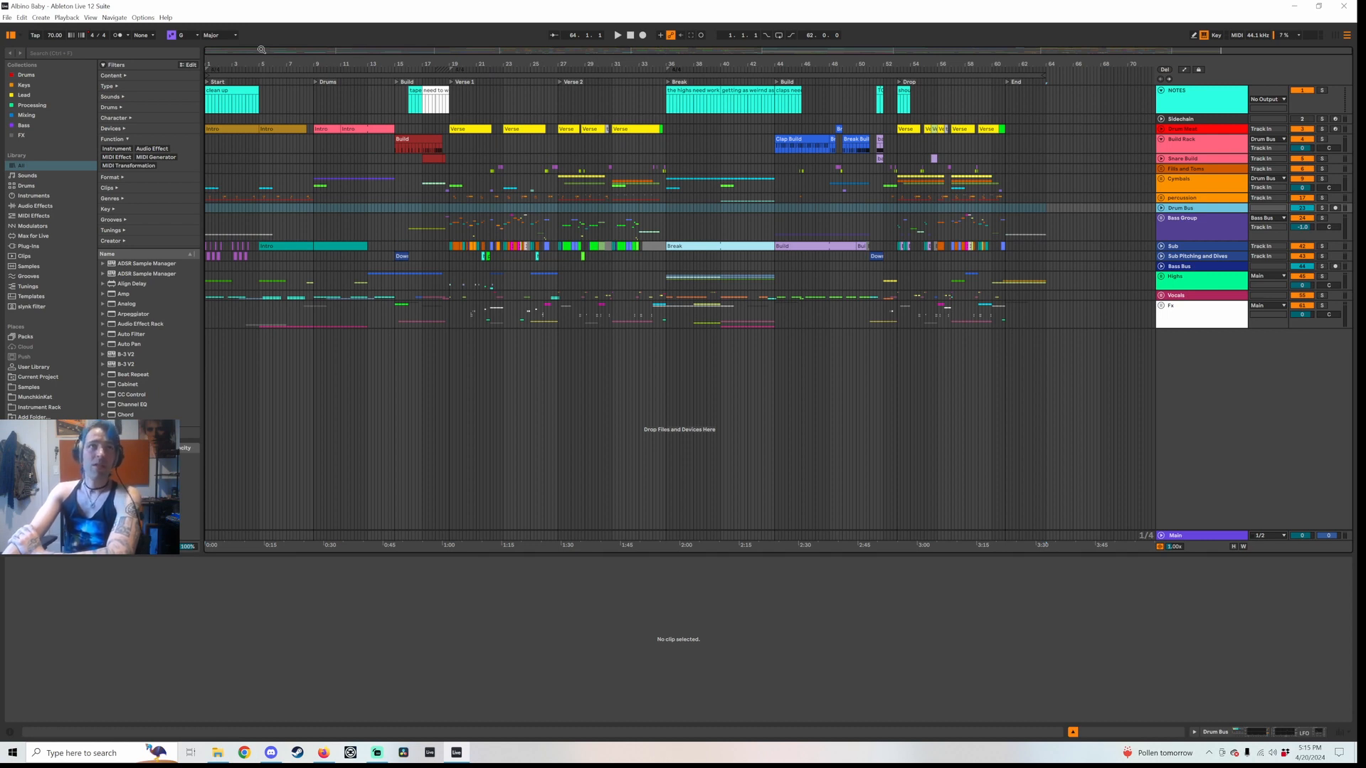
mouse_move(255, 57)
mouse_down()
mouse_move(254, 114)
mouse_move(254, 62)
mouse_up()
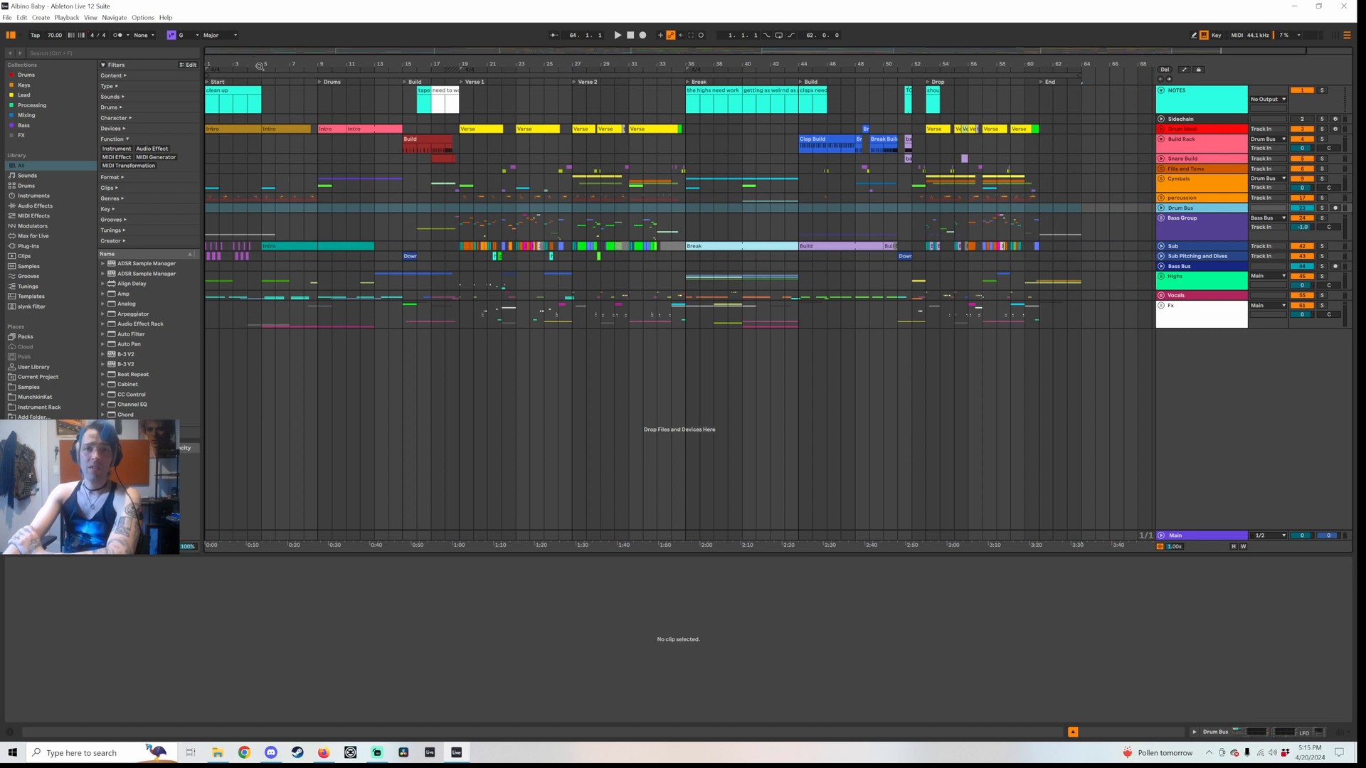
click(1204, 326)
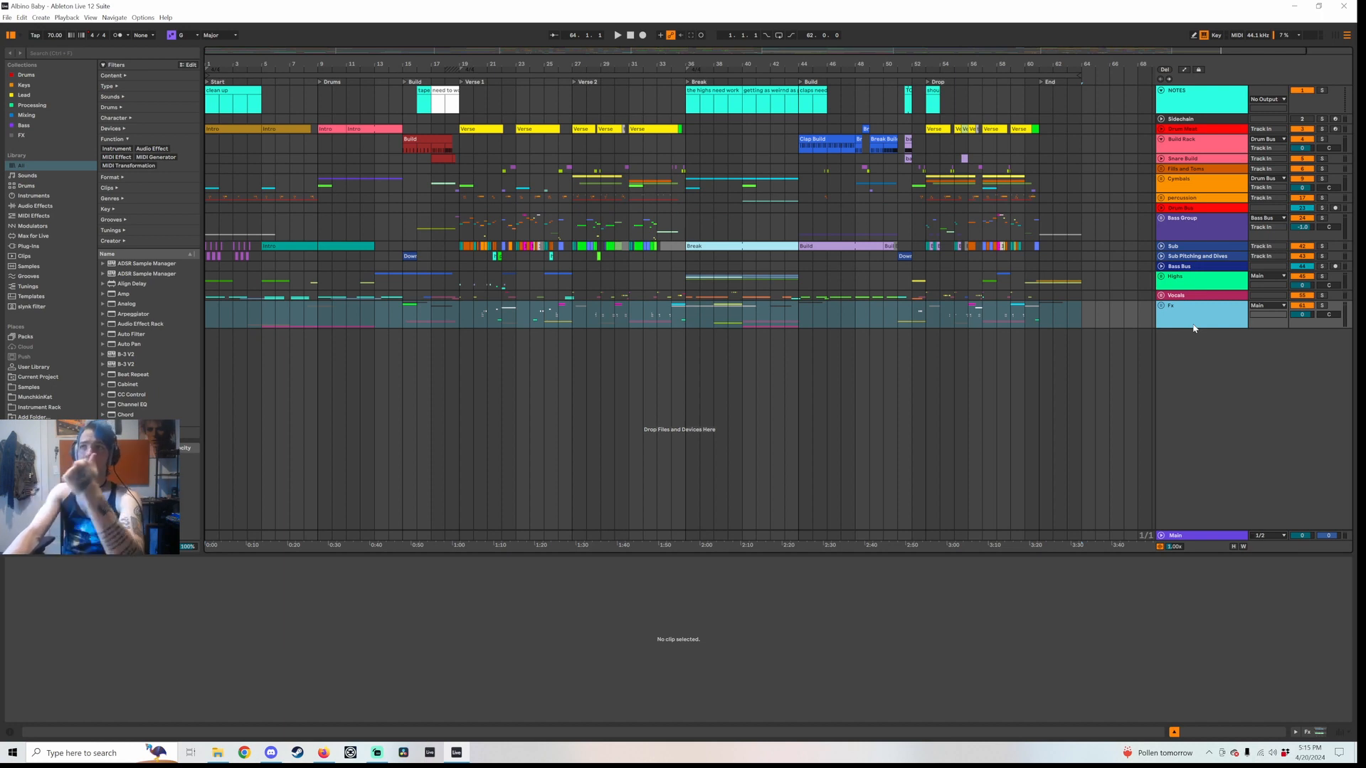
Show the Main track's device chain, inspect its Tonal Balance Control plug-in, and close the plug-in window
click(1209, 536)
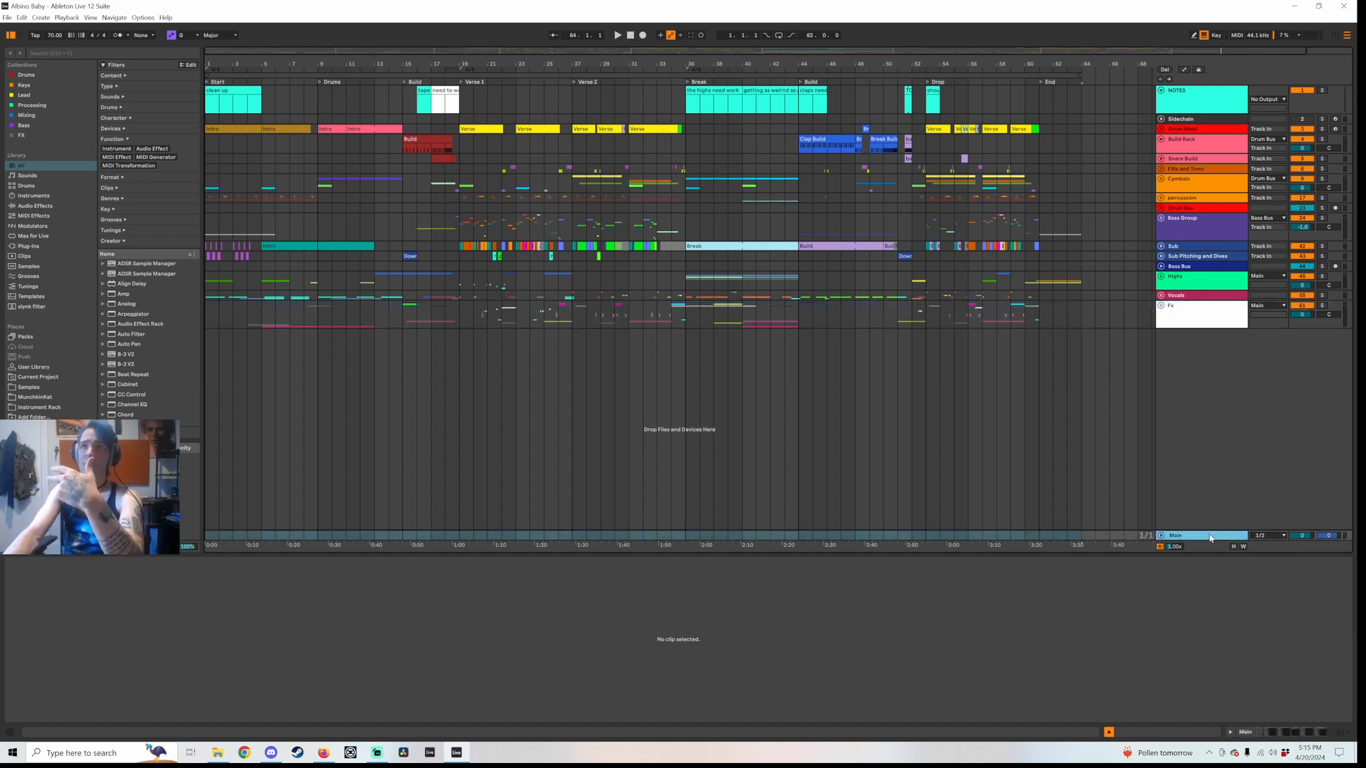
click(1234, 734)
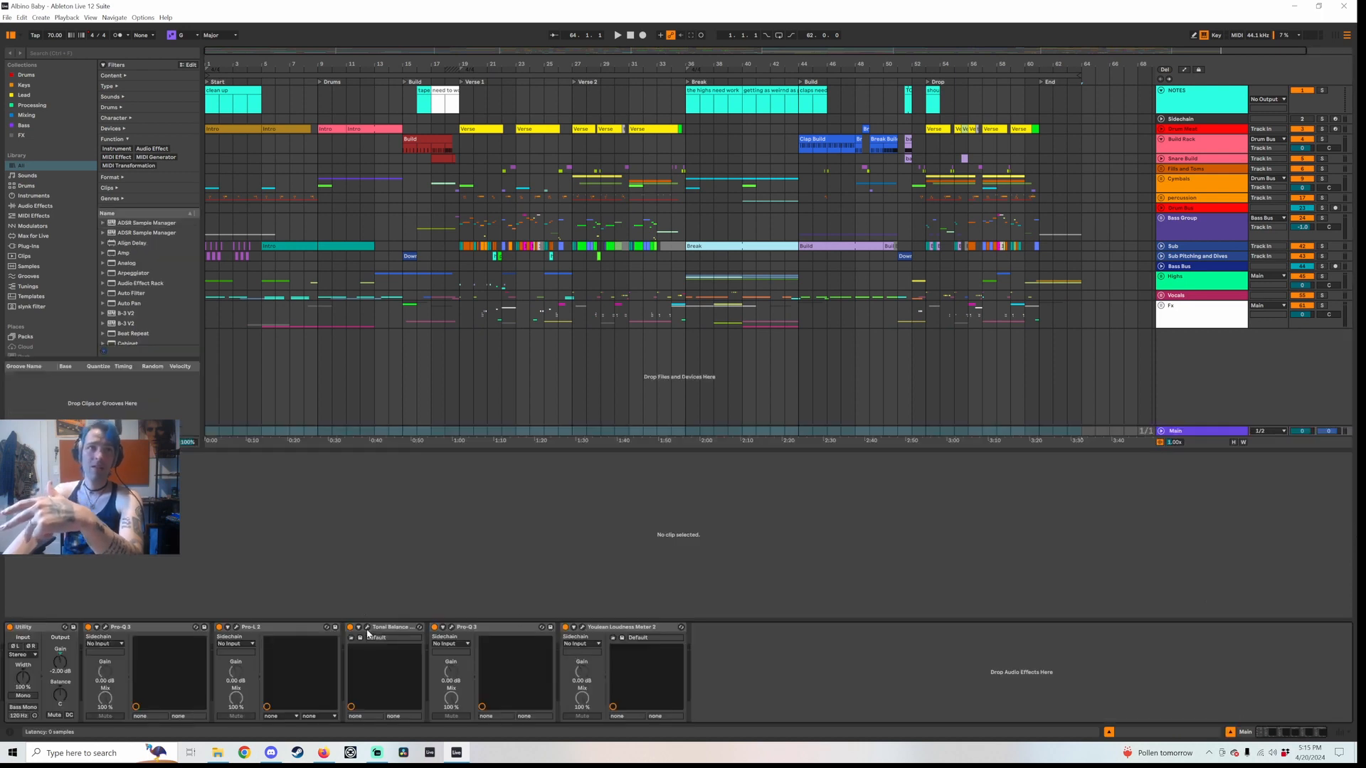
click(367, 627)
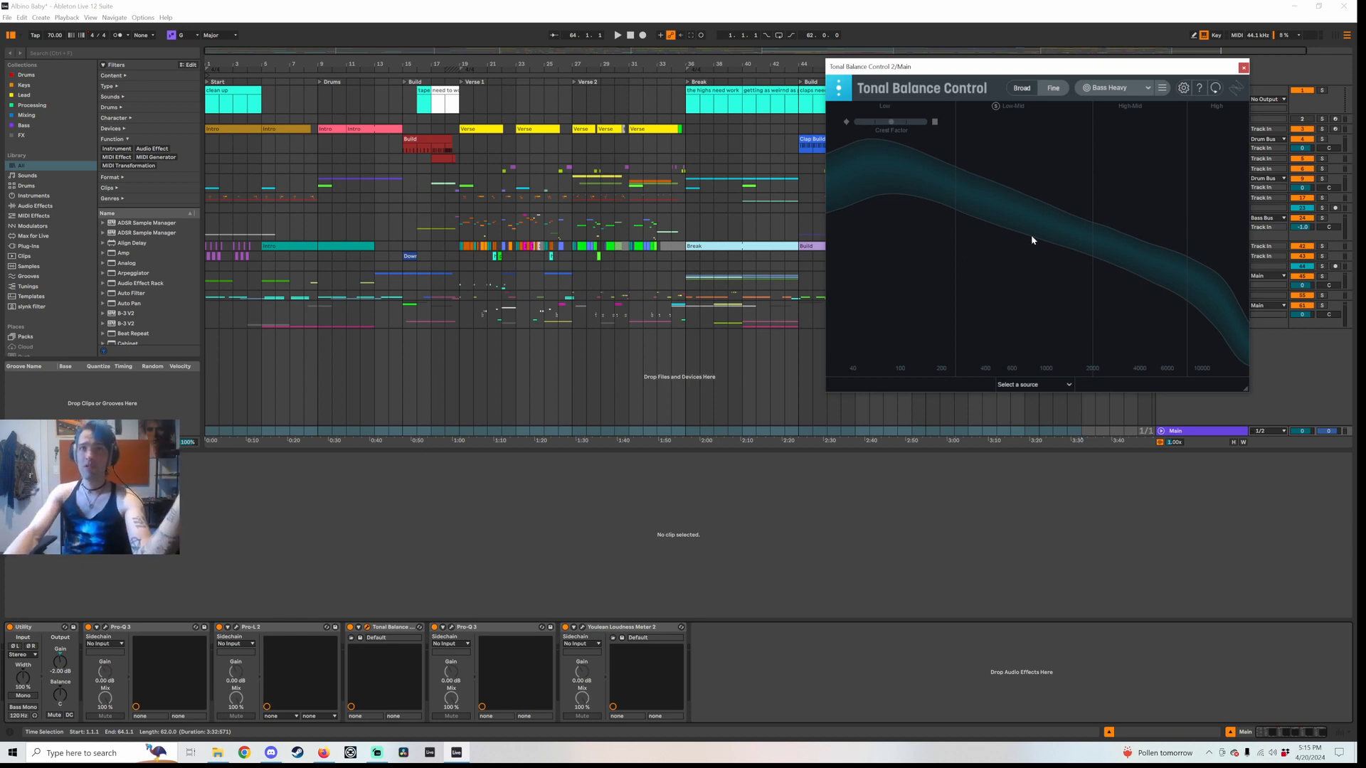
click(1243, 68)
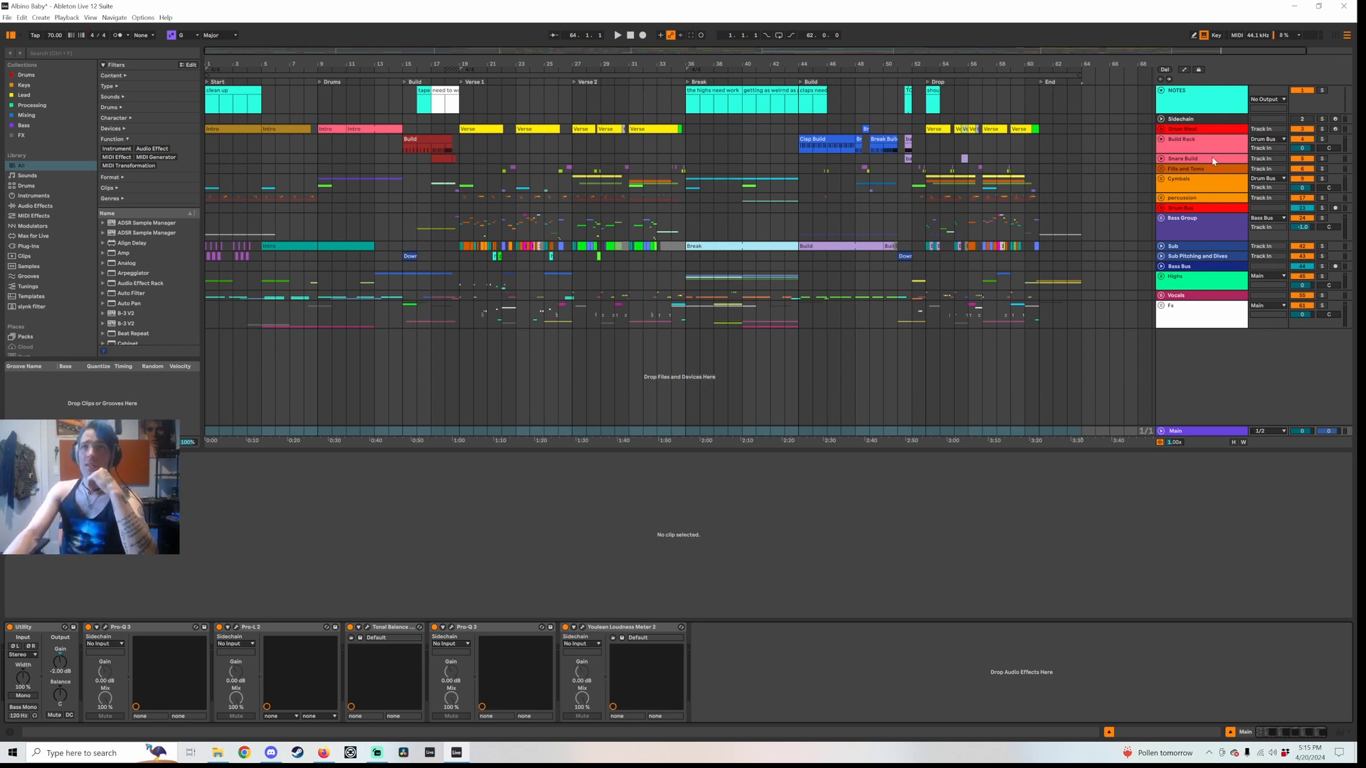
Select the first four bars of Verse 1 from the Drum Meat track through the Bass Group
click(1199, 209)
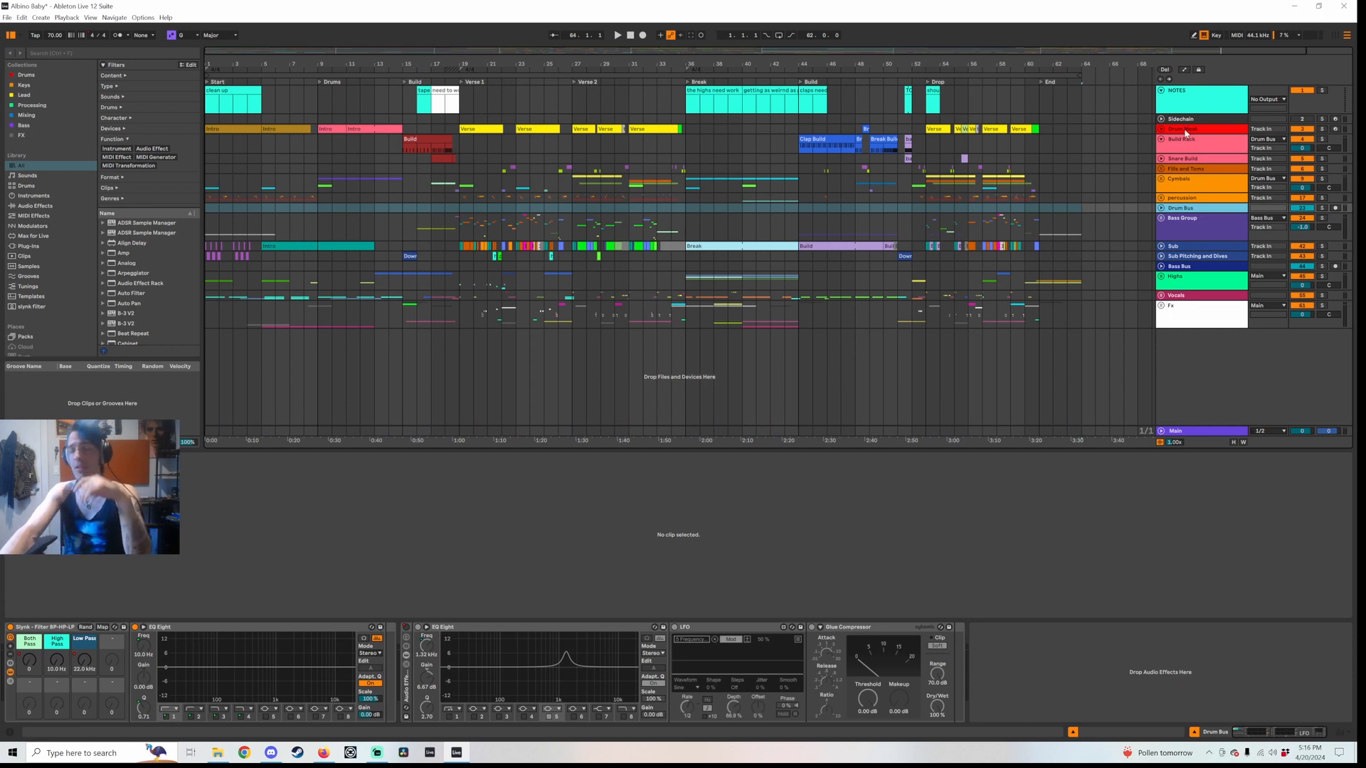
click(492, 187)
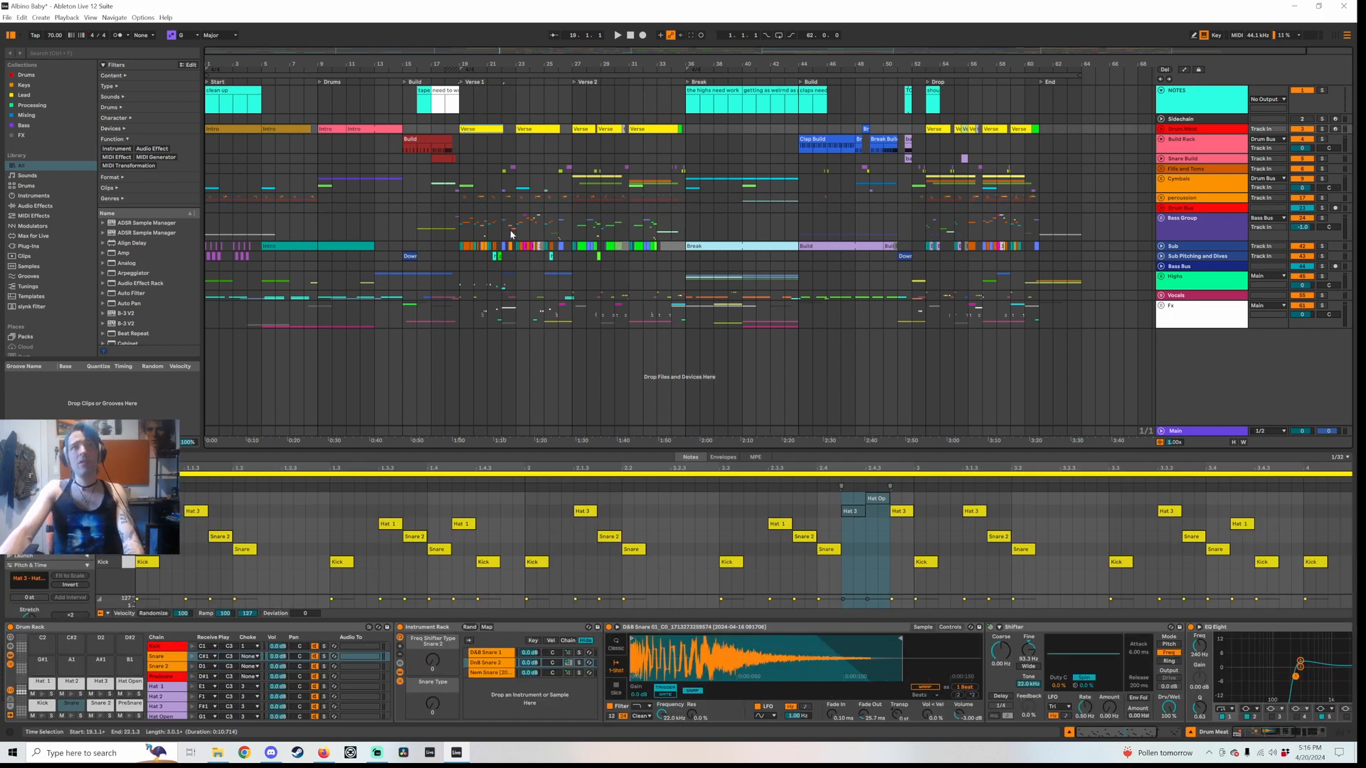
shift+click(518, 240)
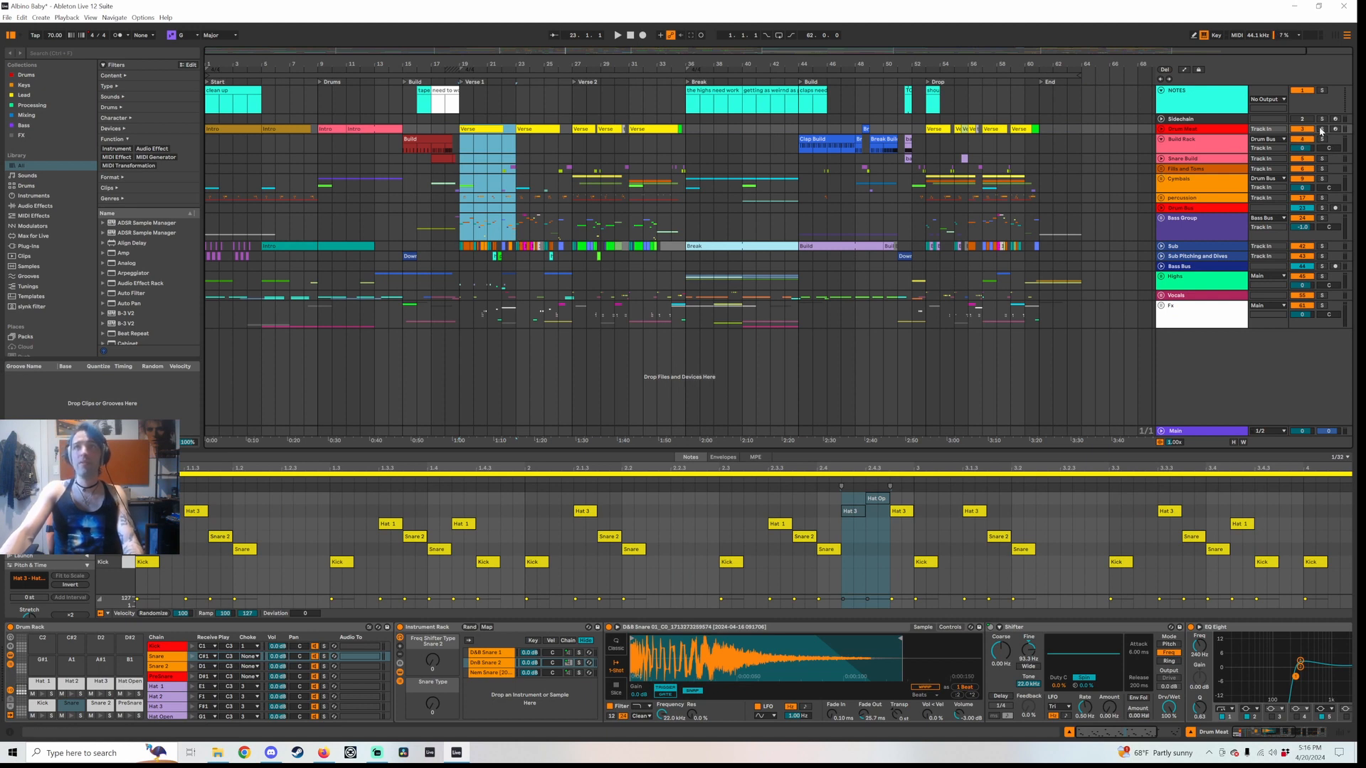
Solo the Drum Meat track and listen to the start of Verse 1
click(1320, 130)
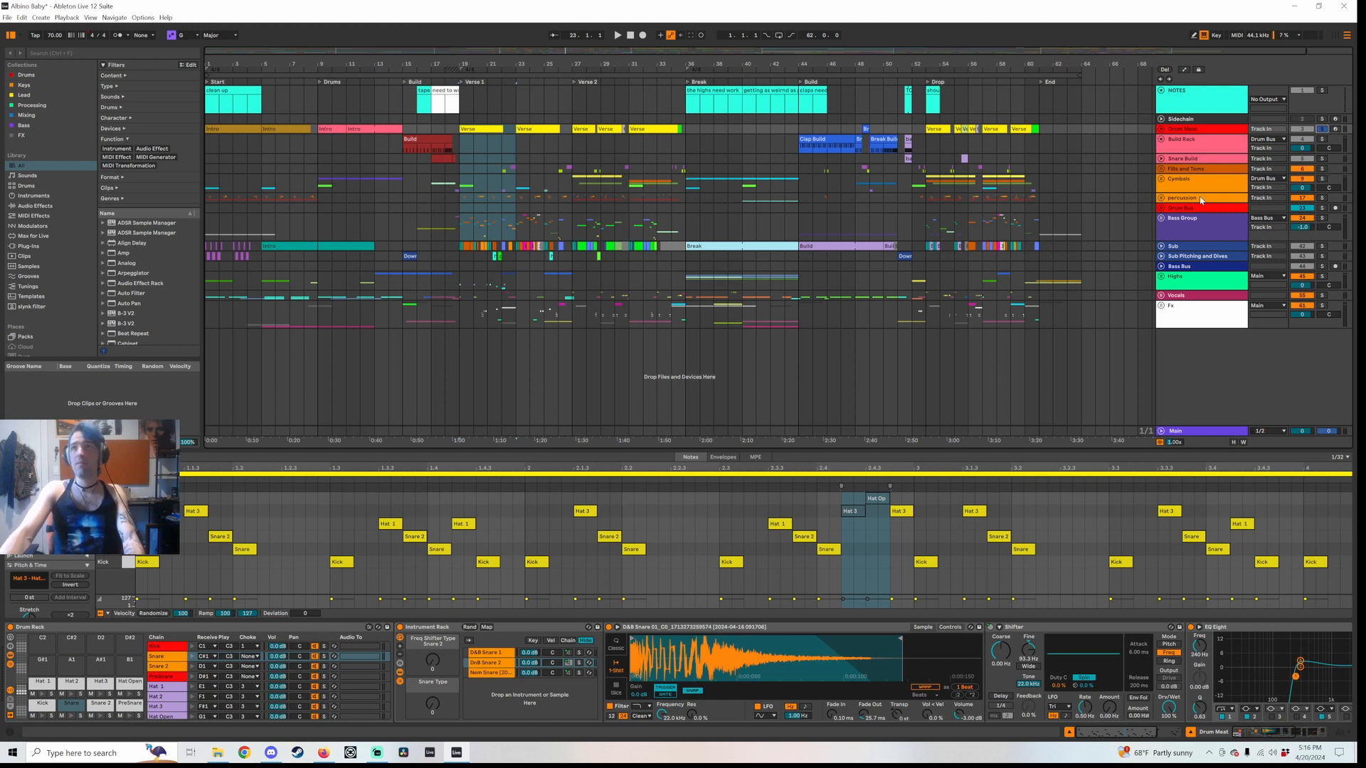
key(space)
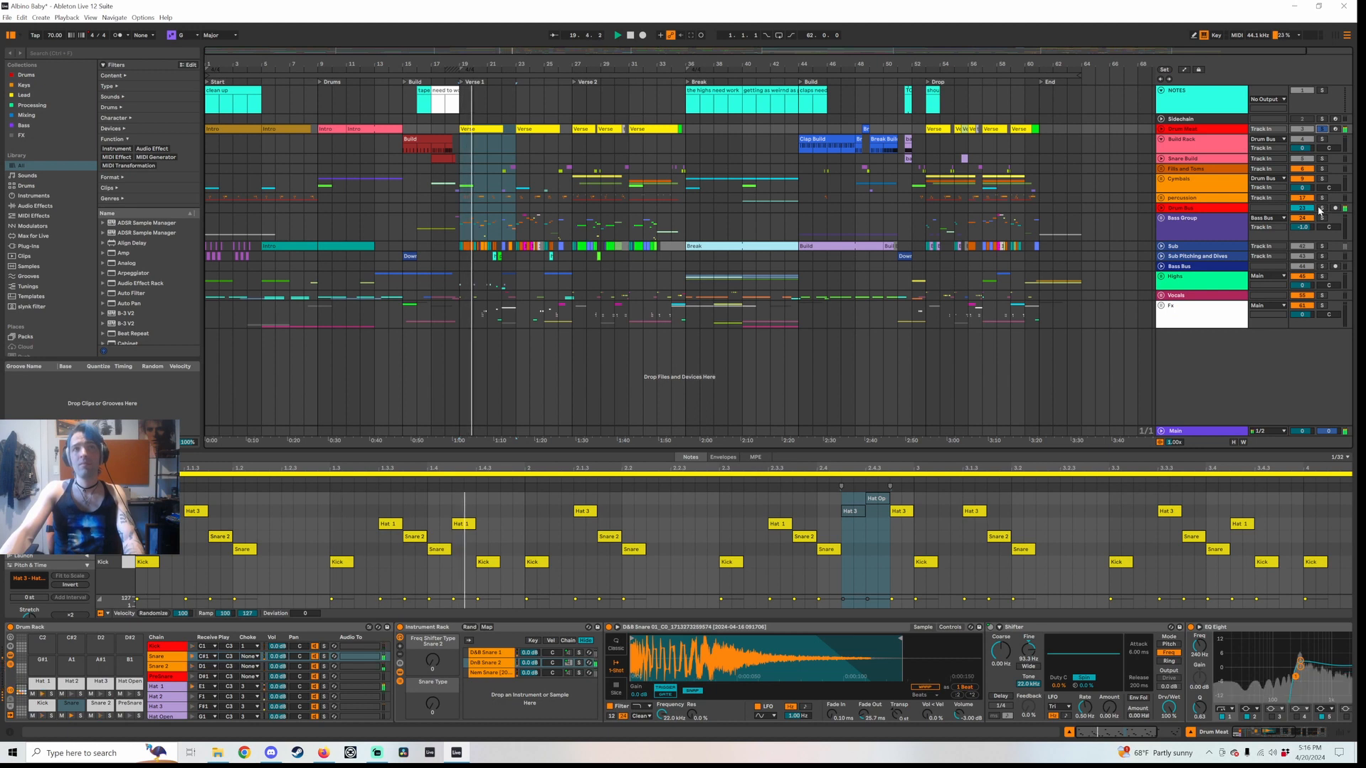
key(space)
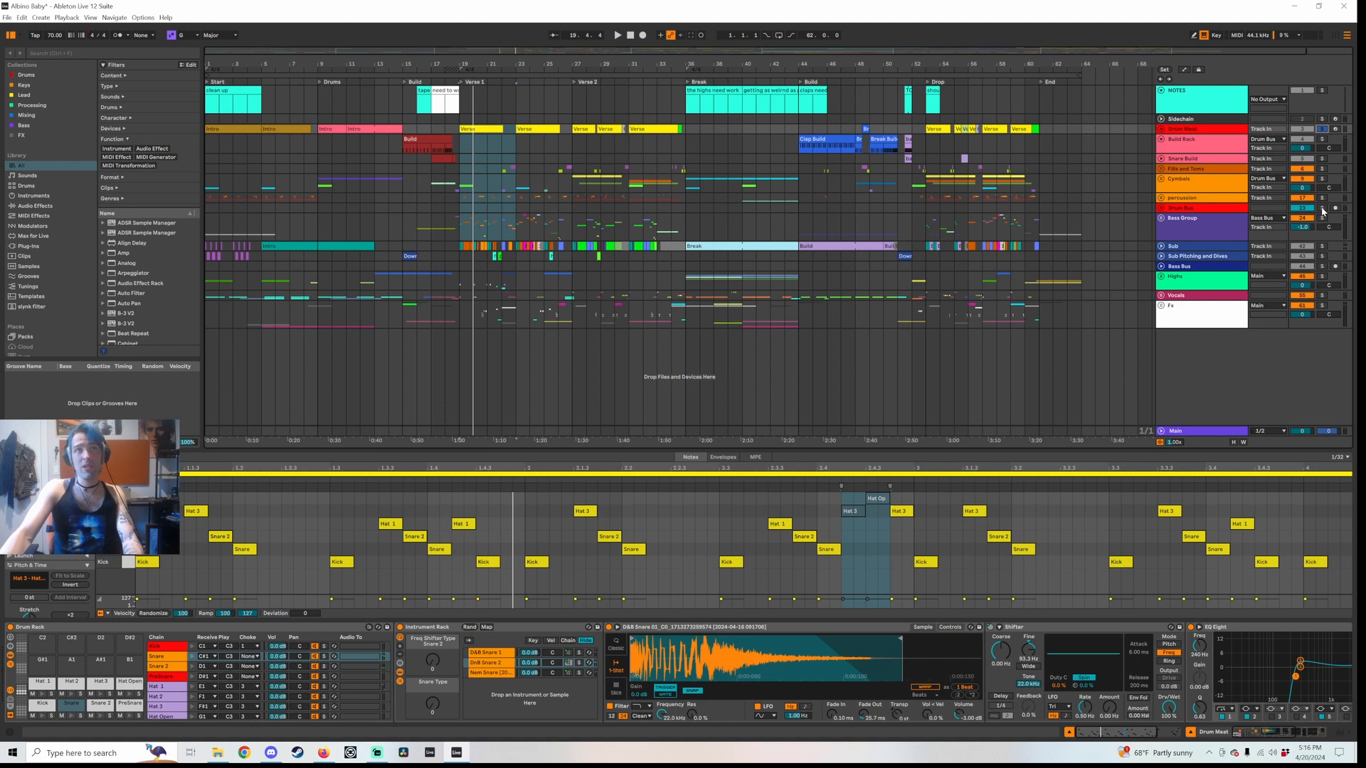
Solo the Drum Bus instead, listen to the full drums in Verse 1, and show the bus's devices
click(1323, 209)
key(space)
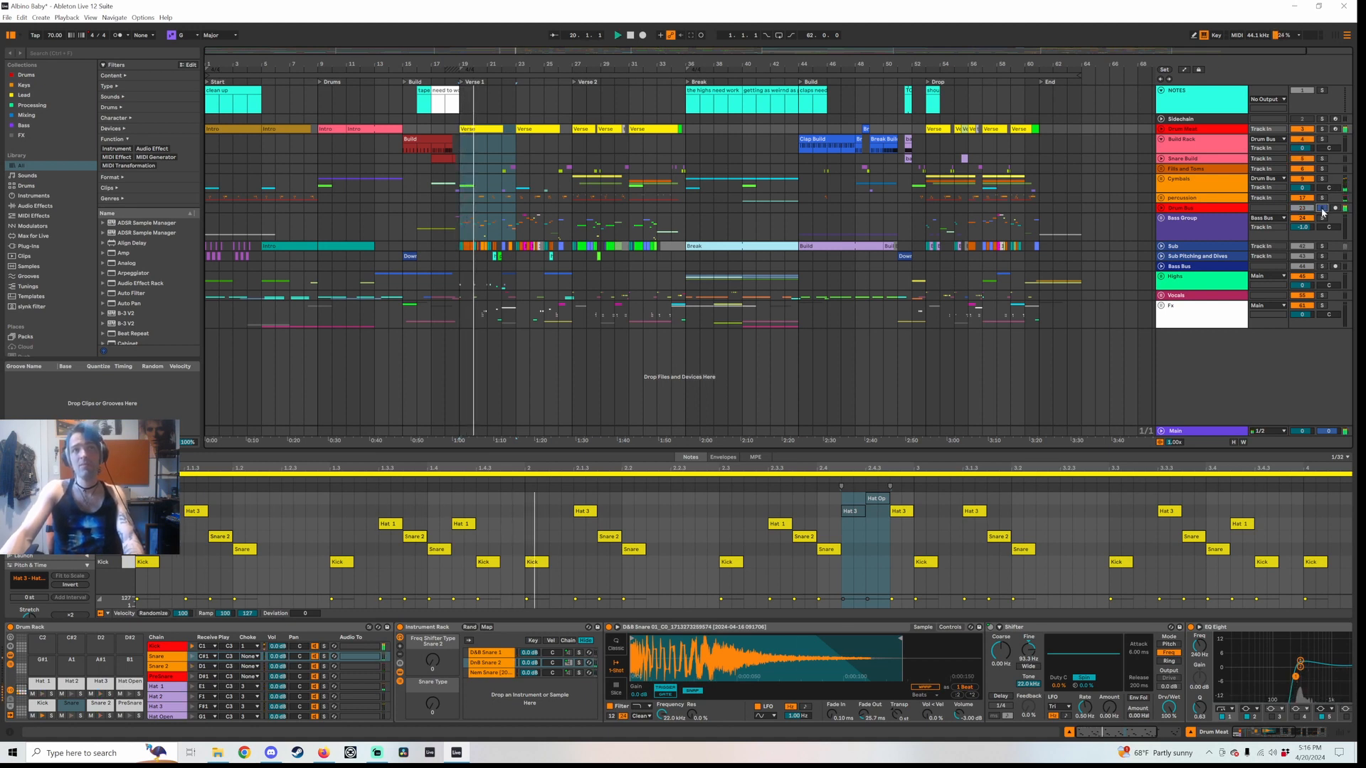
key(space)
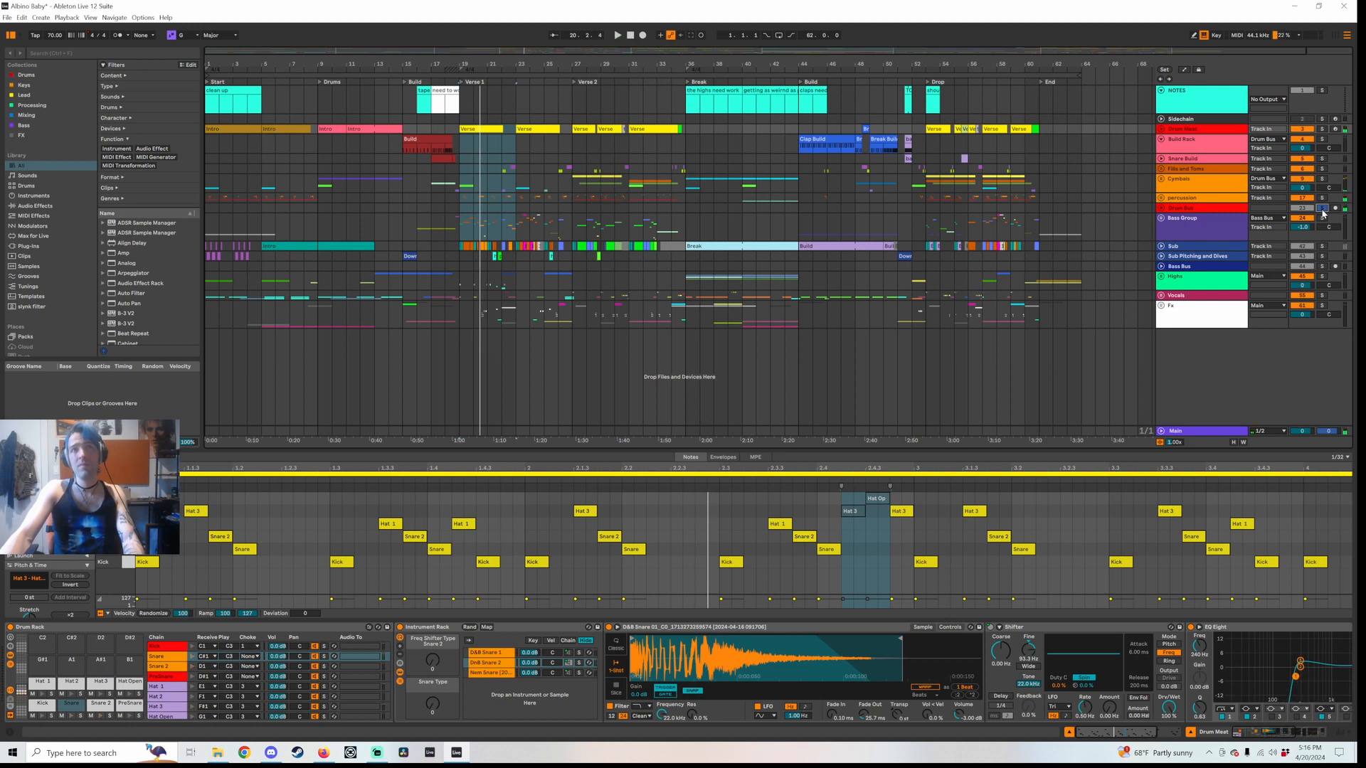
click(1195, 208)
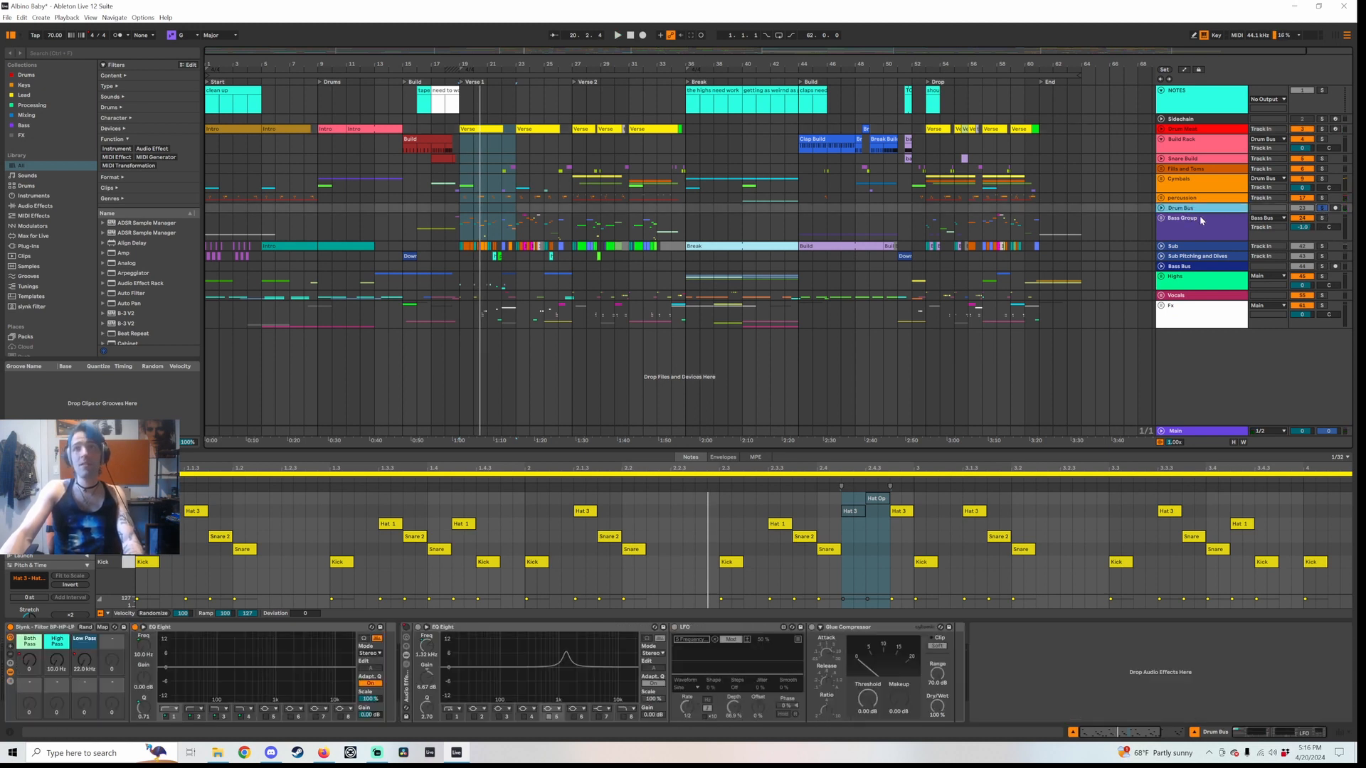
Solo the Bass Group alongside the Drum Bus and listen to the bass and drums together in Verse 1
click(1201, 220)
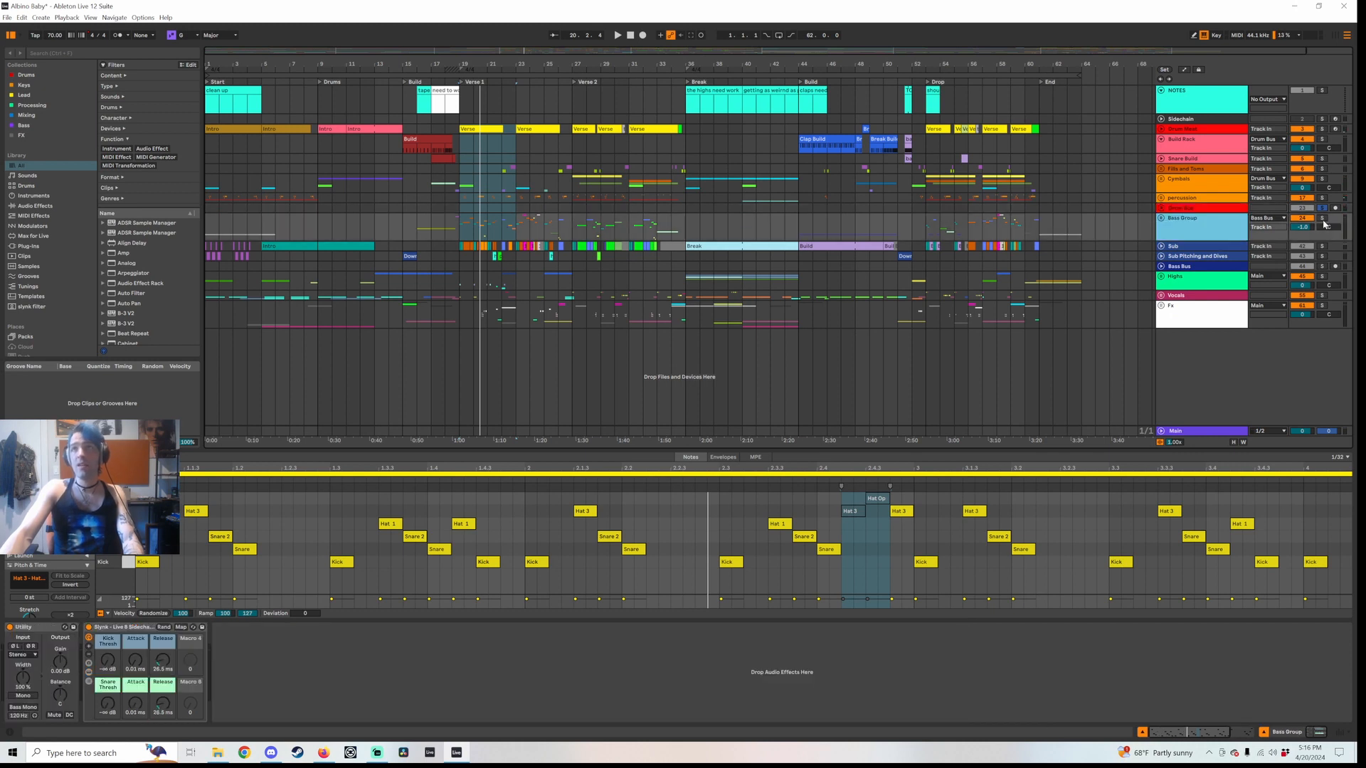
click(1322, 220)
key(space)
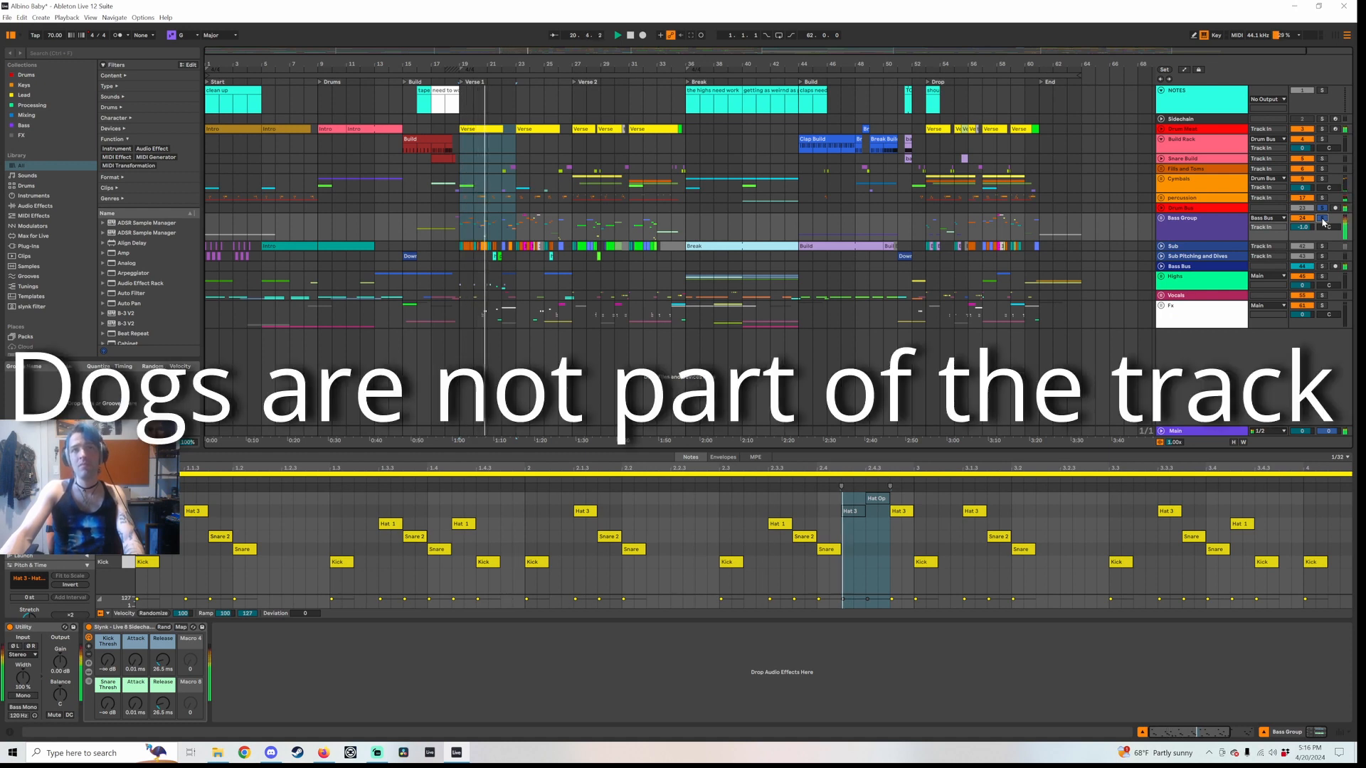
key(space)
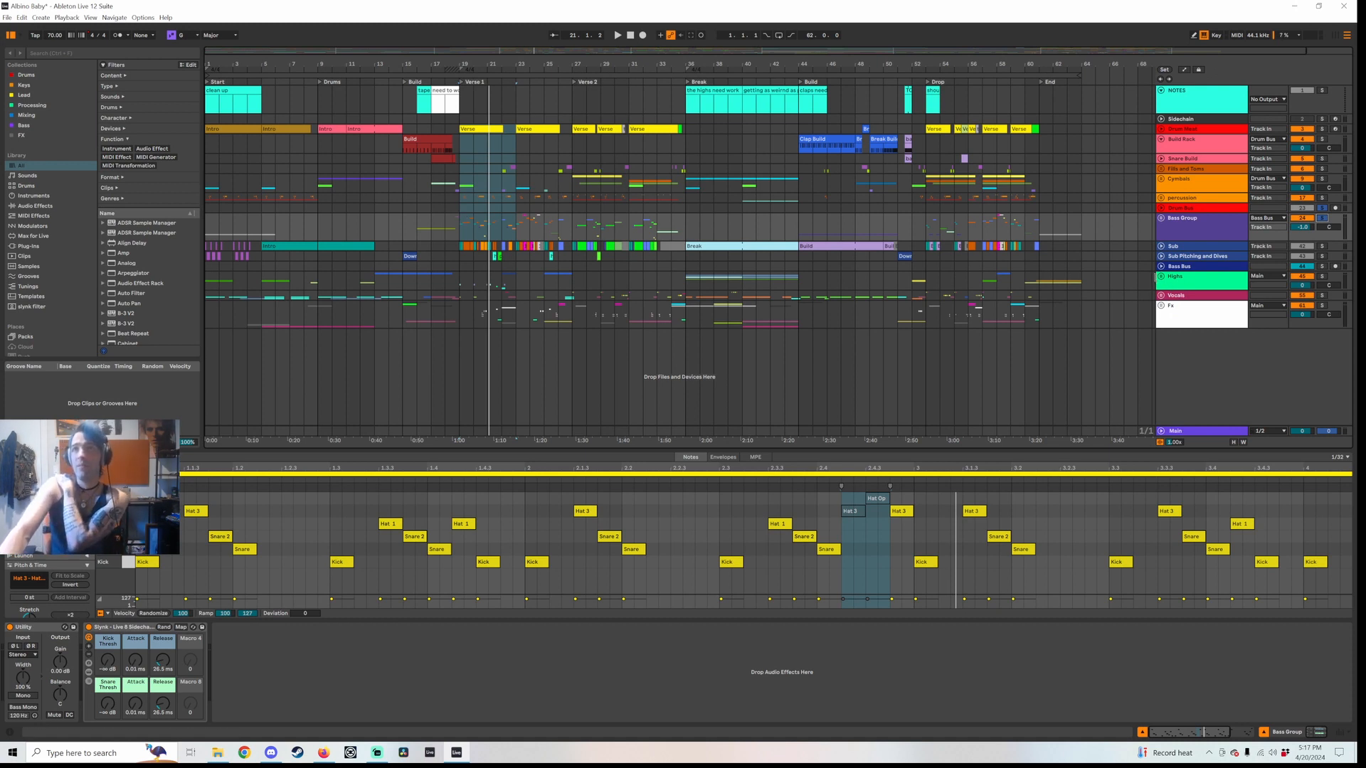
Unfold the Drum Meat track and select the kick sample's Simpler inside its Drum Rack's Kick pad
click(1183, 130)
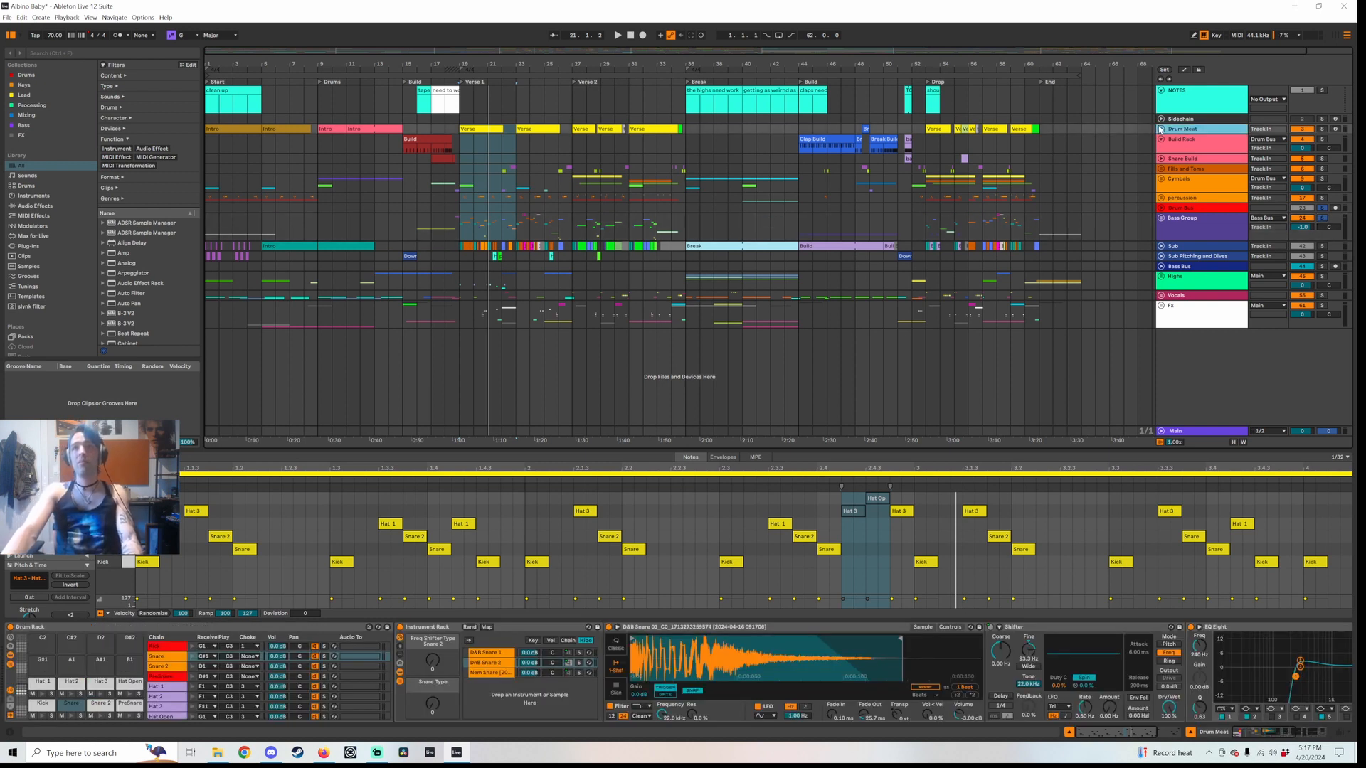
click(1162, 129)
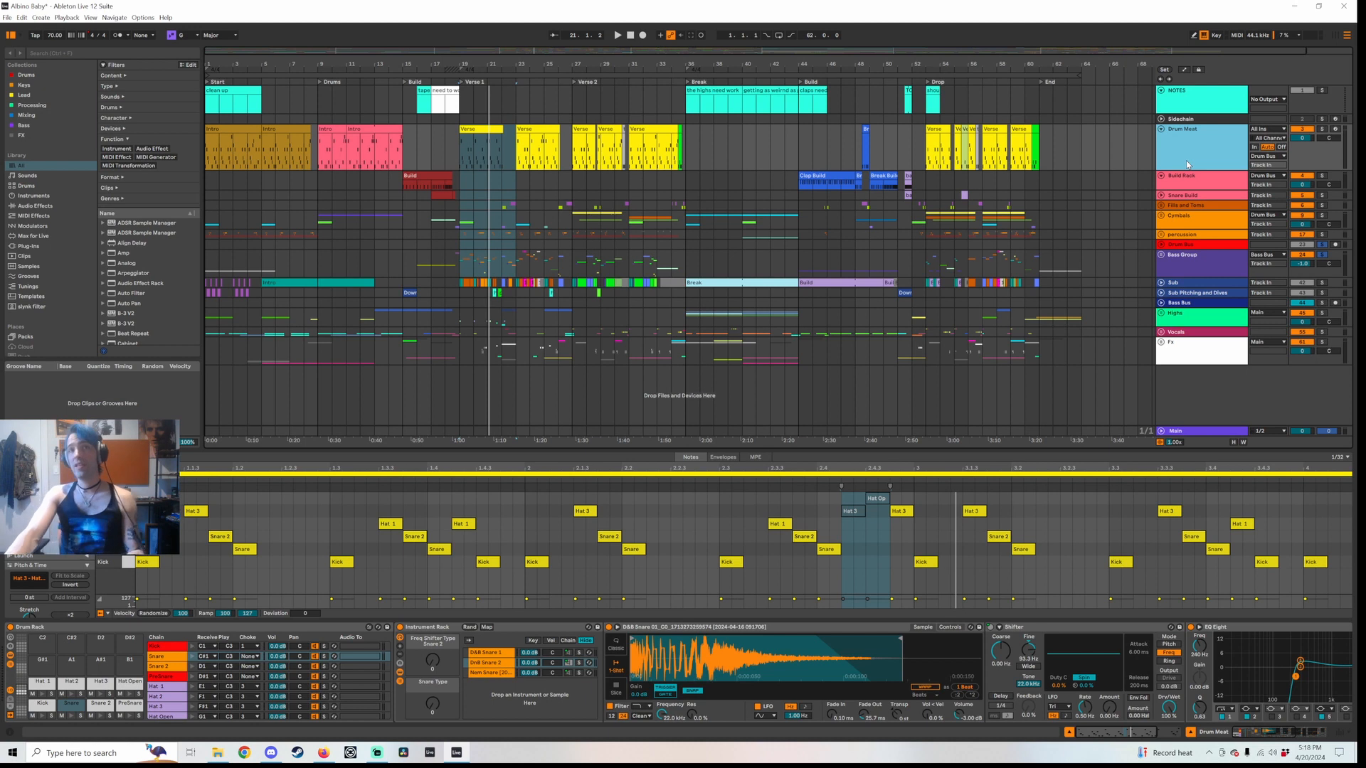
double_click(1205, 136)
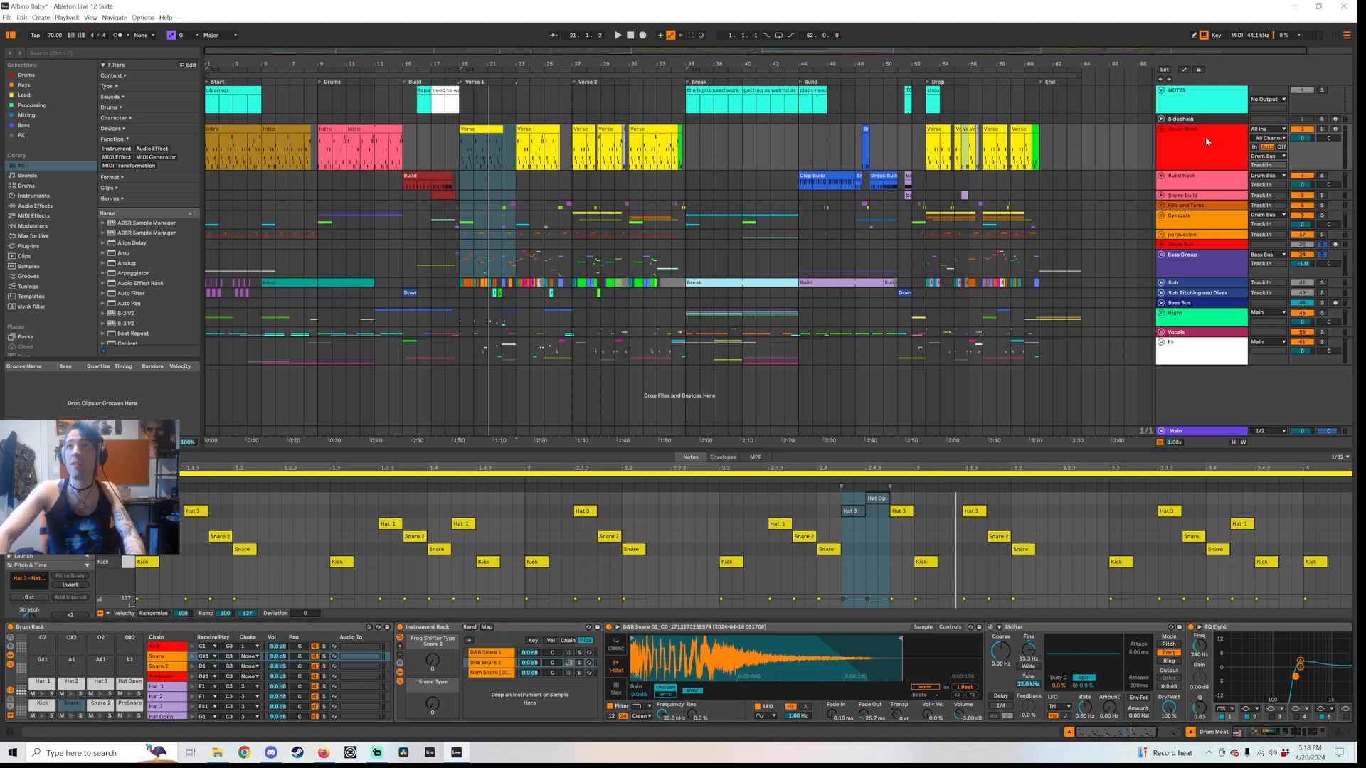
click(43, 702)
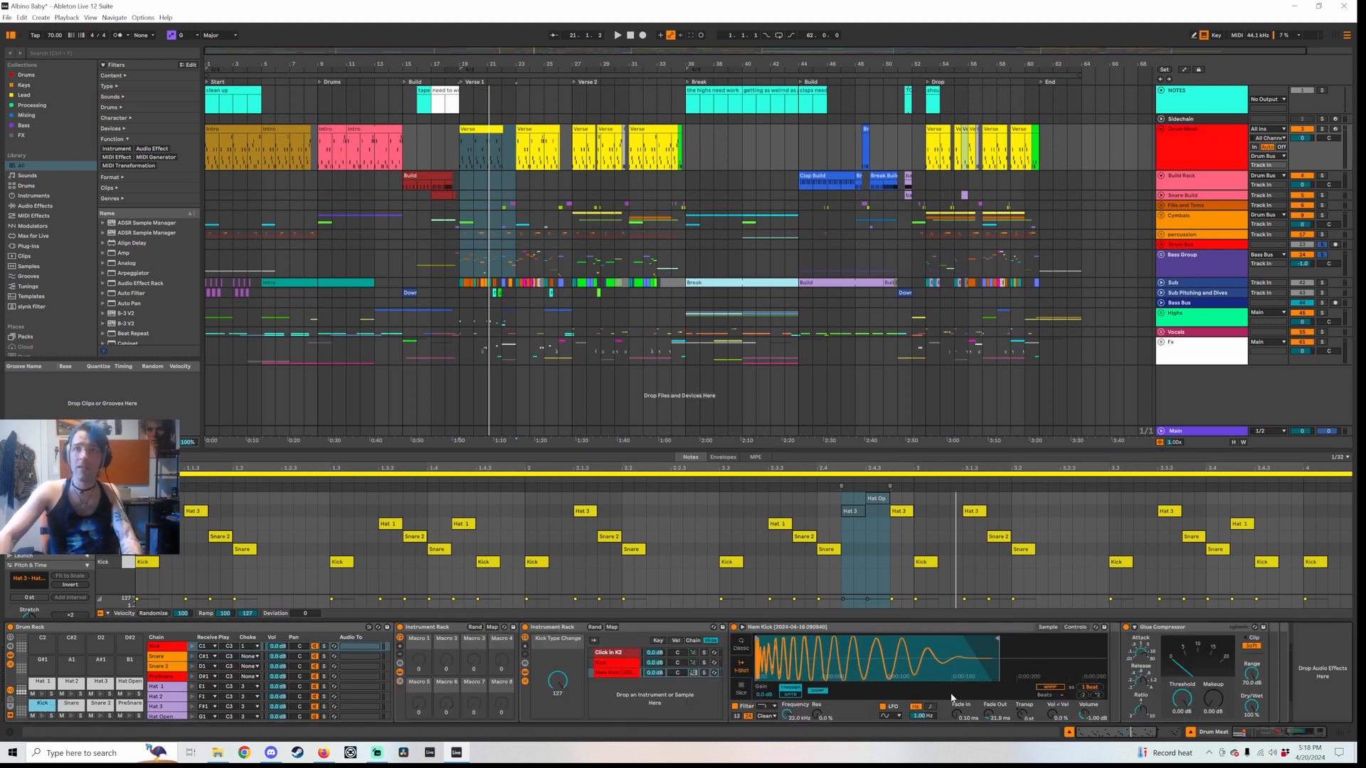
click(1005, 629)
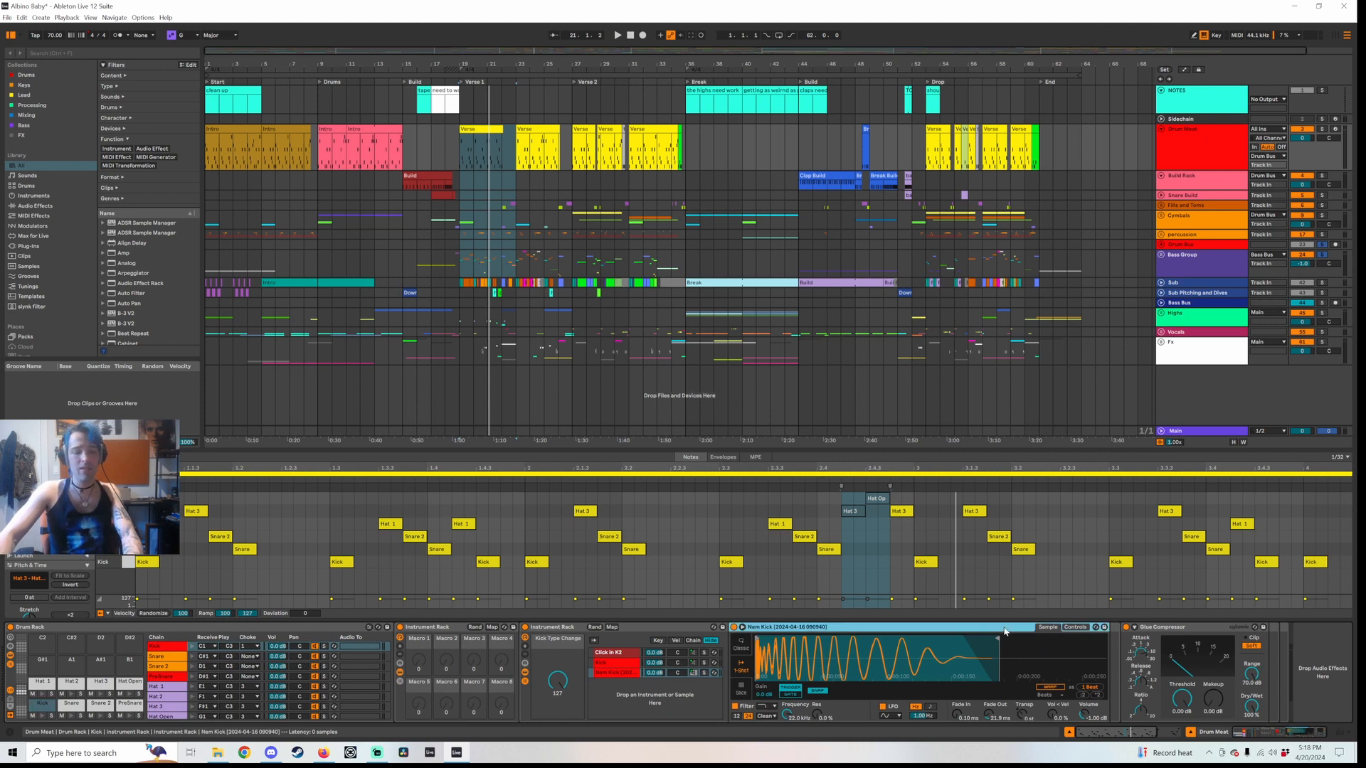
Add an EQ Eight right after the kick's Simpler and enlarge its spectrum display
key(ctrl+f)
text(e)
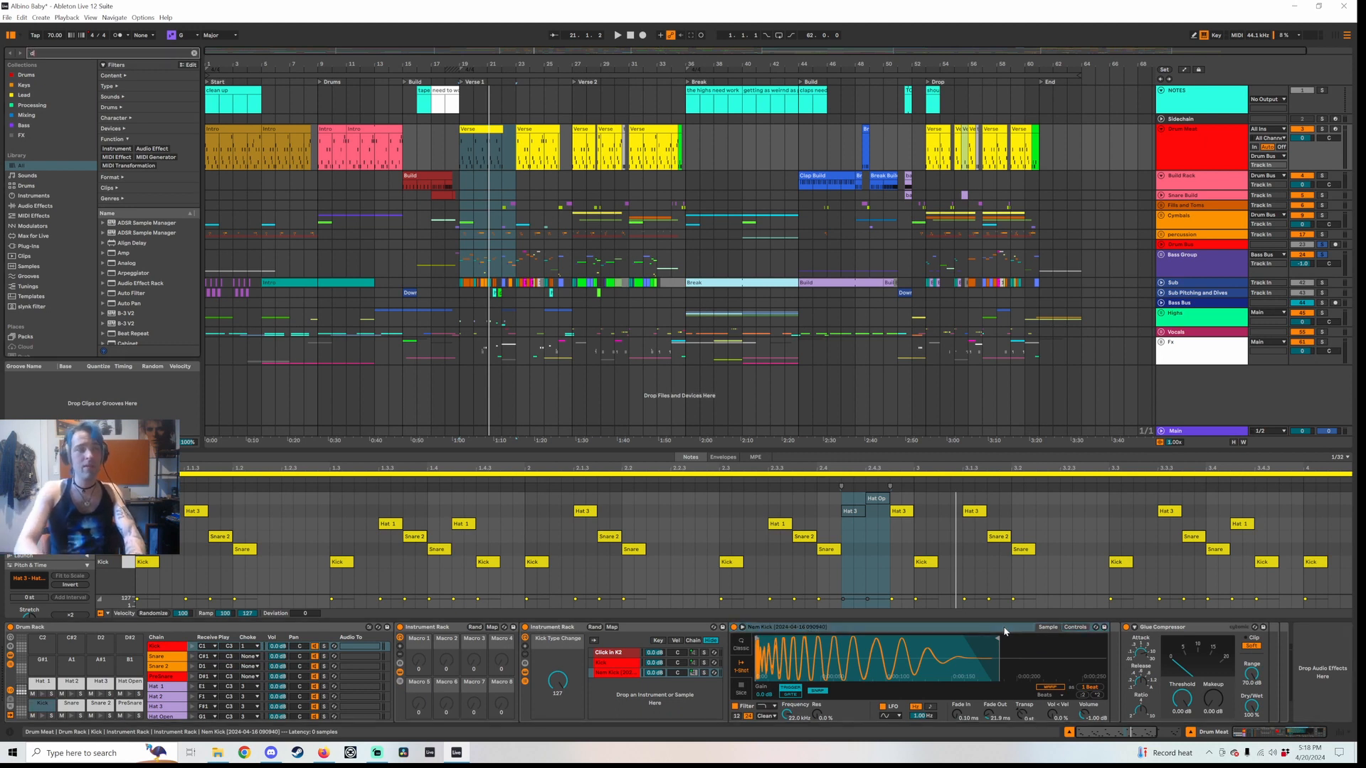
text(q)
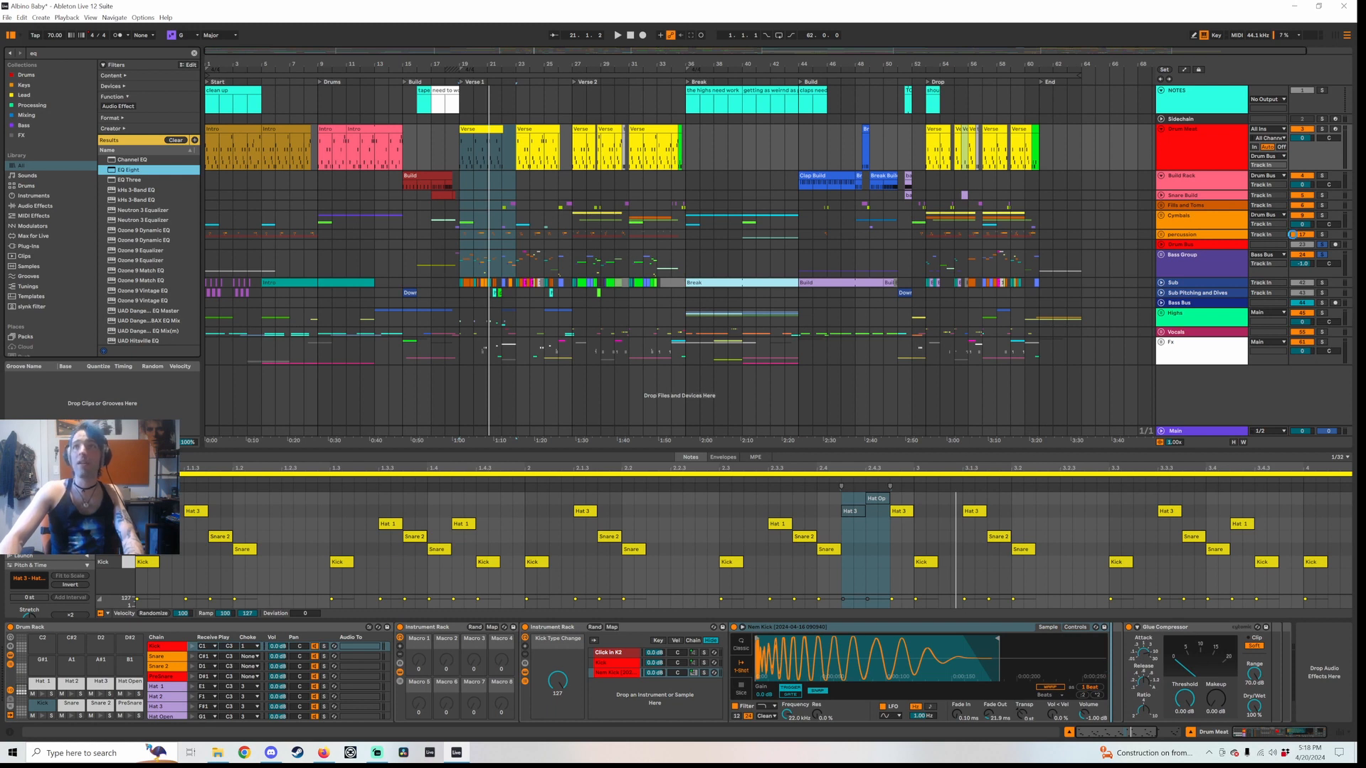
key(Return)
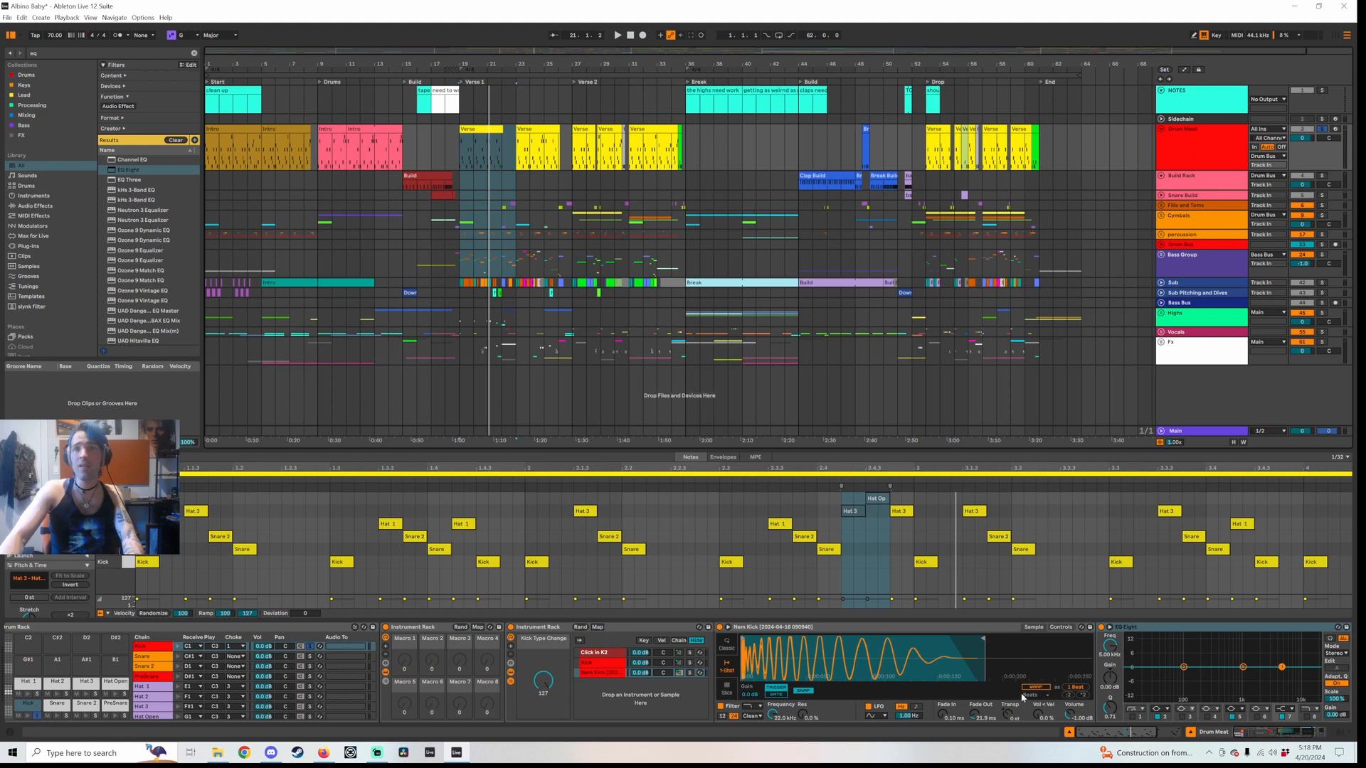
click(1112, 627)
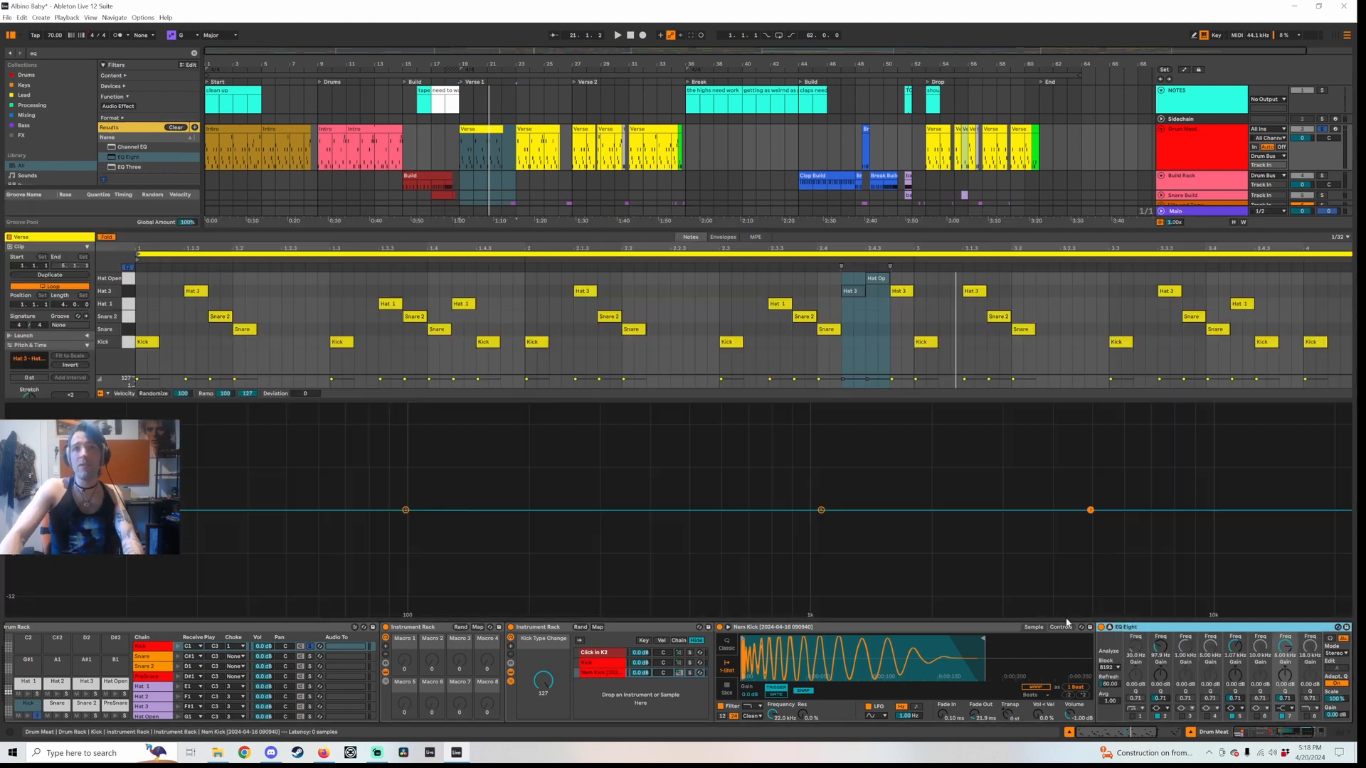
Play the soloed kick repeatedly to examine its fundamental frequency in the EQ Eight spectrum, then collapse the display and remove the EQ
key(space)
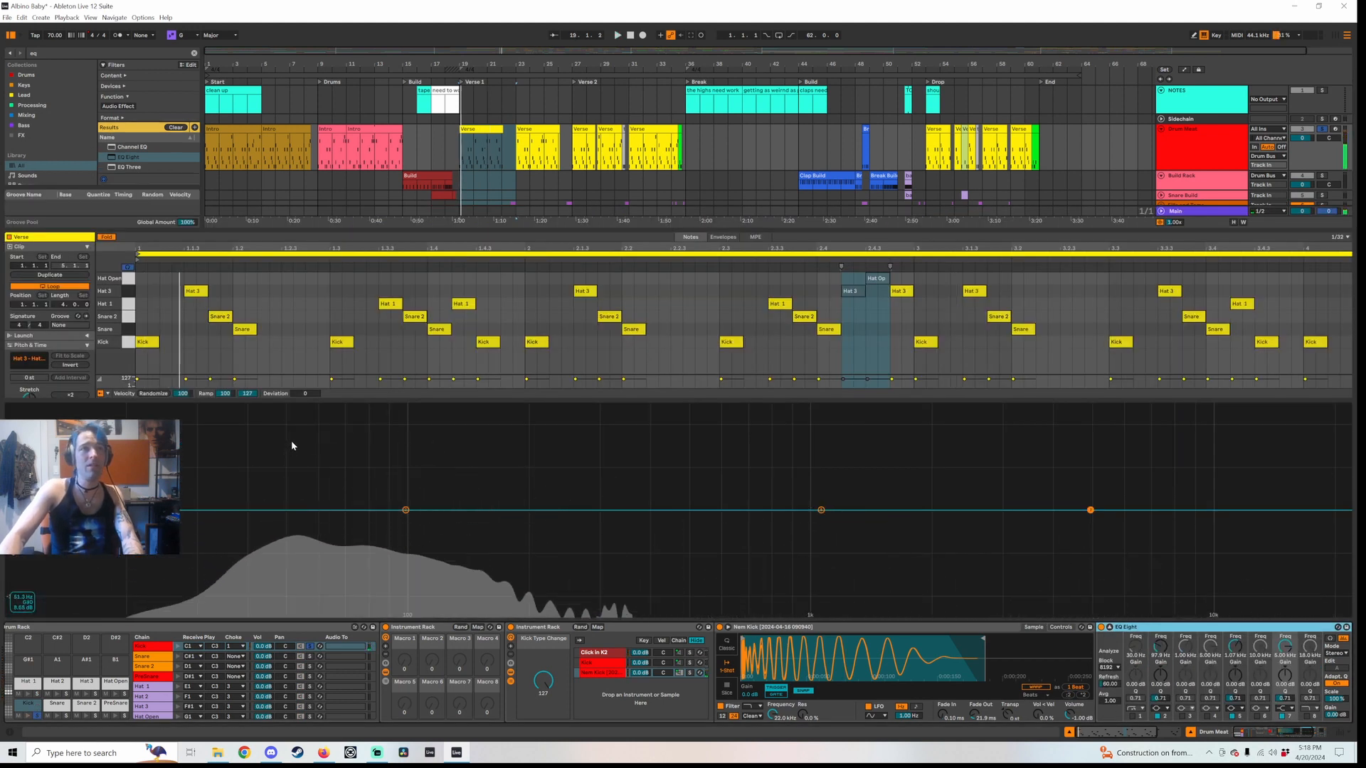
key(space)
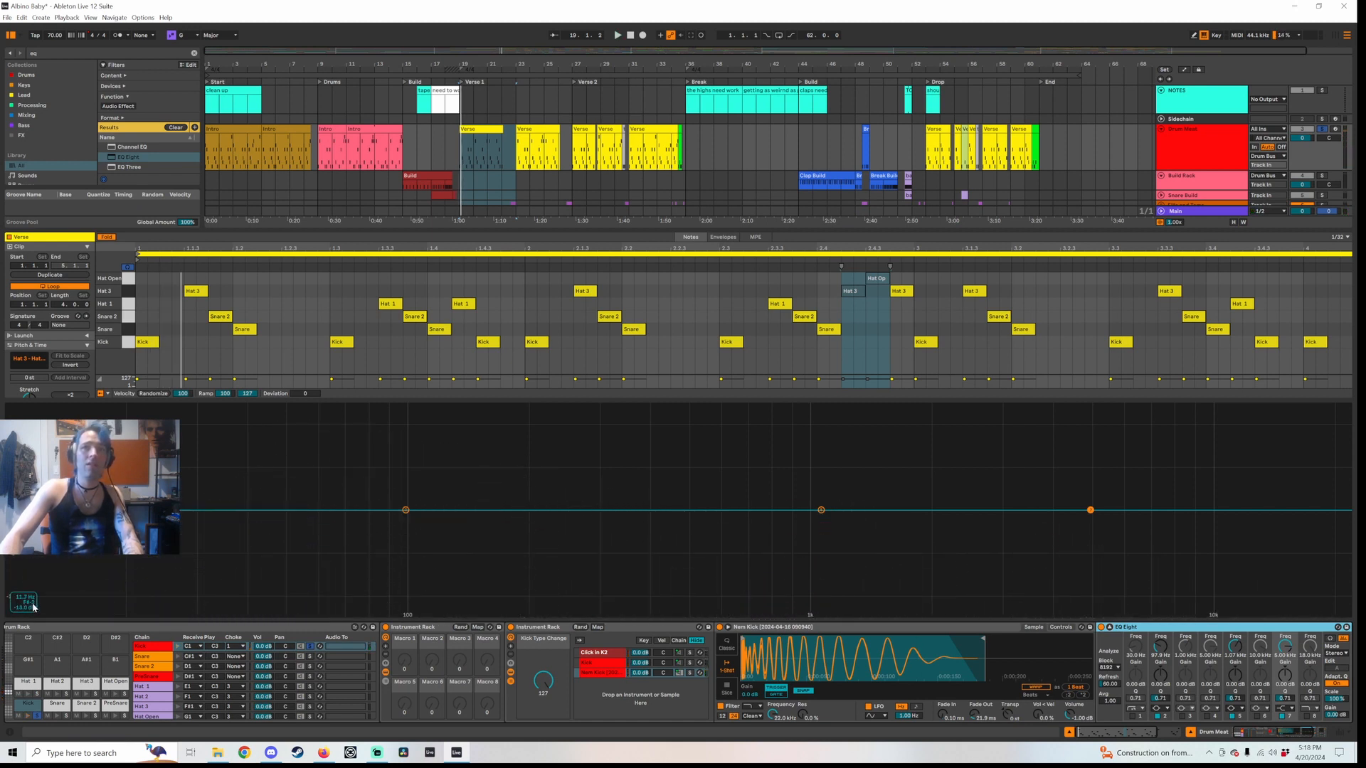
key(space)
key(space)
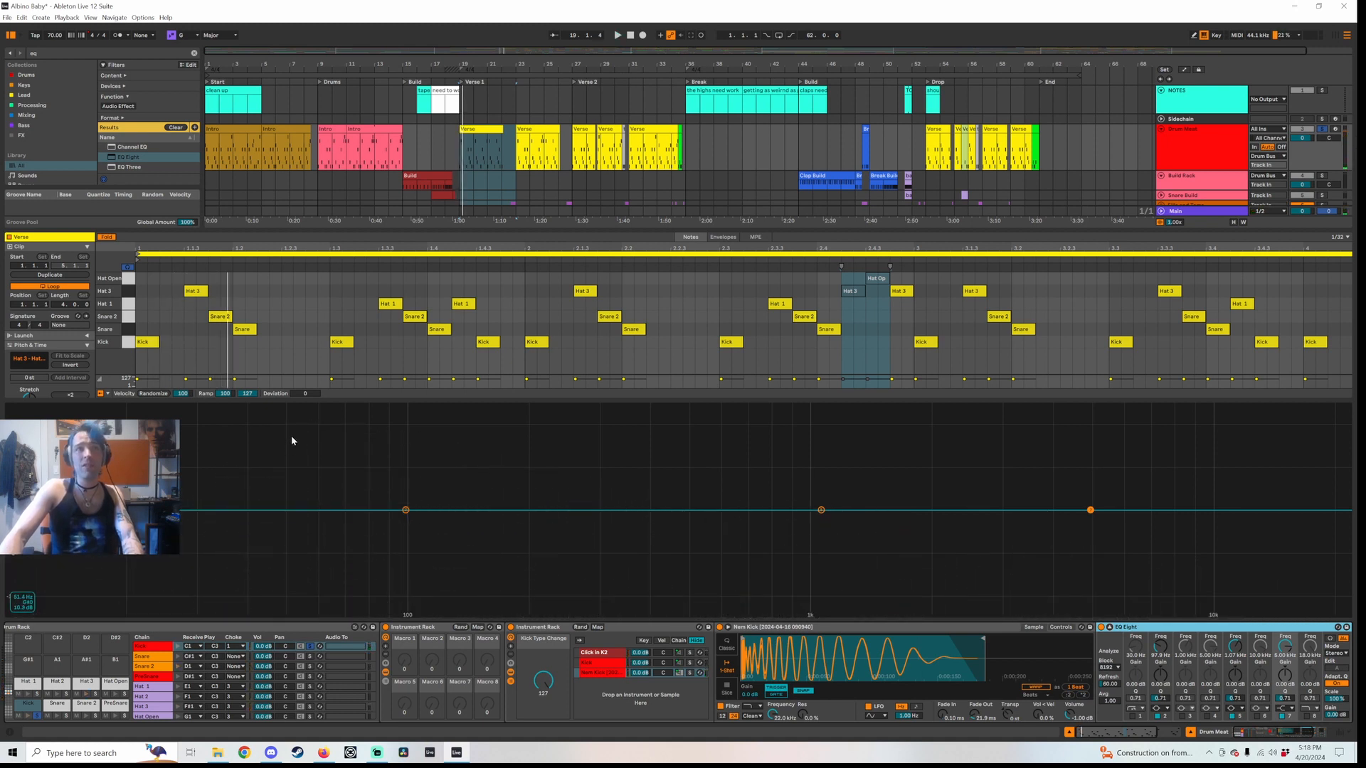
key(space)
key(space)
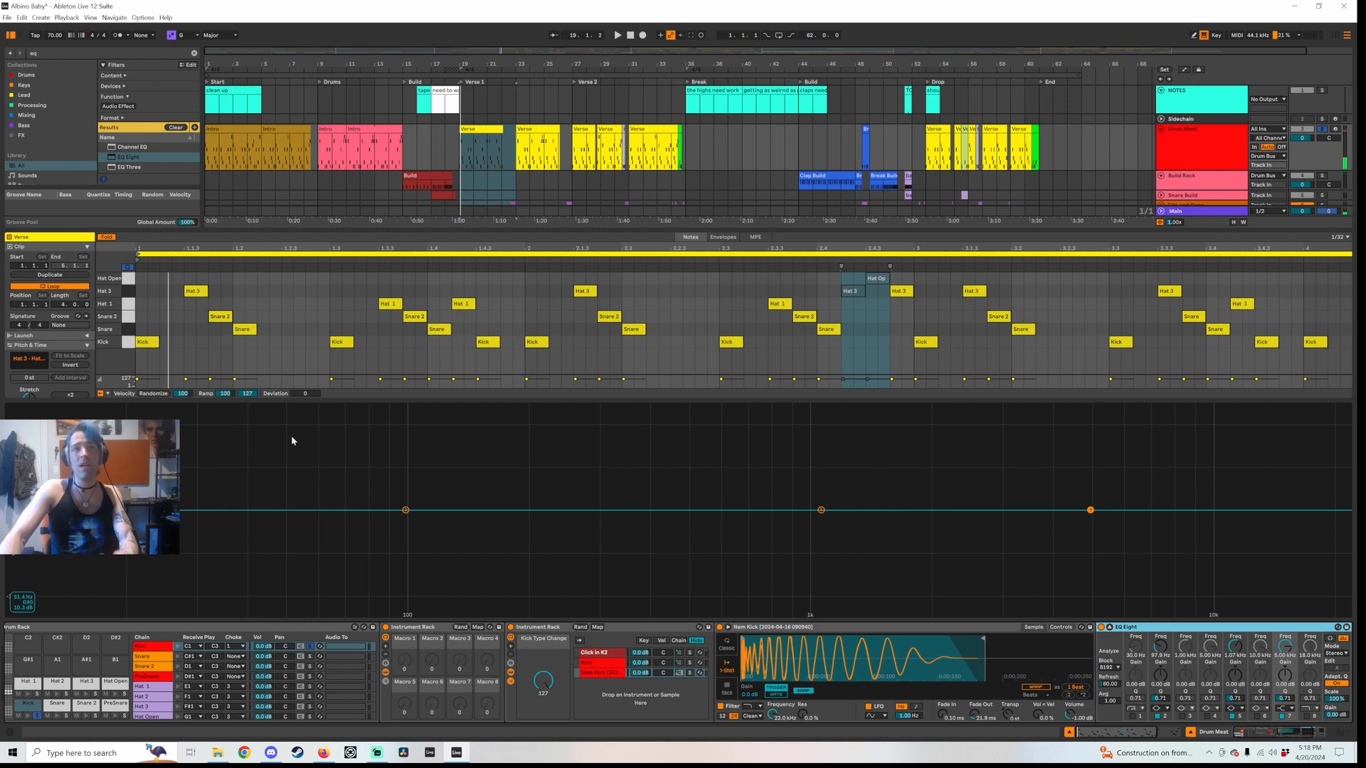
key(space)
key(space)
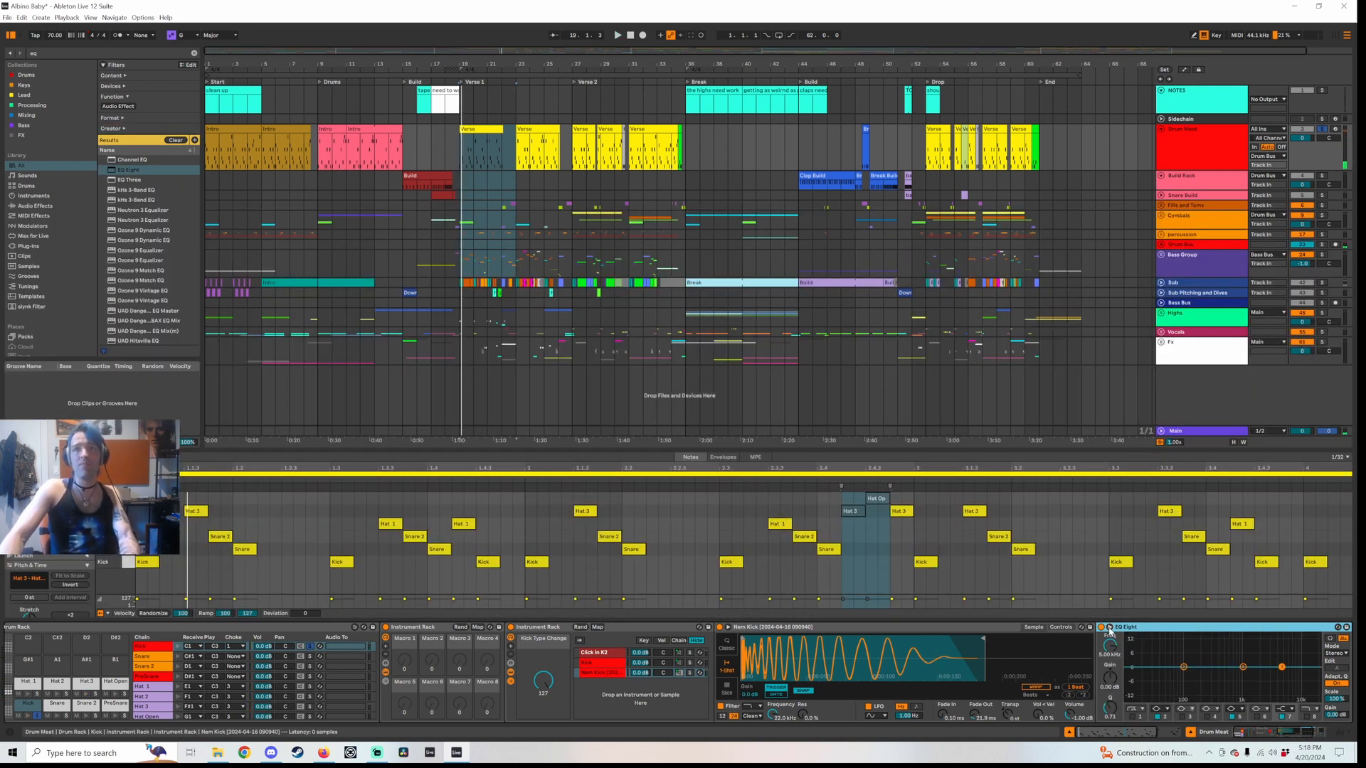
click(1109, 627)
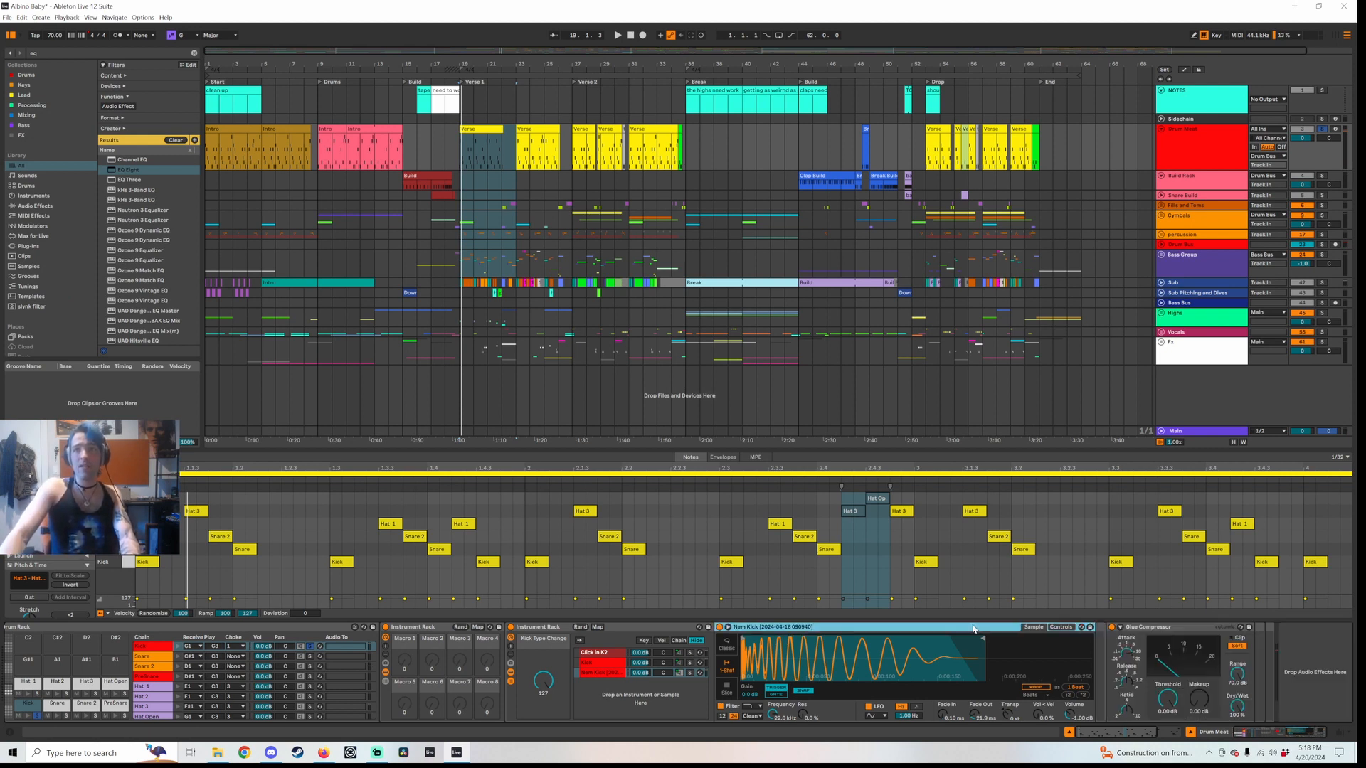
Restore the Simpler in the Kick pad's chain and zoom its waveform out to show the whole kick sample
click(827, 550)
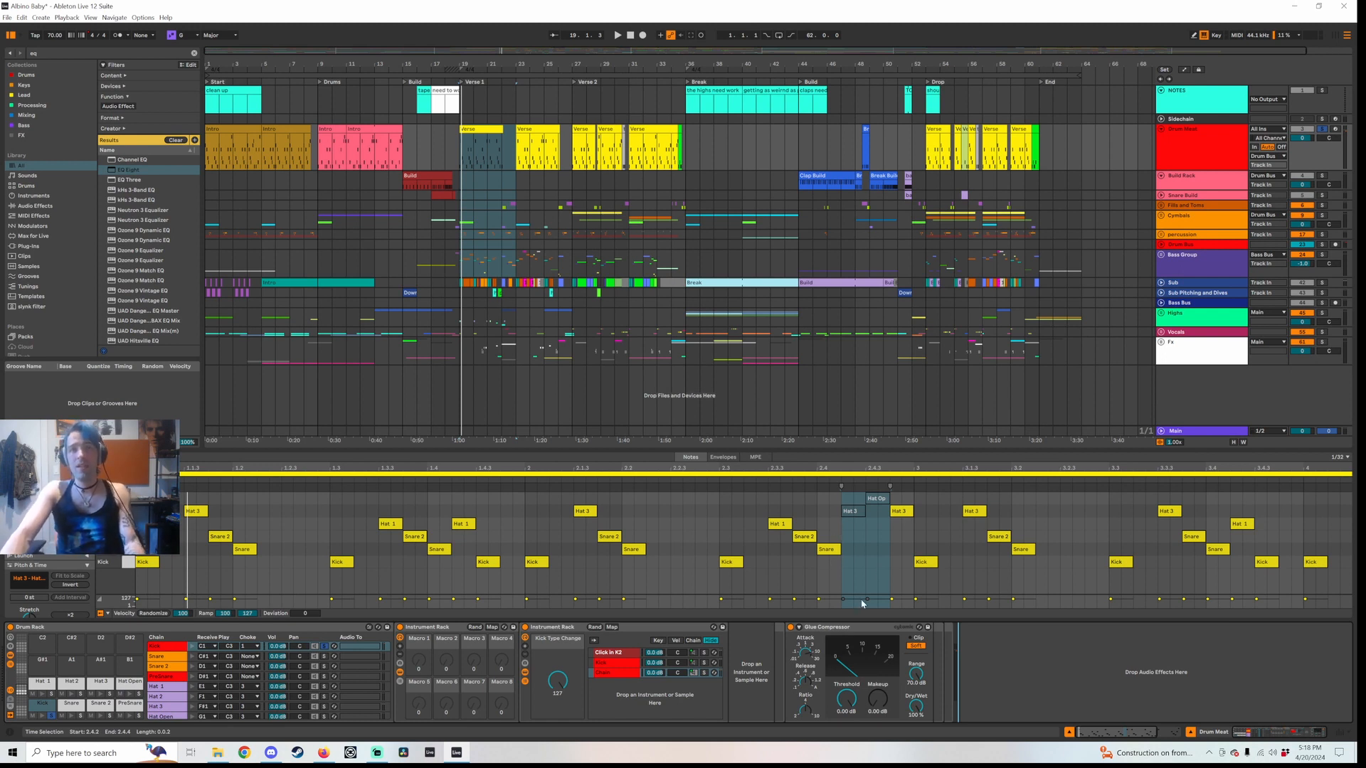
key(ctrl+y)
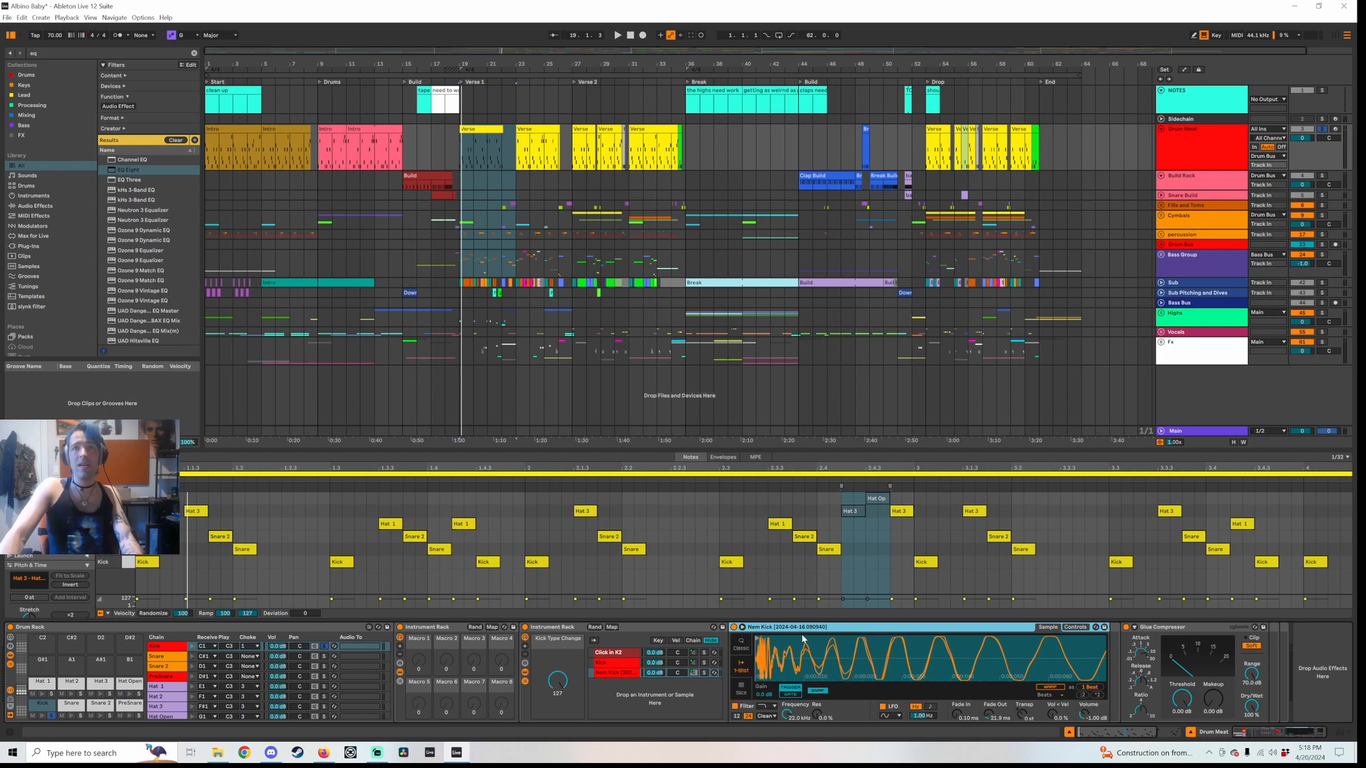
mouse_move(839, 654)
mouse_down()
mouse_move(839, 626)
mouse_move(758, 615)
mouse_up()
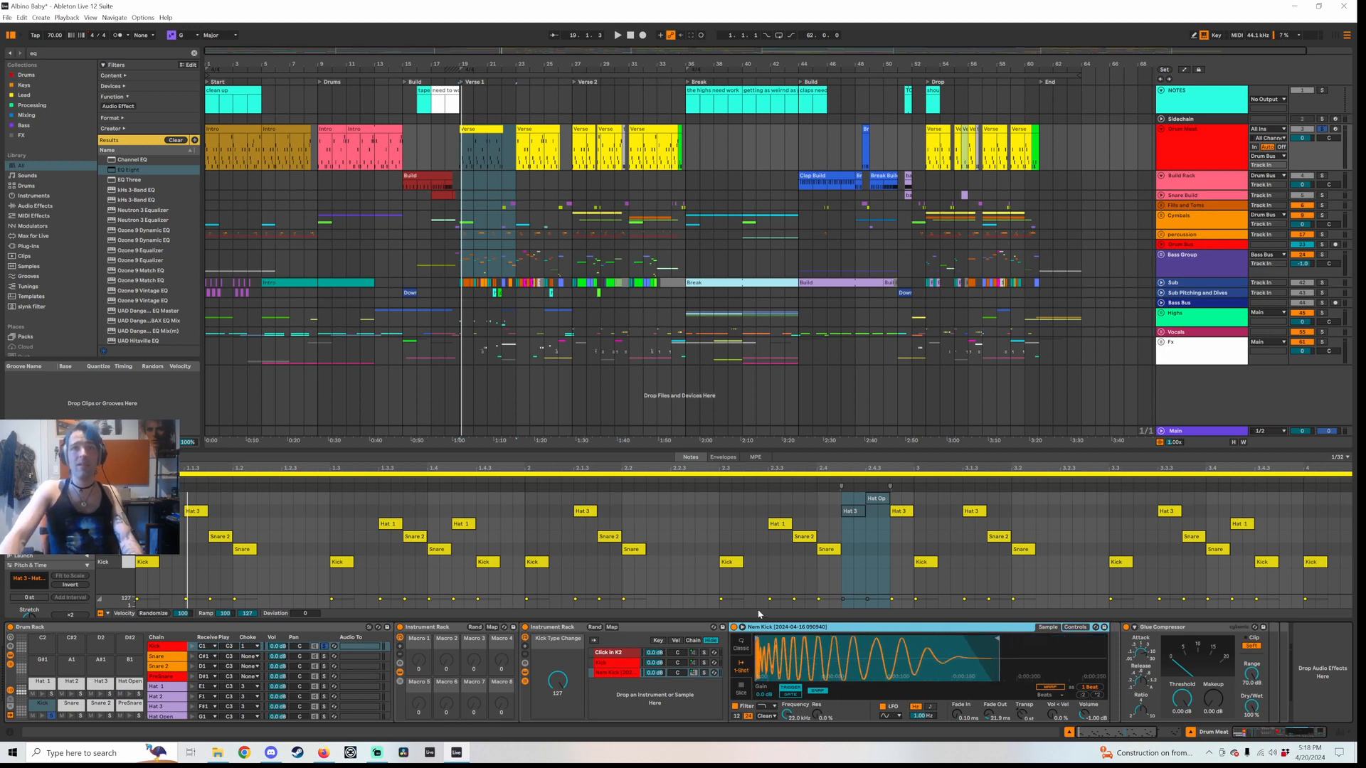
Show the Snare pad's D&B Snare 2 chain and fold its Shifter and EQ Eight to examine the Disperser and following EQ
click(77, 705)
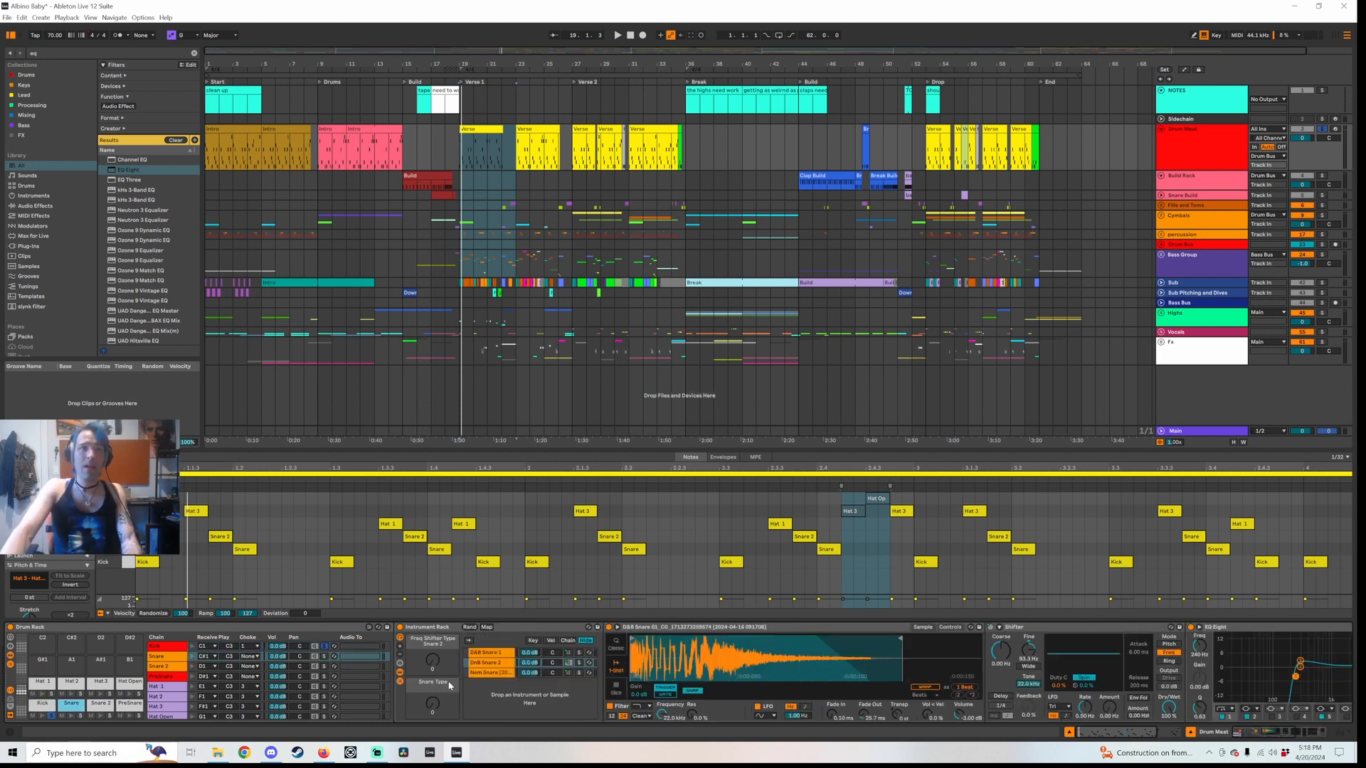
click(47, 706)
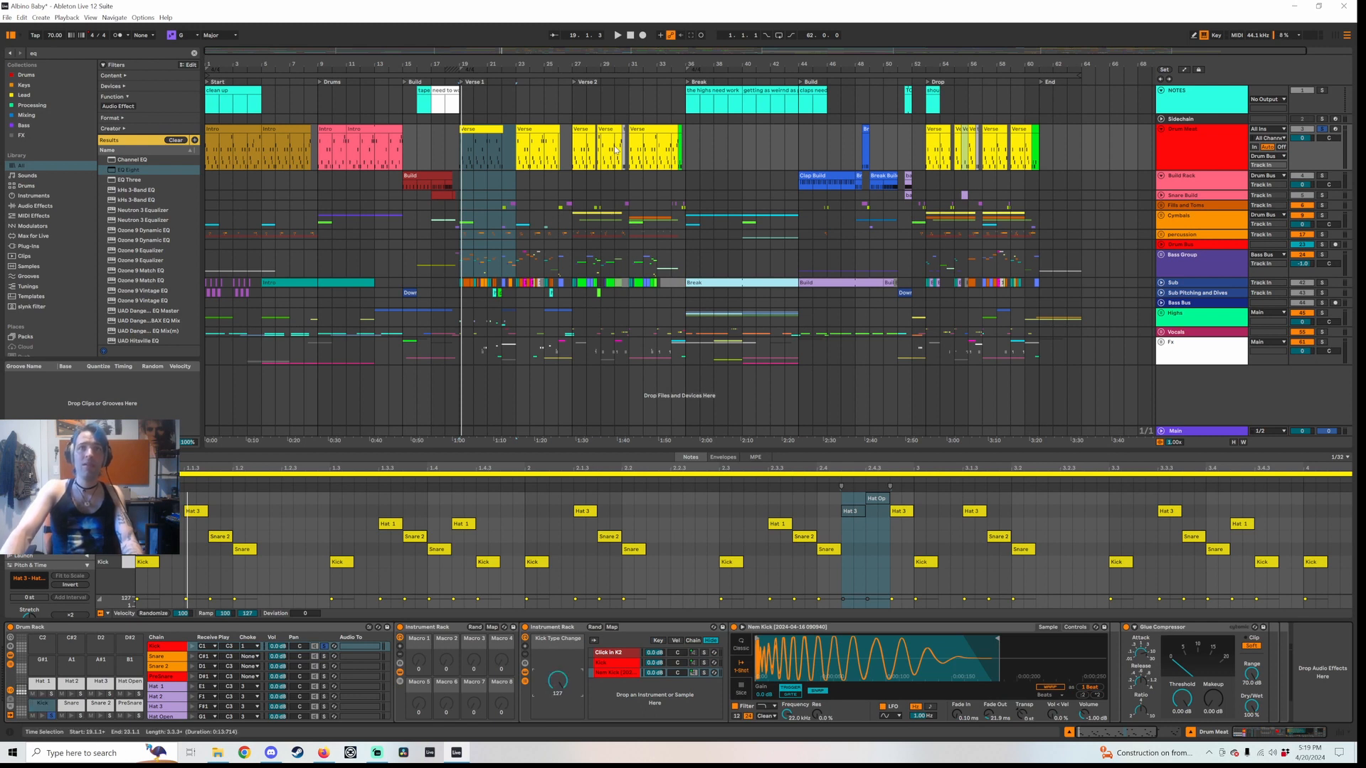
click(71, 702)
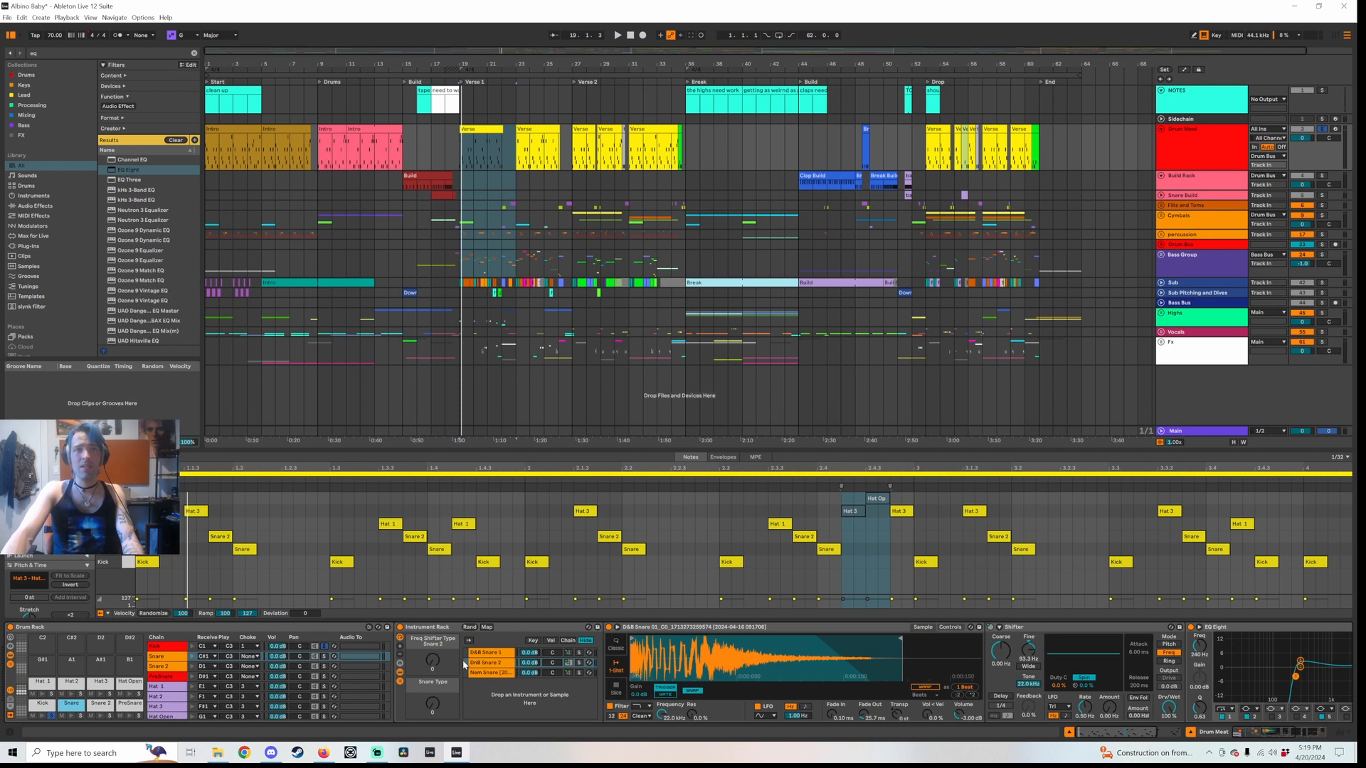
click(498, 665)
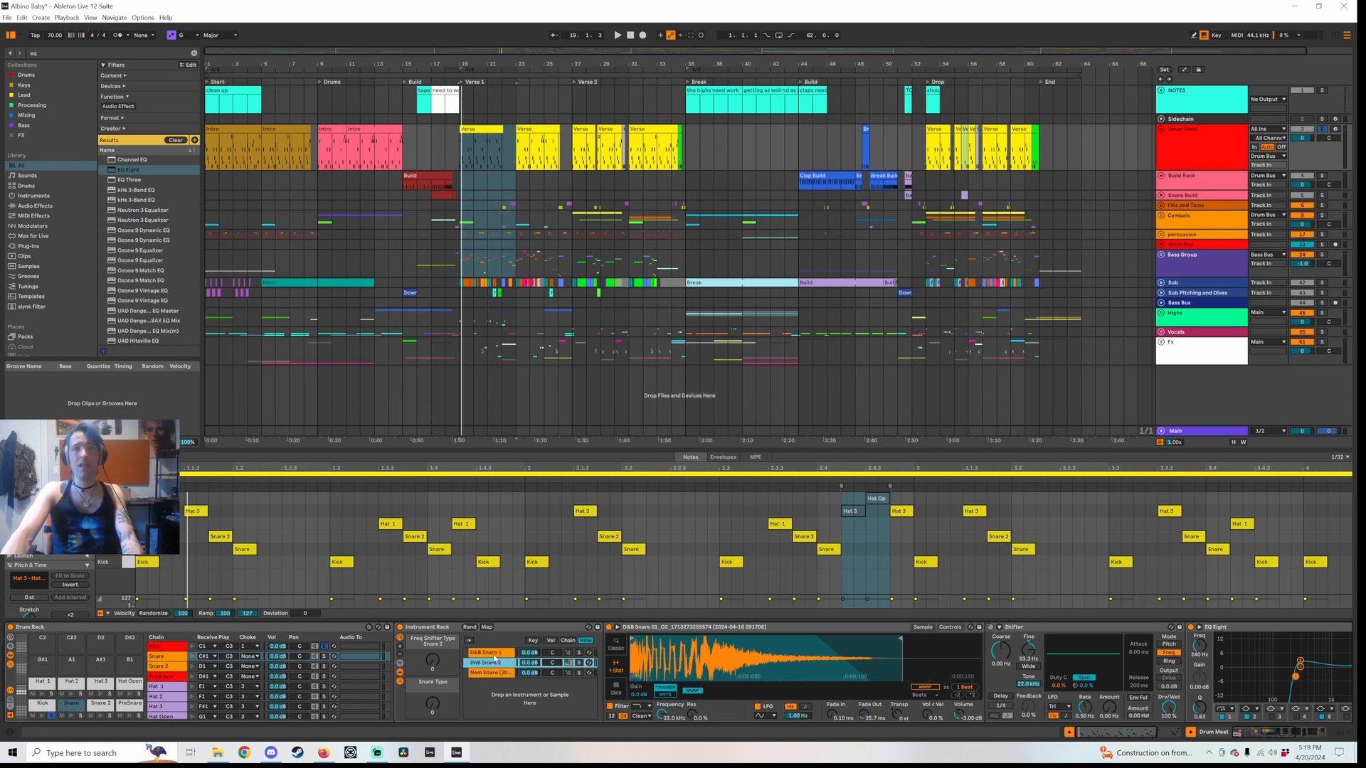
click(1049, 629)
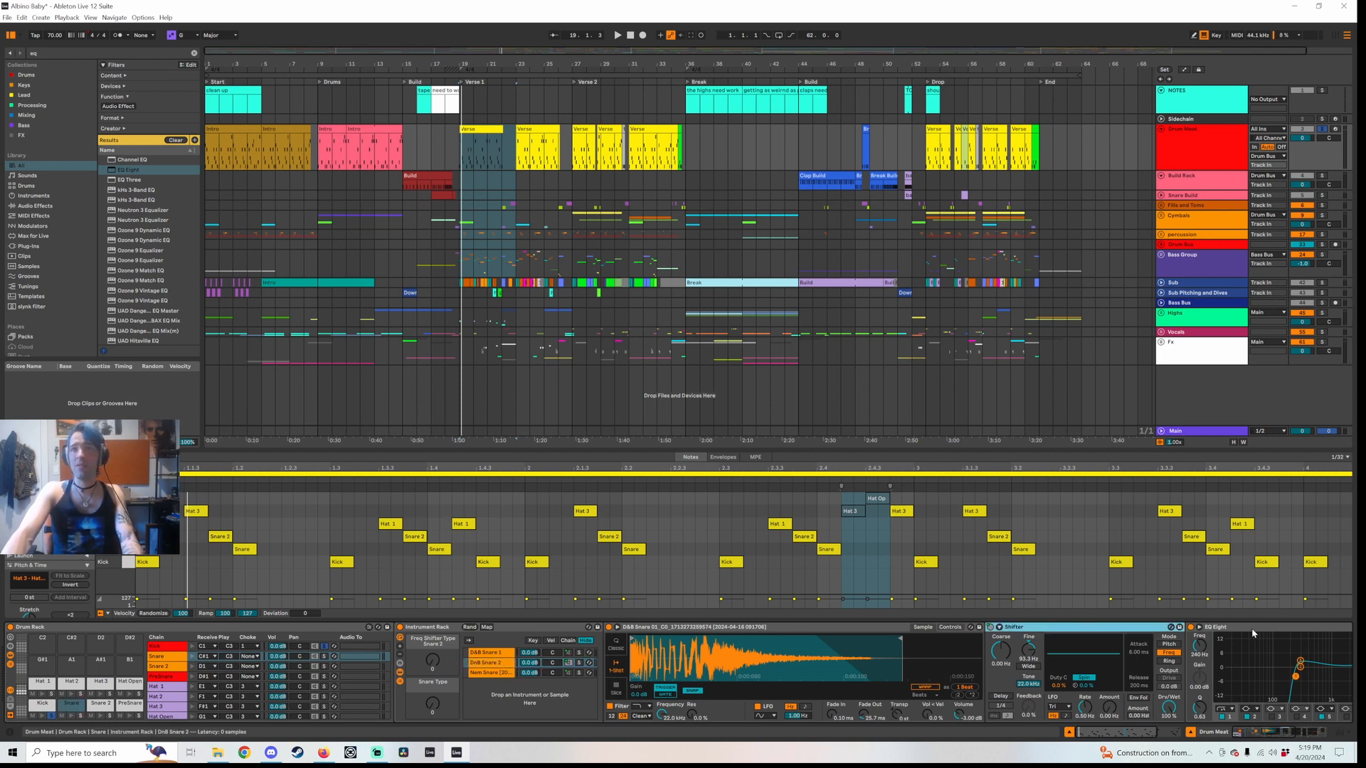
double_click(1042, 630)
double_click(1042, 630)
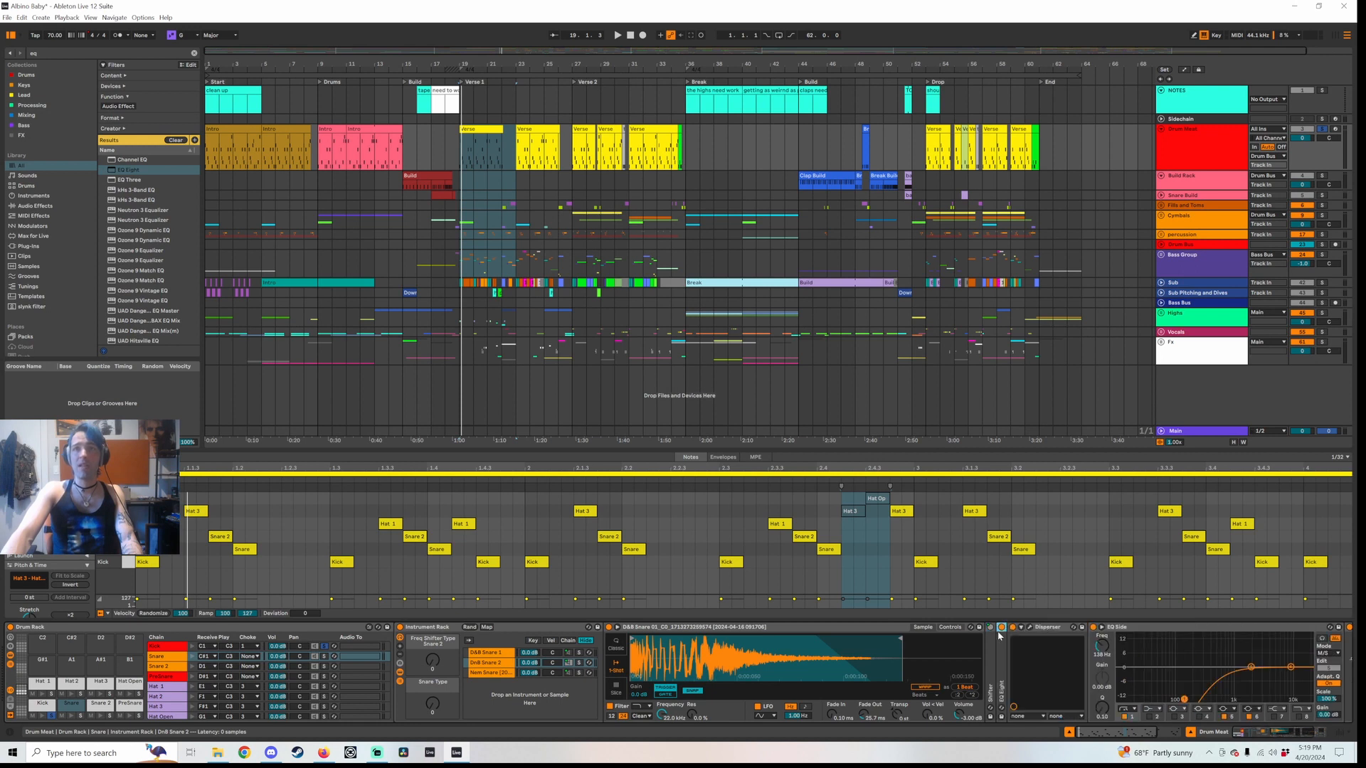
click(995, 644)
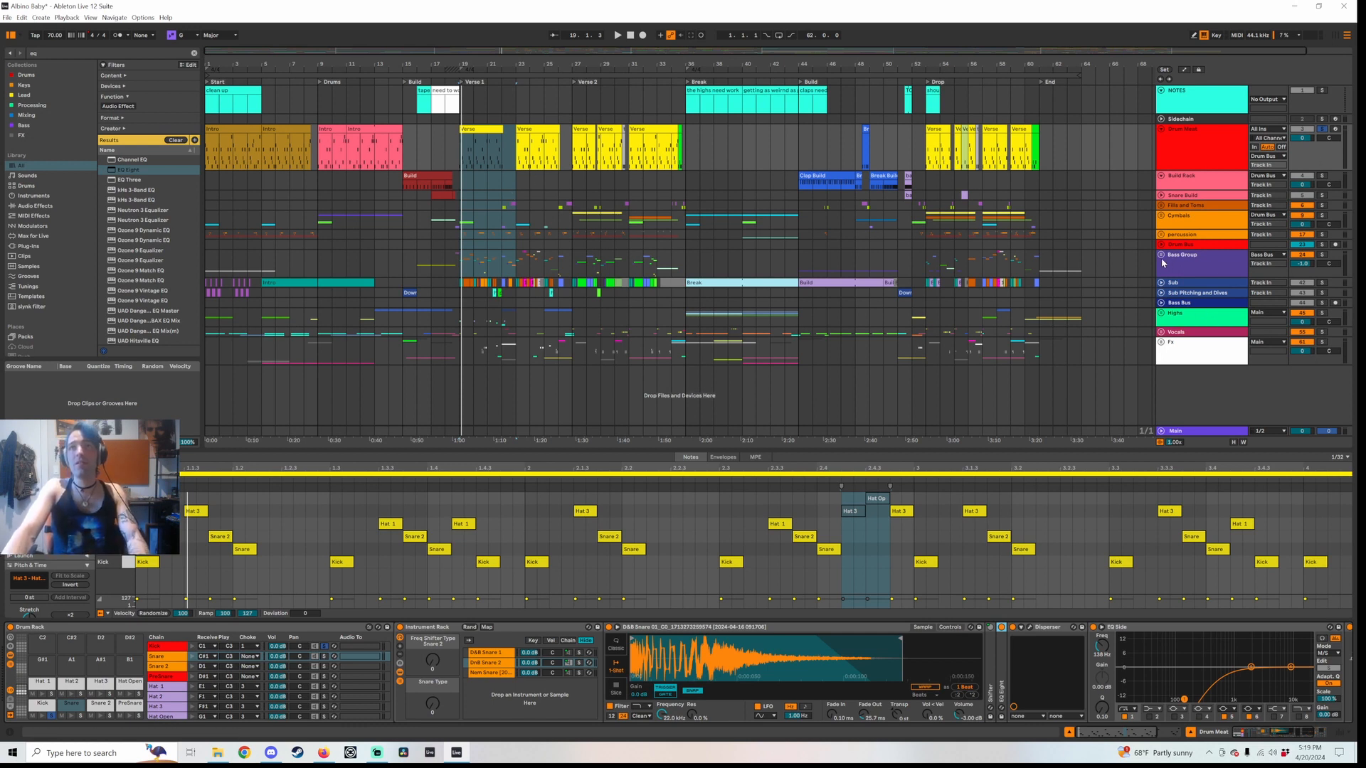
Unfold the Vocals group, inspect the pitched vocal clip at the Drums marker, and select the intro from bar 1 to bar 9
click(1161, 331)
scroll(695, 356, down, 2)
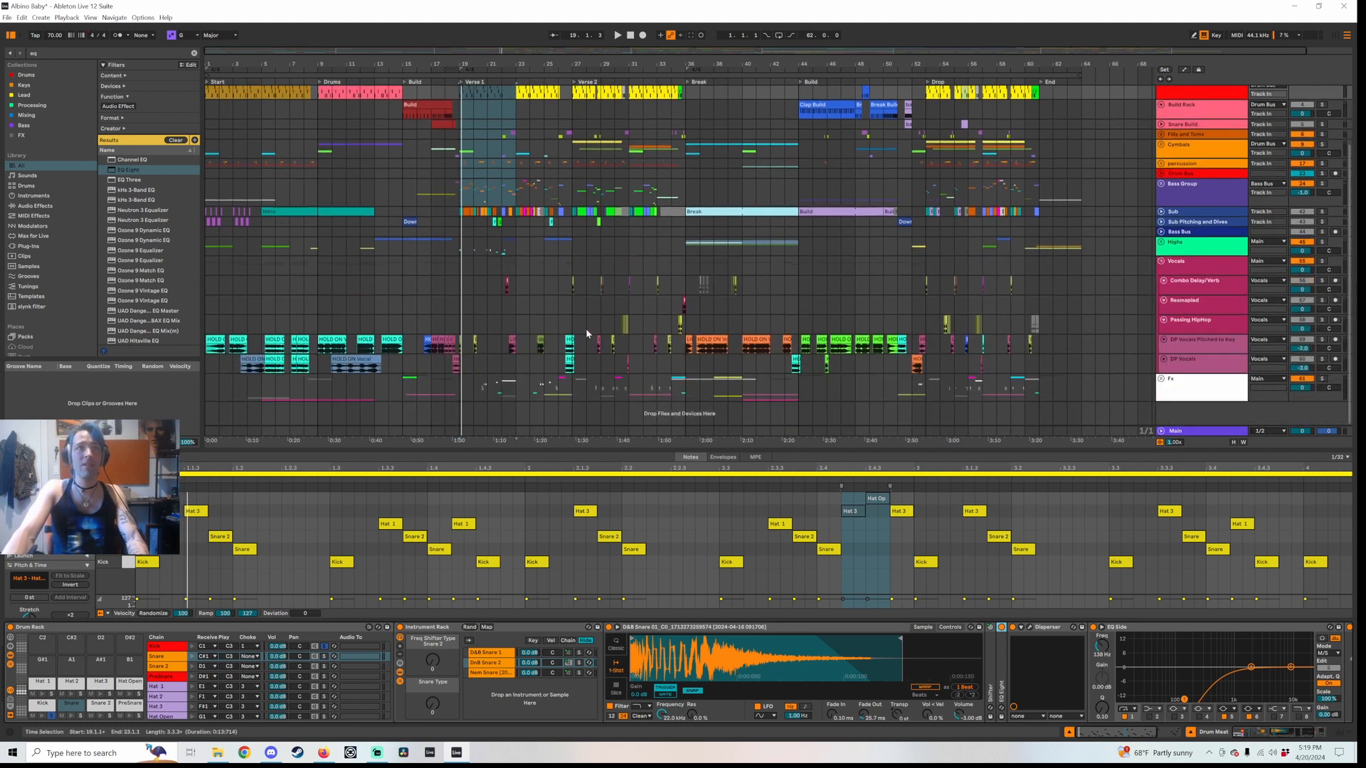
click(323, 340)
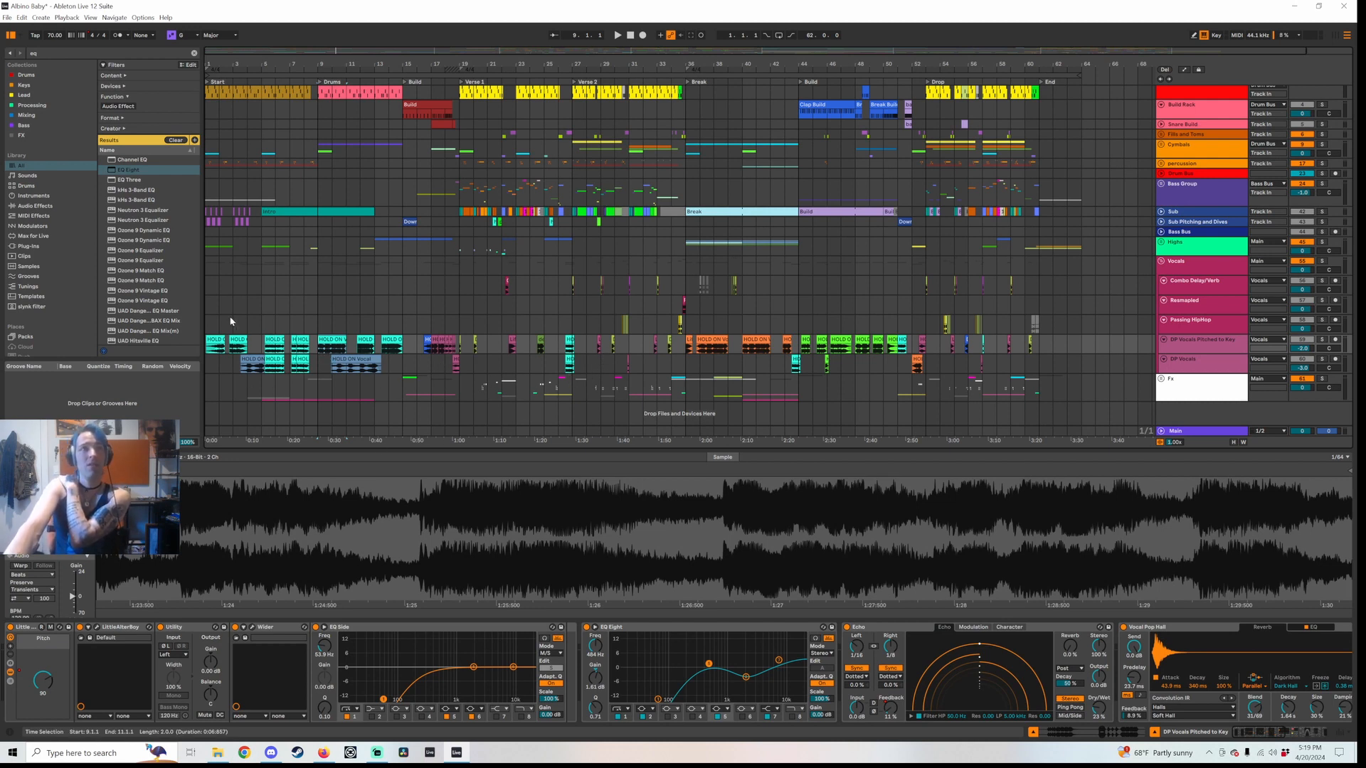
drag(309, 330, 198, 329)
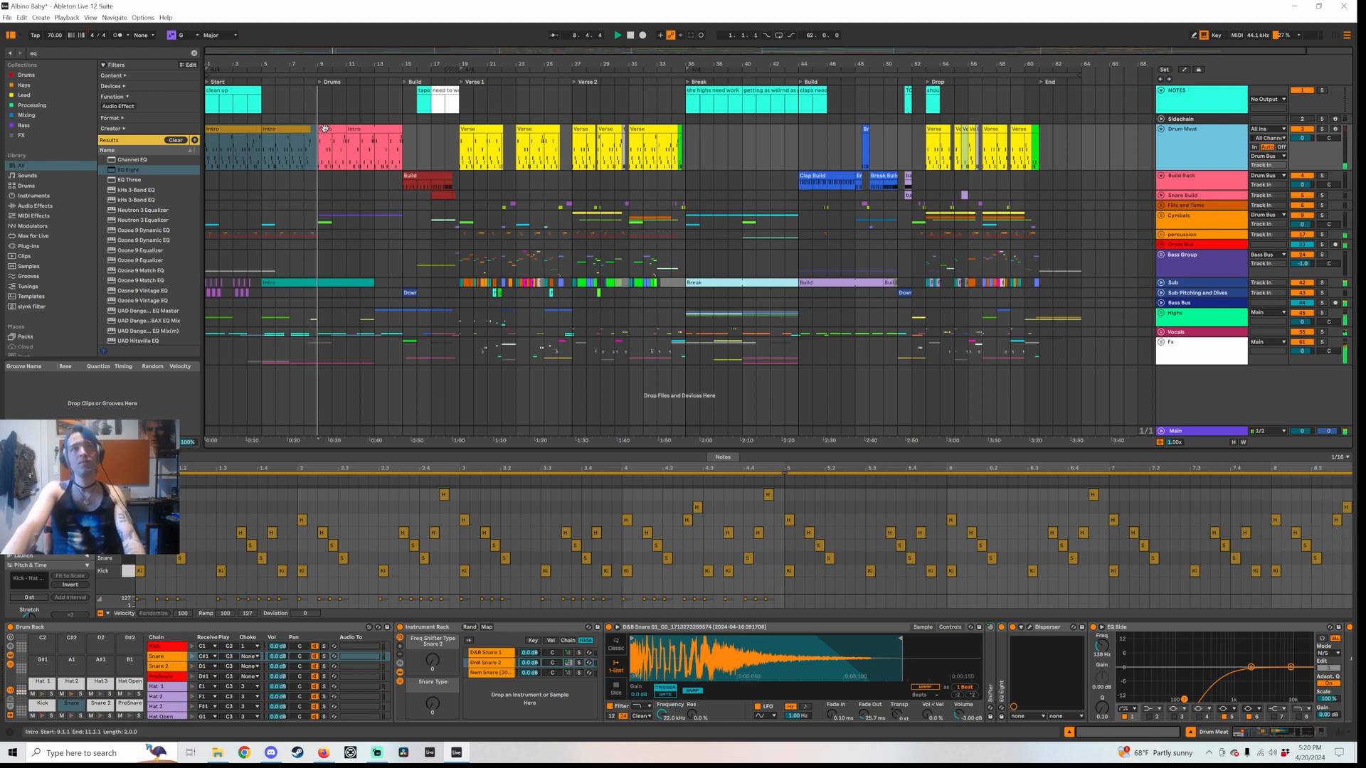
scroll(326, 319, down, 3)
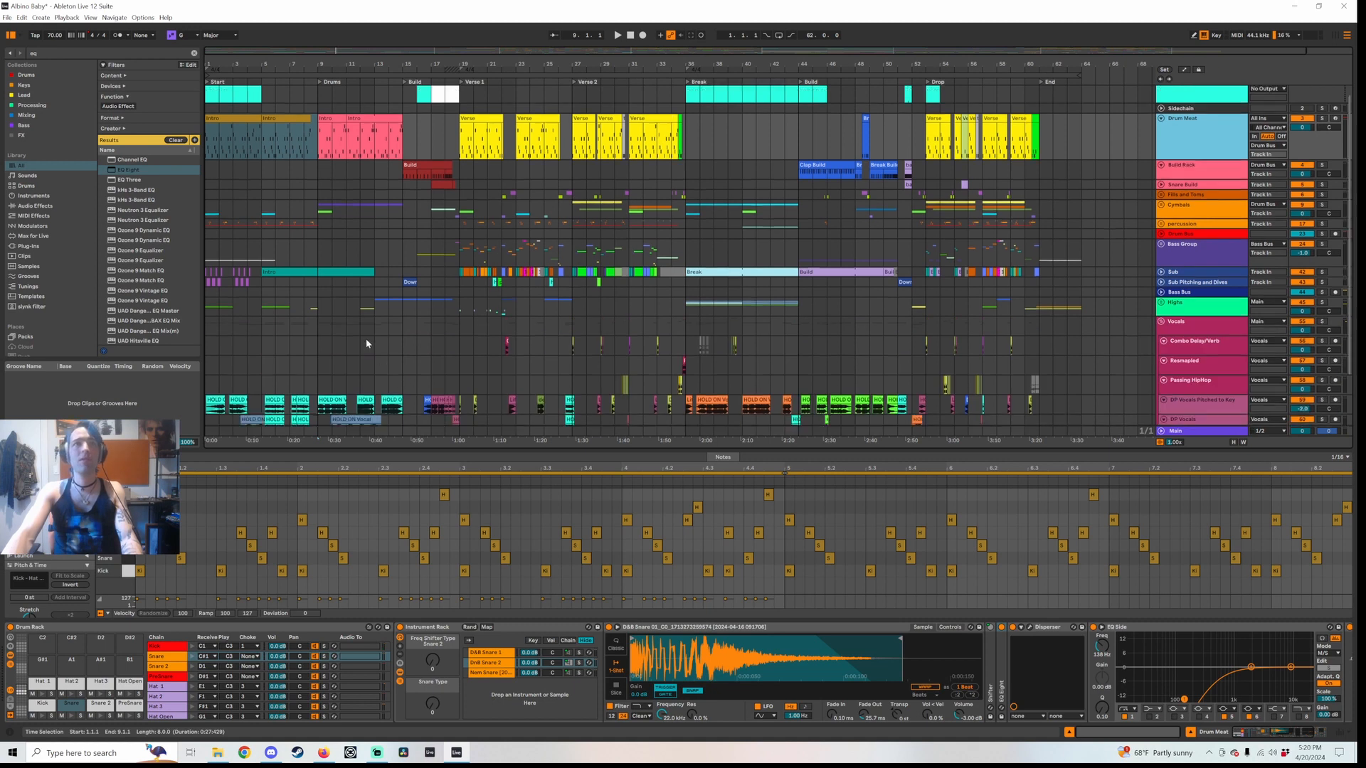
click(317, 309)
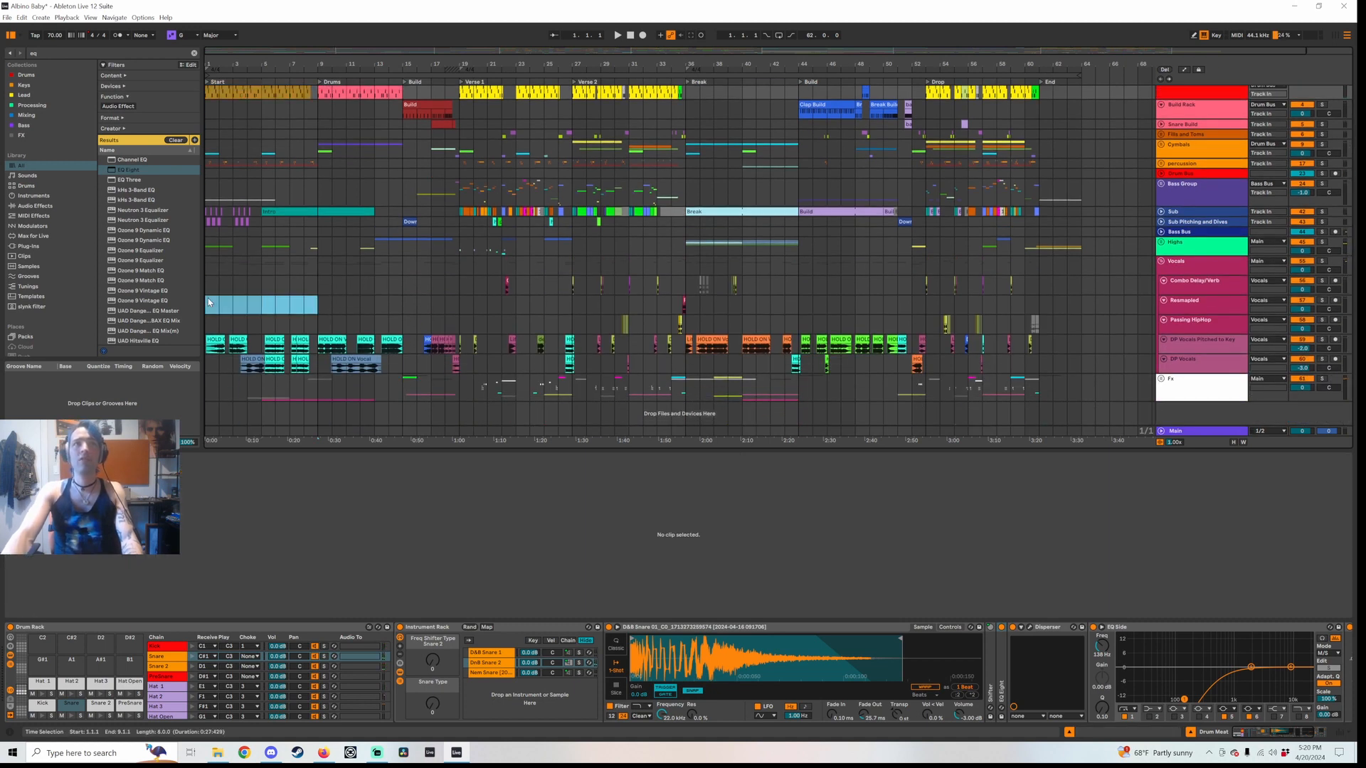
Unfold the Highs group, mark bars 1 to 9 on the HOLD ON Pianos track to review the intro, and fold the group again
click(1161, 242)
scroll(470, 329, down, 1)
drag(207, 253, 318, 254)
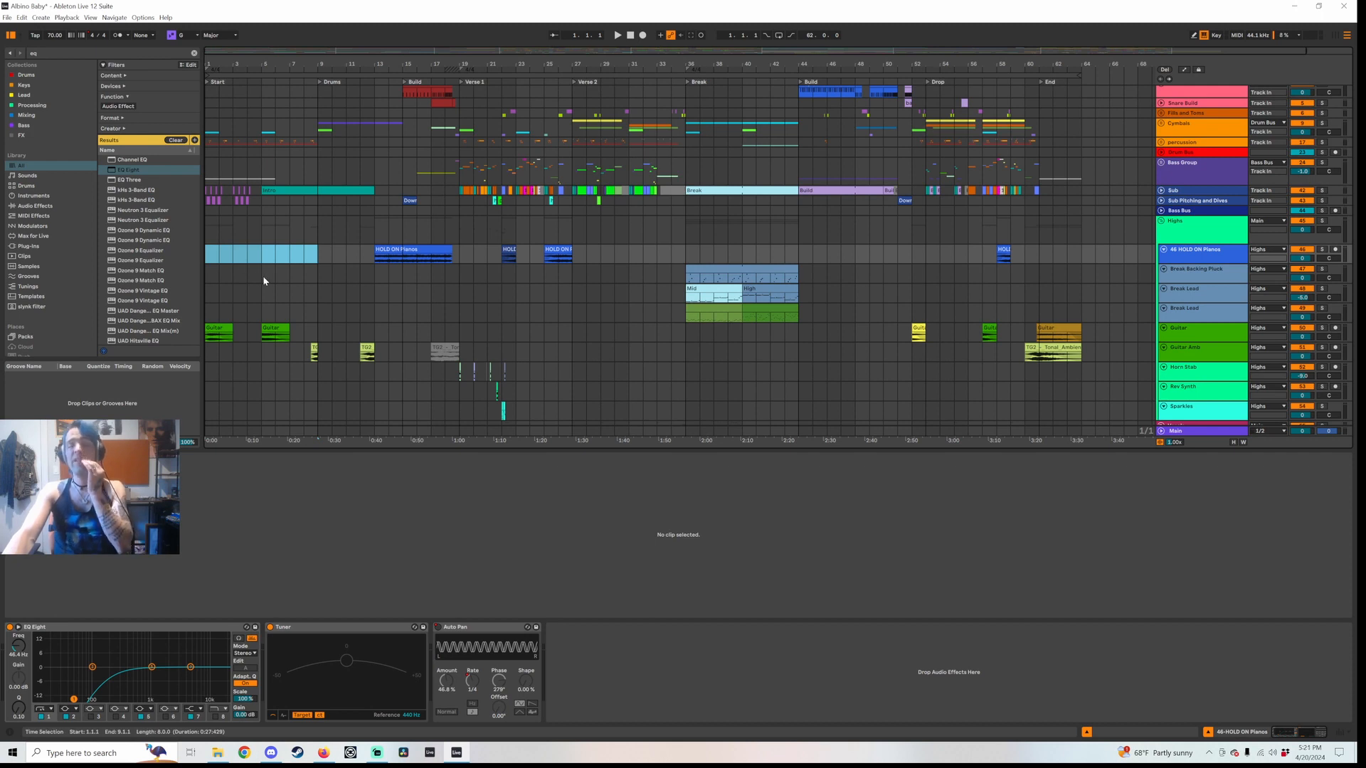
click(318, 254)
drag(318, 256, 190, 262)
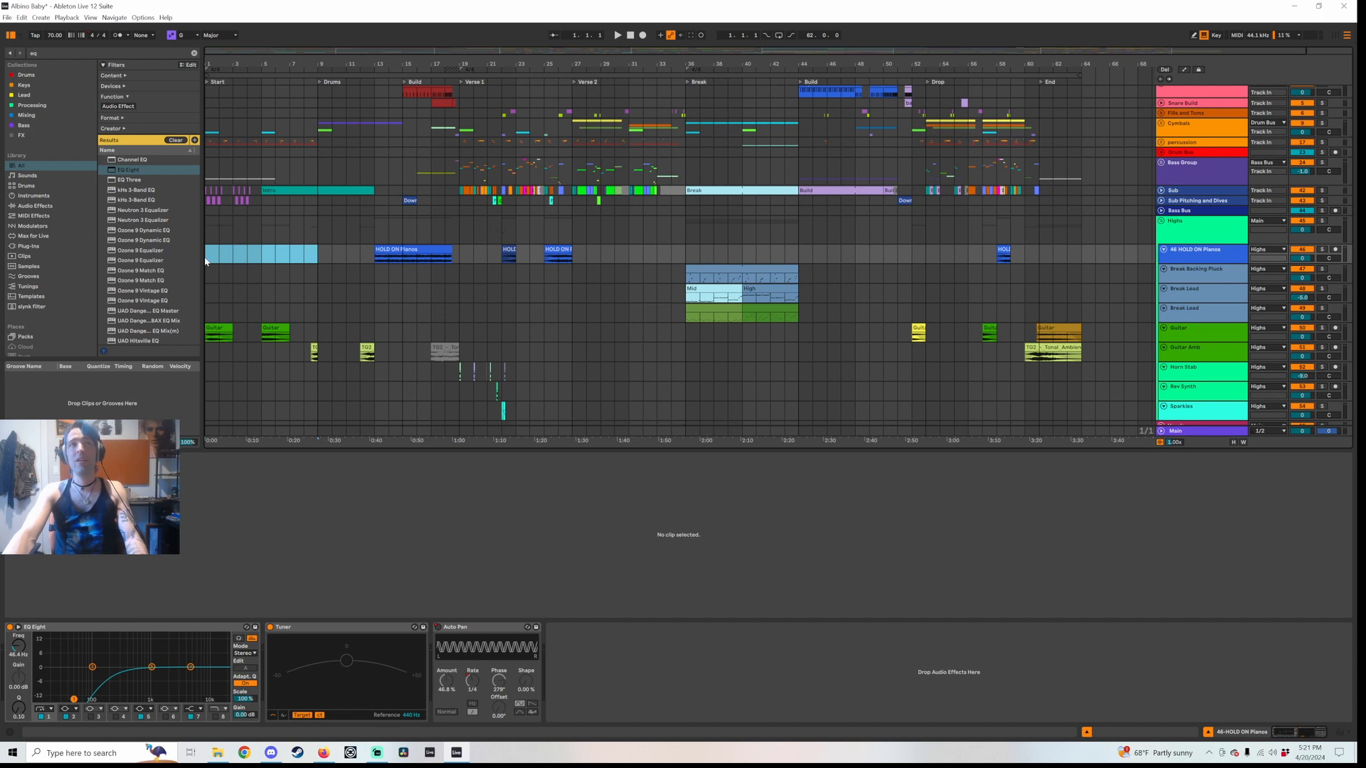
drag(253, 256, 325, 249)
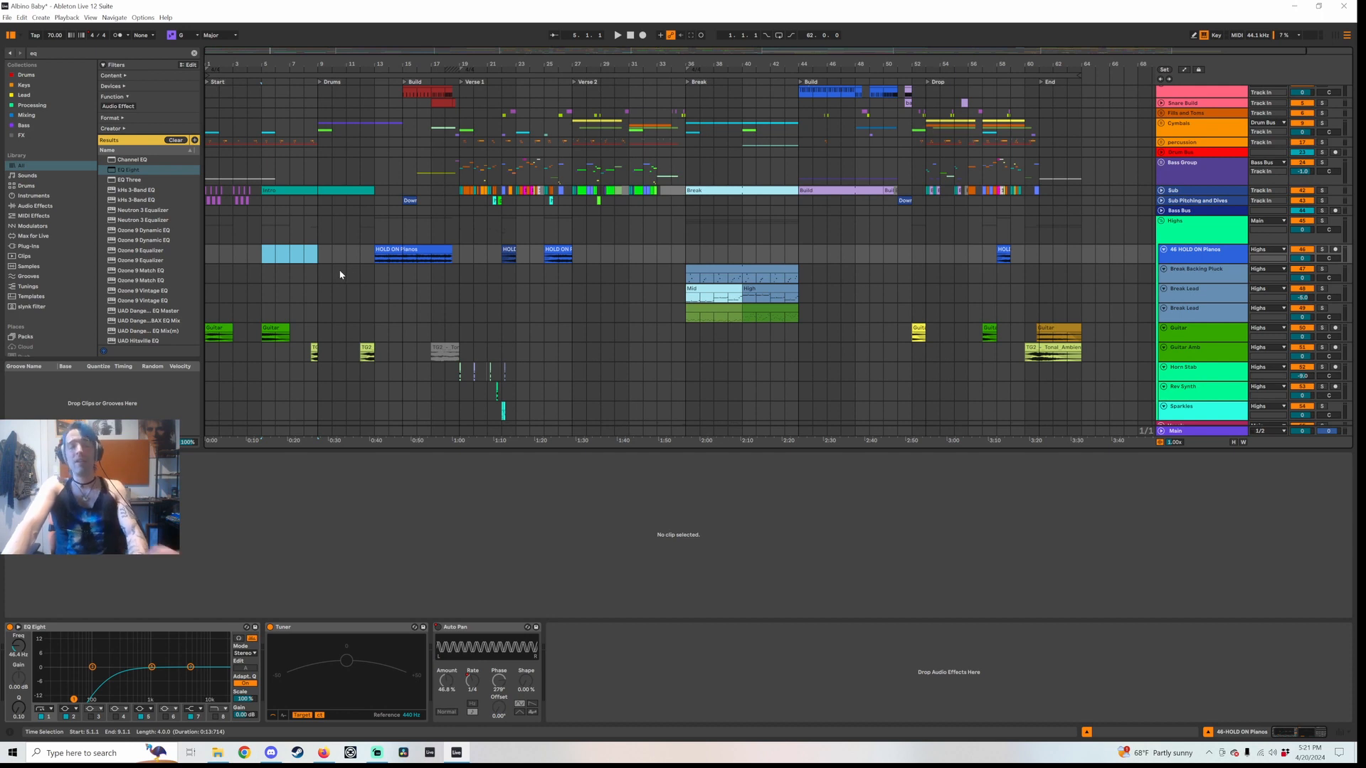
drag(314, 256, 294, 256)
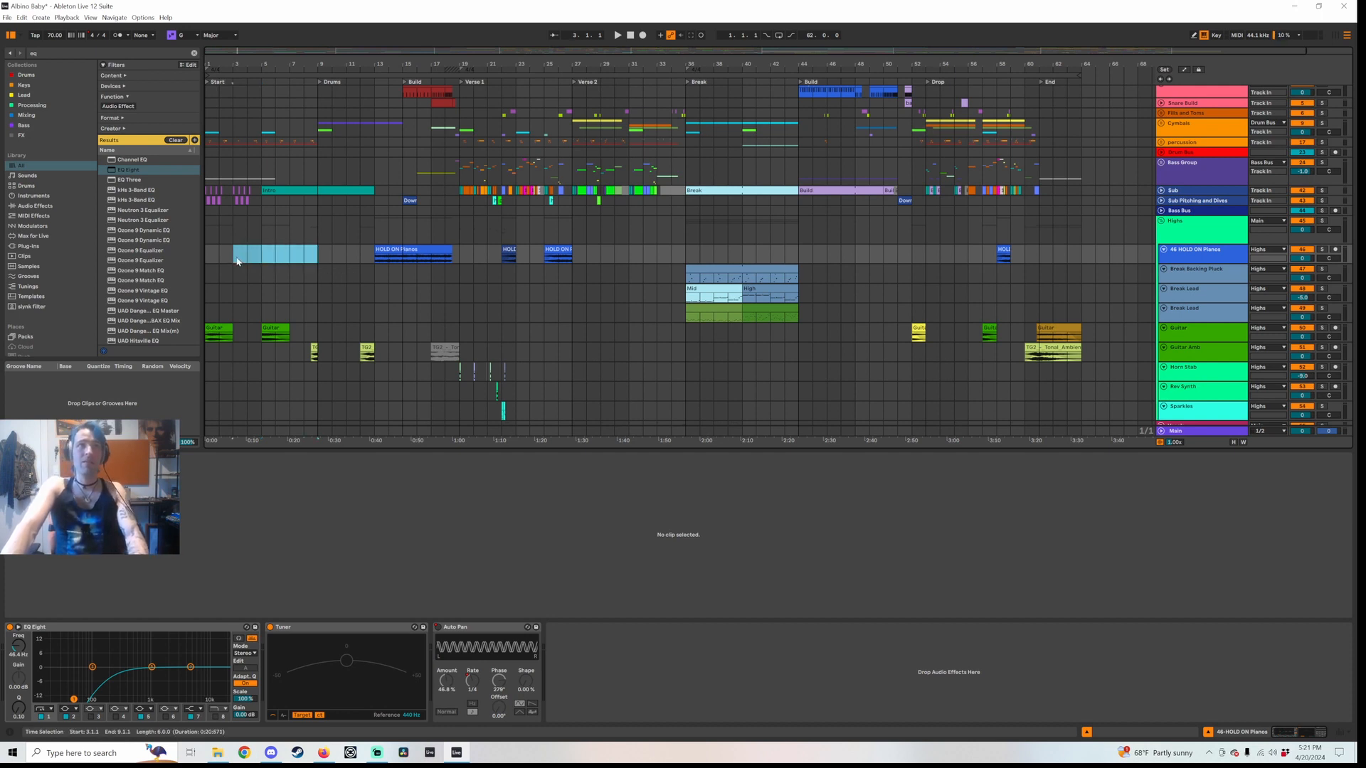
shift+click(207, 256)
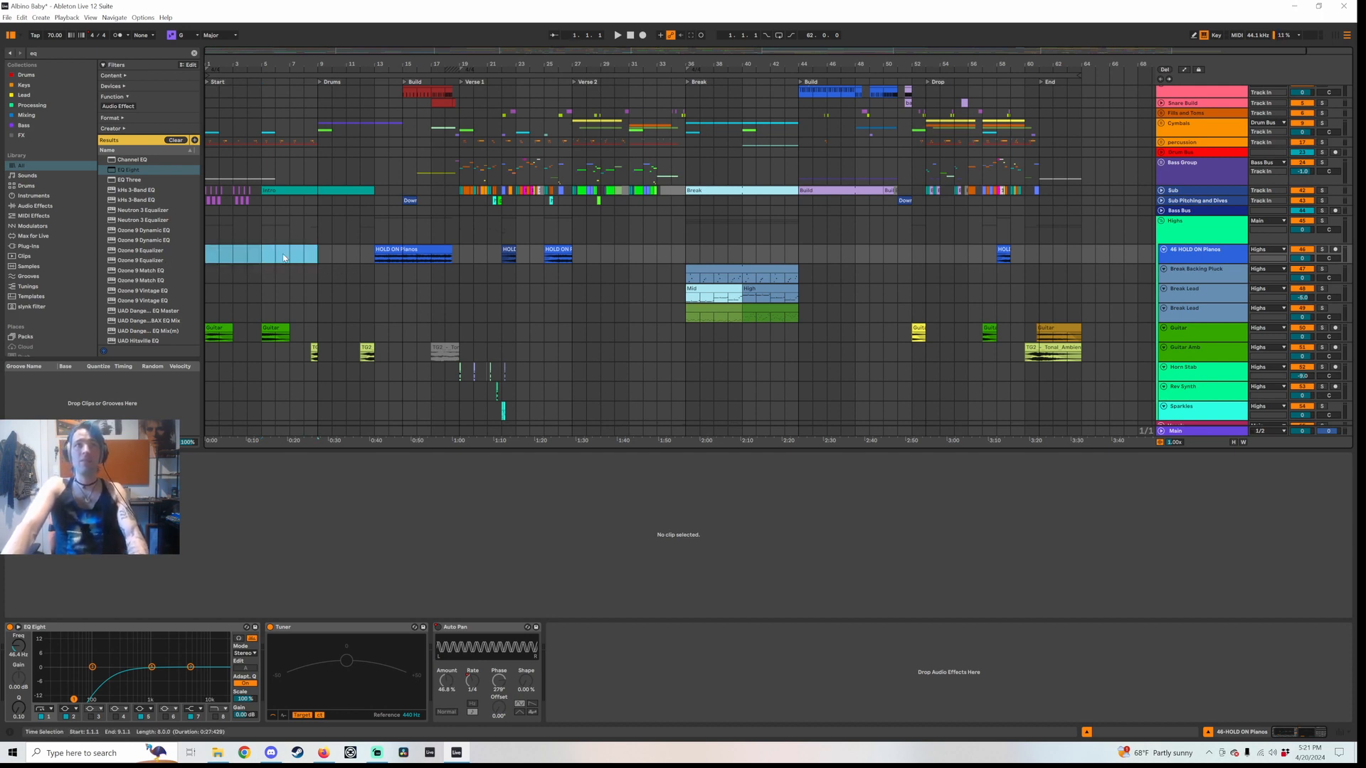
click(1161, 221)
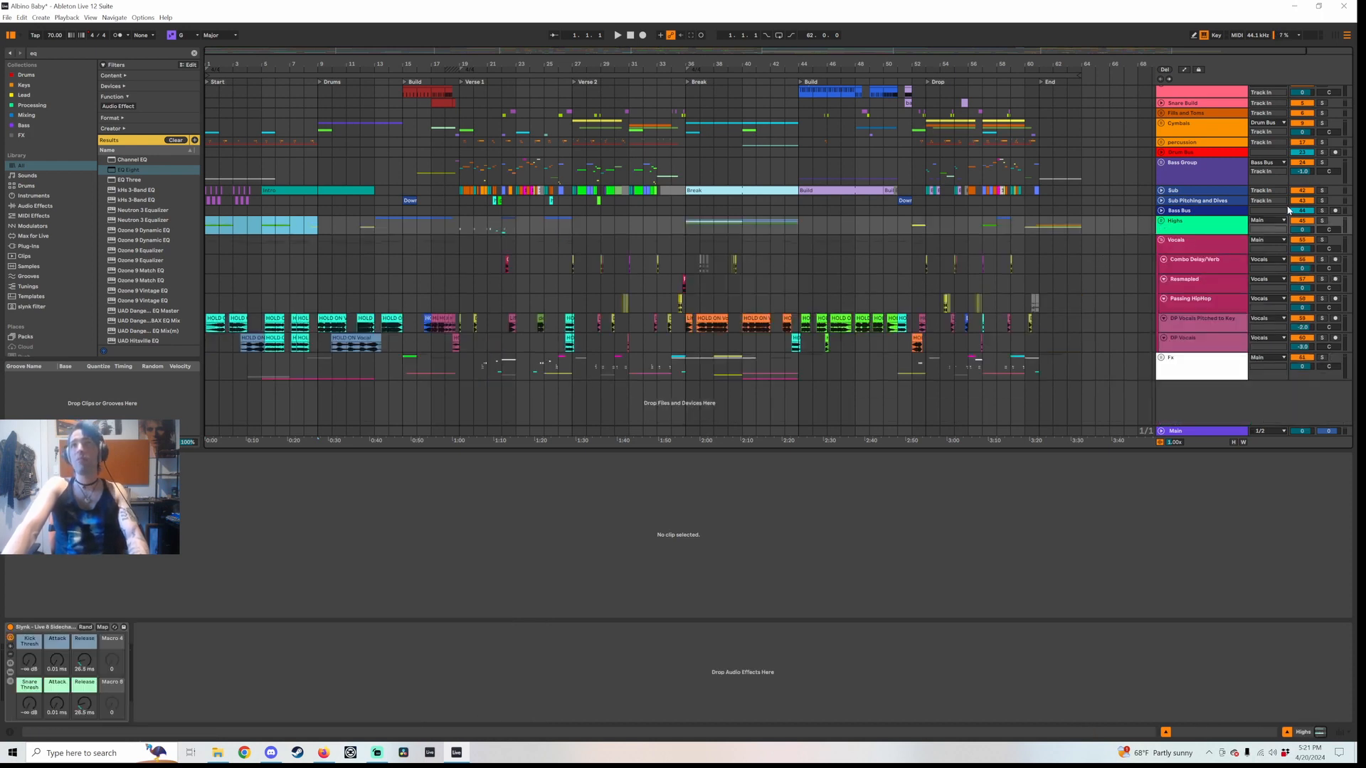
Solo the Bass Bus and unfold the Bass Group down to its Intro track
click(1321, 212)
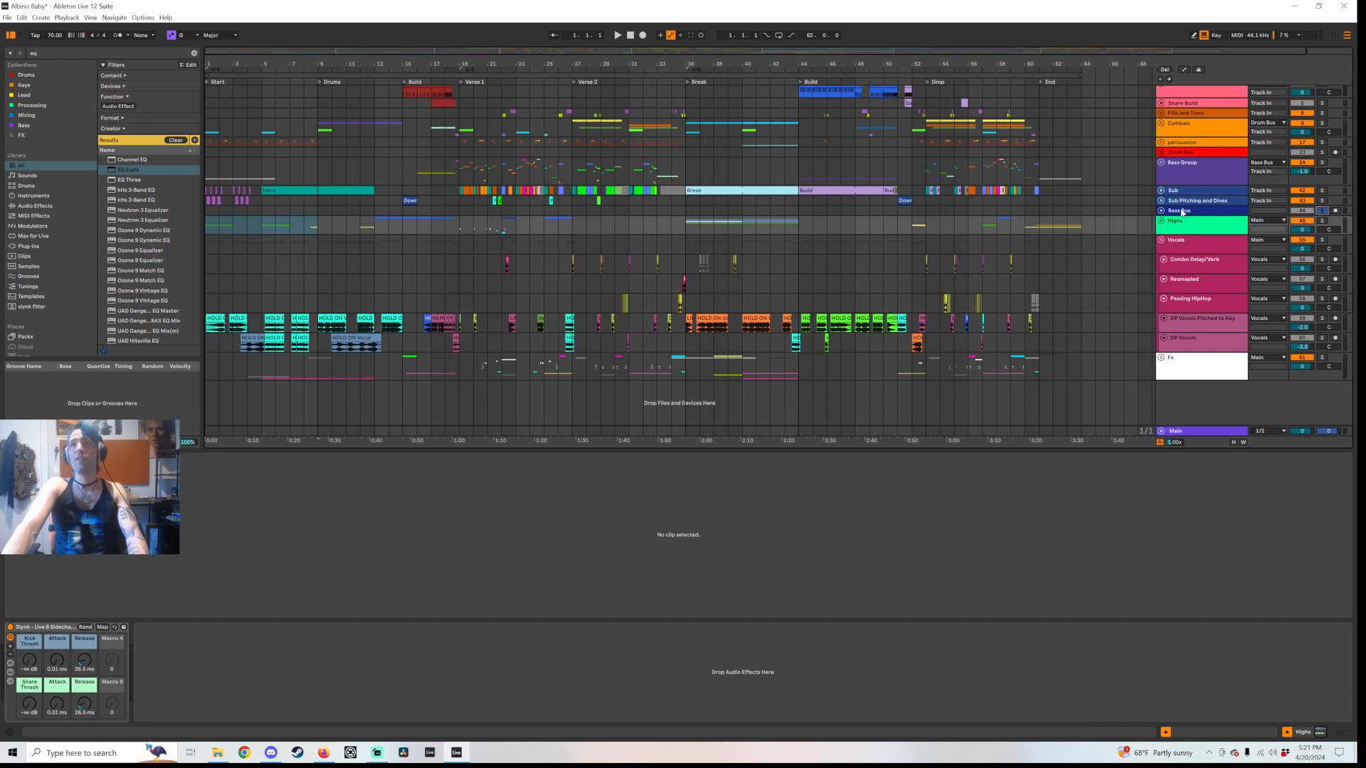
click(1160, 169)
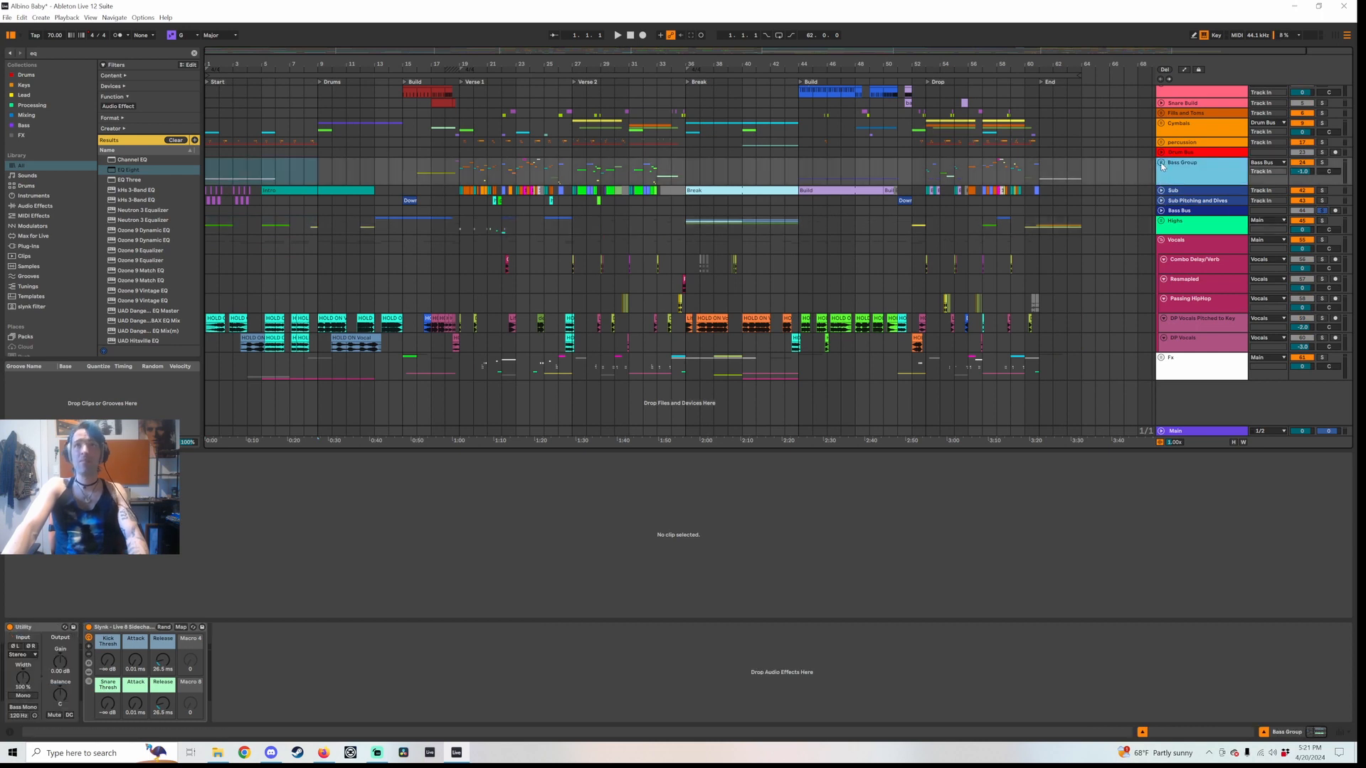
click(1160, 163)
scroll(433, 287, down, 2)
scroll(431, 290, down, 3)
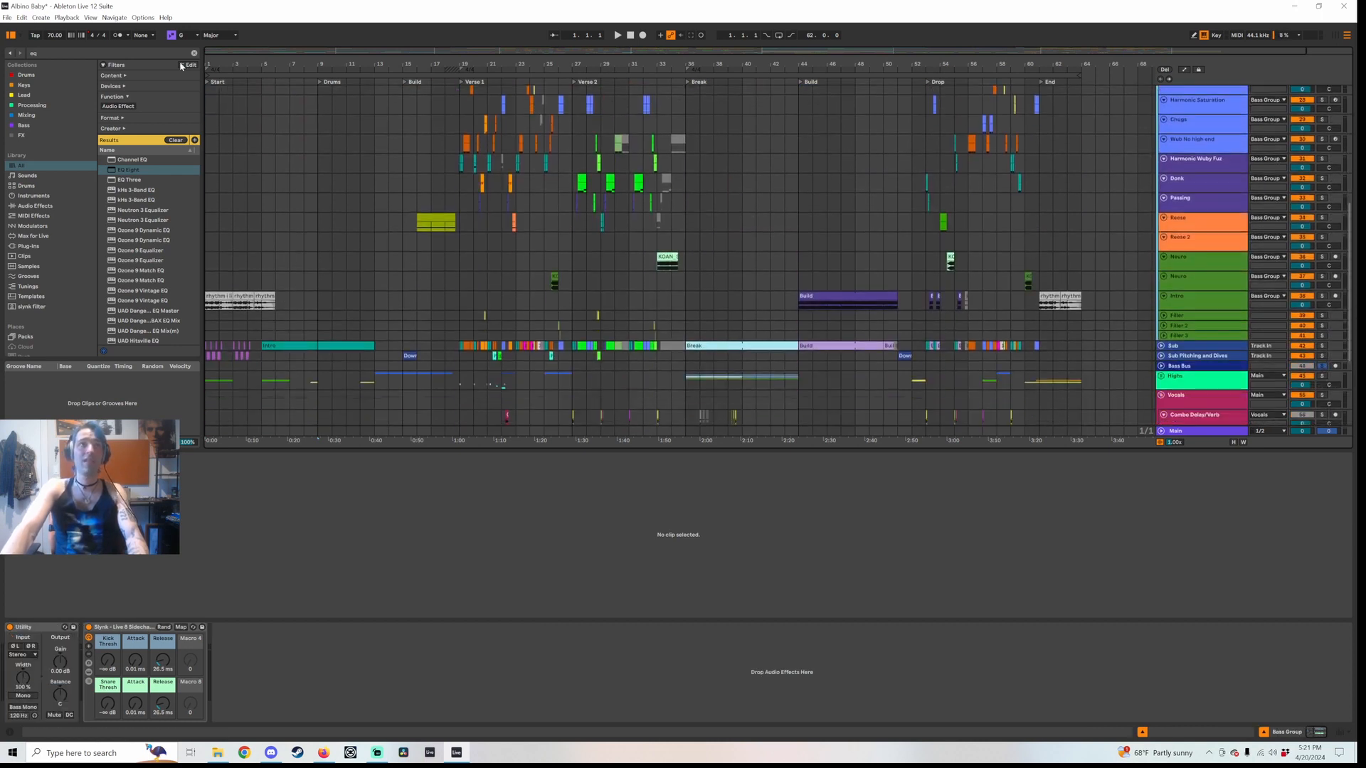
Select the first Rhythm clip on the Bass Group's Intro track and play it with the bass soloed
drag(216, 55, 233, 345)
click(246, 312)
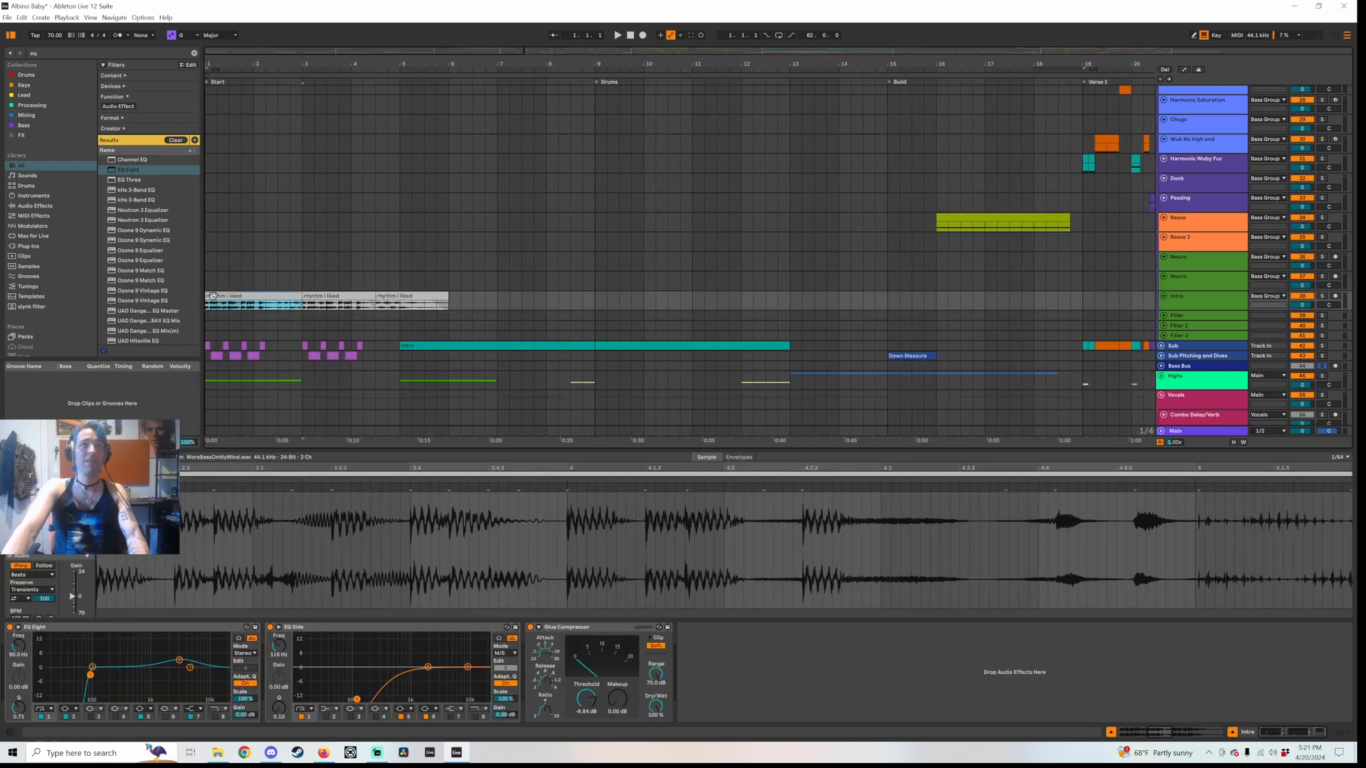
key(space)
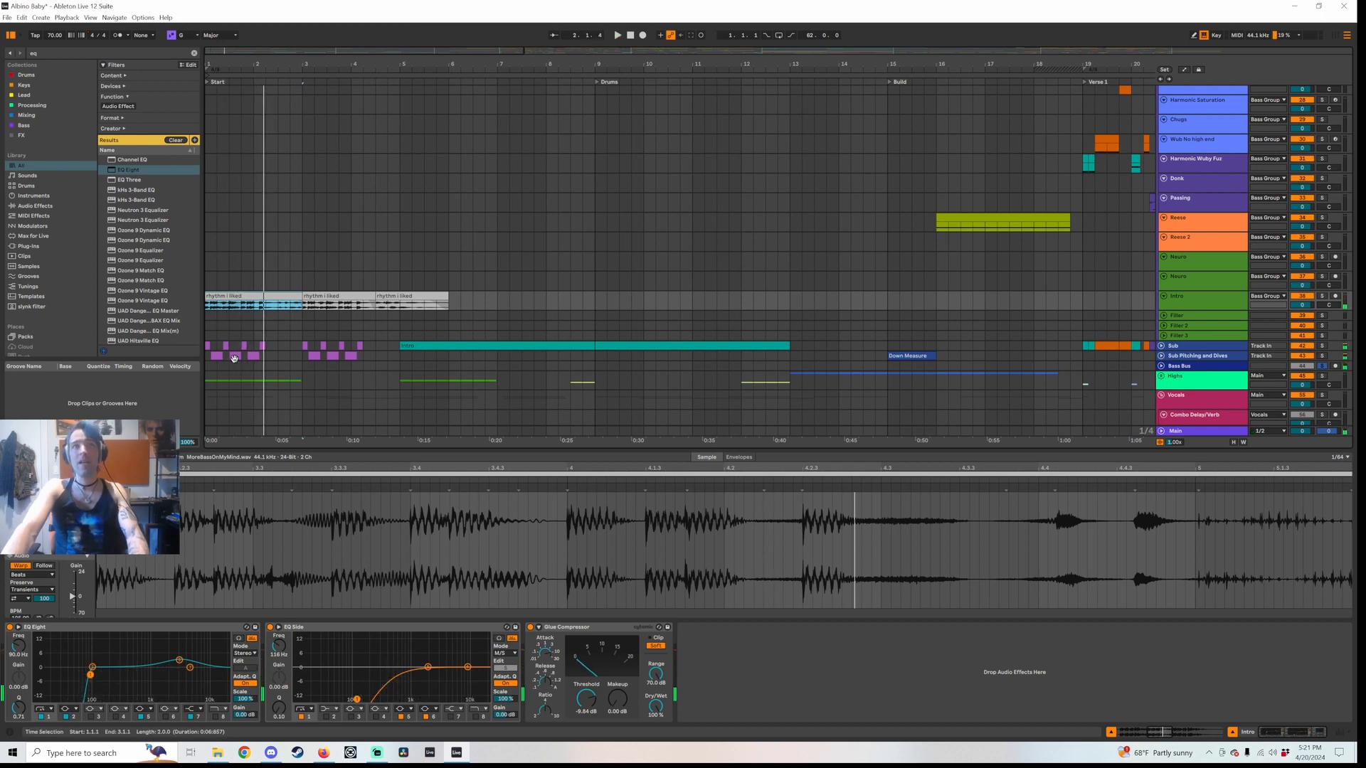
Unfold the Sub and Sub Pitching and Dives tracks and select the Sub track to show its notes and devices
click(1162, 356)
click(1161, 346)
scroll(1201, 366, down, 2)
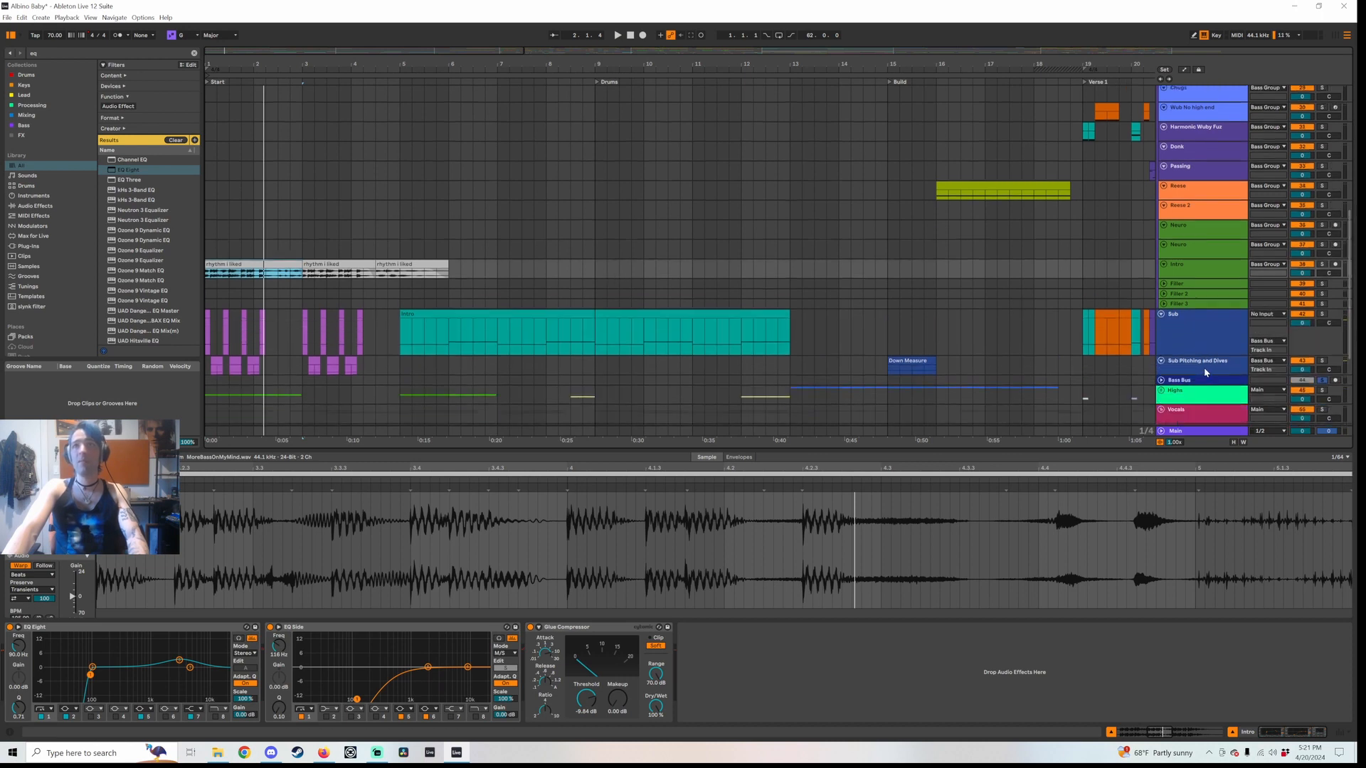
click(1198, 359)
click(1201, 329)
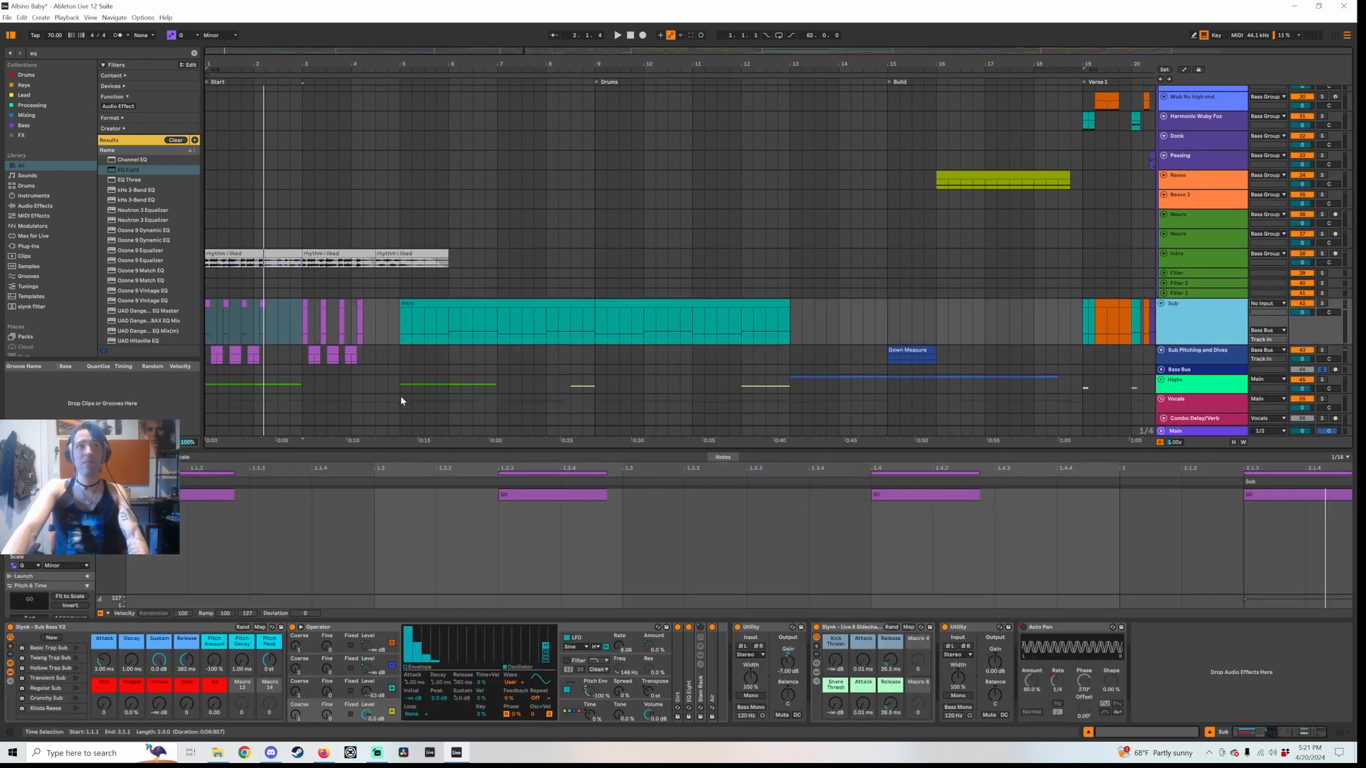
Open the Pitch Bend envelope of the first clip on Sub Pitching and Dives and play the passage
click(214, 354)
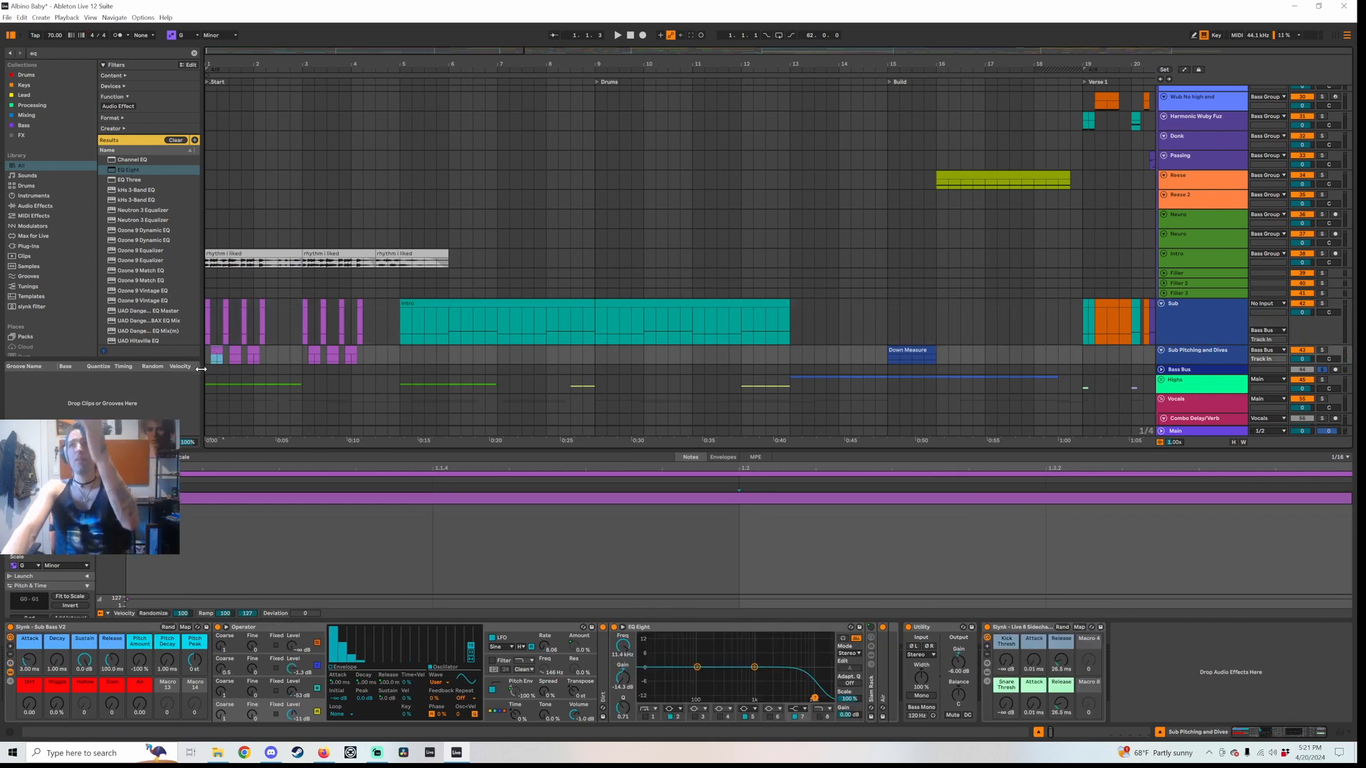
click(723, 458)
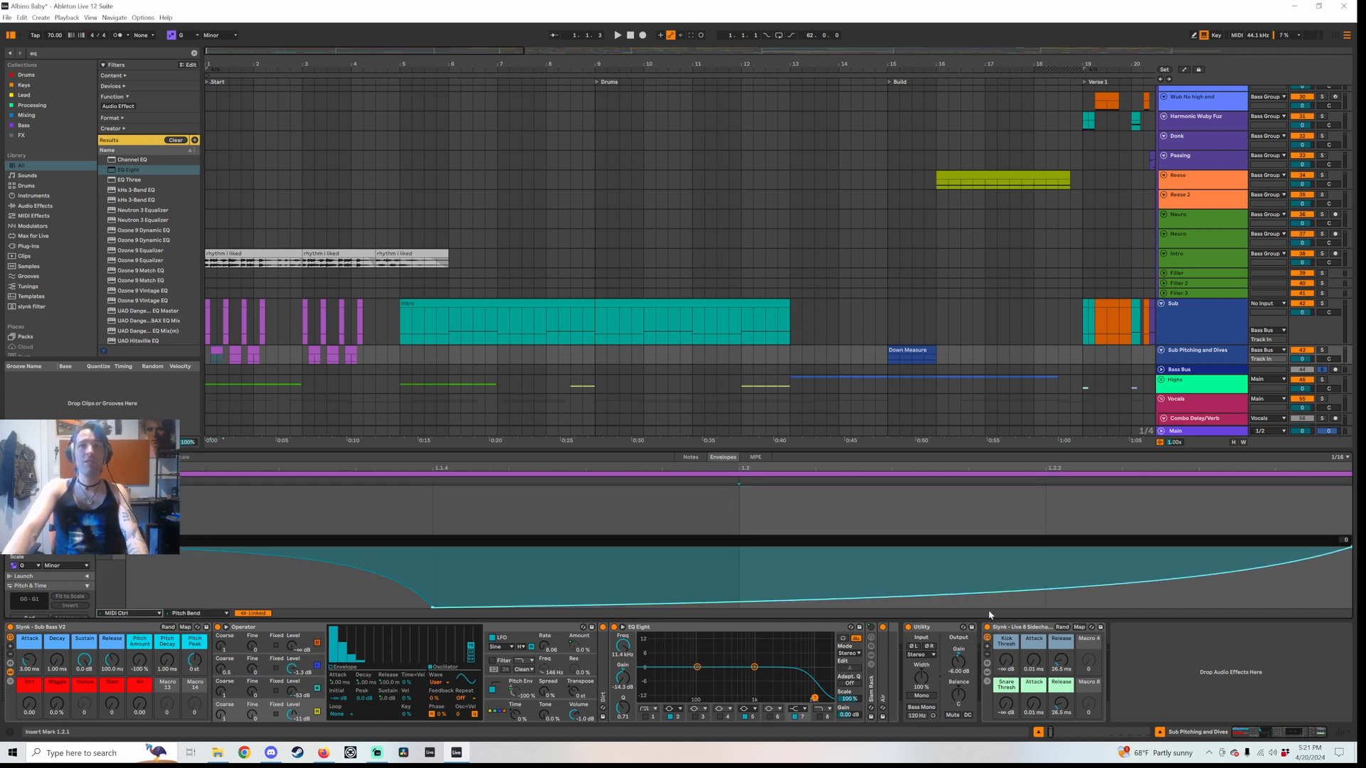
key(space)
key(space)
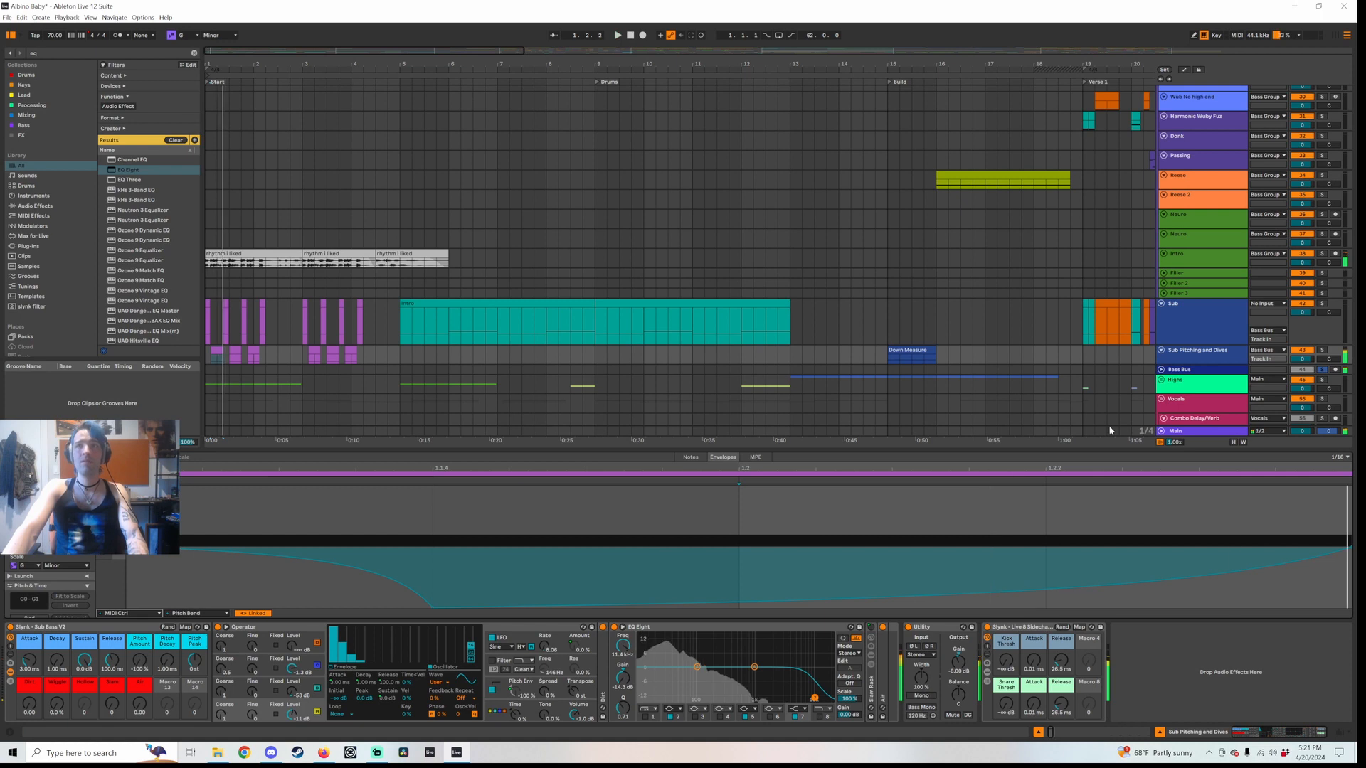
Solo the Sub Pitching and Dives track and listen to its first pitch dive on its own
click(1322, 351)
key(space)
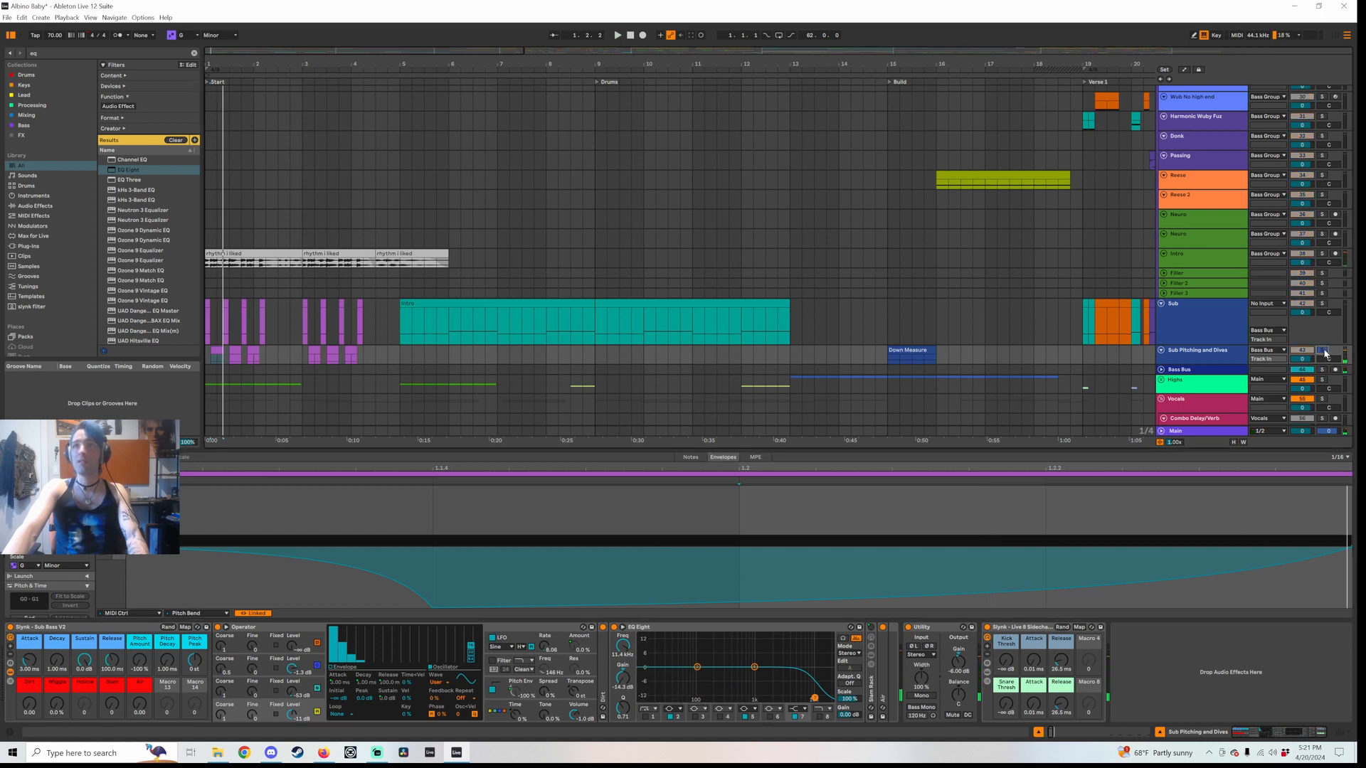
key(space)
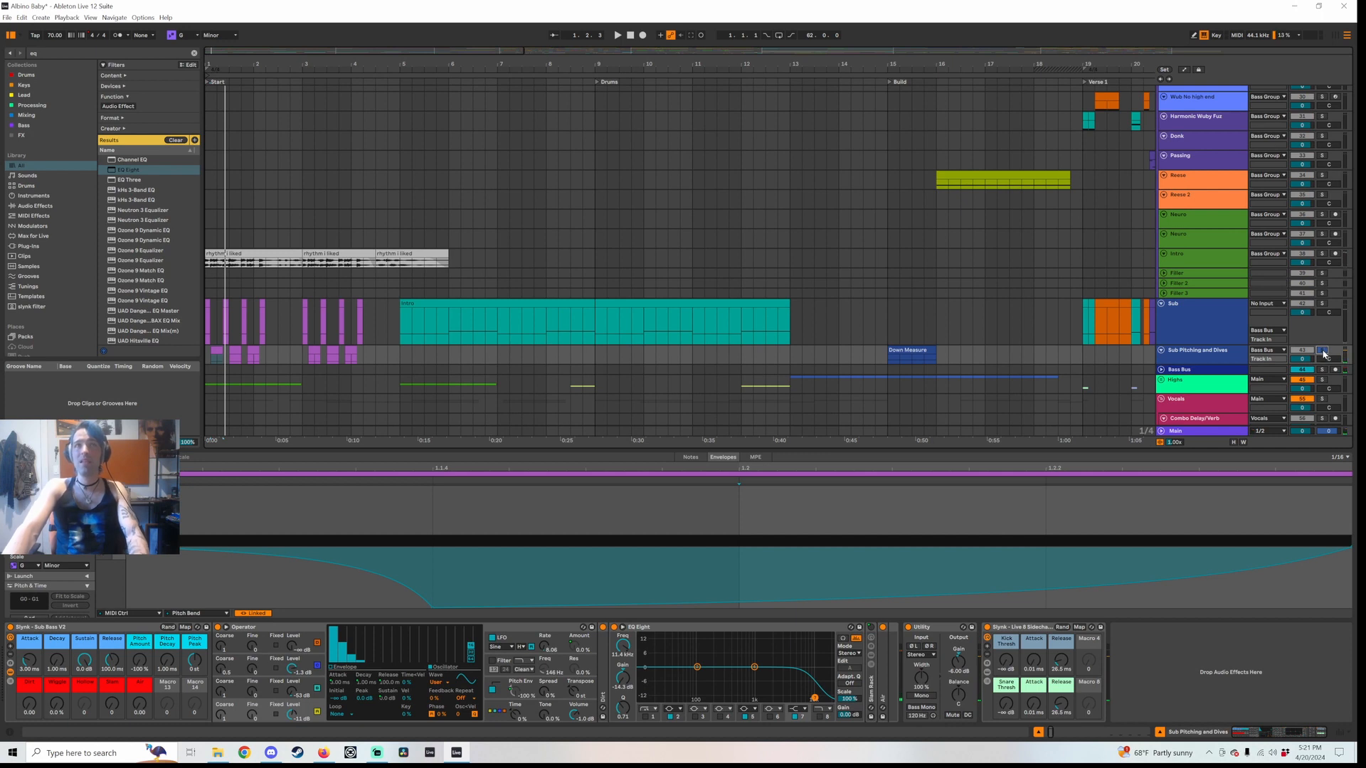
Open the first Sub clip and the first Rhythm clip on the Intro track to compare the sub with the bass audio
click(210, 340)
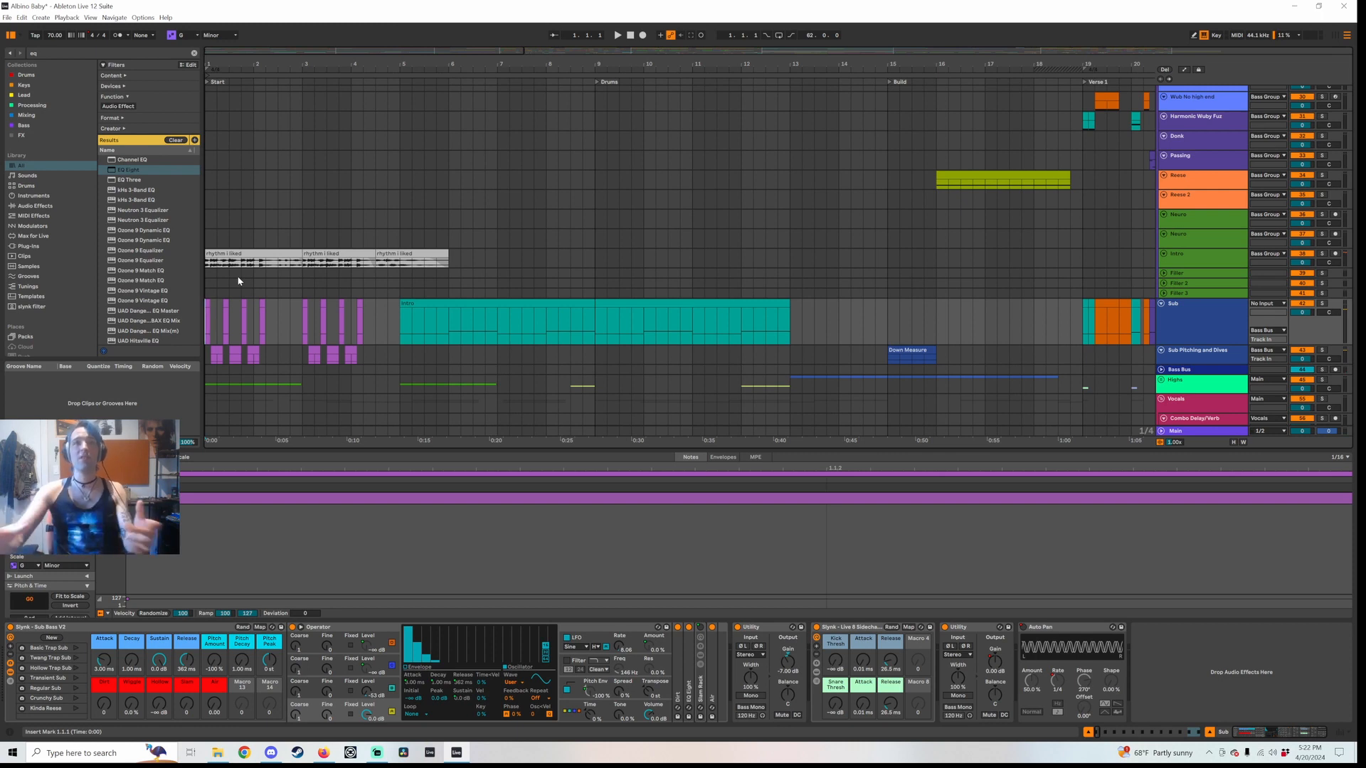
click(269, 255)
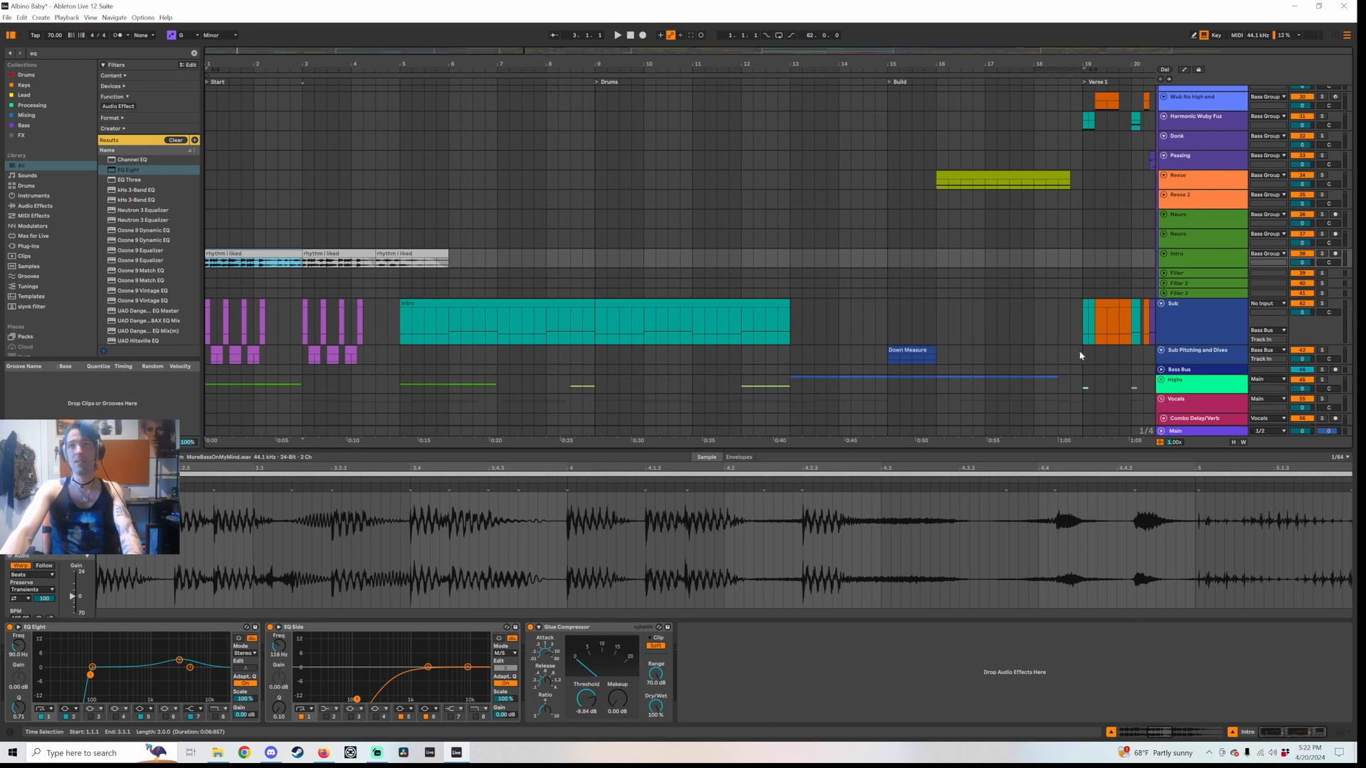
Fold the Sub track and the Bass Group to bring the vocal tracks into view
click(1162, 304)
scroll(1188, 313, up, 6)
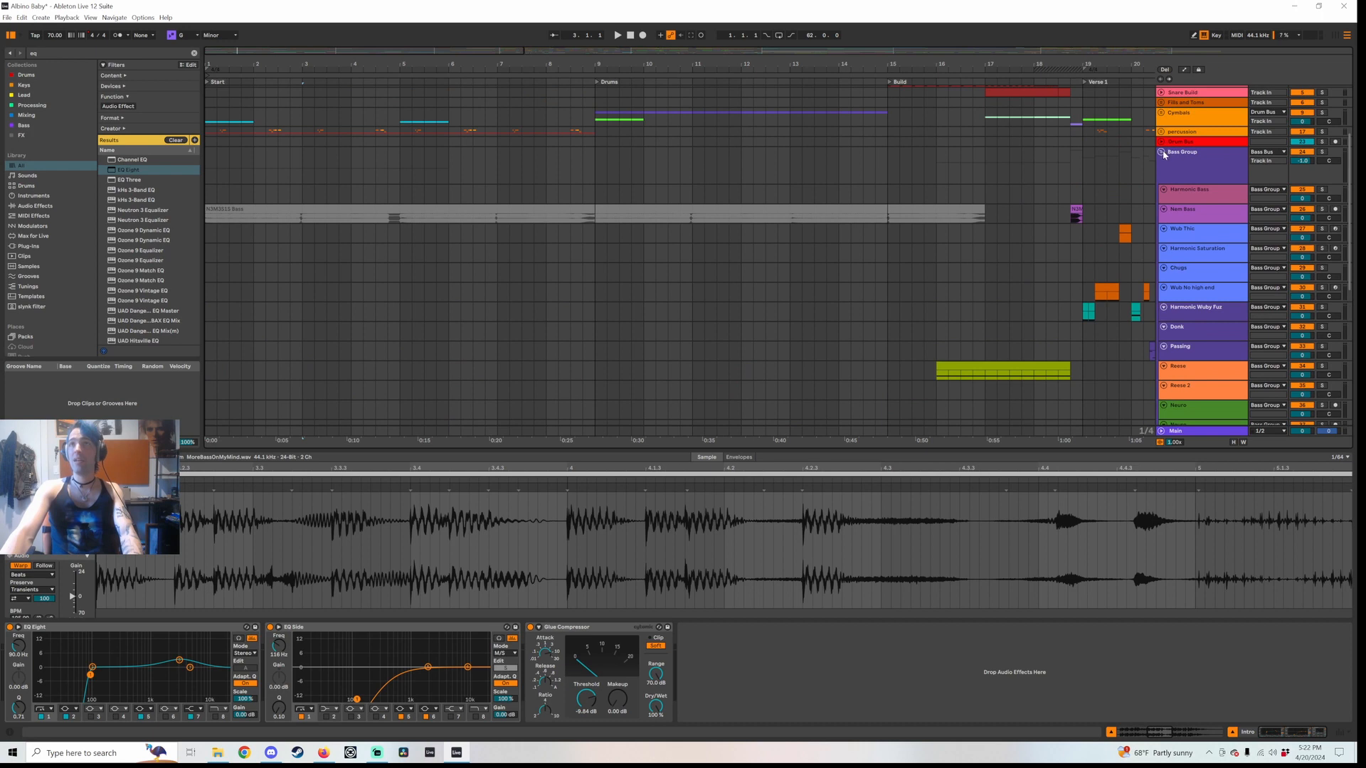
click(1164, 155)
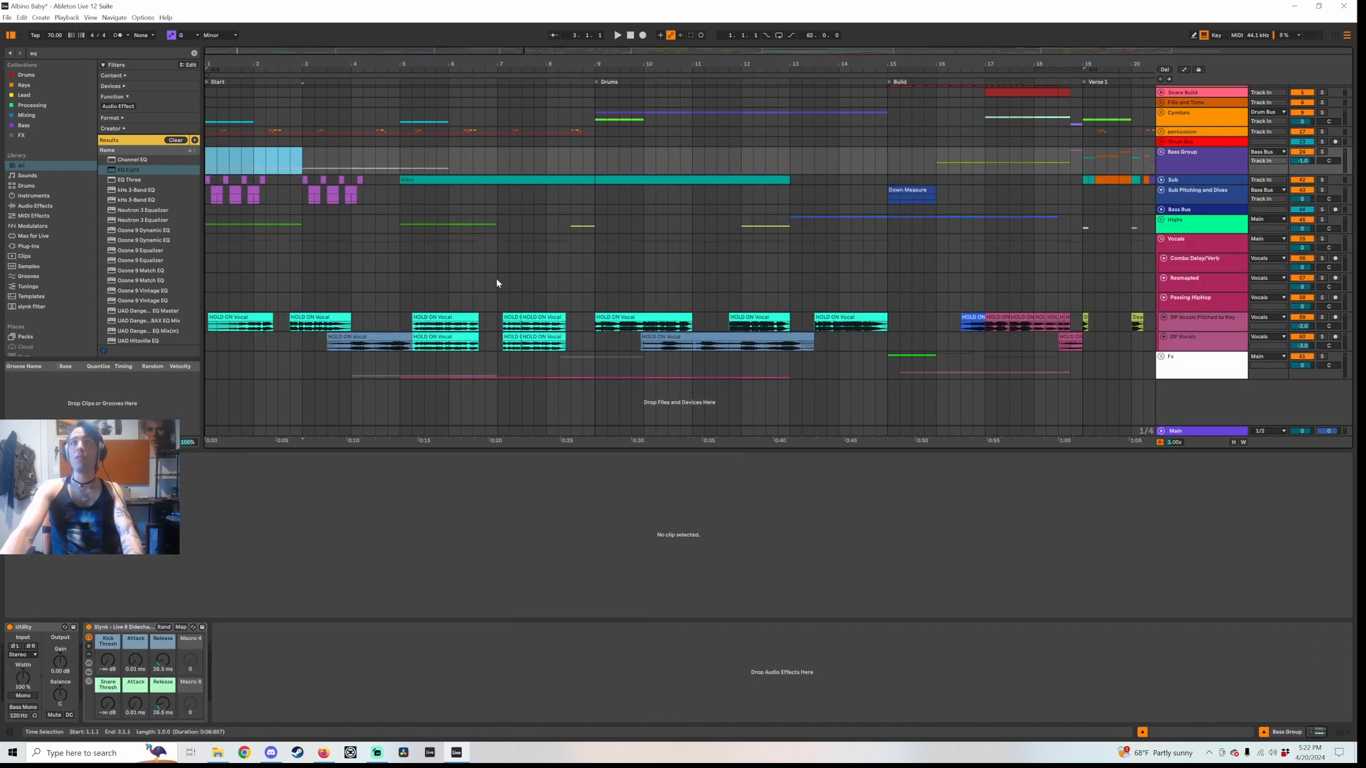
Select the DP Vocals Pitched to Key track and view its Little AlterBoy pitch and formant settings, leaving the plug-in closed
click(441, 340)
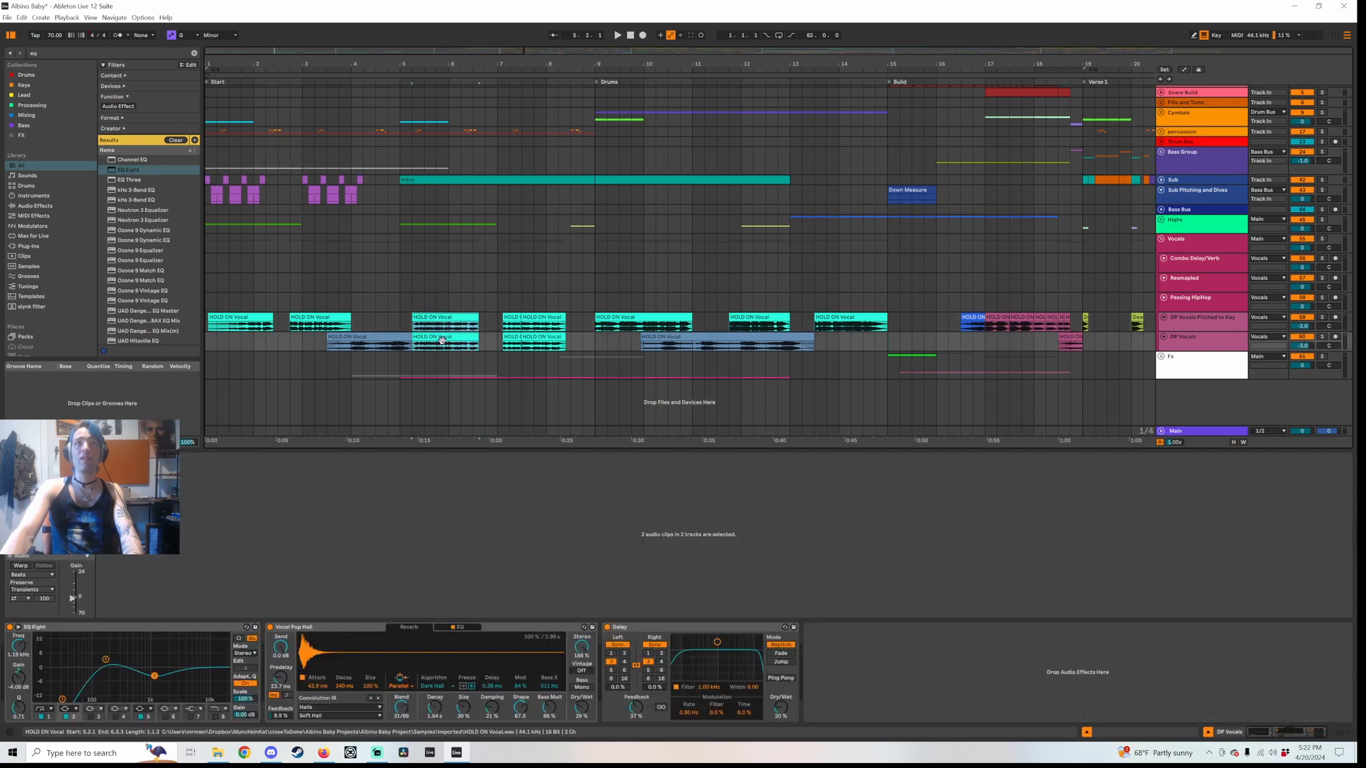
click(1169, 328)
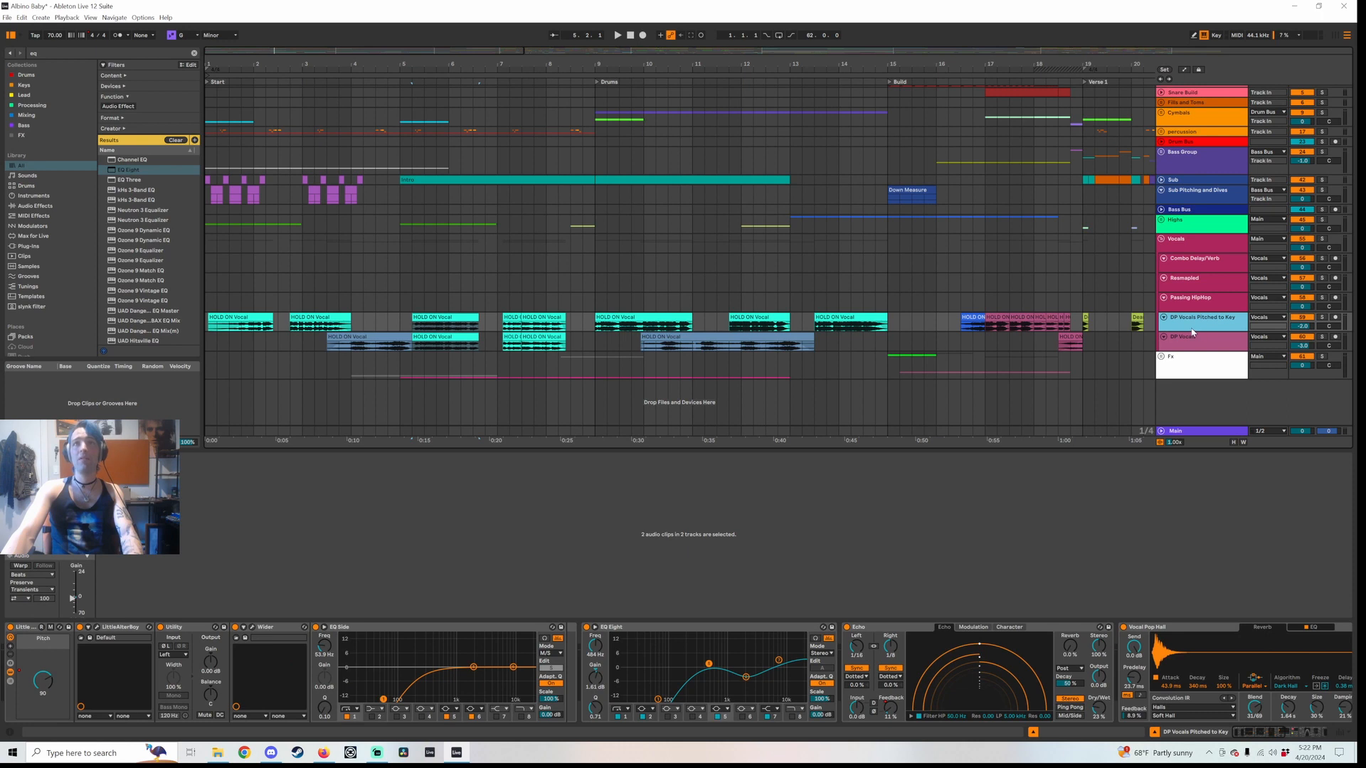
click(95, 627)
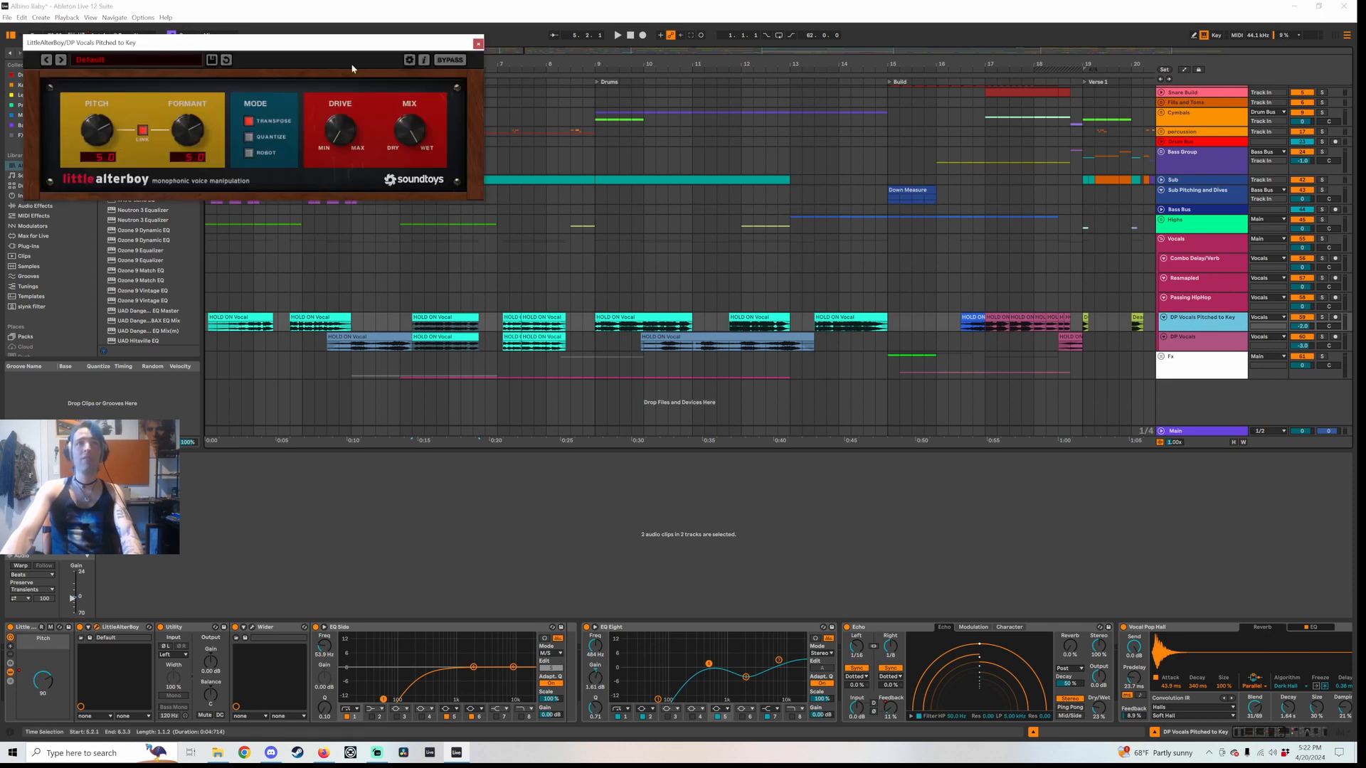
click(478, 44)
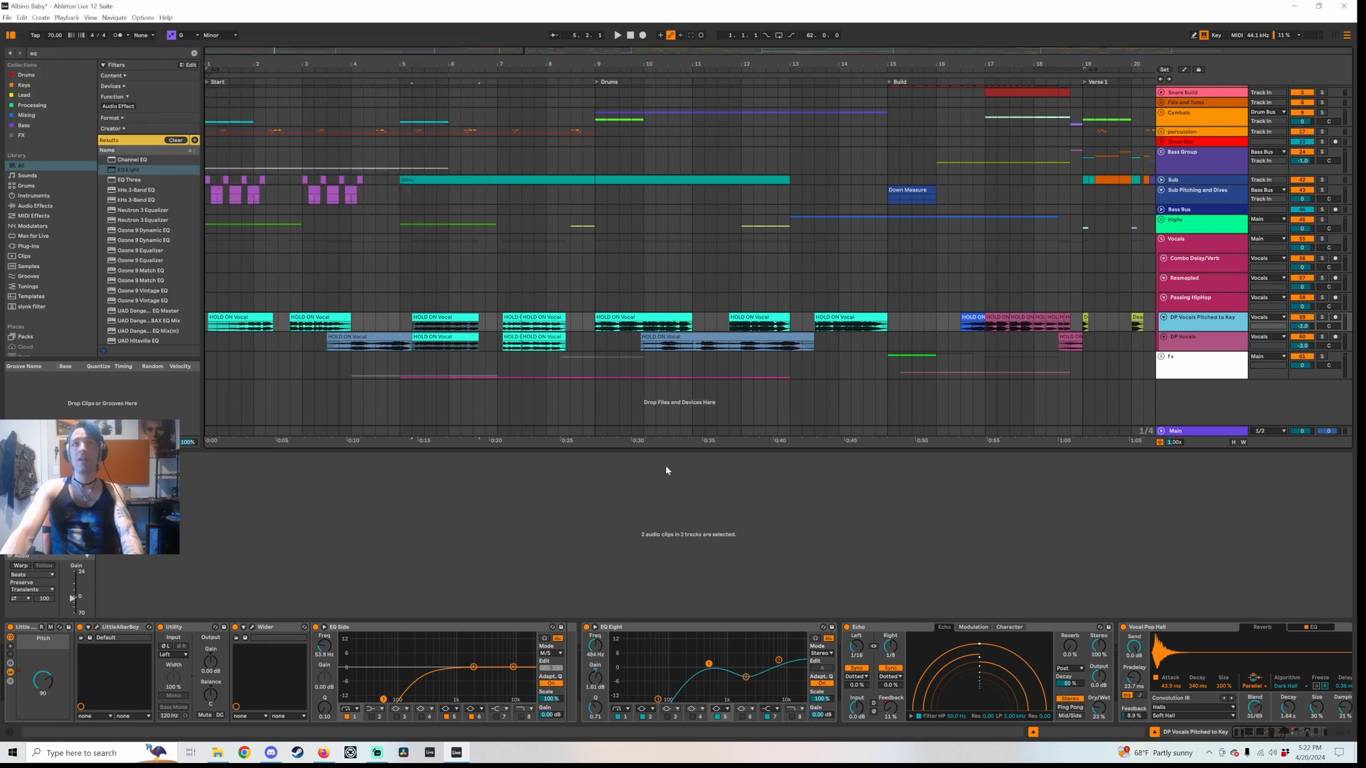
Compare the overlapping HOLD ON Vocal clips and device chains of DP Vocals and DP Vocals Pitched to Key, returning to the song start
click(452, 338)
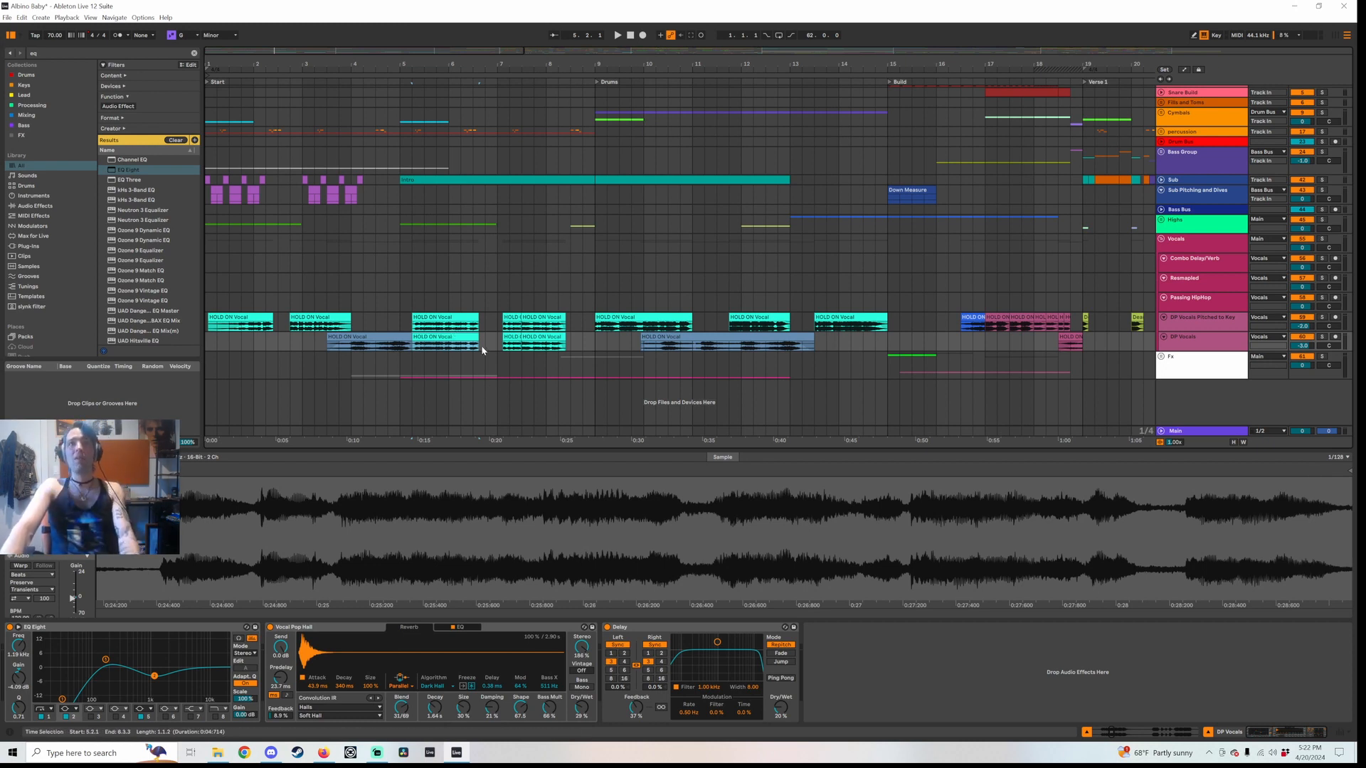
click(457, 321)
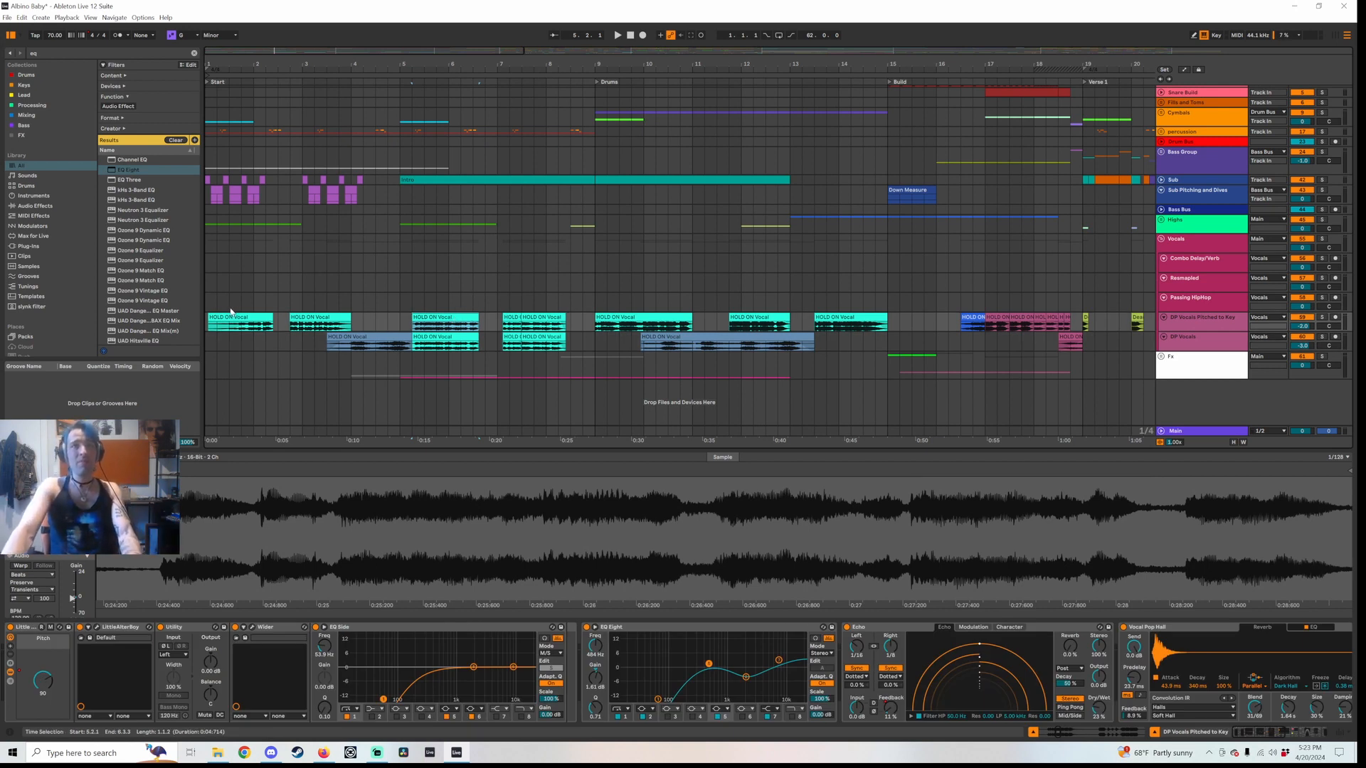
click(206, 328)
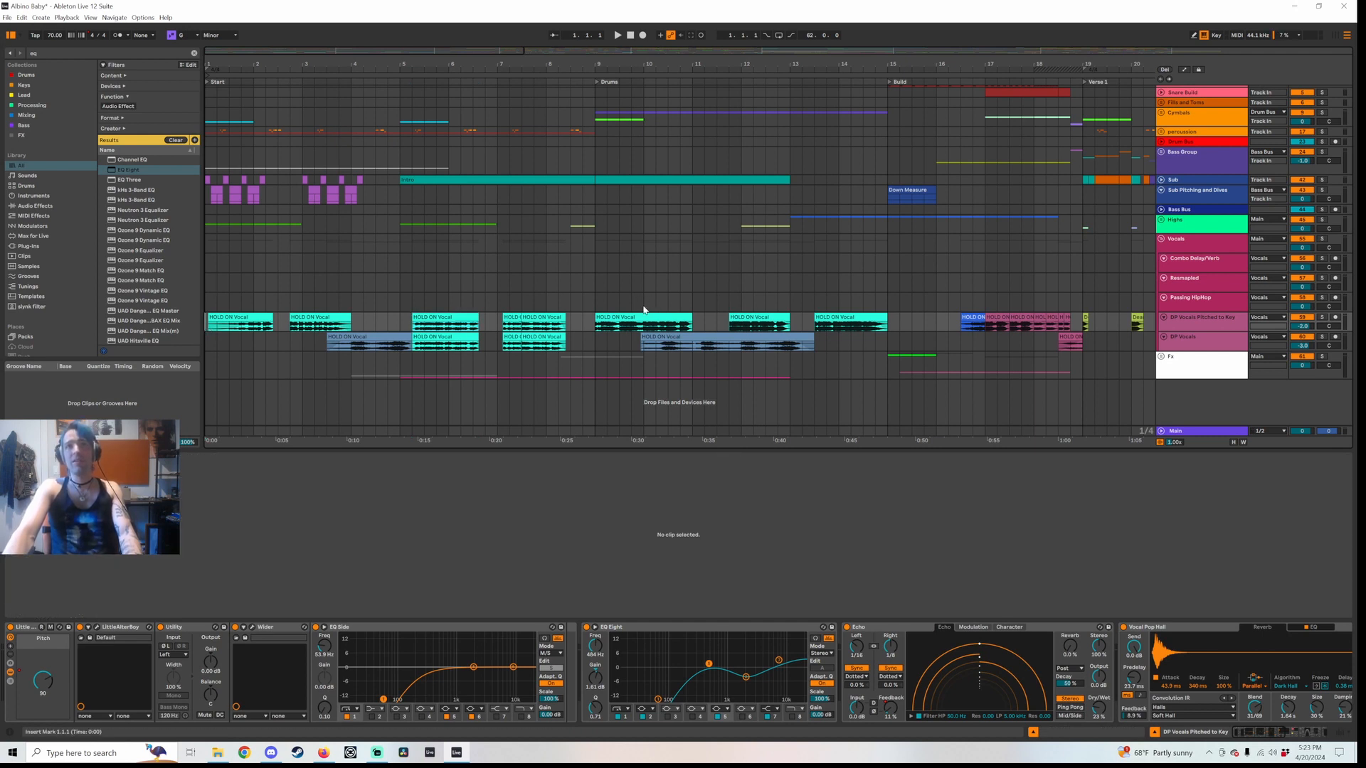
Mark out Verse 1, the intro and the Break along the vocal tracks to compare how the sections use vocals
scroll(593, 292, down, 5)
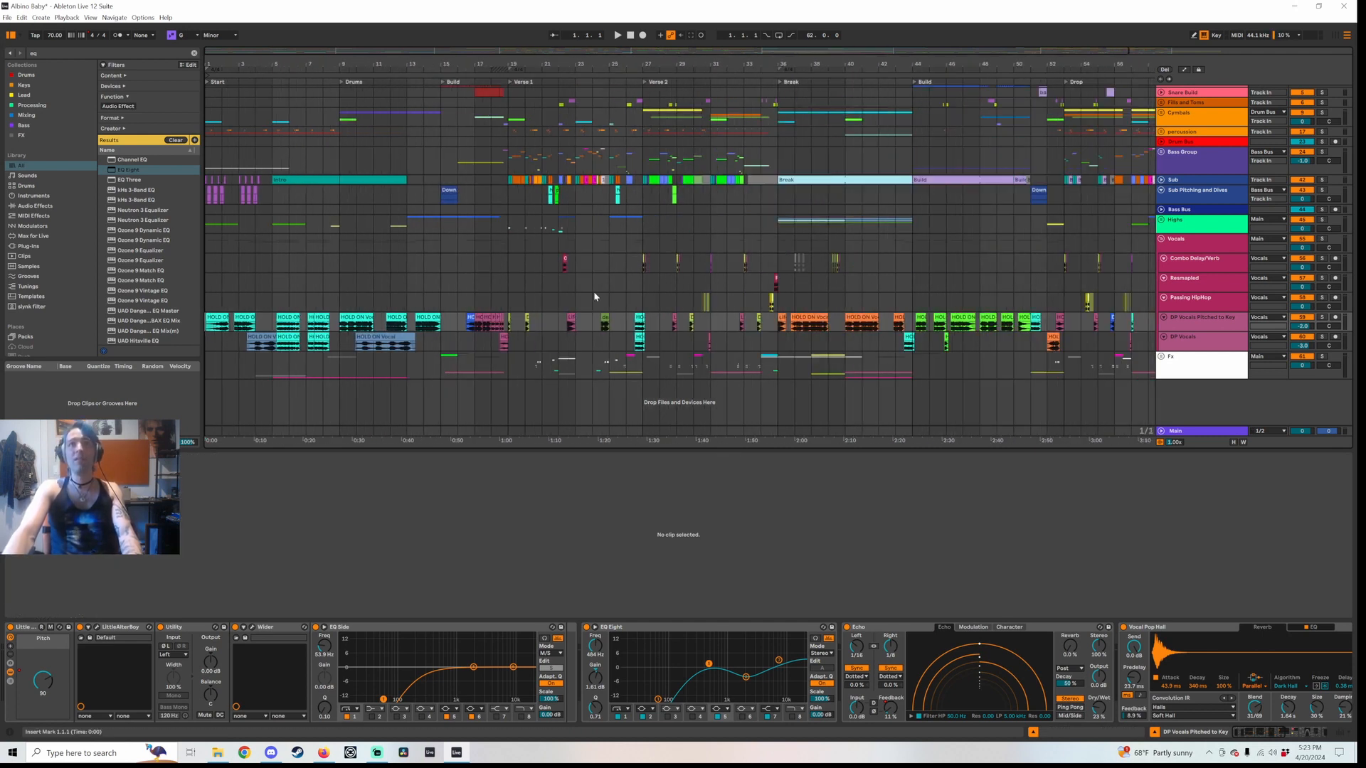
drag(501, 288, 643, 284)
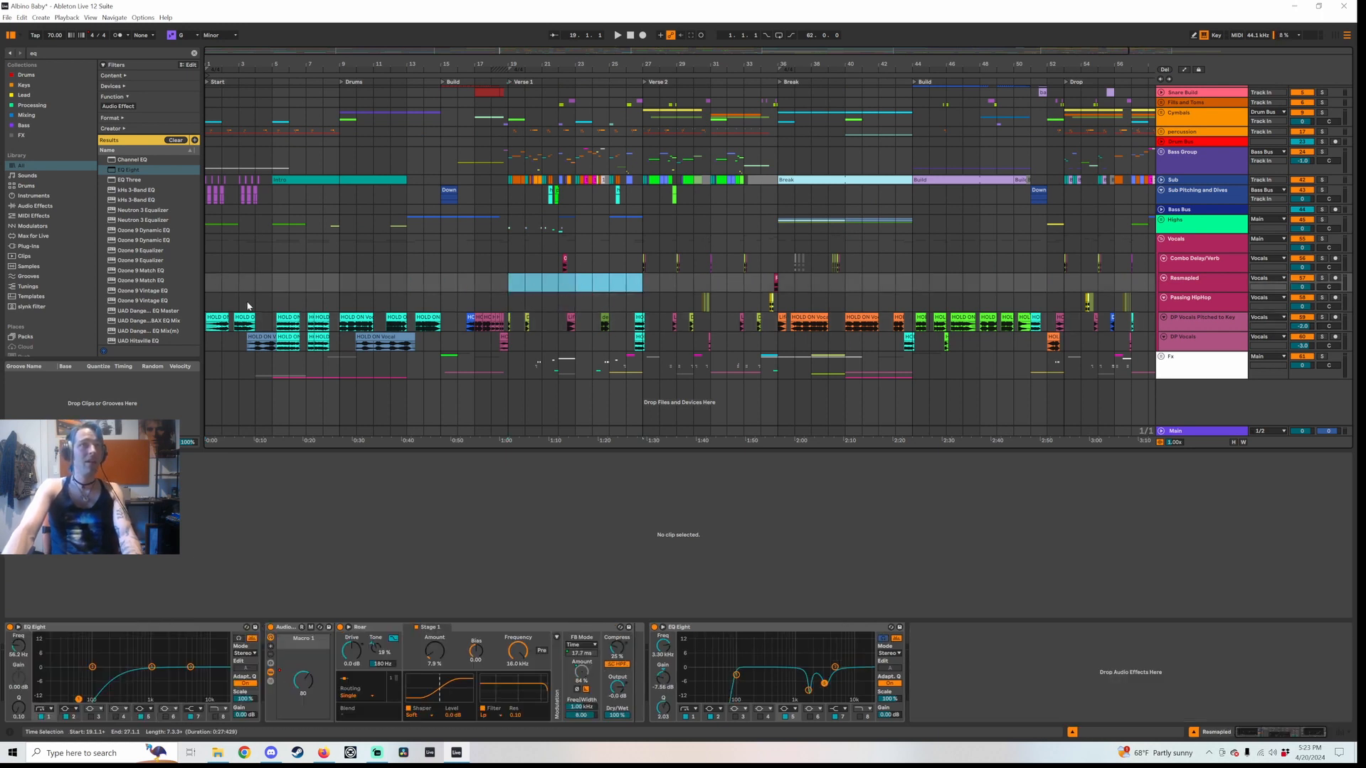
drag(210, 295, 346, 294)
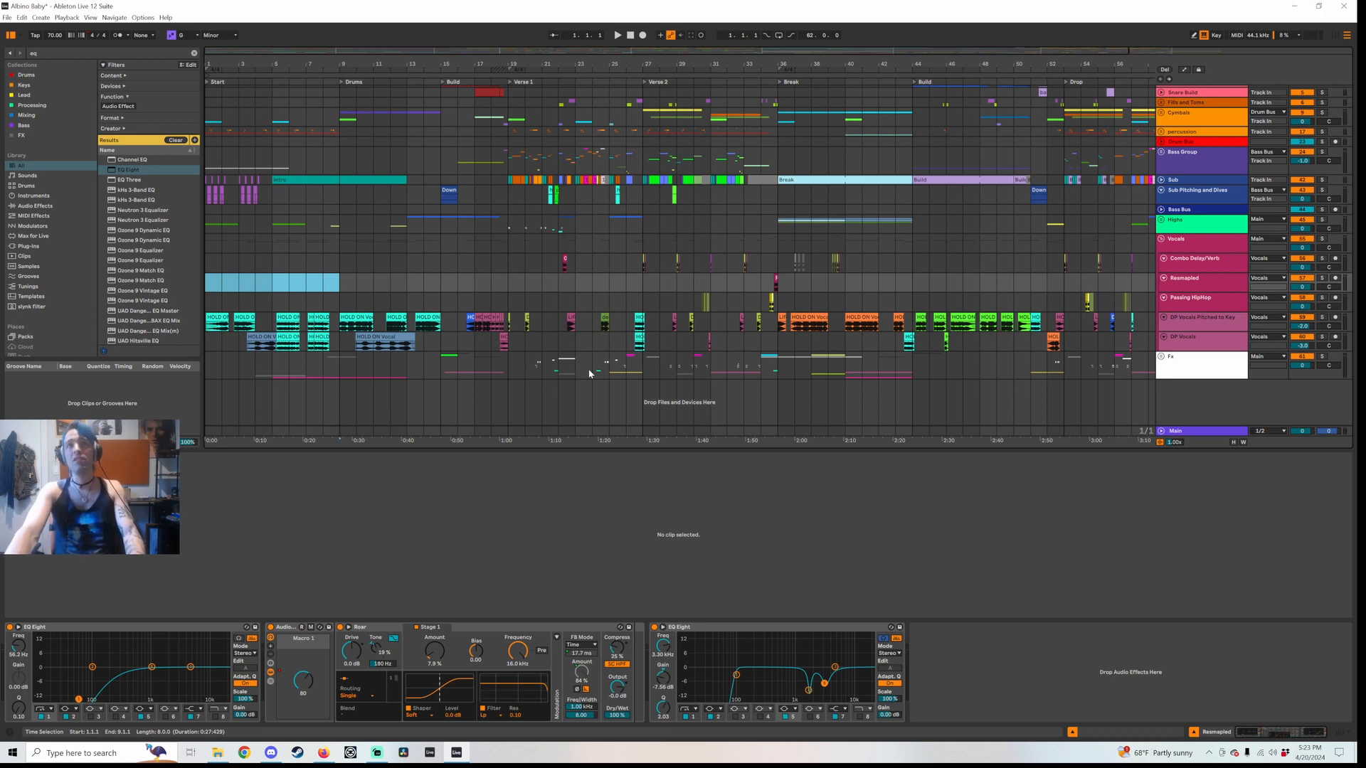
click(318, 287)
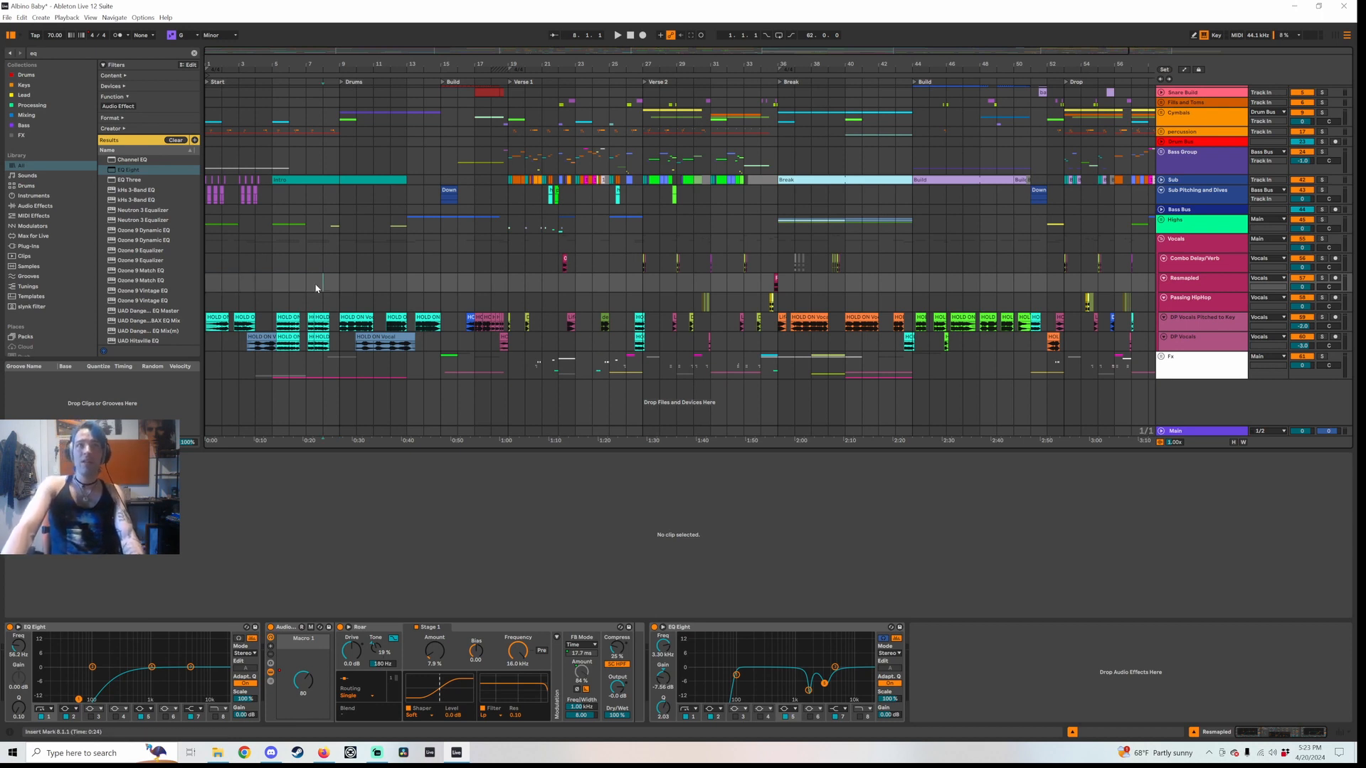
drag(341, 287, 204, 283)
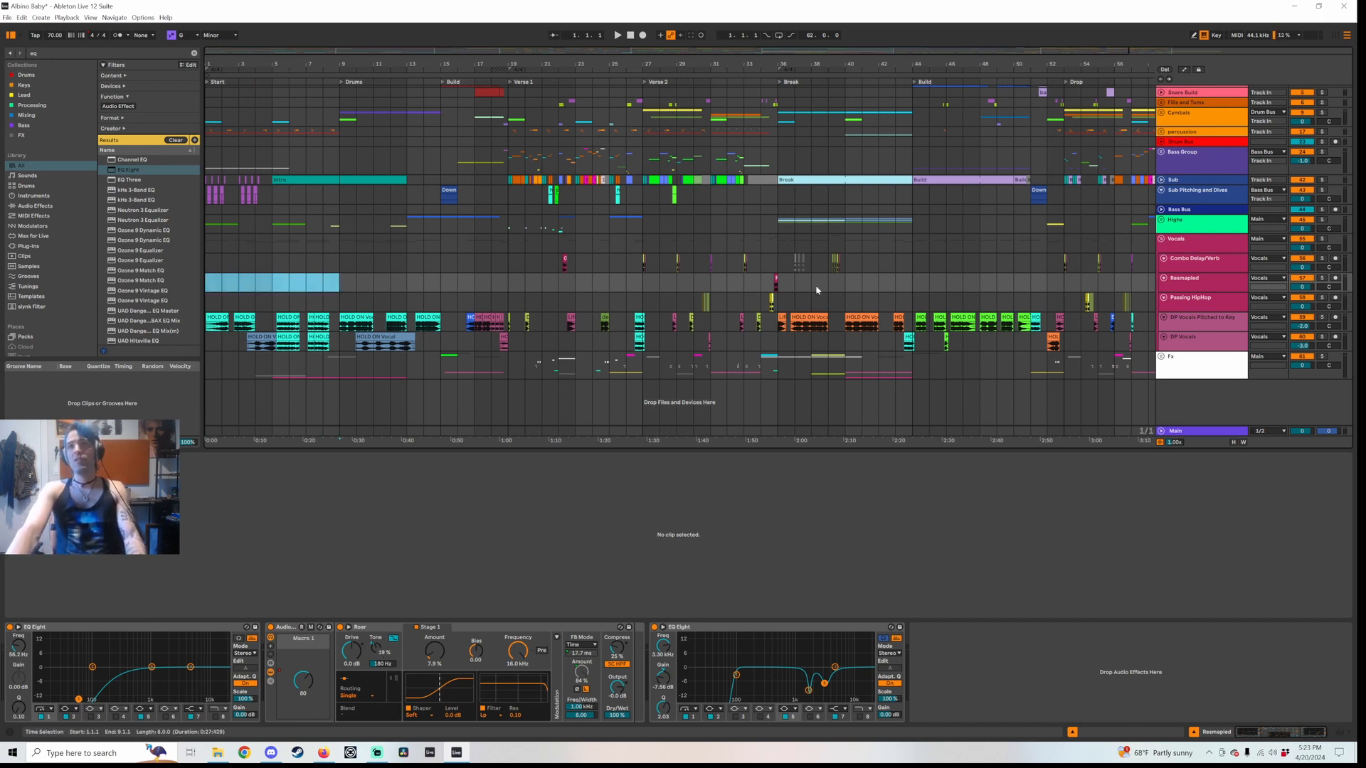
drag(783, 290, 910, 291)
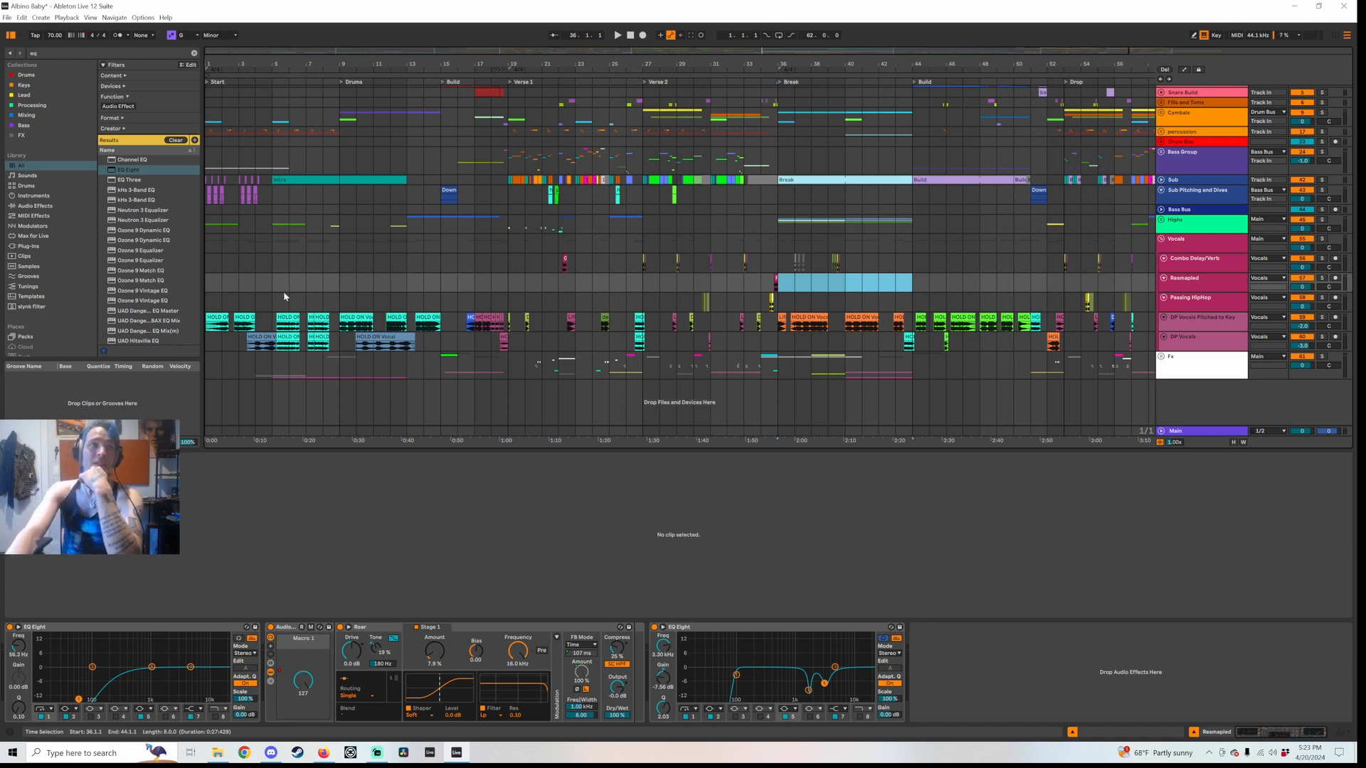
mouse_move(282, 299)
mouse_down()
mouse_move(324, 302)
mouse_move(255, 301)
mouse_up()
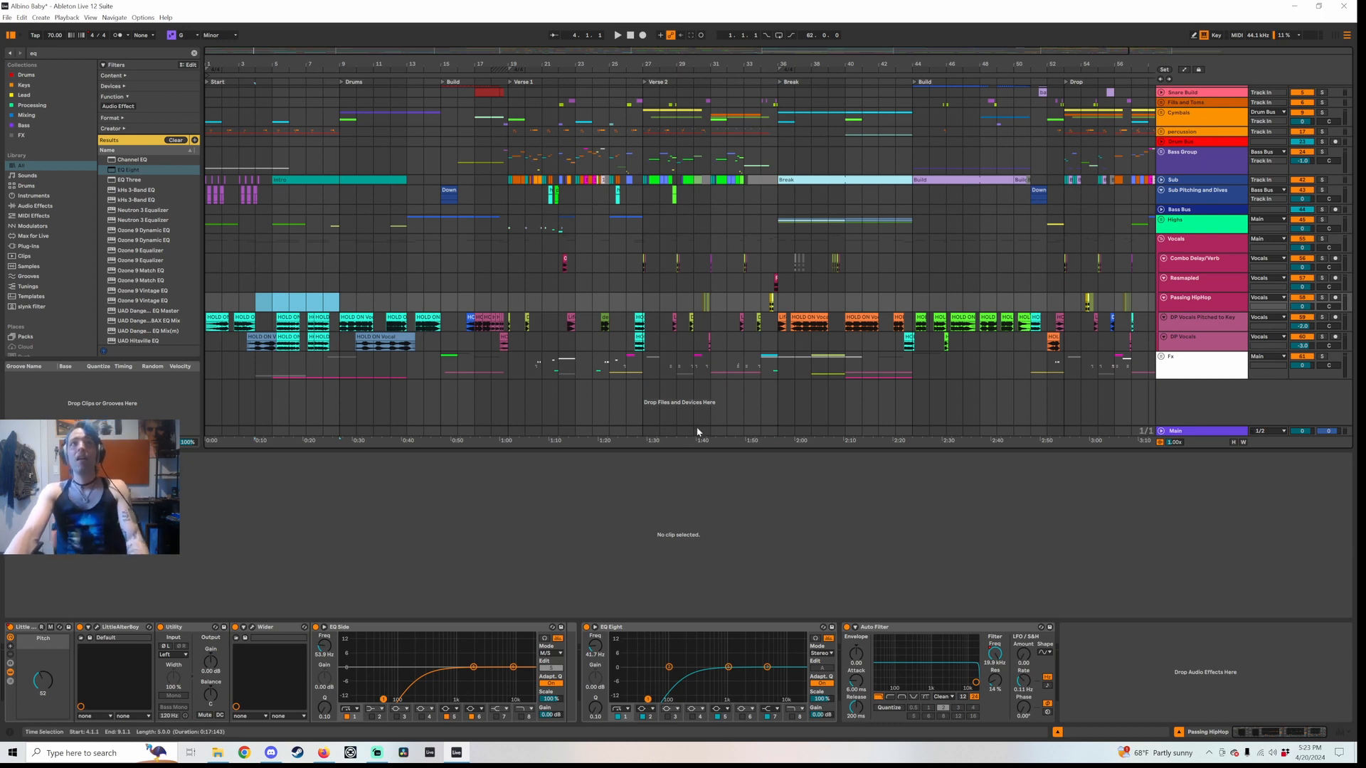
drag(339, 297, 191, 294)
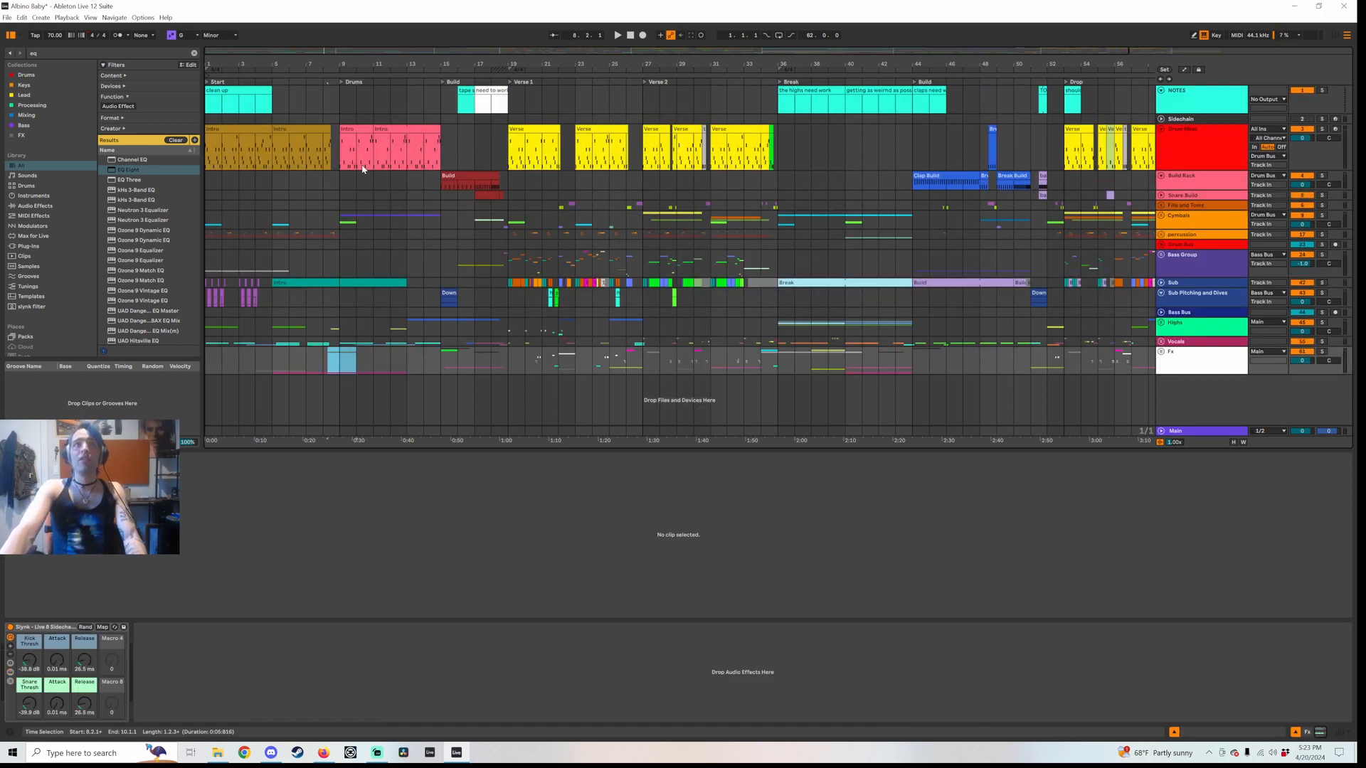
Open the first Intro clip on the Drum Meat track and examine the modulated EQ Eight on the Drum Bus
drag(331, 160, 228, 127)
click(228, 126)
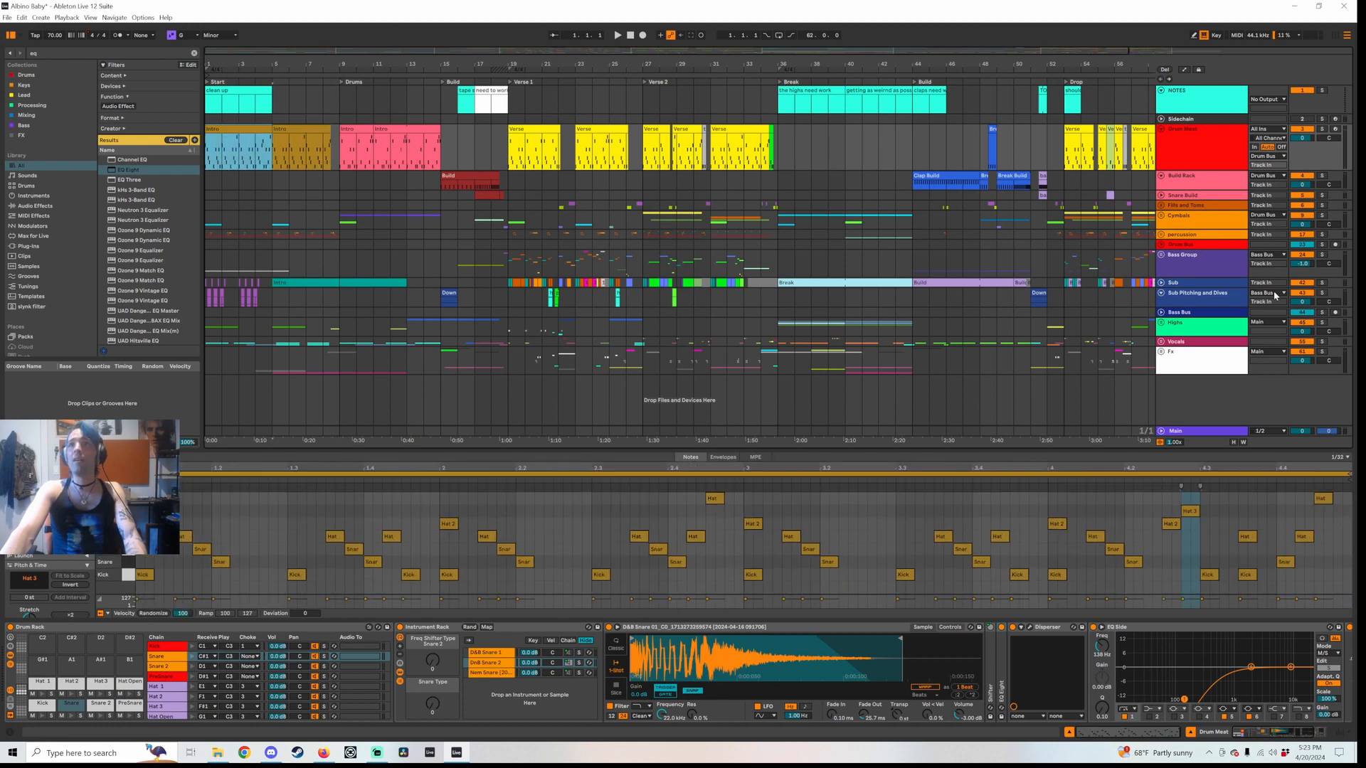
click(1174, 246)
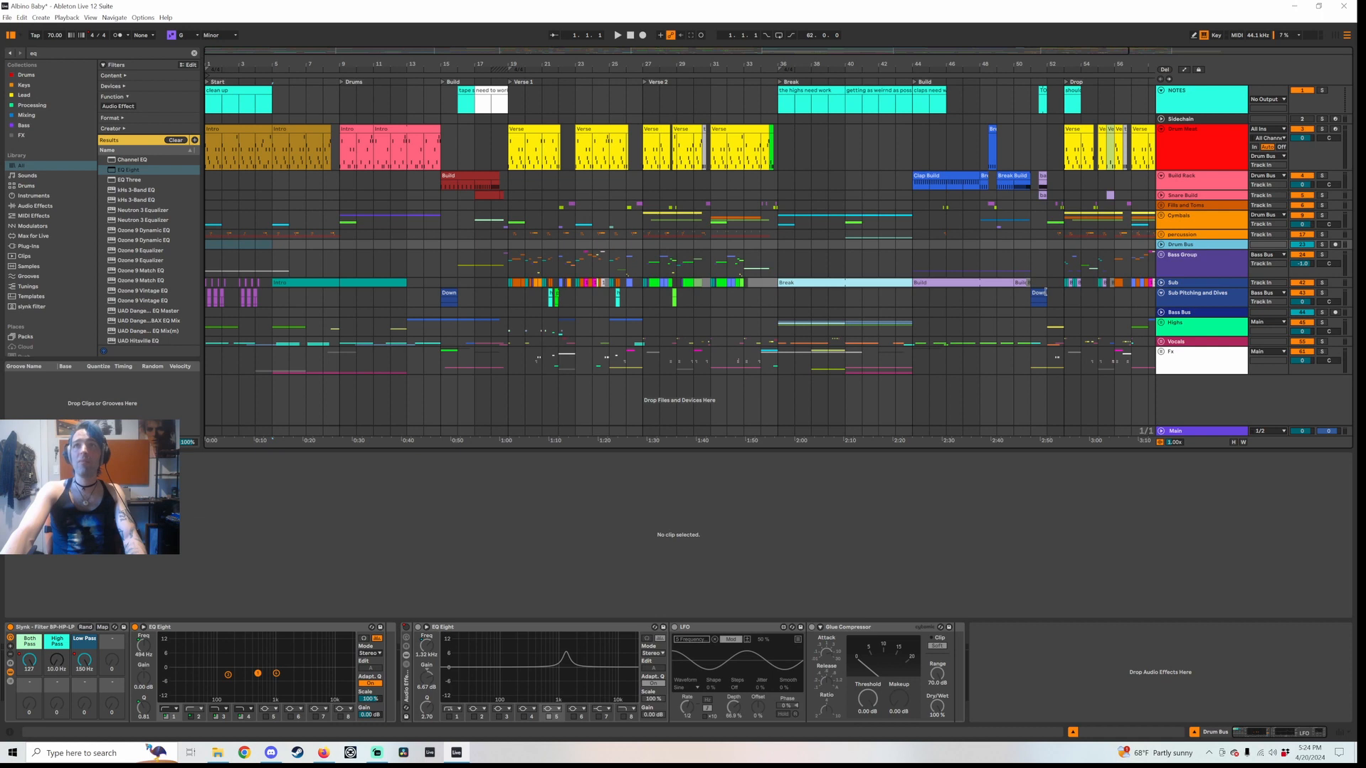
click(588, 660)
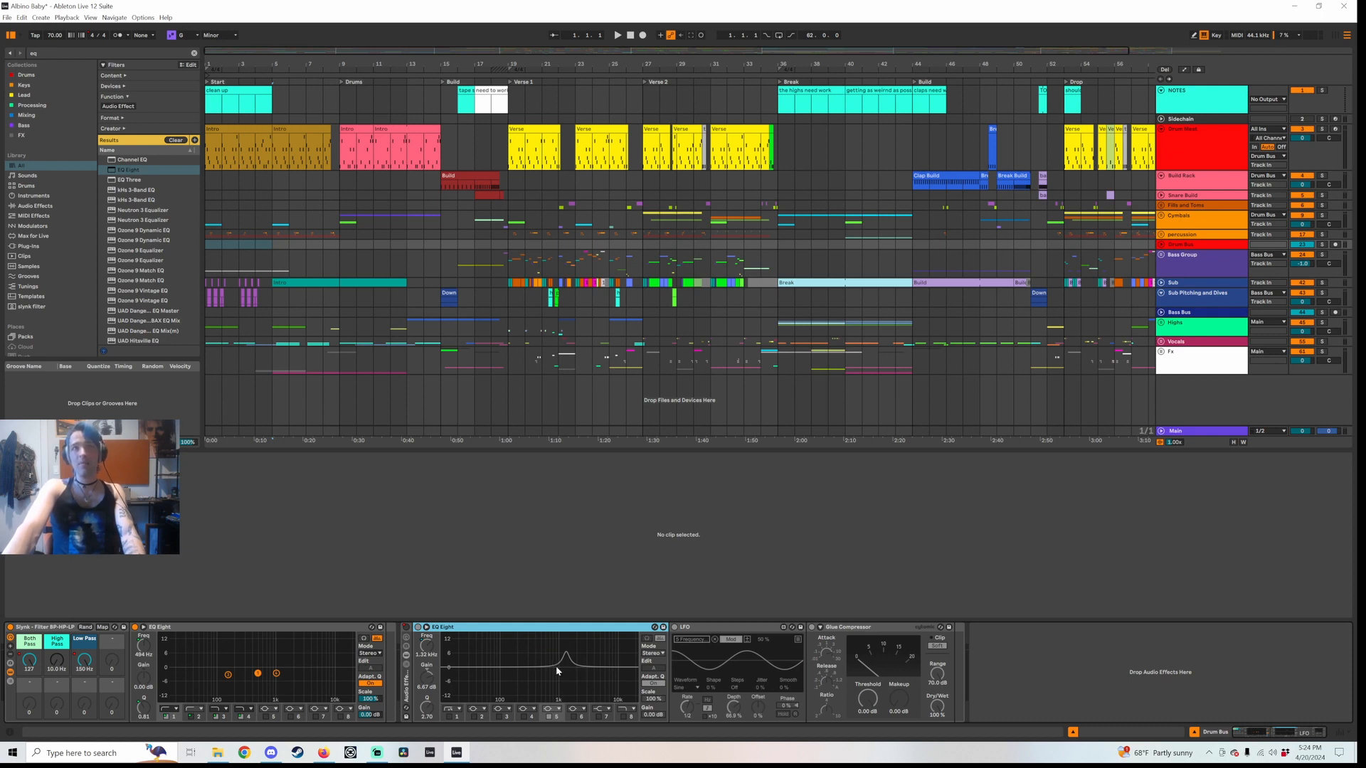
Check both Intro clips and the Drum Meat devices against the Drum Bus filter, EQ and LFO chain
click(229, 155)
click(250, 130)
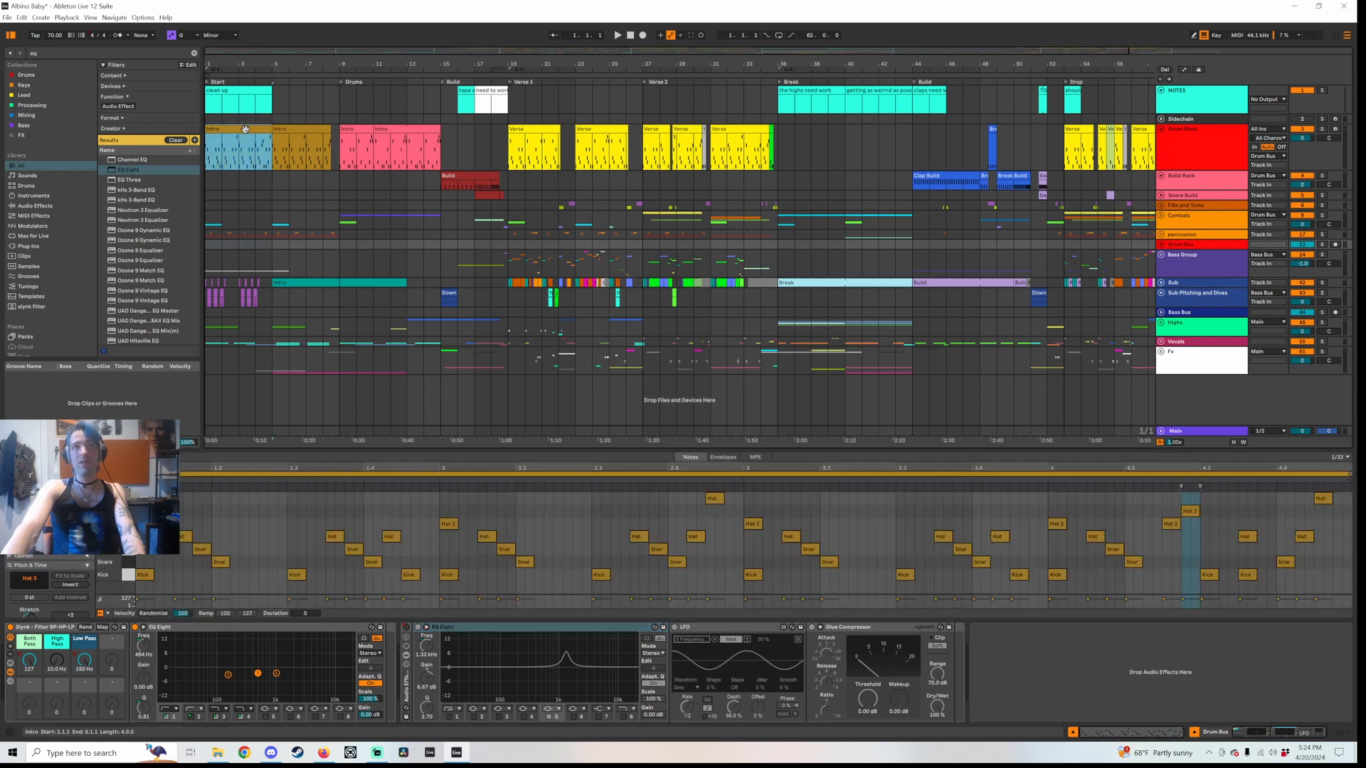
click(279, 129)
click(1166, 152)
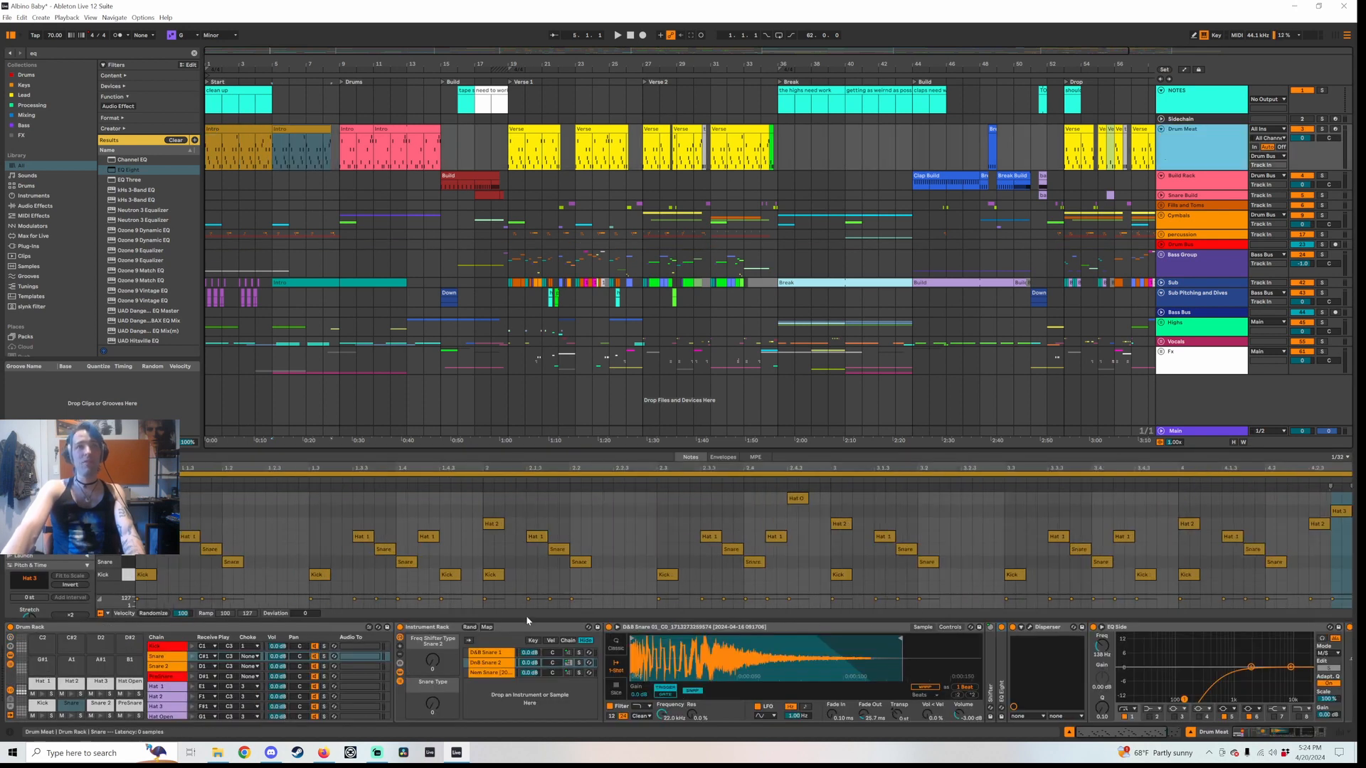
click(1197, 246)
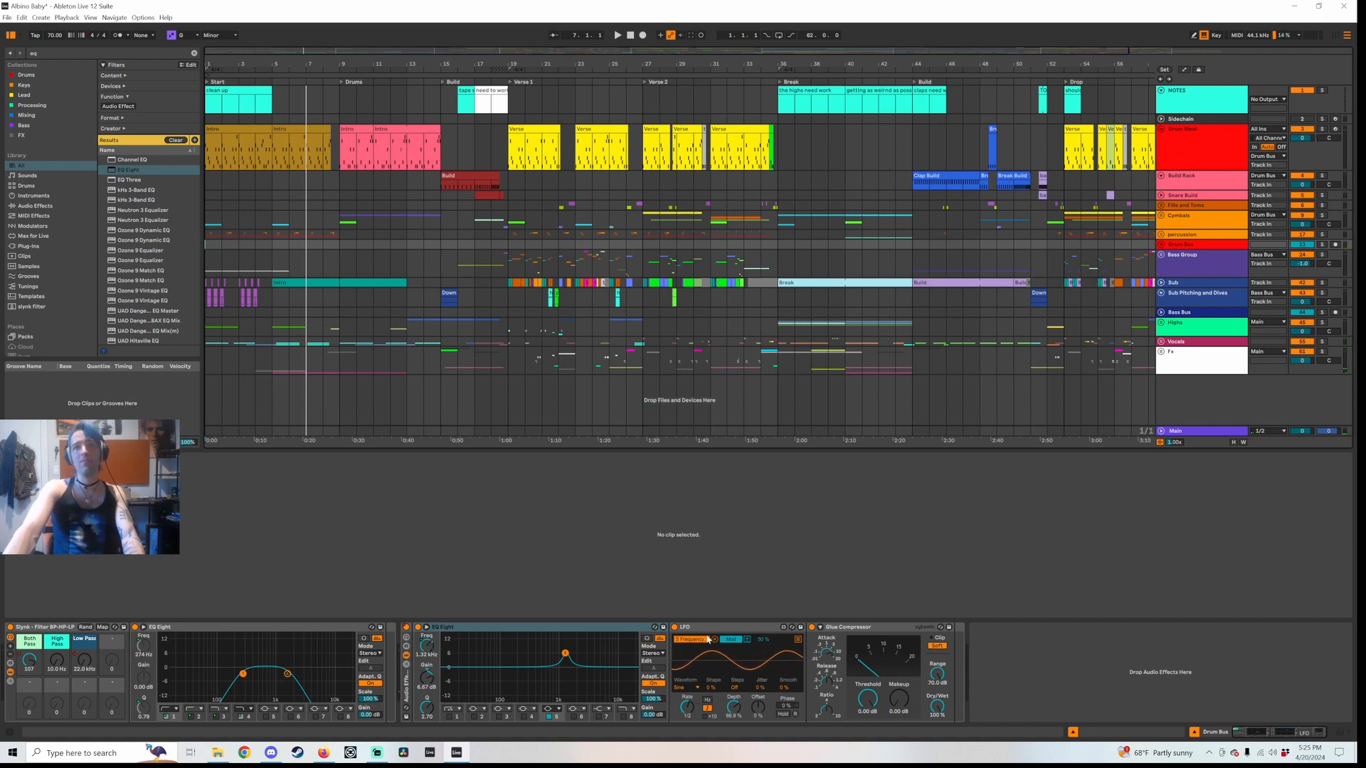
Unfold the Vocals group and open the first Drum Meat clip of the Drums section
click(1161, 341)
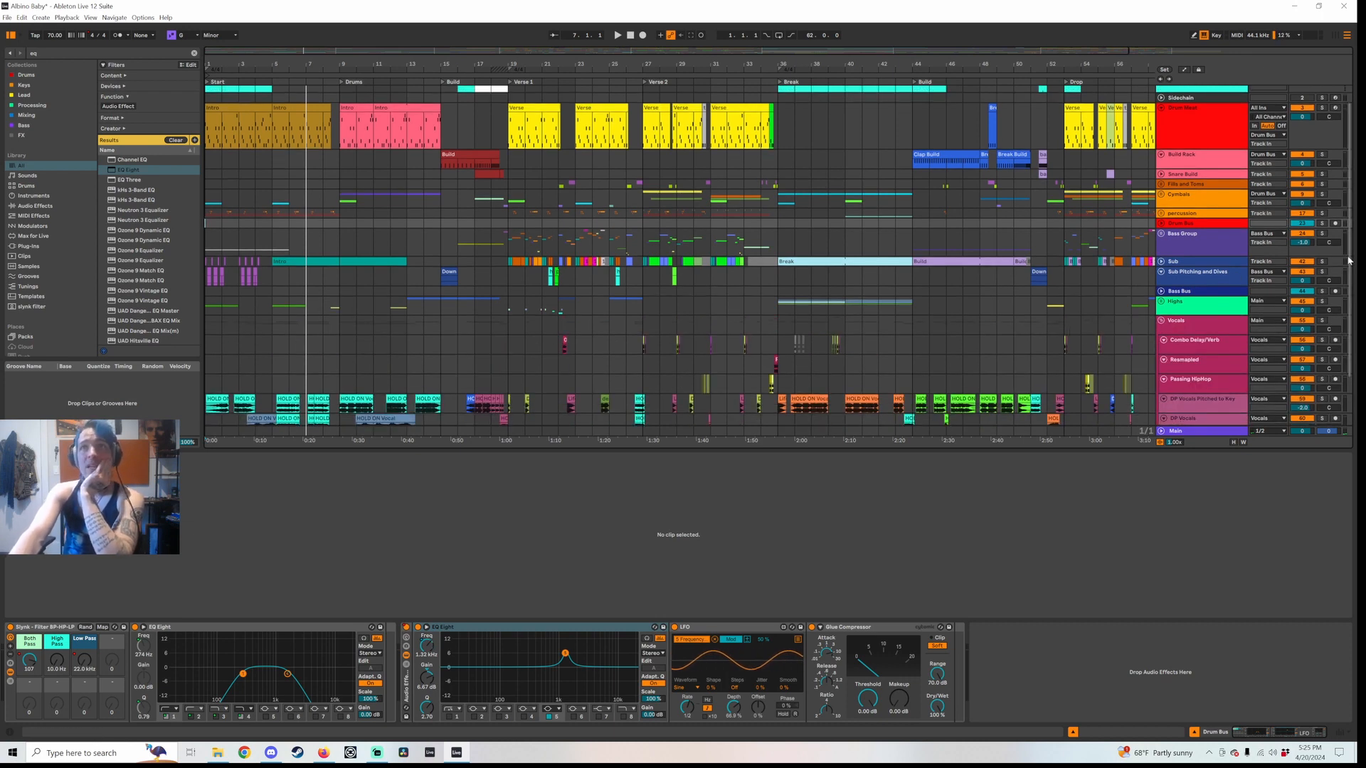
scroll(1345, 390, down, 2)
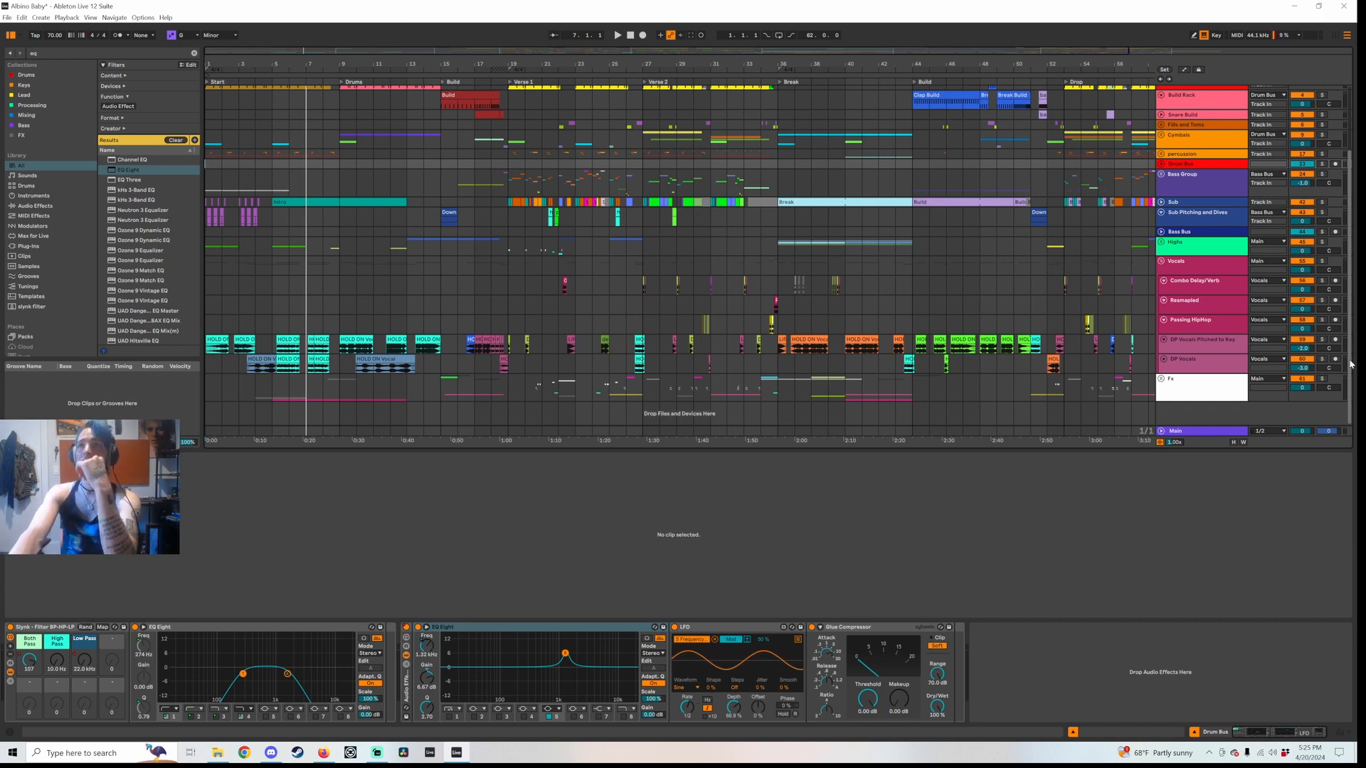
scroll(1348, 370, up, 3)
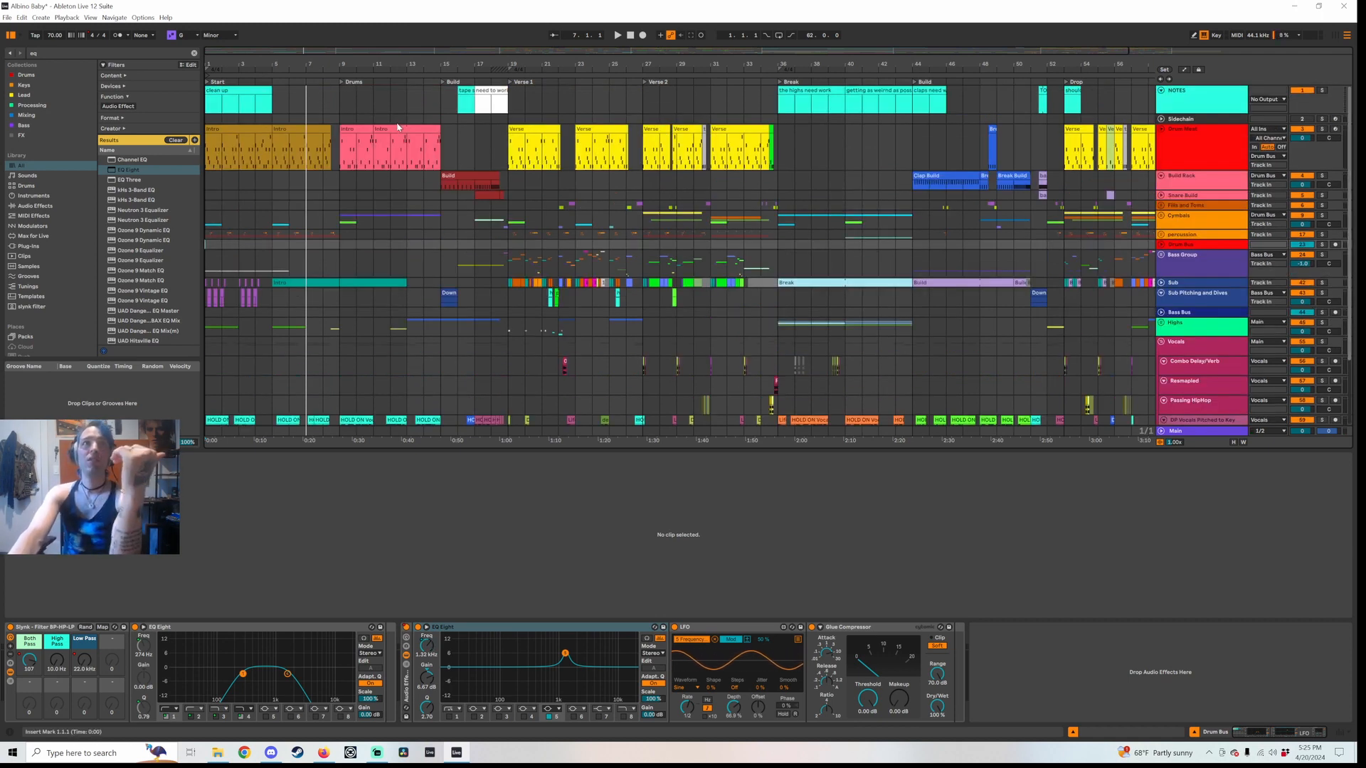
click(356, 151)
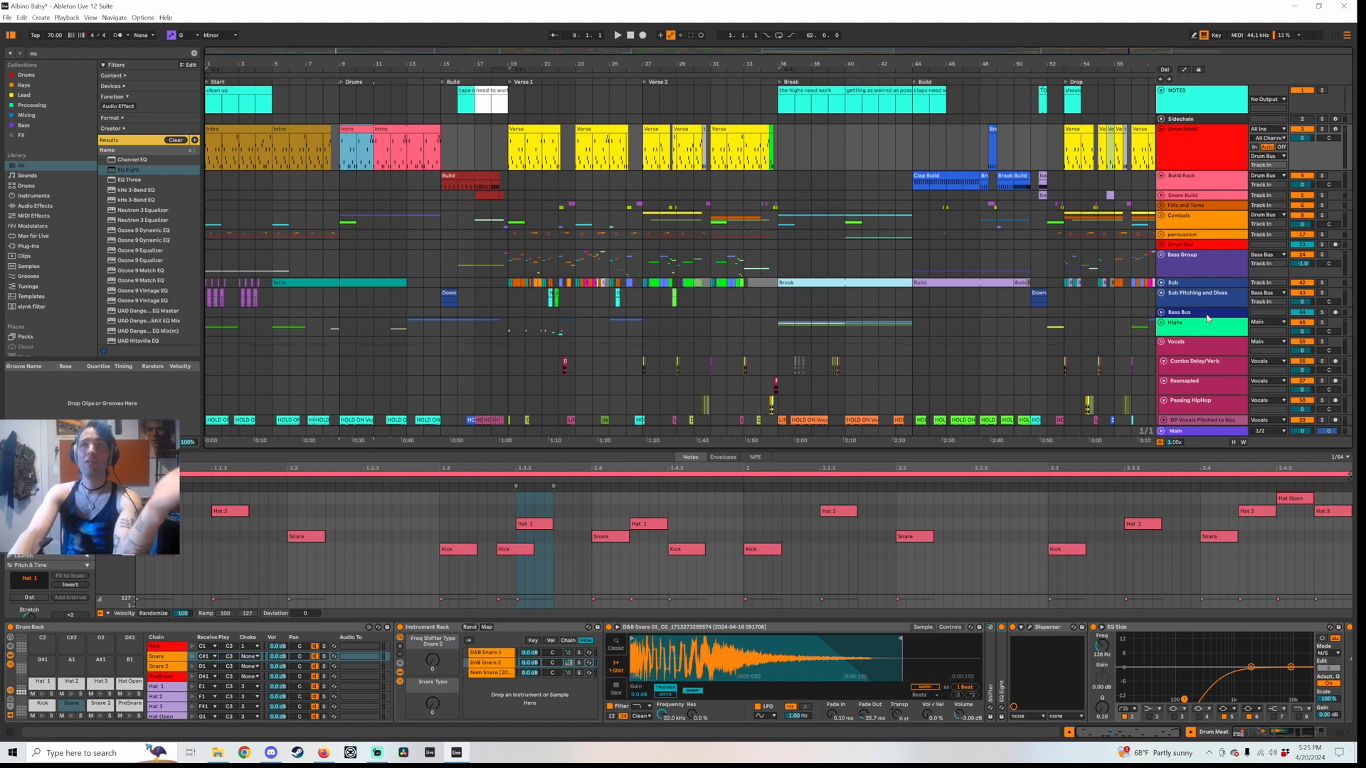
Open the HOLD ON Vocal clip at the Drums section on DP Vocals Pitched to Key and play from bar 8
scroll(501, 338, down, 3)
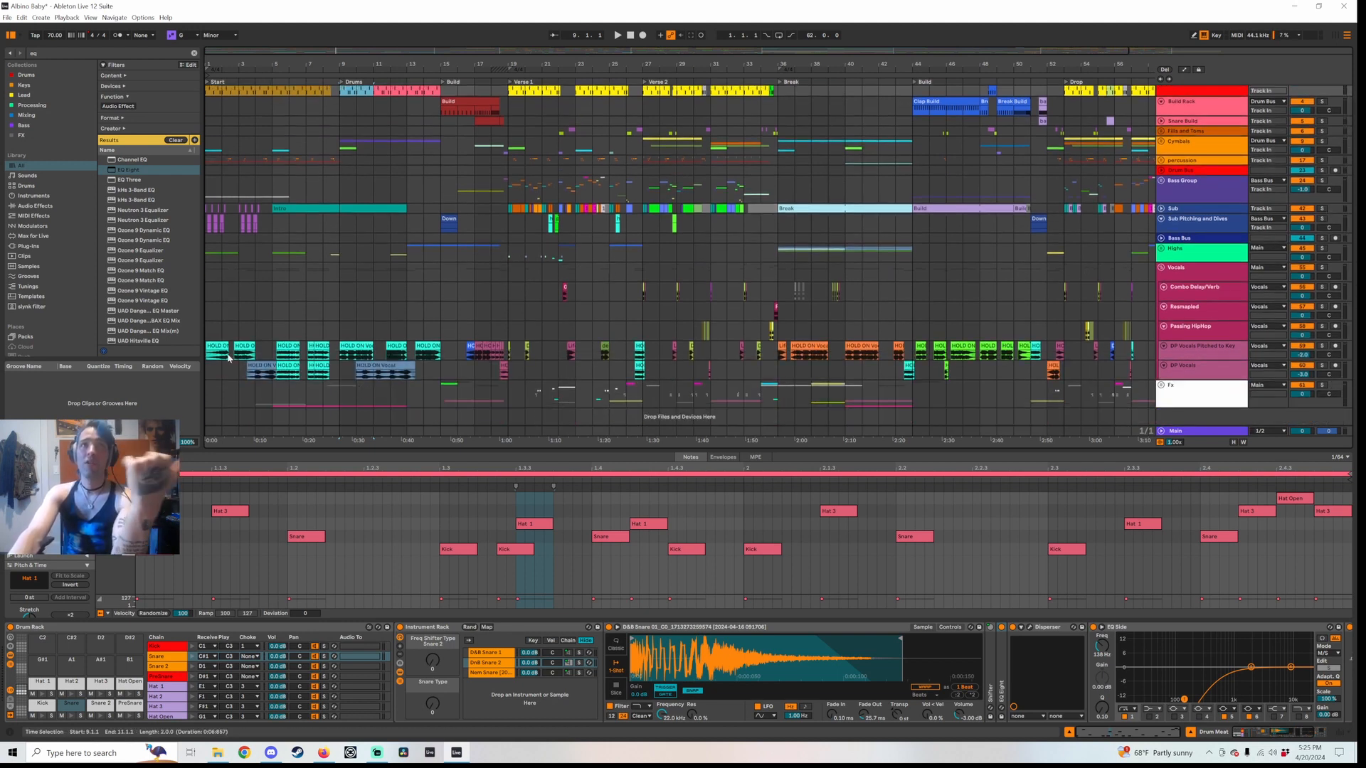
drag(276, 356, 359, 355)
click(357, 347)
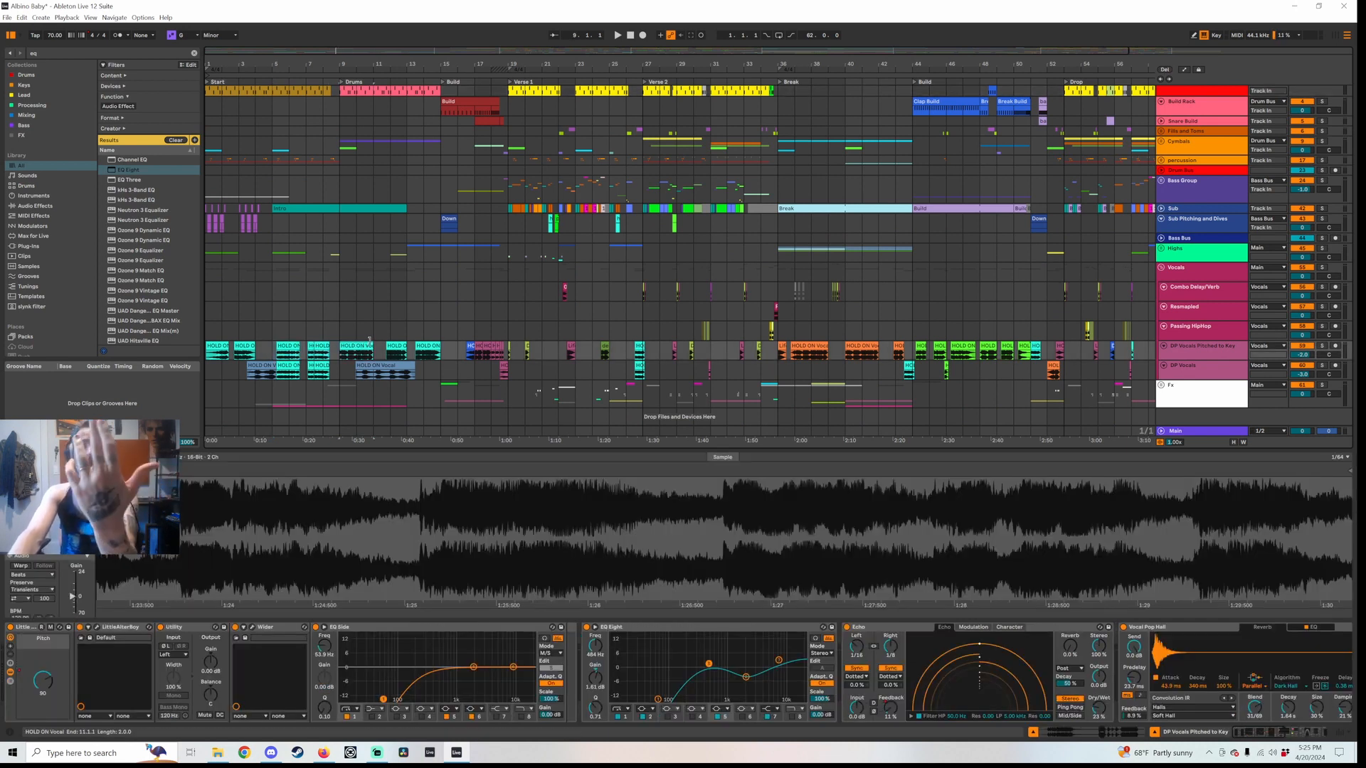
click(335, 336)
key(space)
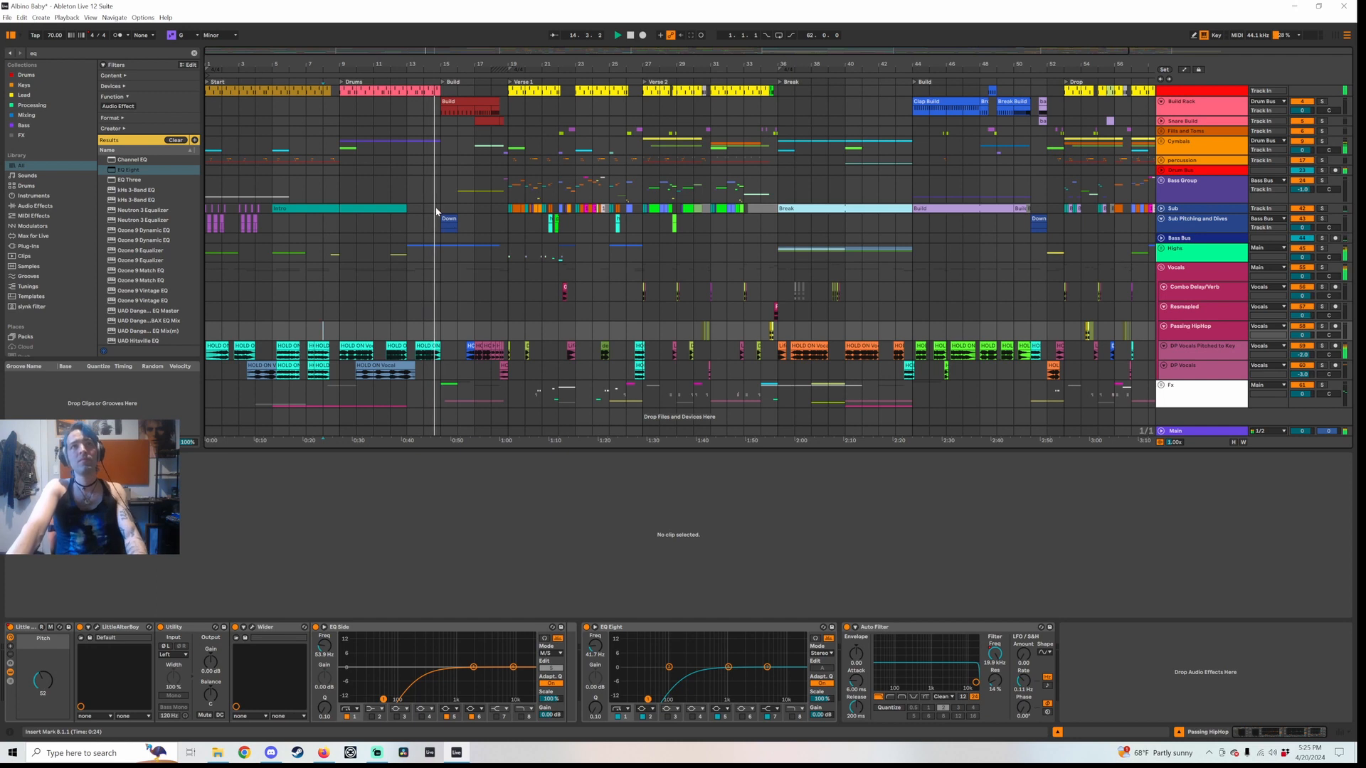
Mark the empty bars on the Sub track just before the Build and stop playback
drag(411, 206, 442, 215)
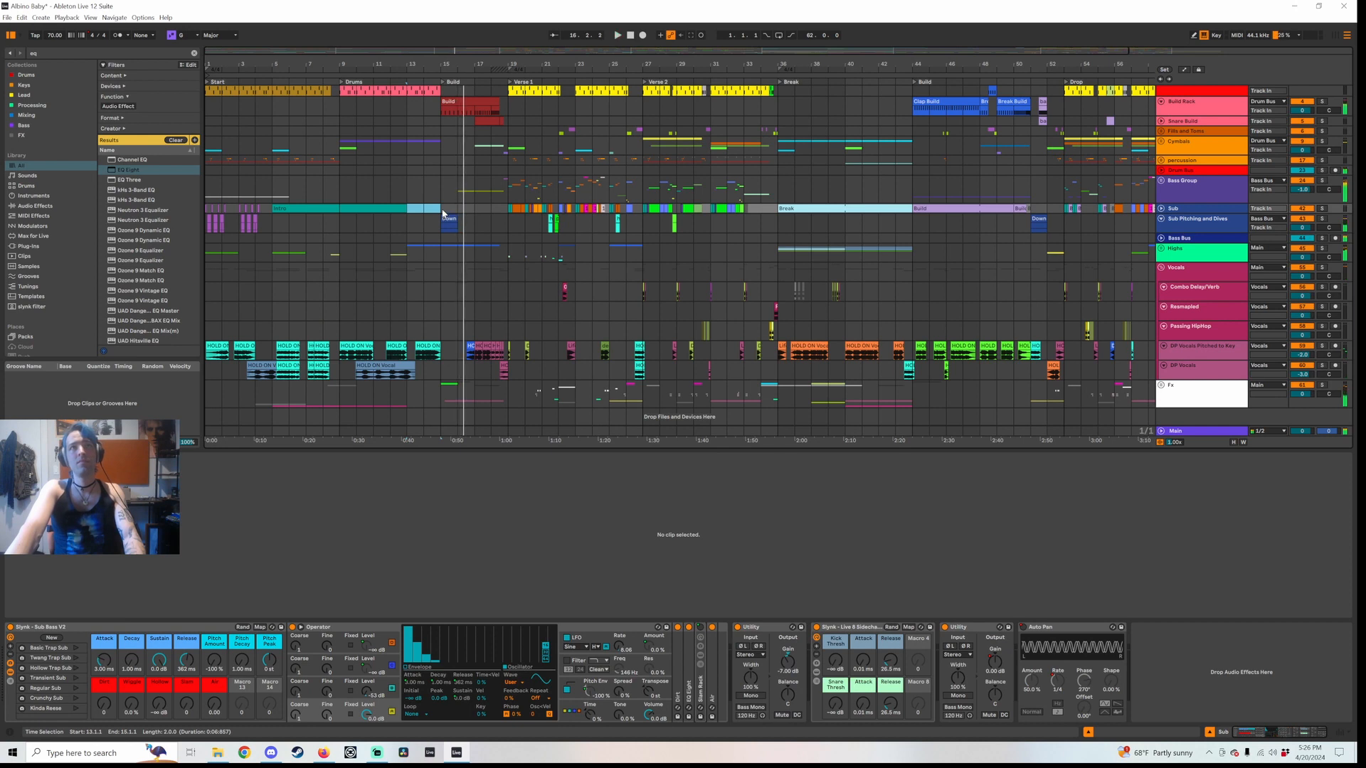
key(space)
key(Left)
mouse_move(434, 209)
mouse_down()
mouse_move(404, 208)
mouse_move(440, 209)
mouse_up()
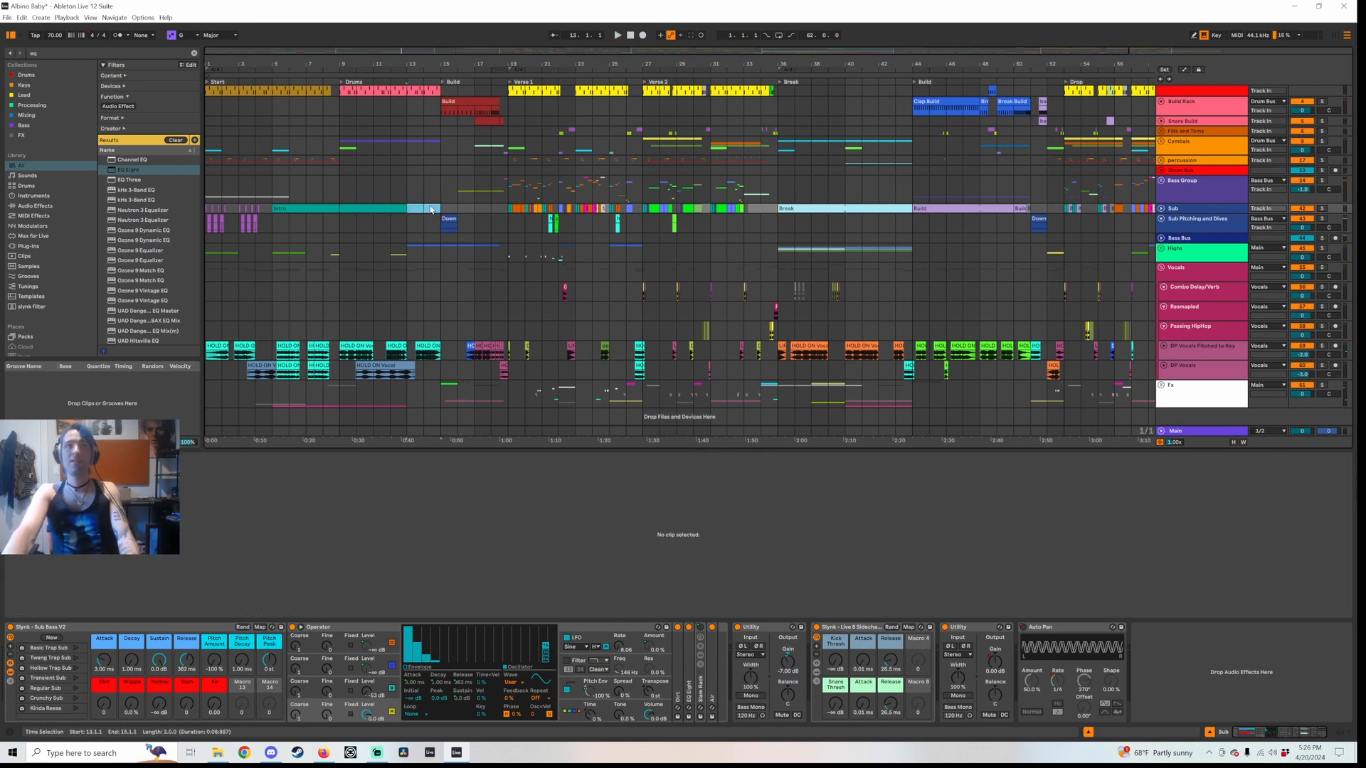
Mark the first four bars of the Drums section on the Bass Group and unfold the Cymbals group
drag(333, 198, 413, 187)
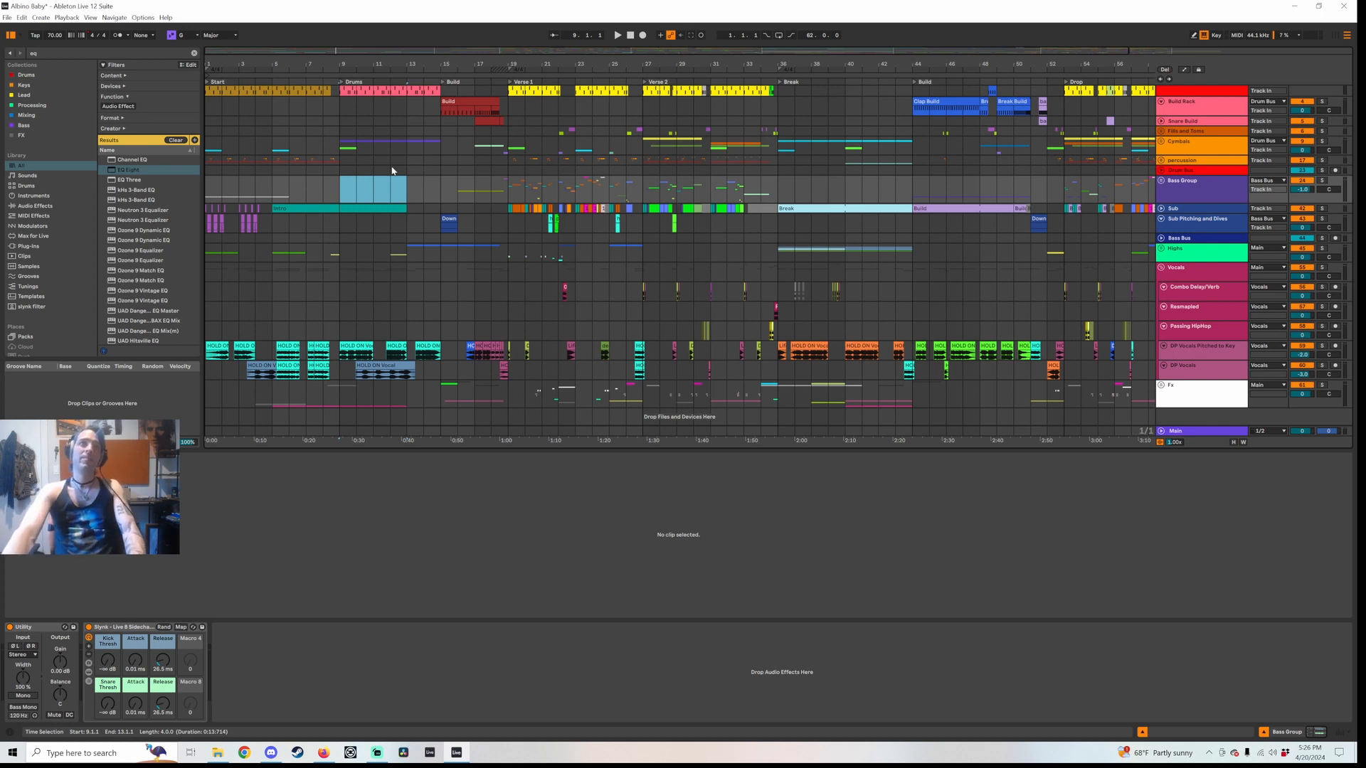
scroll(419, 161, up, 3)
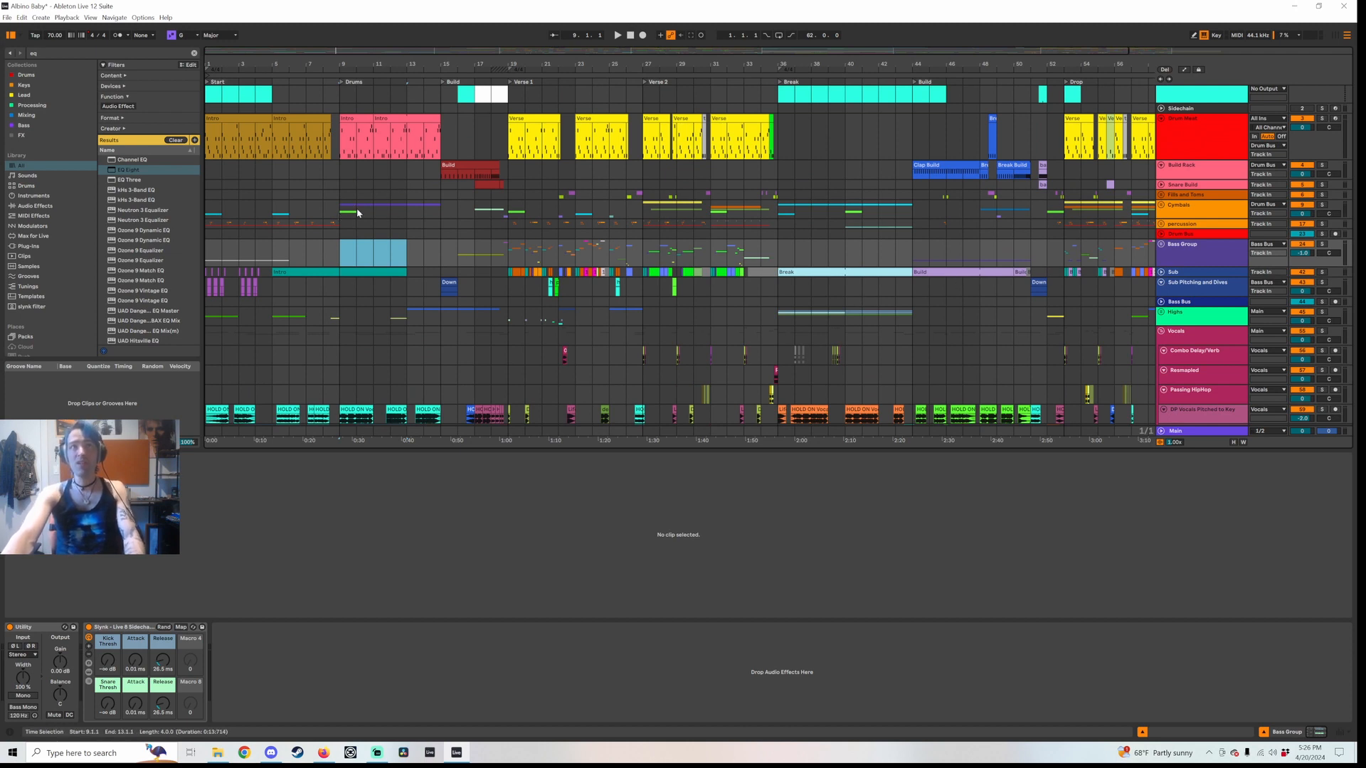
key(u)
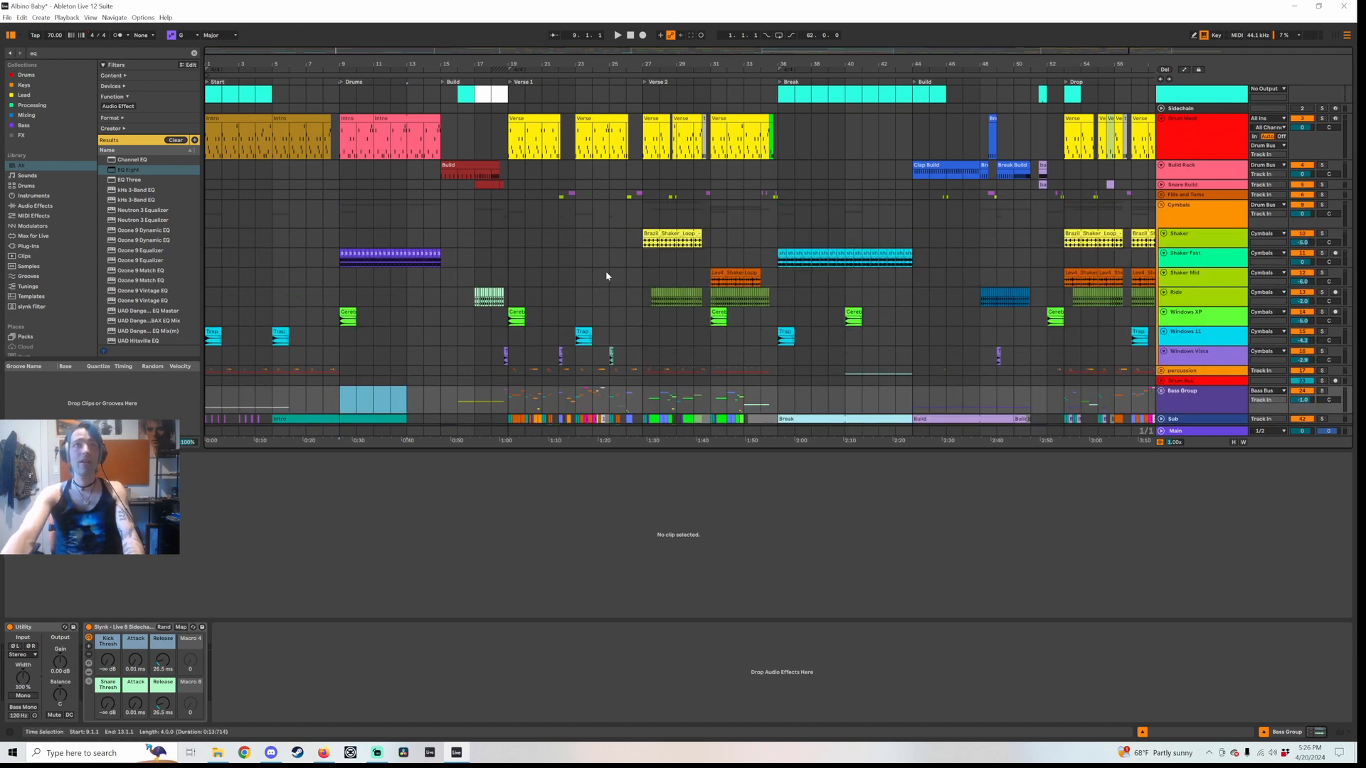
Fold the Cymbals group and mark the two empty bars after the Sub track's Intro clip, from bar 13 to 15
click(432, 257)
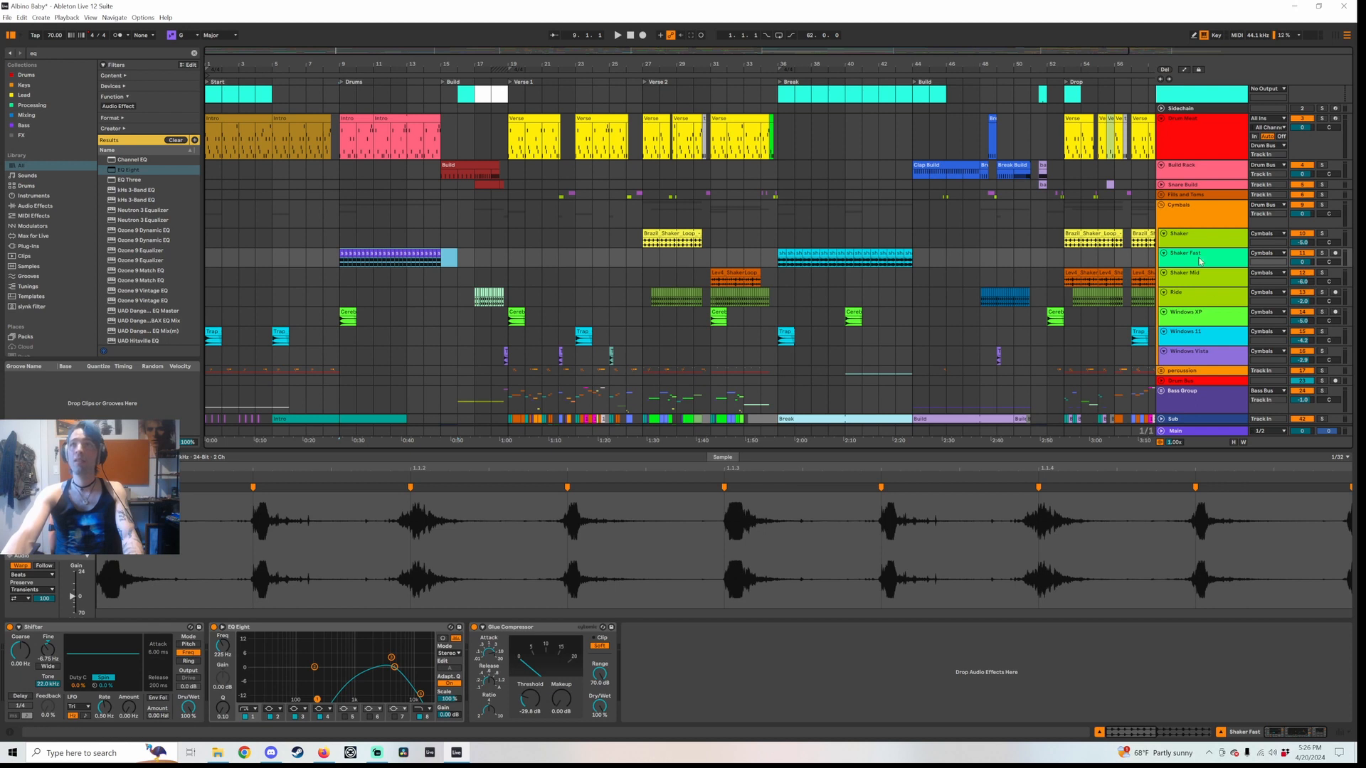
click(1163, 206)
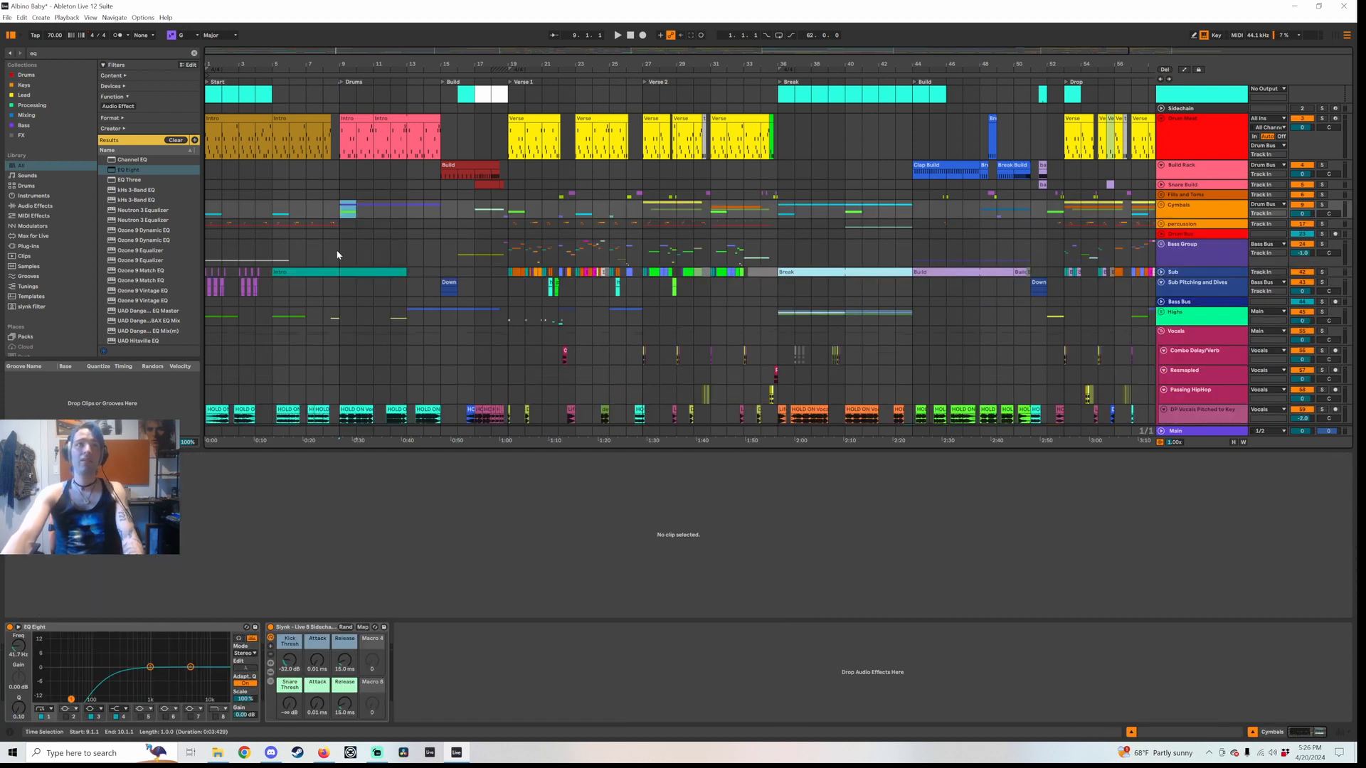
click(378, 271)
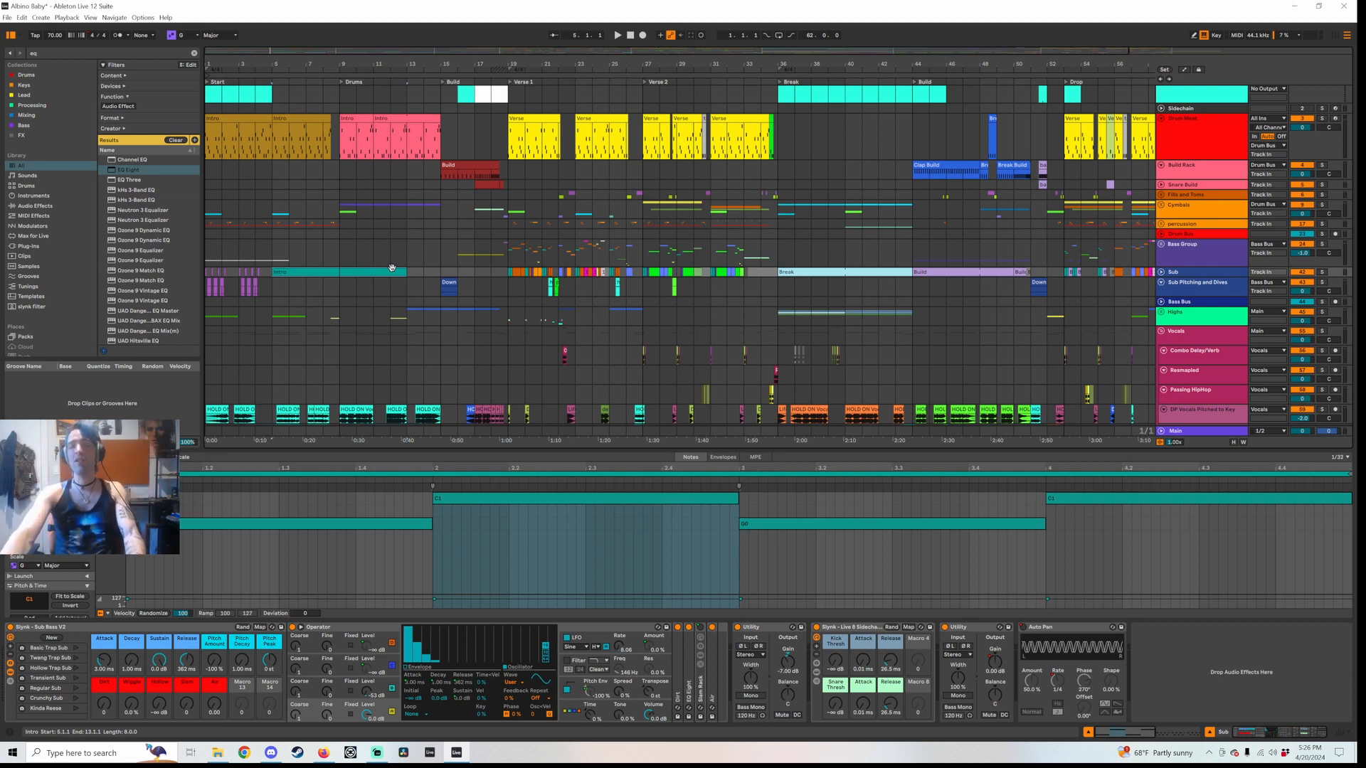
drag(411, 279, 439, 276)
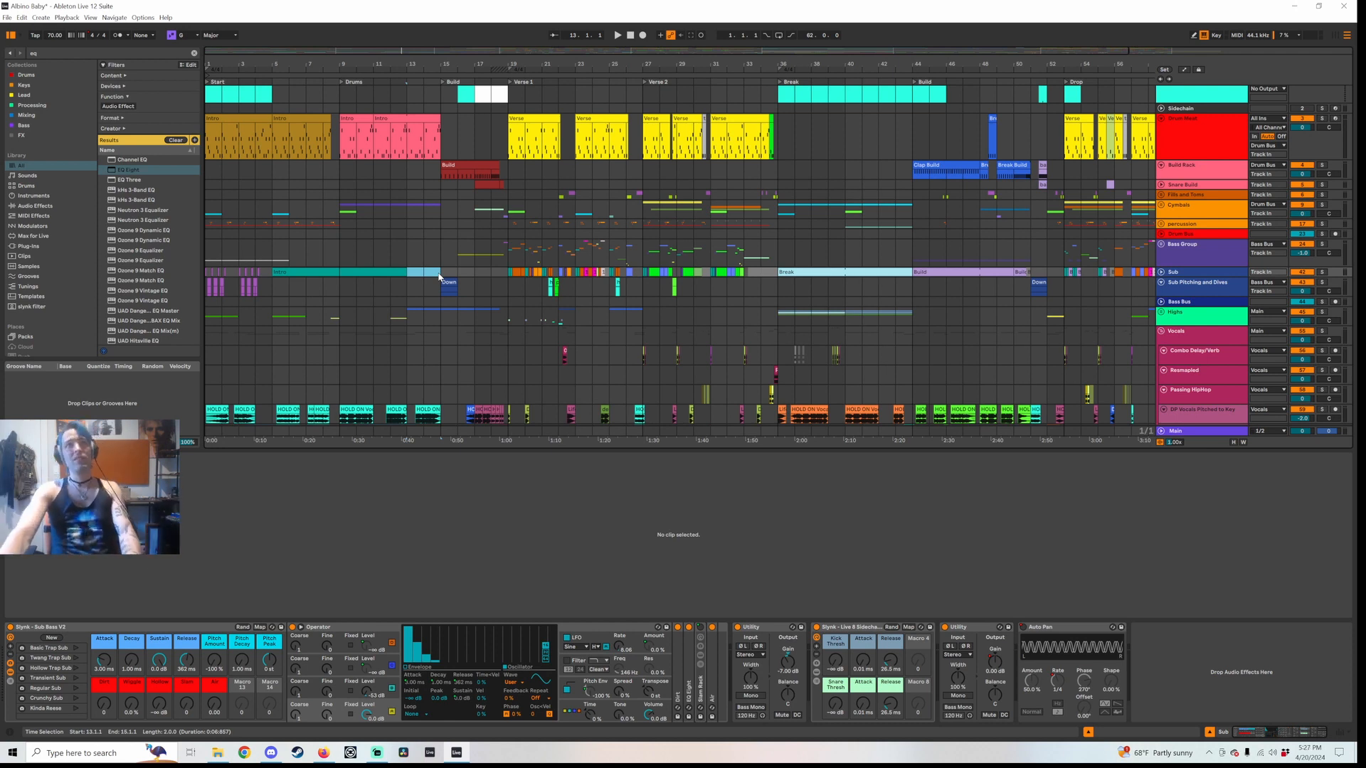
Play the track from bar 12 into Verse 1, fold the Sub Pitching and Dives track, and stop playback
click(393, 253)
key(space)
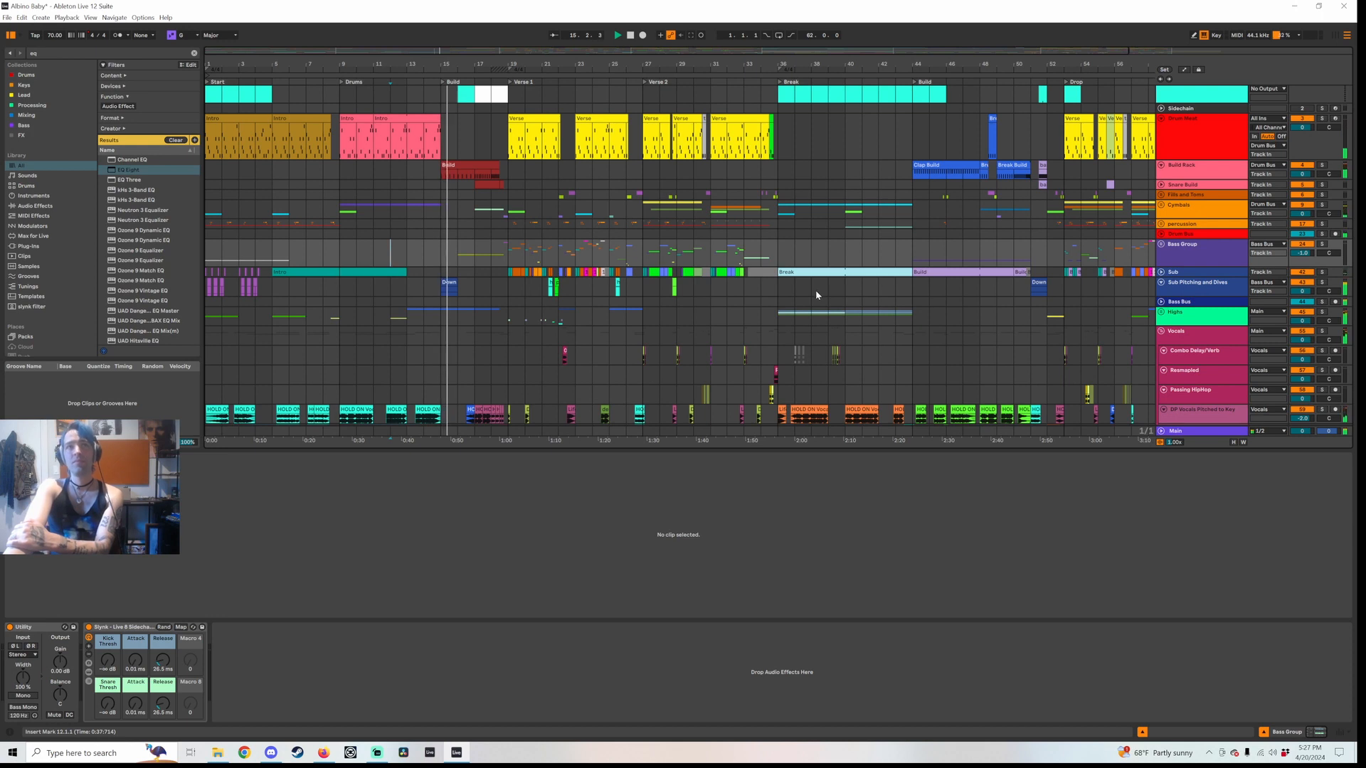
click(1162, 282)
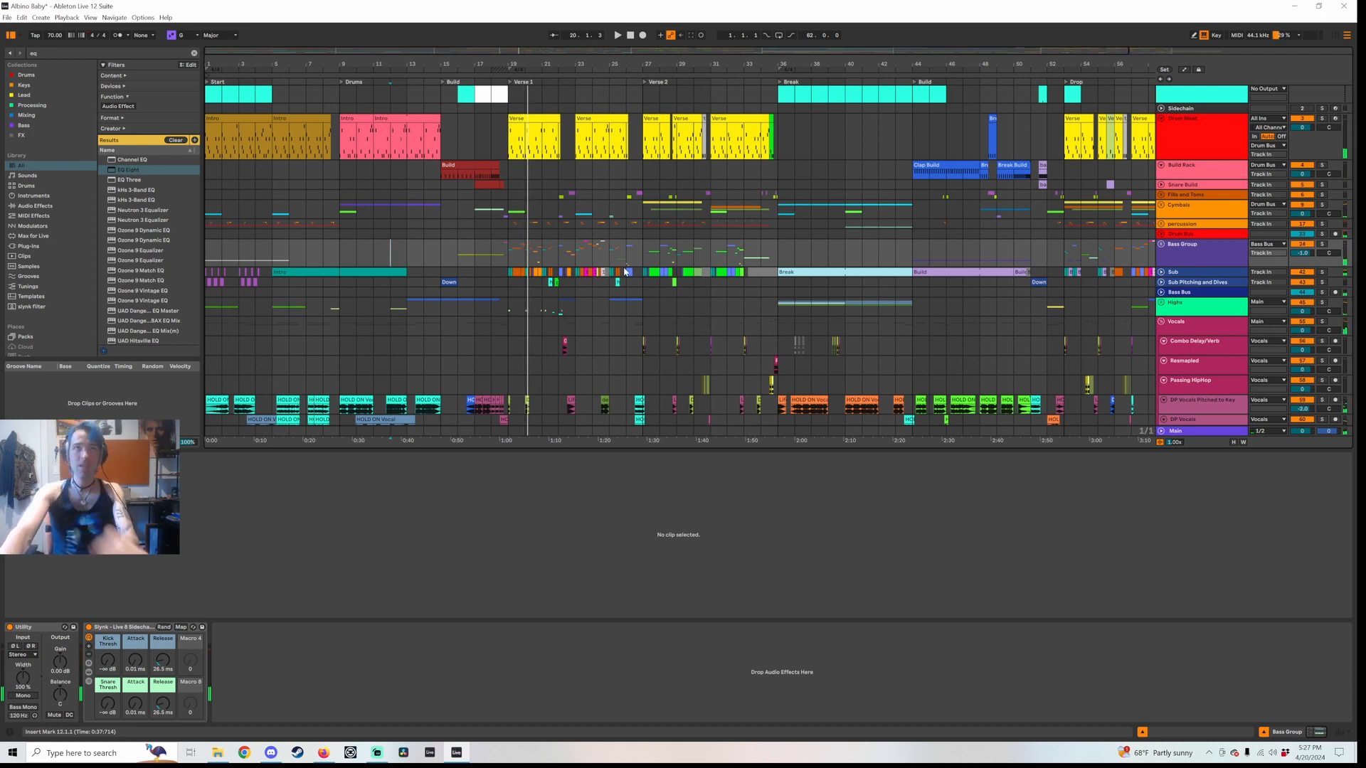
scroll(522, 308, down, 2)
key(space)
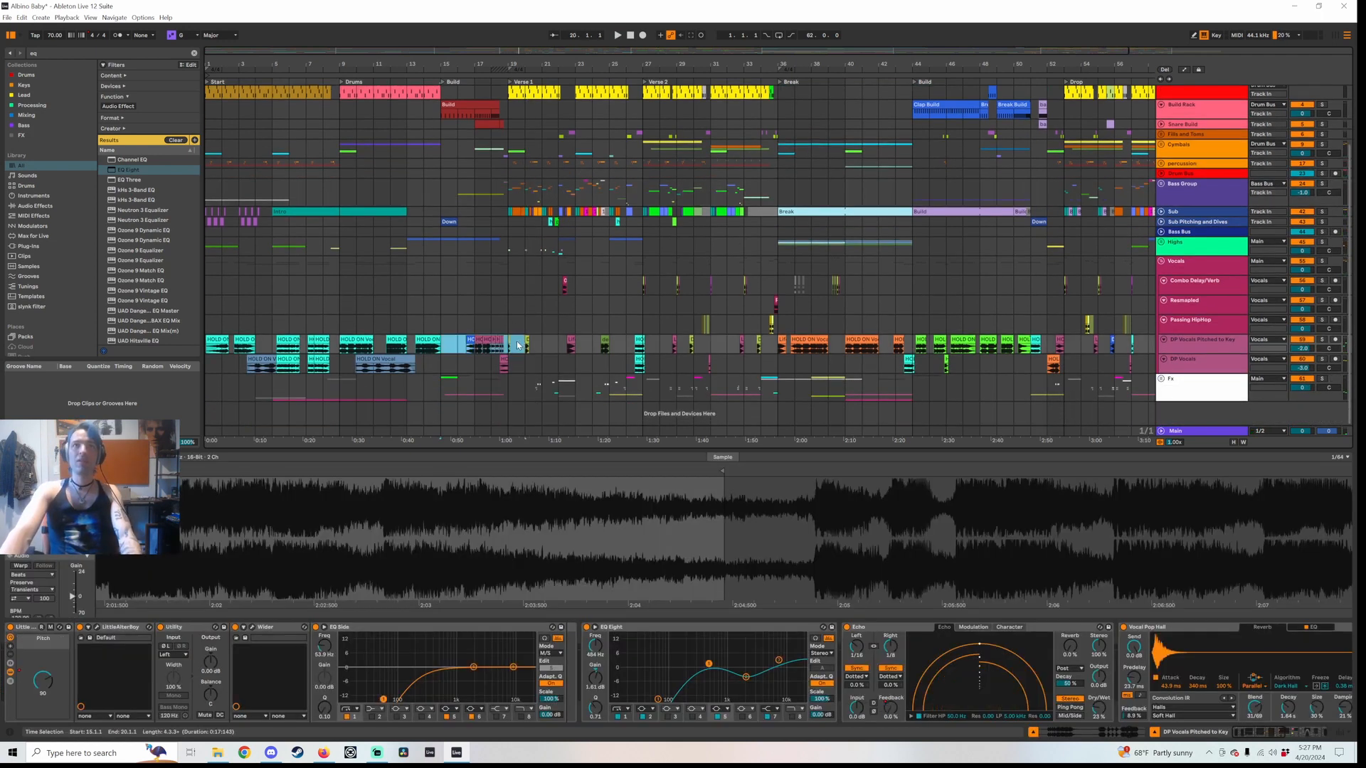
Mark the four Build bars on DP Vocals Pitched to Key and on the Passing HipHop track
click(448, 345)
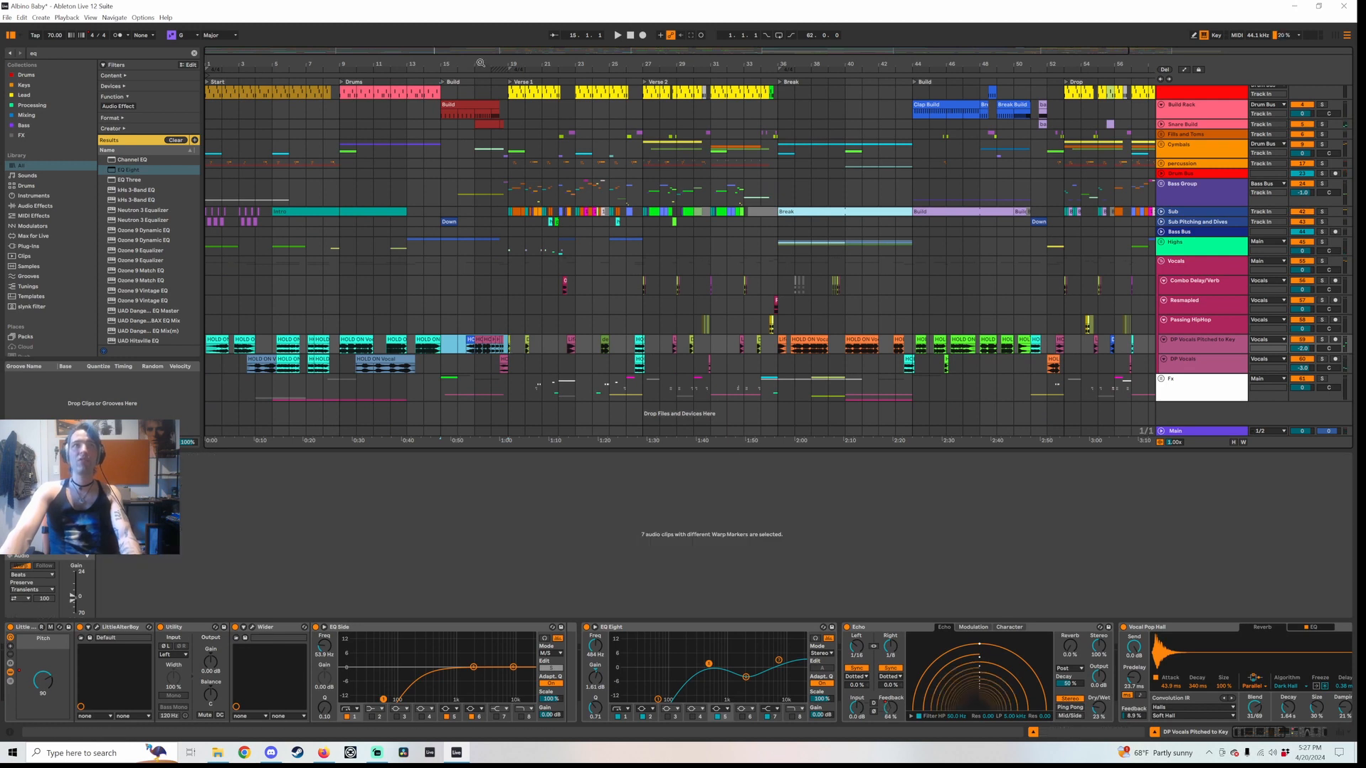
scroll(480, 63, up, 5)
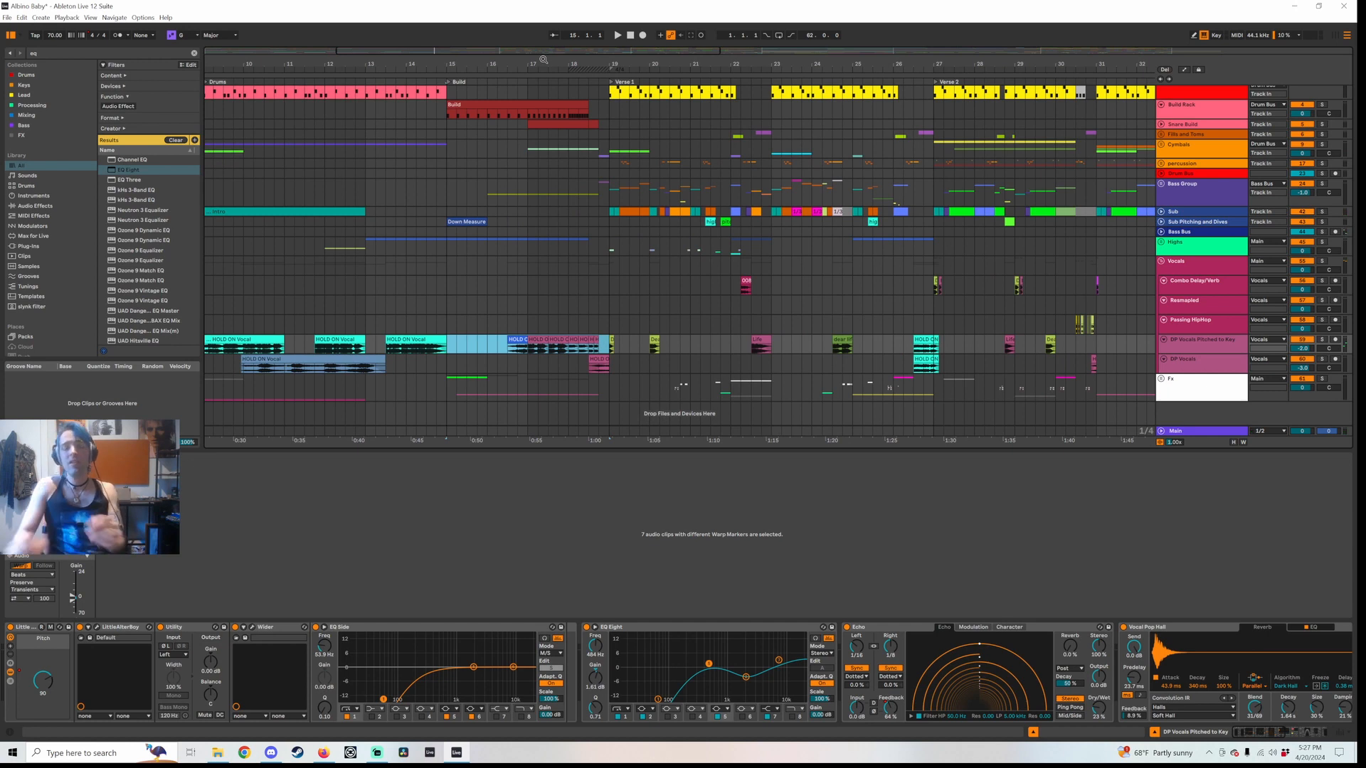
scroll(573, 61, down, 5)
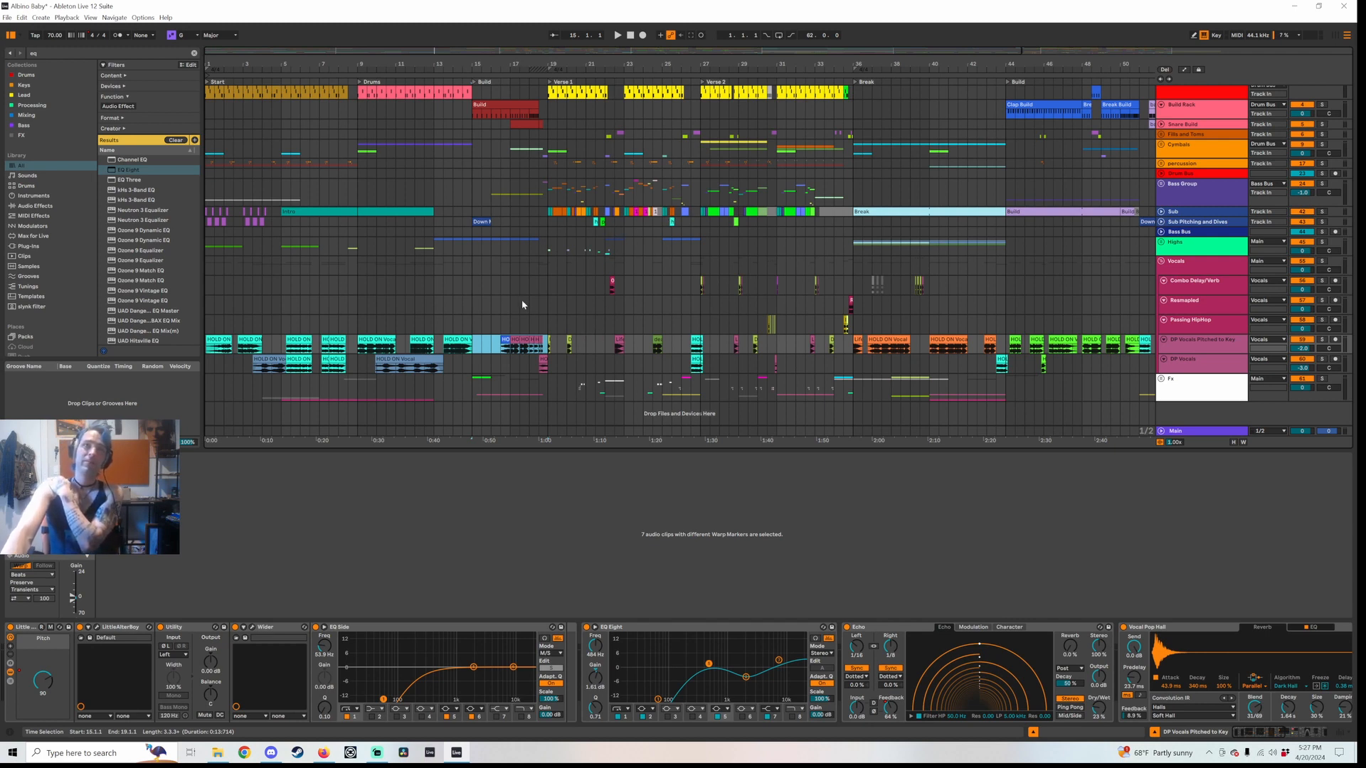
drag(472, 324, 547, 325)
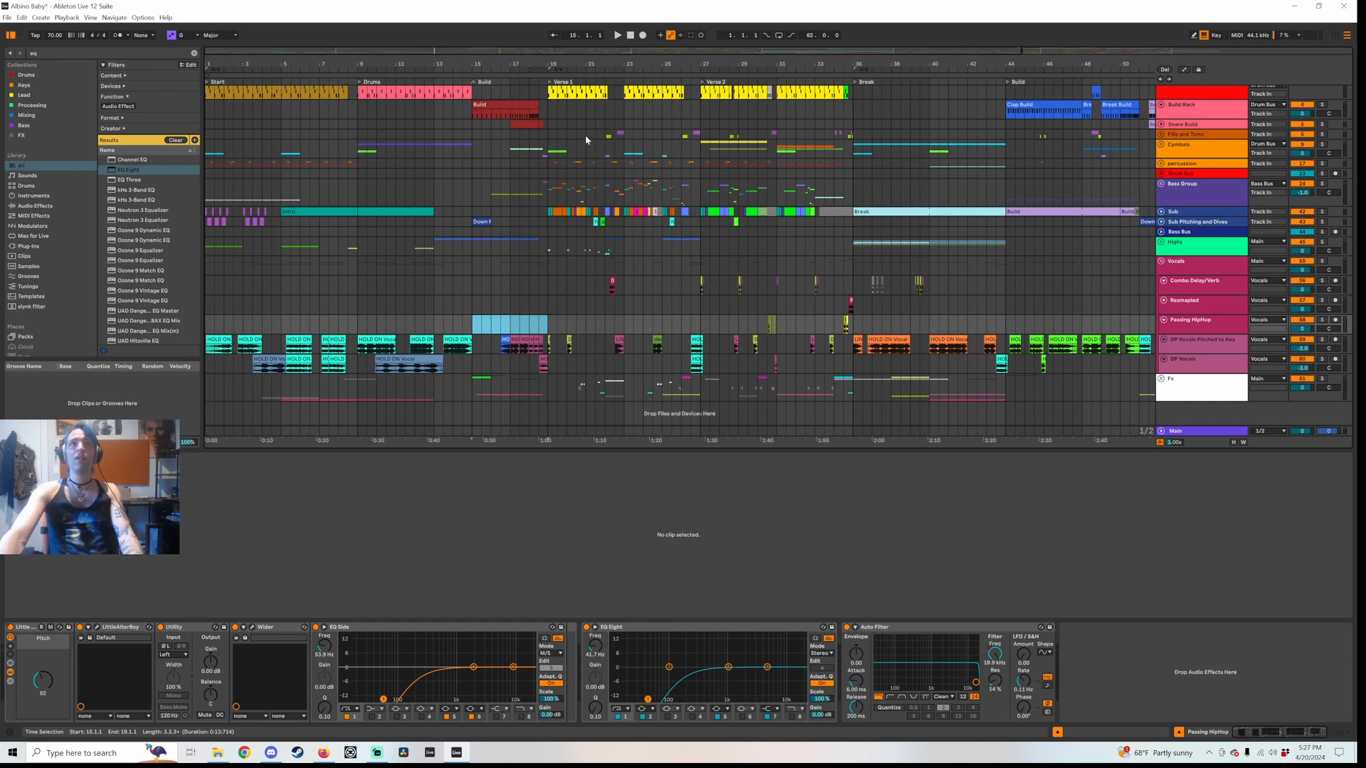
Open the Build clip on the Build Rack track to view its kick pattern
click(508, 106)
scroll(500, 200, up, 2)
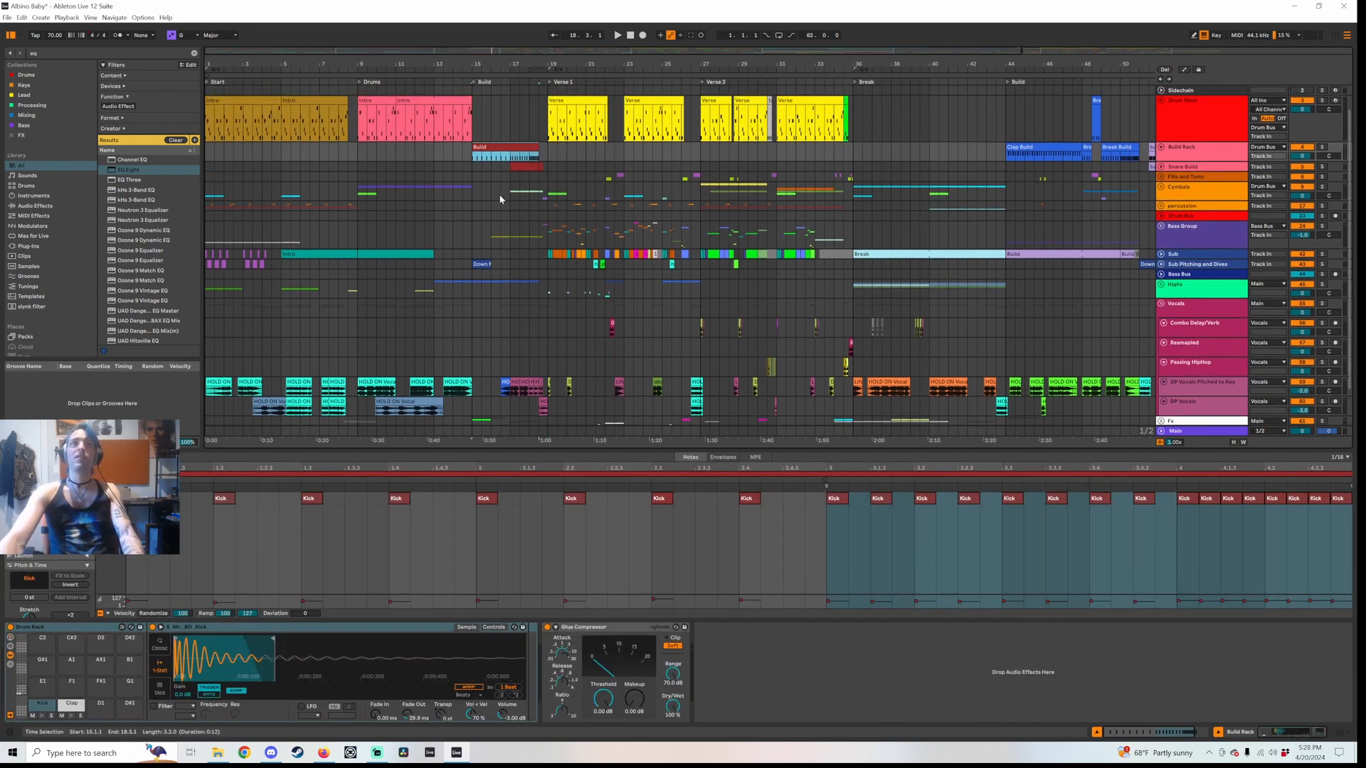
scroll(500, 200, up, 1)
Mark the empty Build bars on the Drum Meat track and fold the NOTES track
click(535, 139)
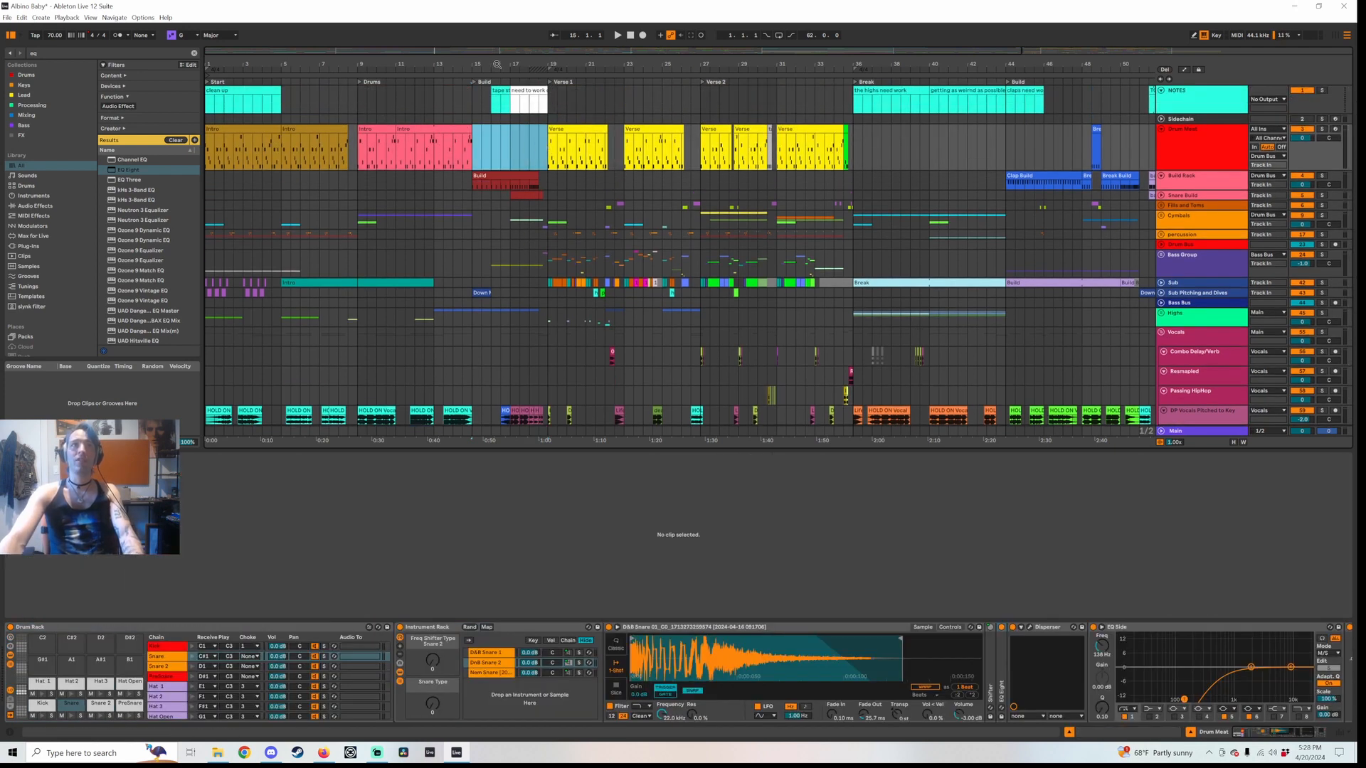
drag(497, 64, 497, 134)
drag(425, 148, 624, 160)
click(517, 144)
drag(426, 146, 643, 147)
click(1162, 92)
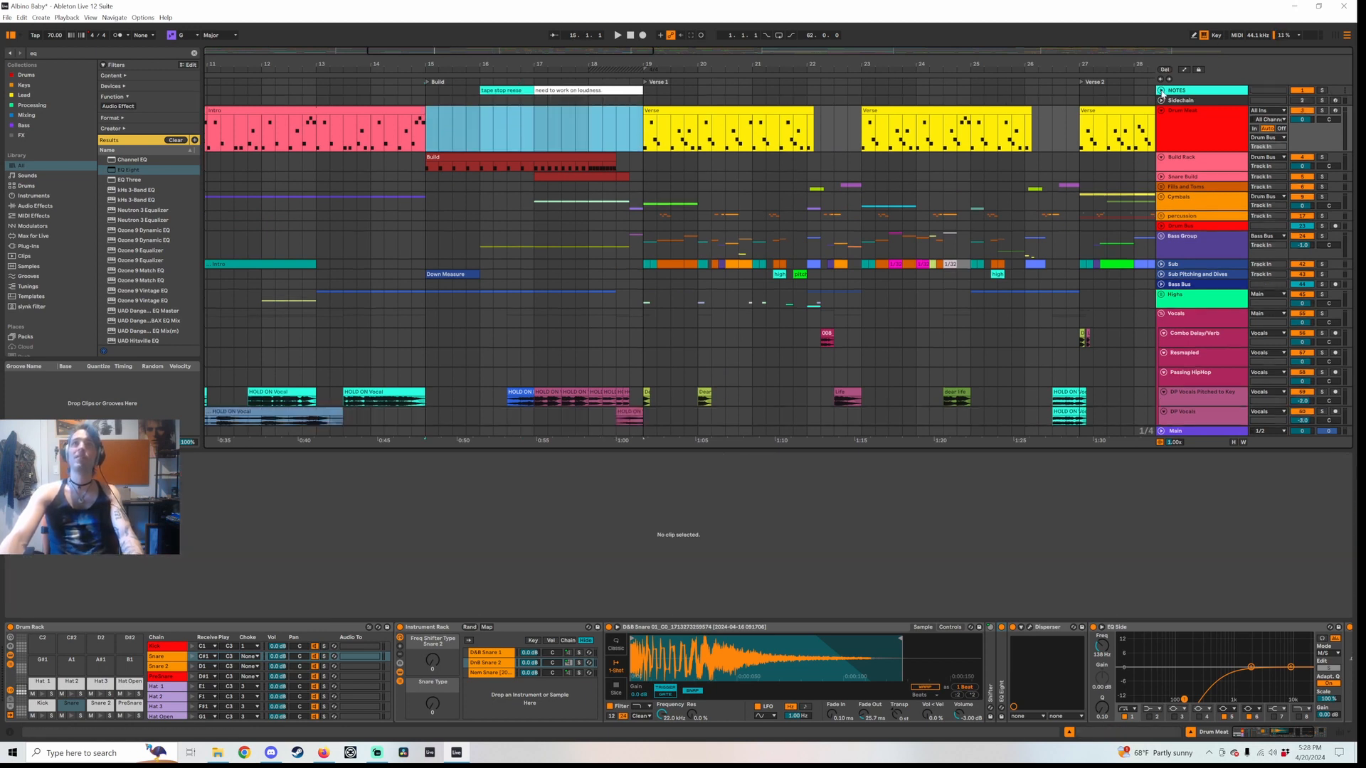
Open Drum Meat's first Verse clip beside the empty Build bars and fold the Drum Meat track
click(466, 127)
drag(428, 126, 643, 128)
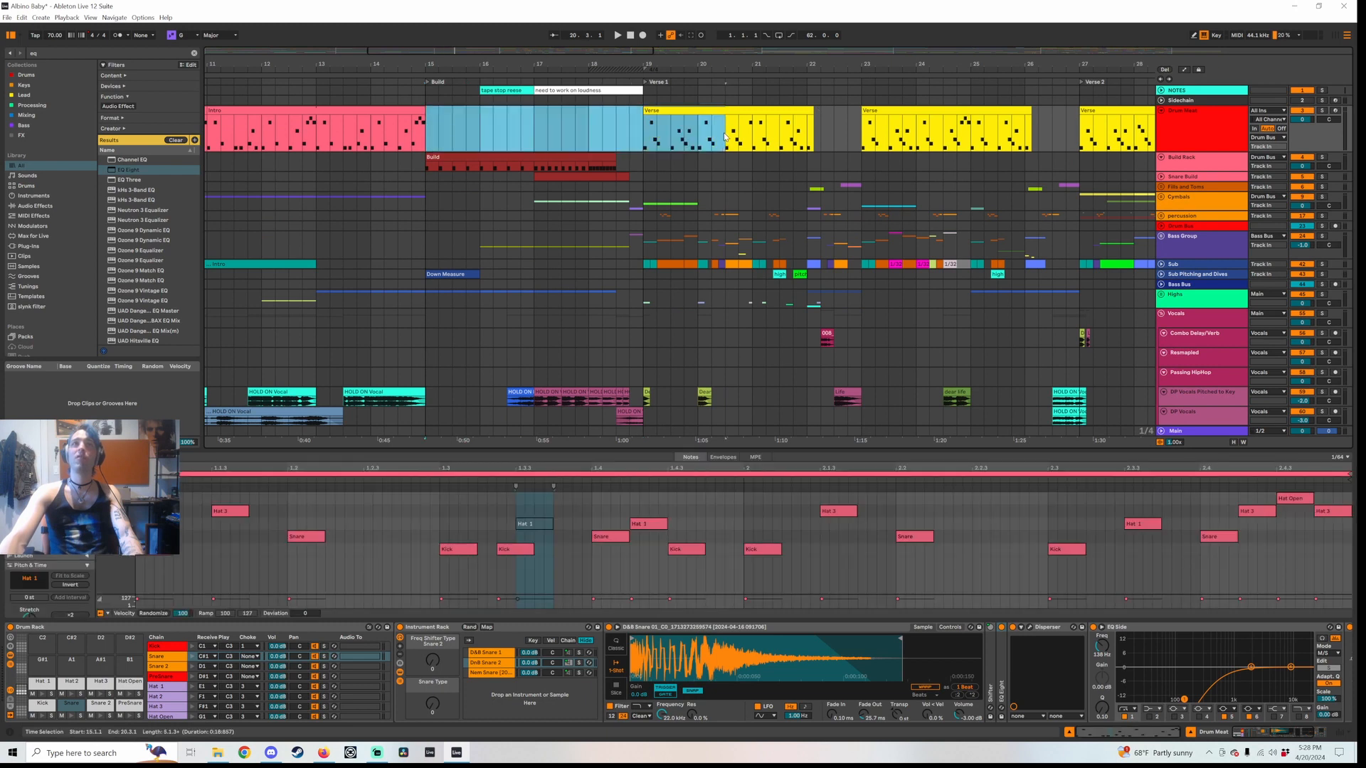
click(726, 128)
click(1165, 114)
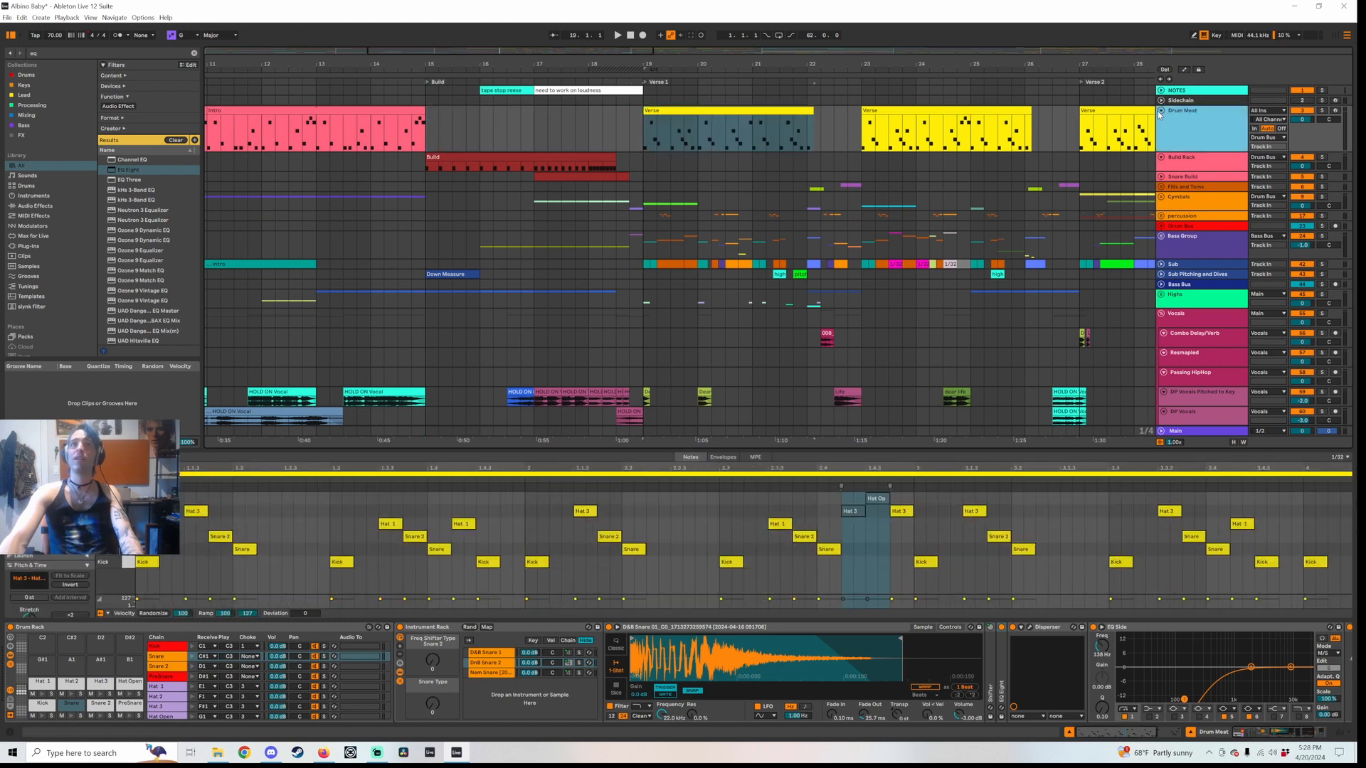
click(1160, 112)
Open the Build Rack's Build clip again and show the Snare Build track's device chain
click(589, 131)
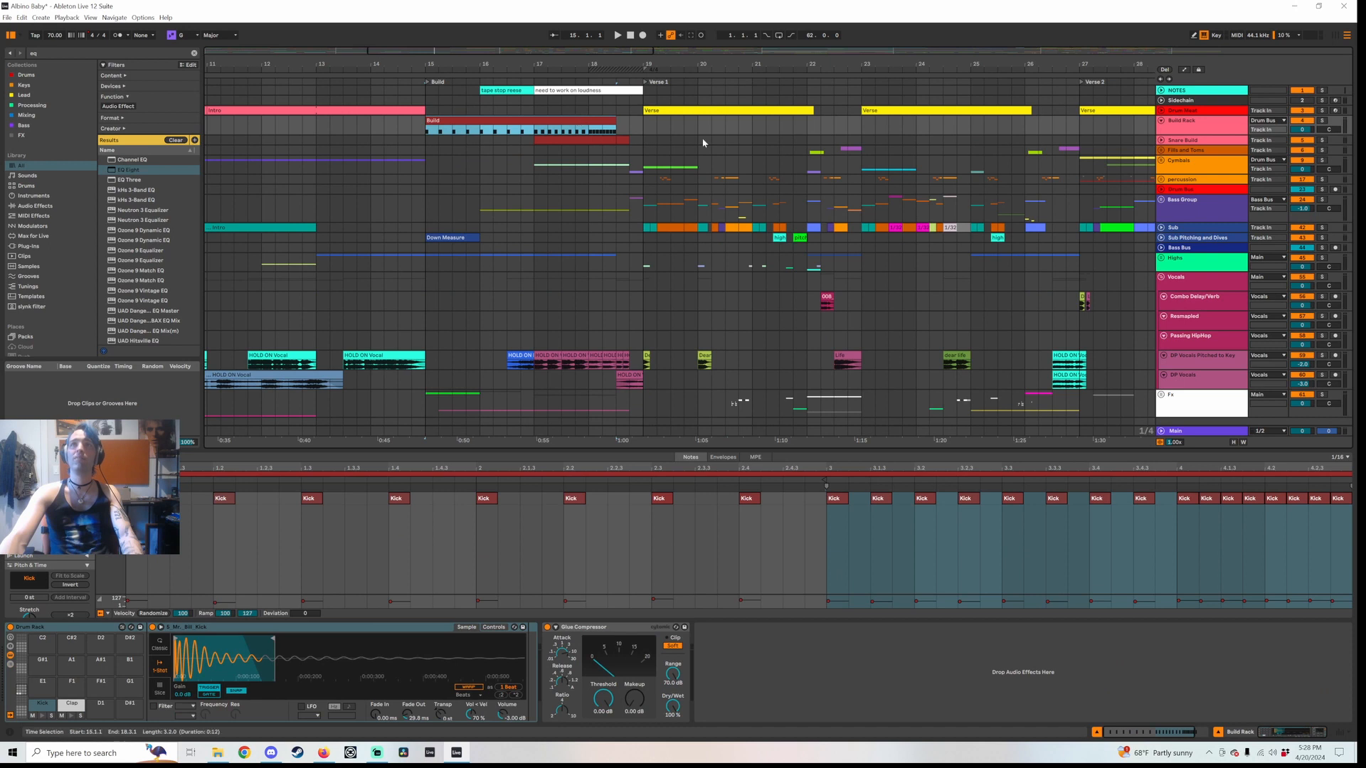
click(1183, 132)
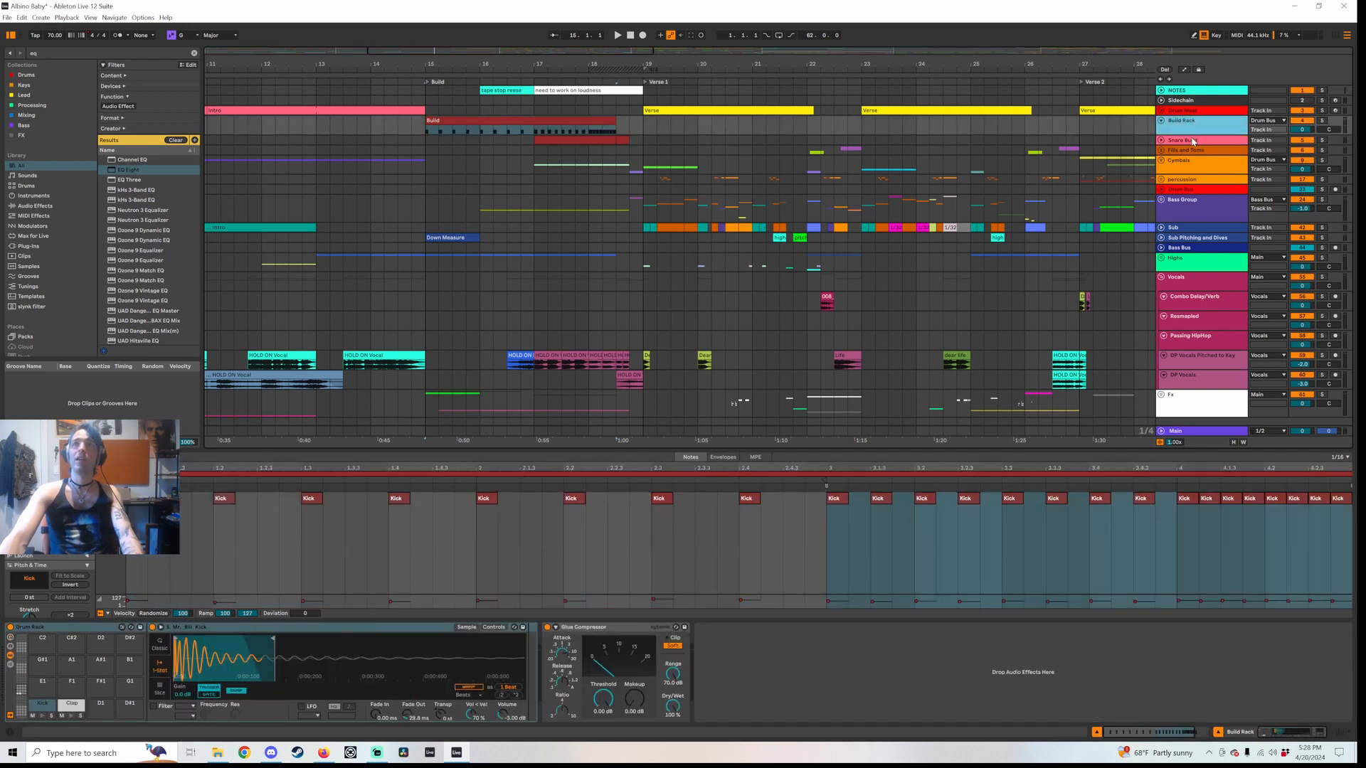
click(1193, 141)
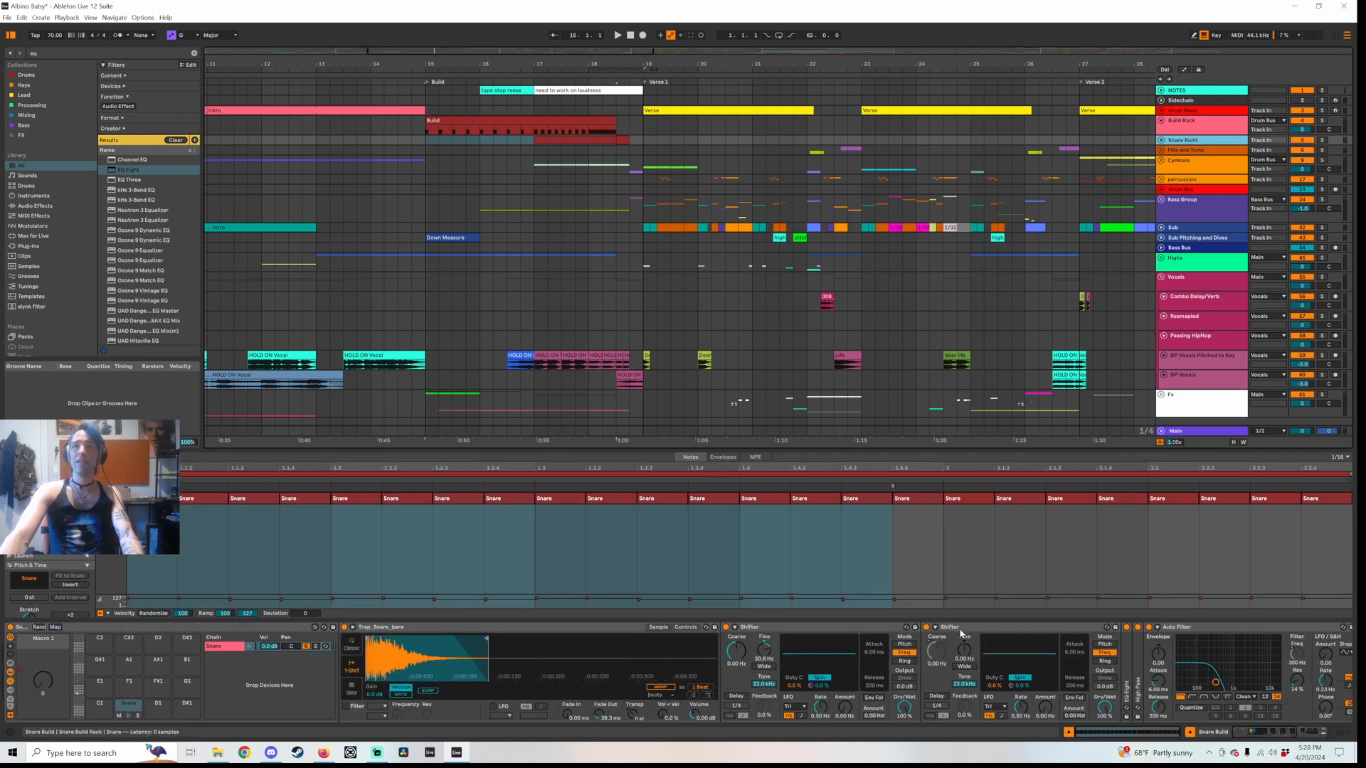
mouse_move(1239, 734)
mouse_down()
mouse_move(1324, 733)
mouse_move(1244, 734)
mouse_up()
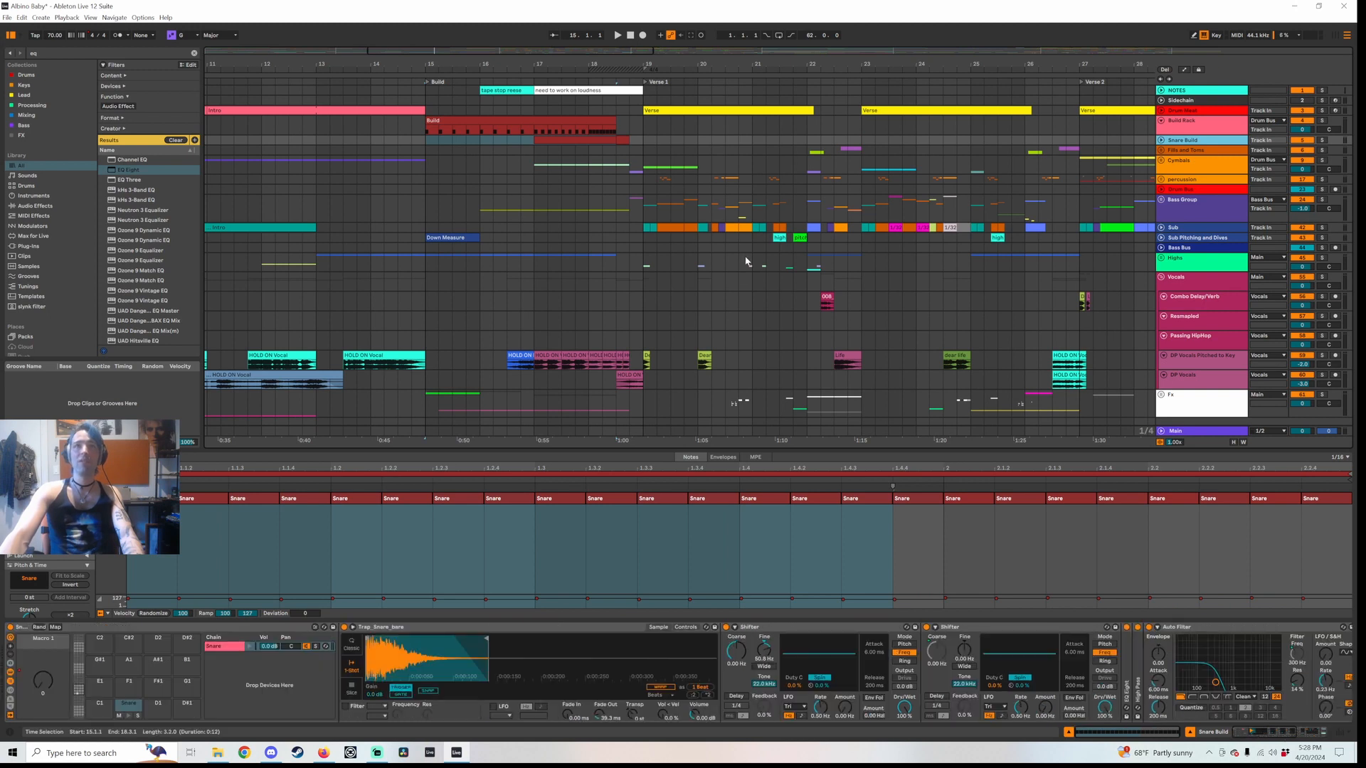
Solo the Snare Build track and play its clip from bar 17 up to Verse 1
click(561, 138)
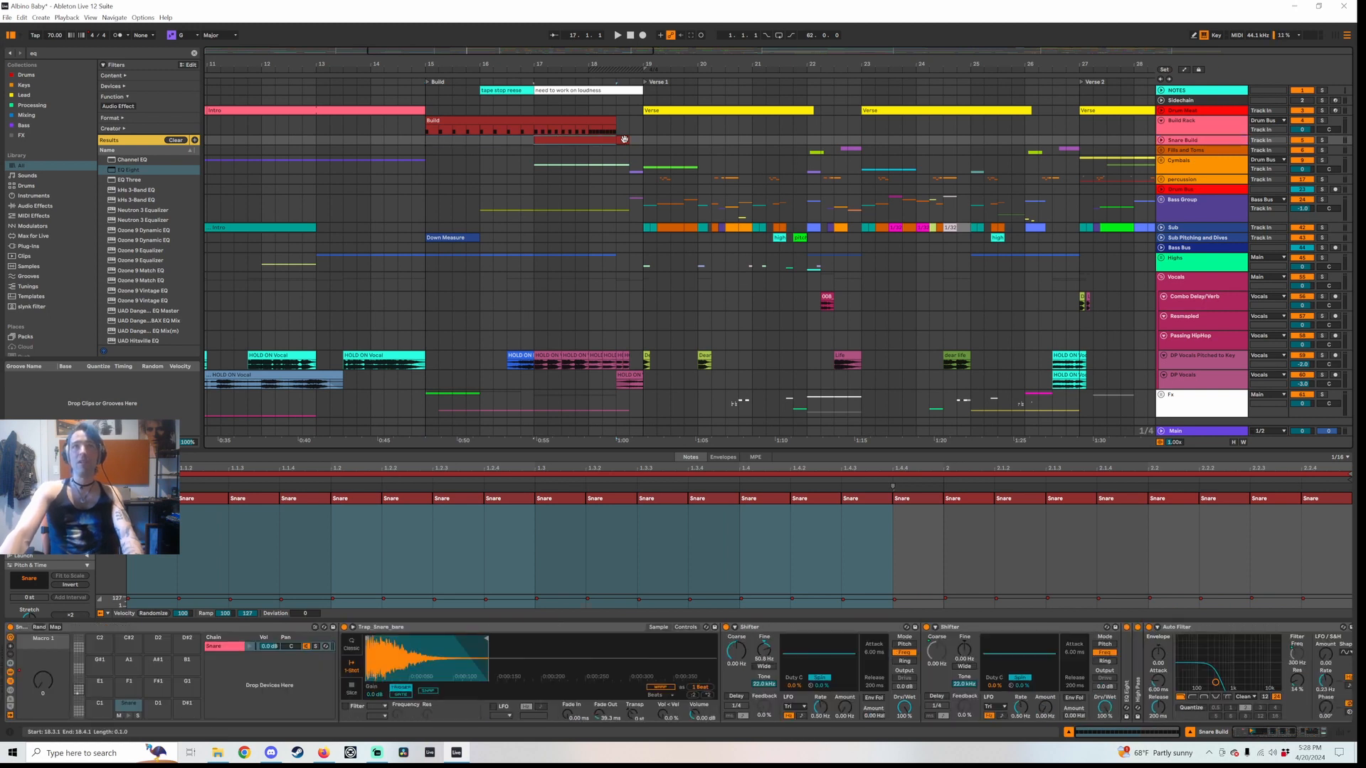
click(1322, 140)
key(space)
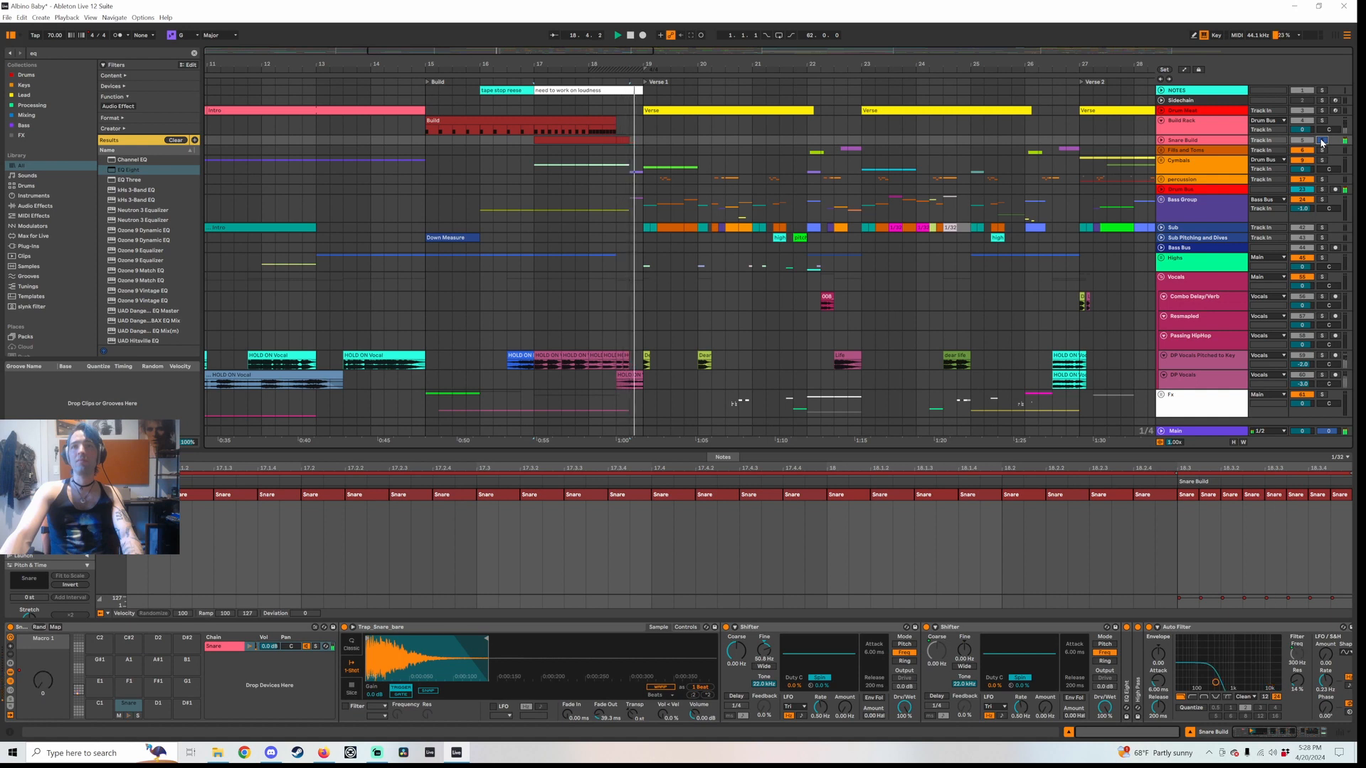
key(space)
Open the Reese clip of the Build section in the Bass Group and show its Pitch Bend envelope
scroll(529, 285, down, 3)
click(529, 338)
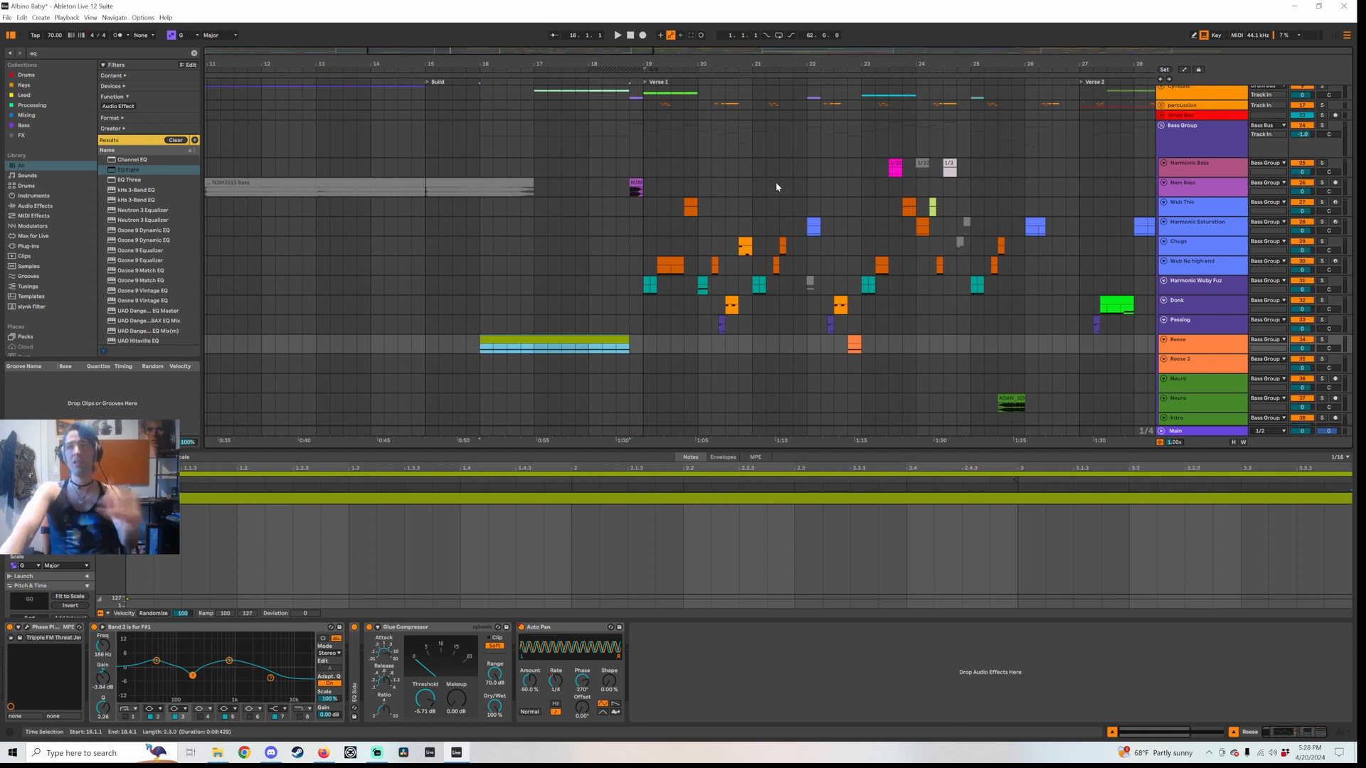
click(723, 457)
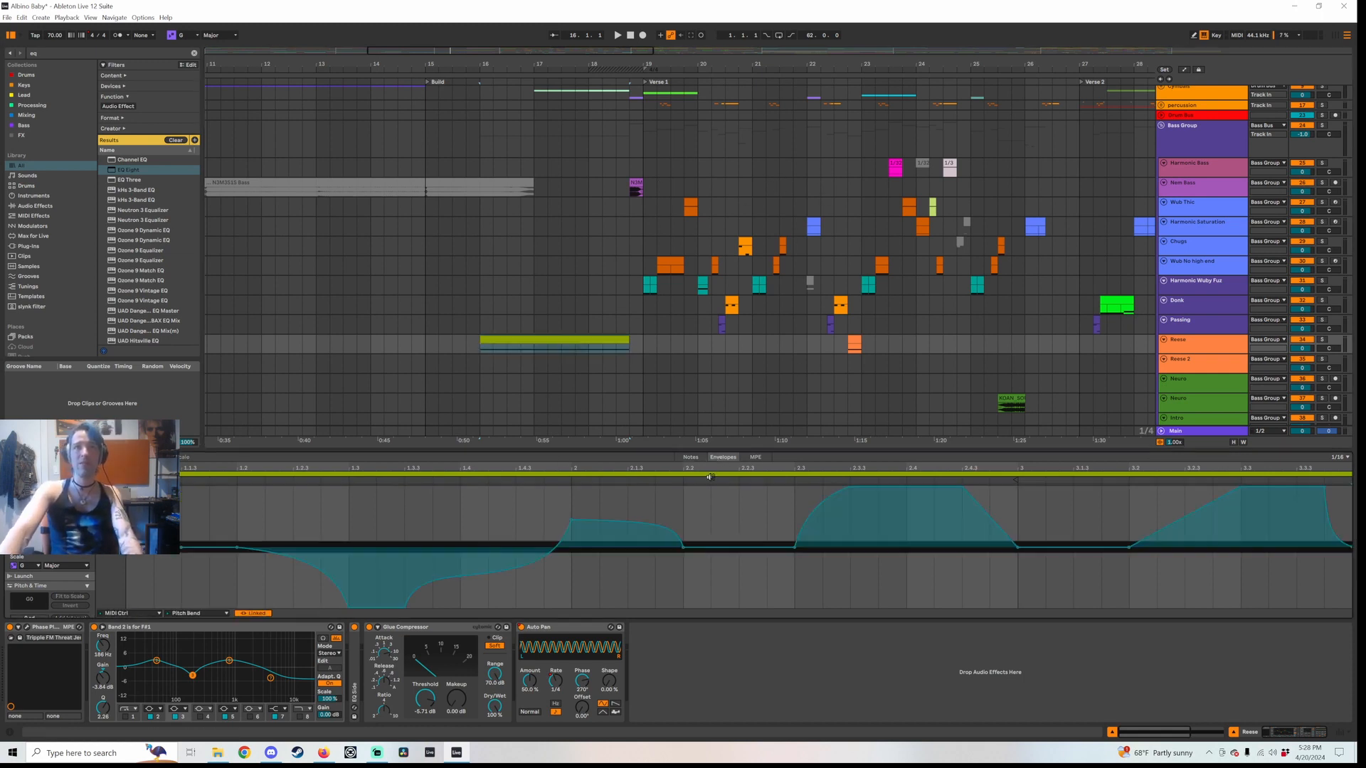
drag(715, 467, 516, 455)
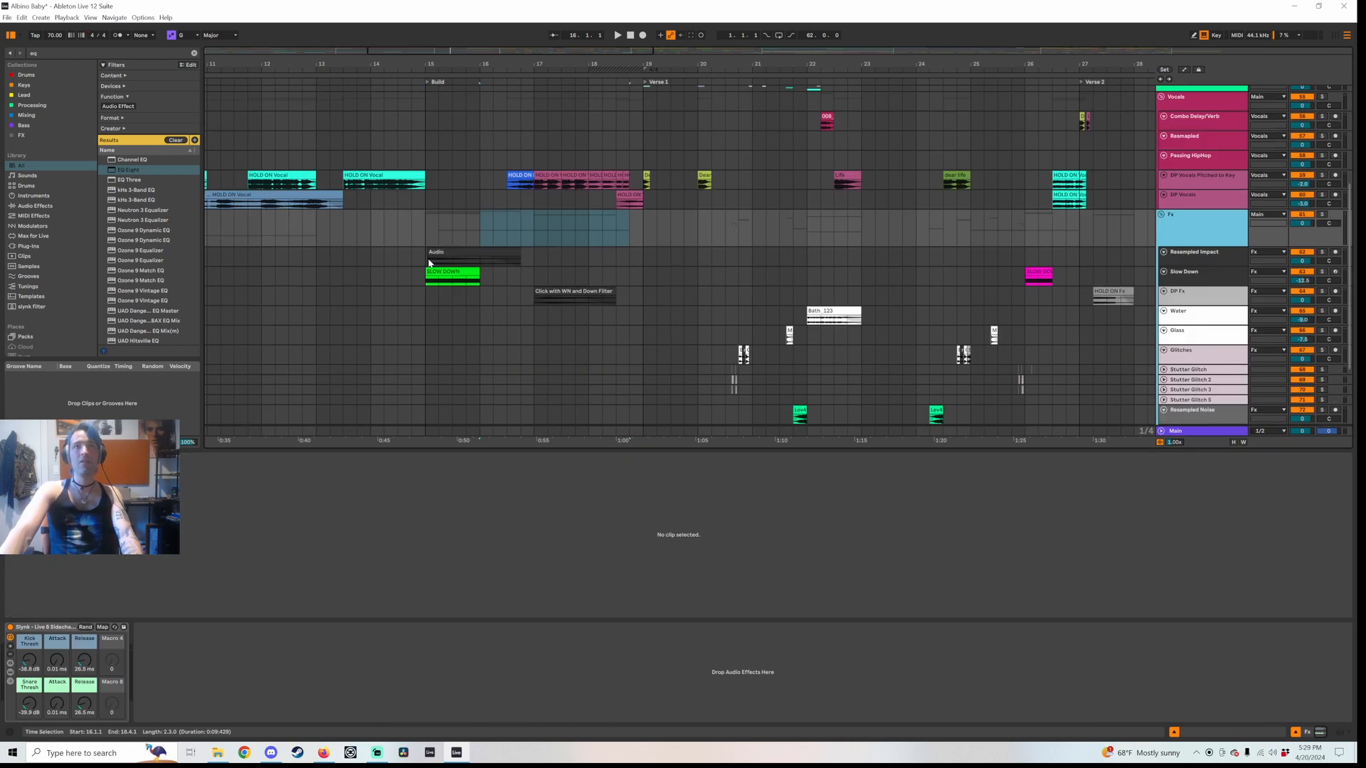
Solo the Slow Down track in the Fx group and play its clip at the start of the Build
click(442, 272)
click(1322, 272)
key(space)
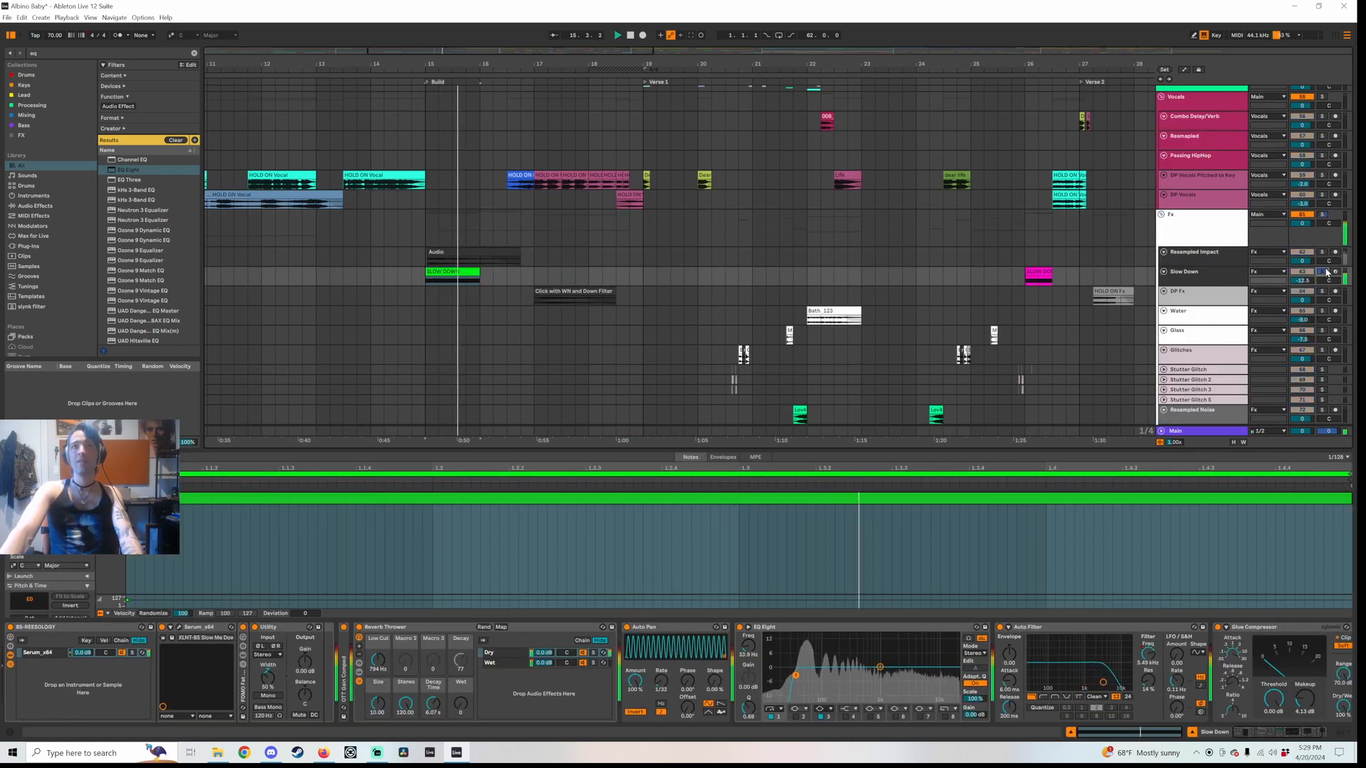
key(space)
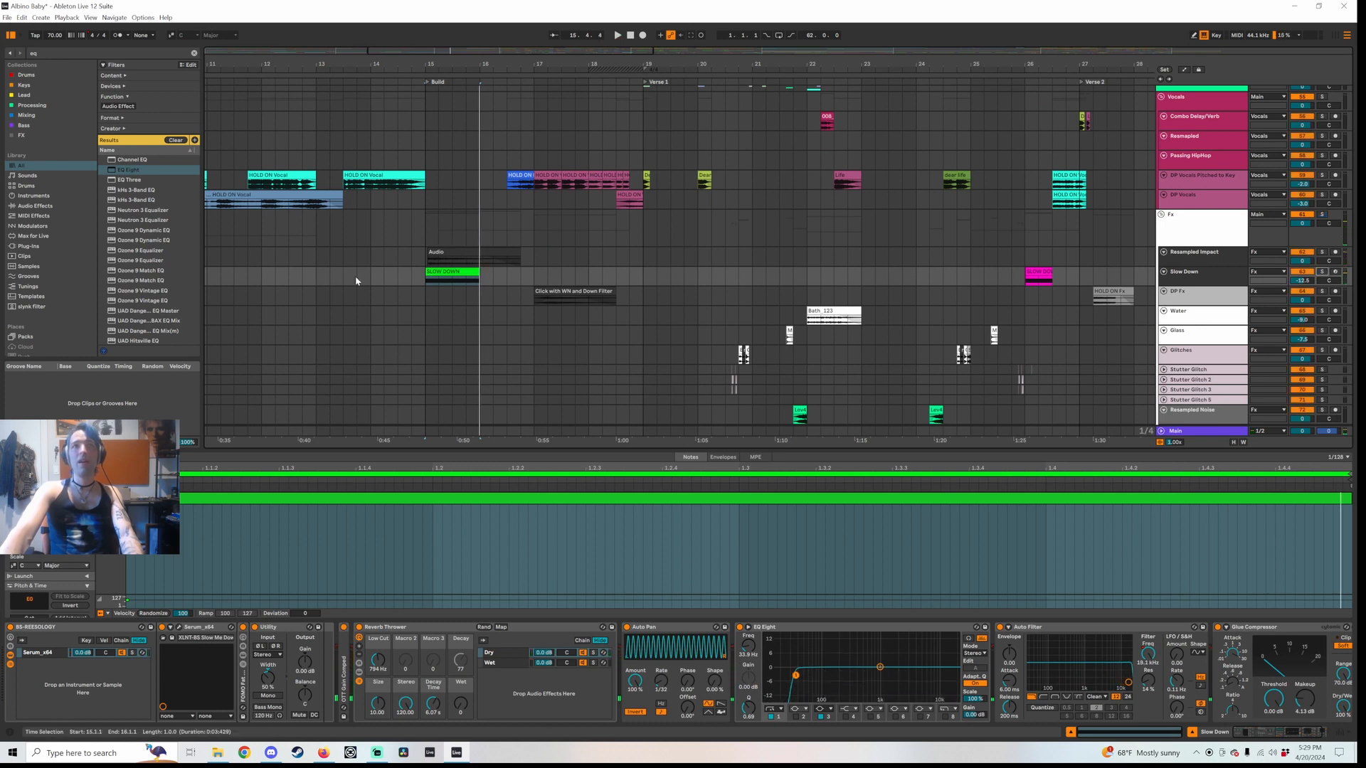
Fold the Fx group and show the Vocals group's device chain, selecting its Auto Pan
click(1161, 214)
scroll(1151, 284, up, 3)
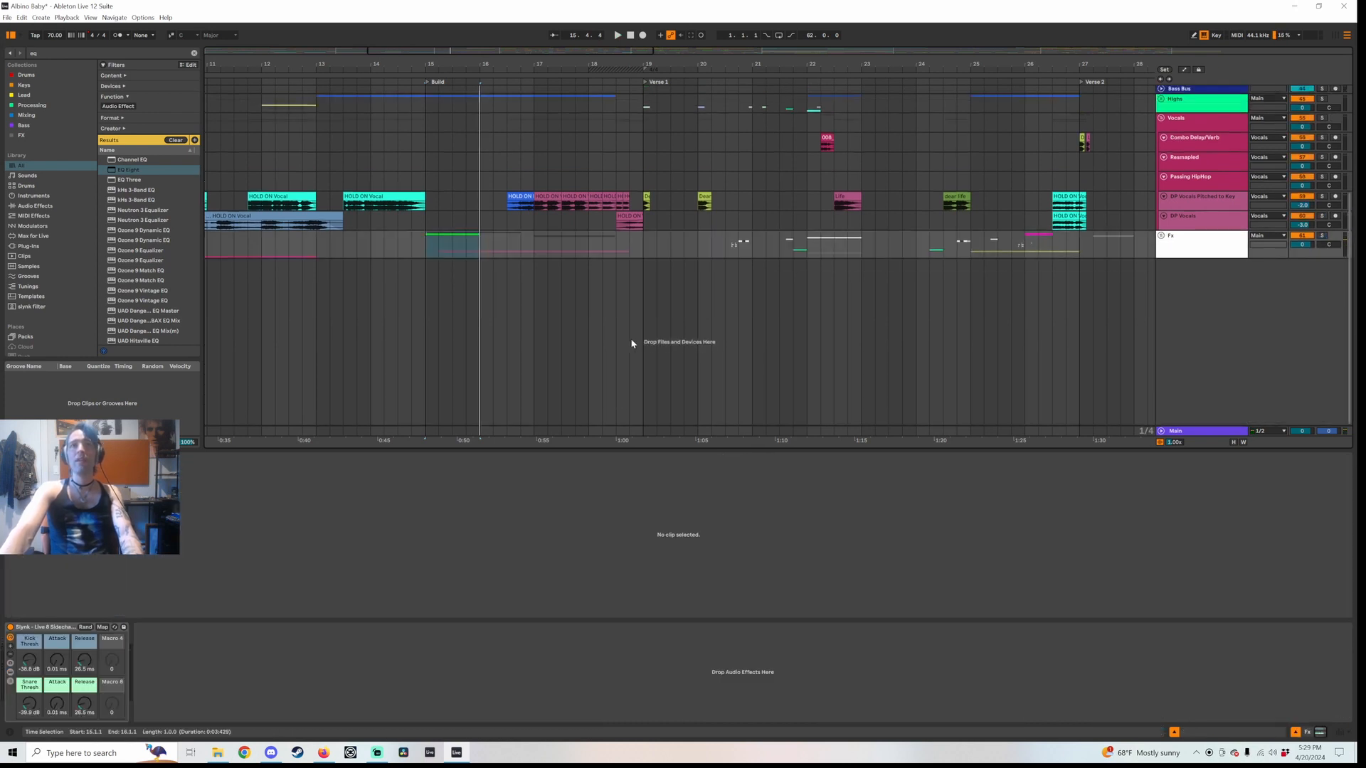
click(1206, 262)
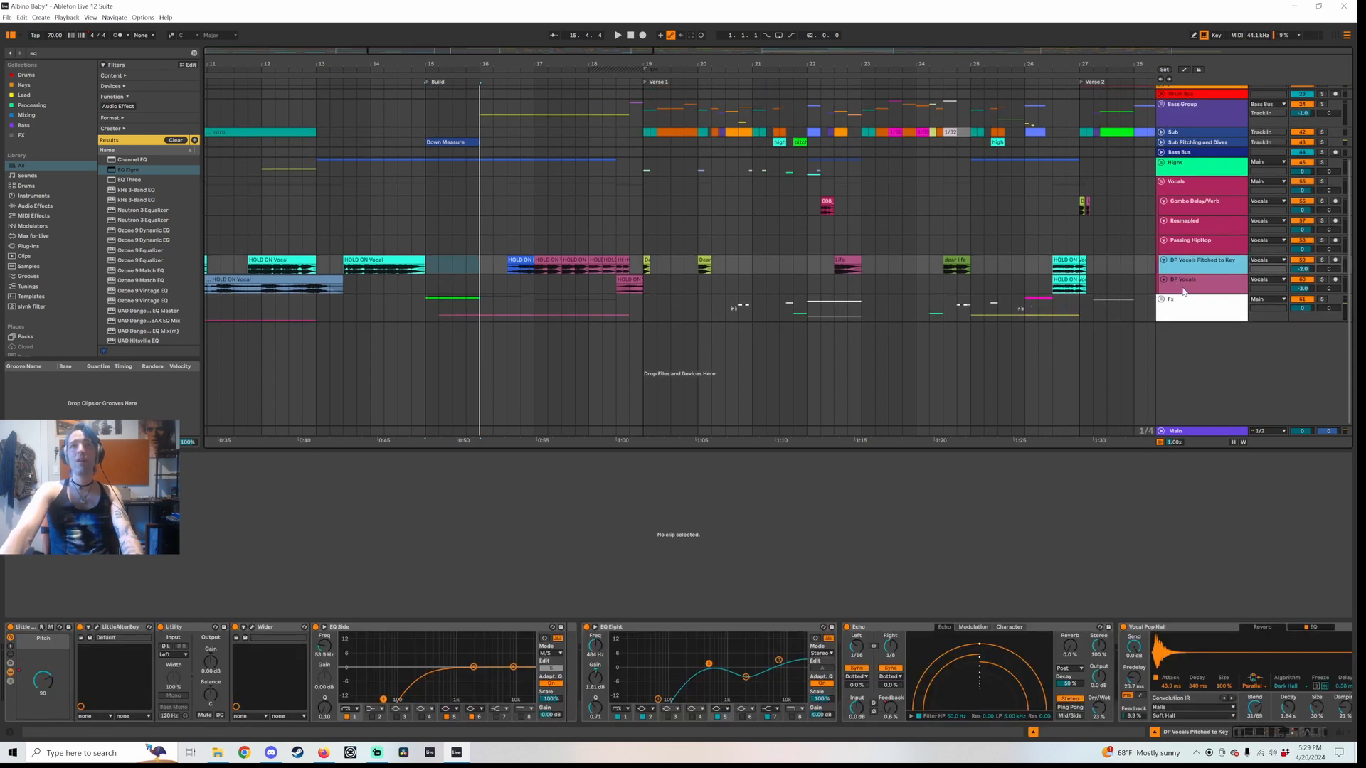
click(1214, 192)
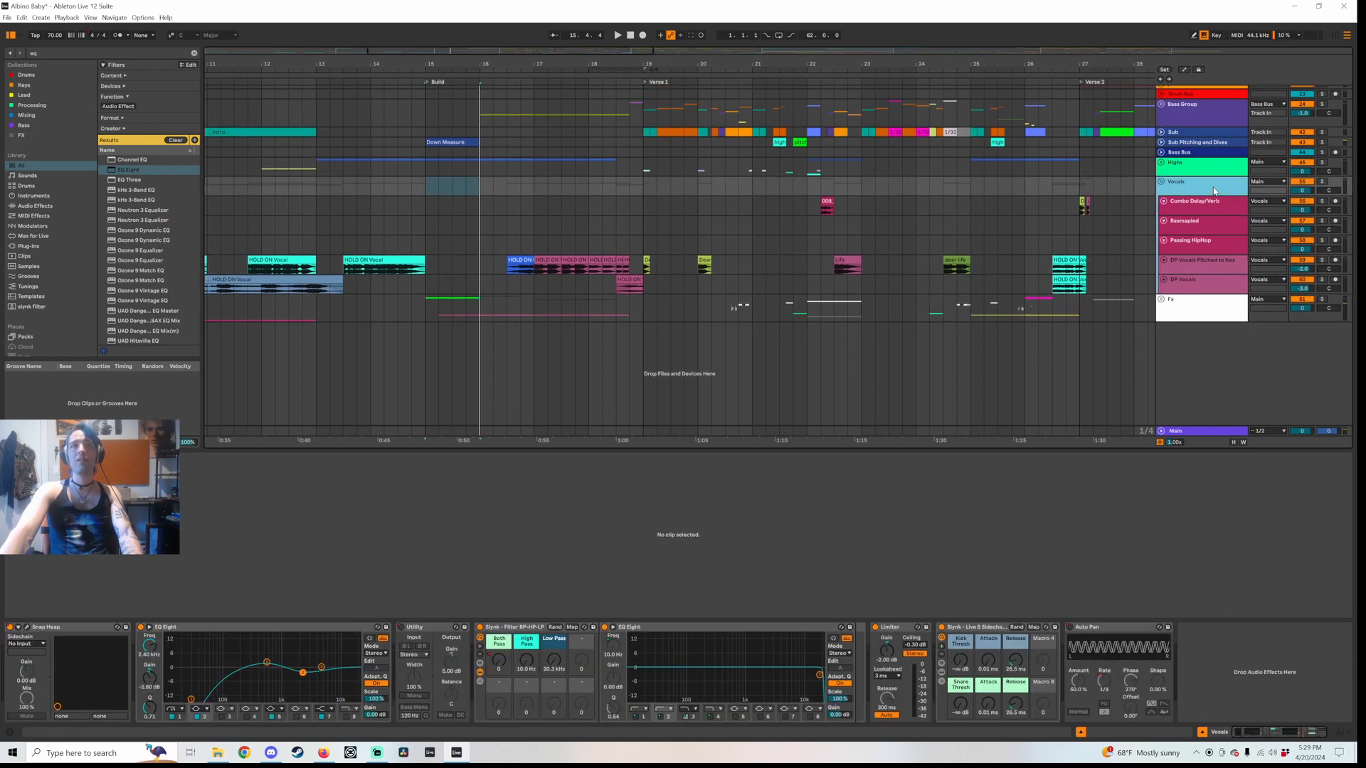
click(1114, 630)
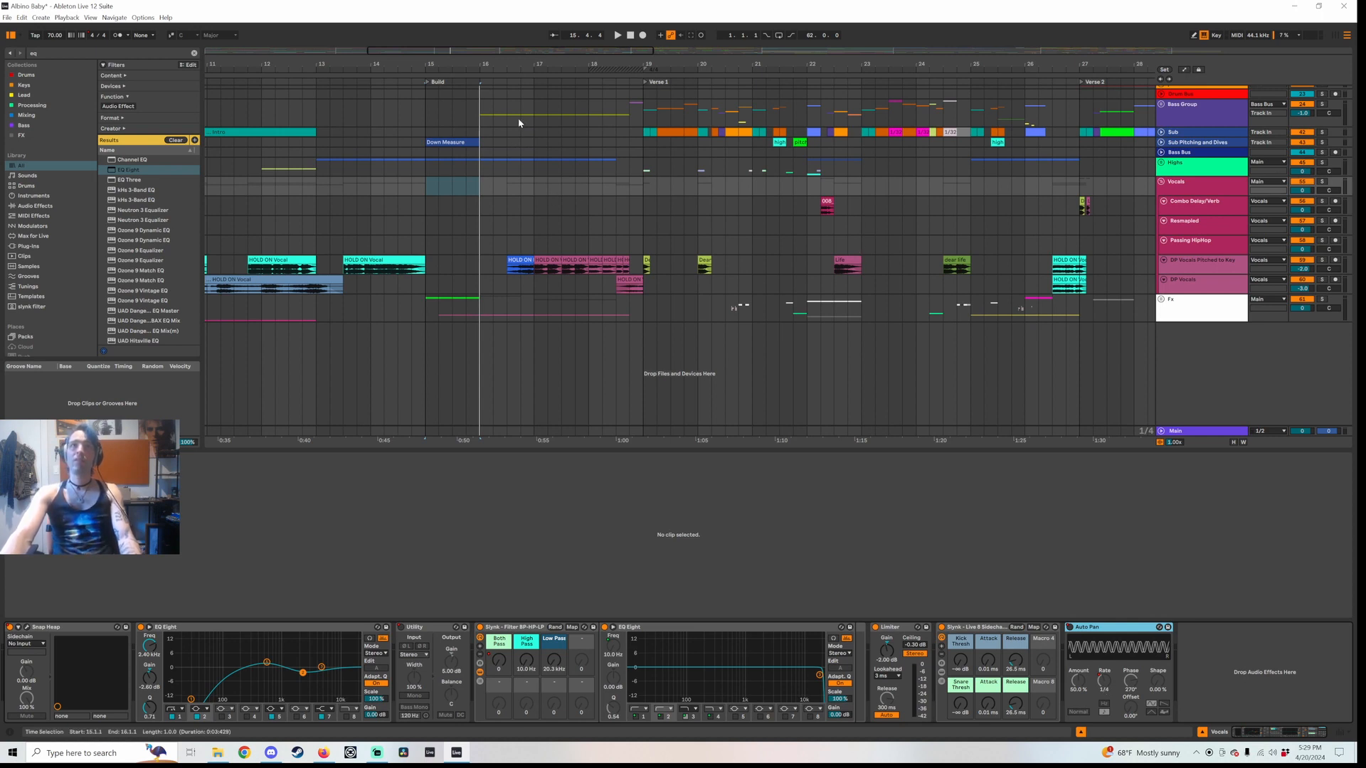
Open the Snare Build clip at bar 17 and show the devices of DP Vocals Pitched to Key
scroll(518, 123, up, 3)
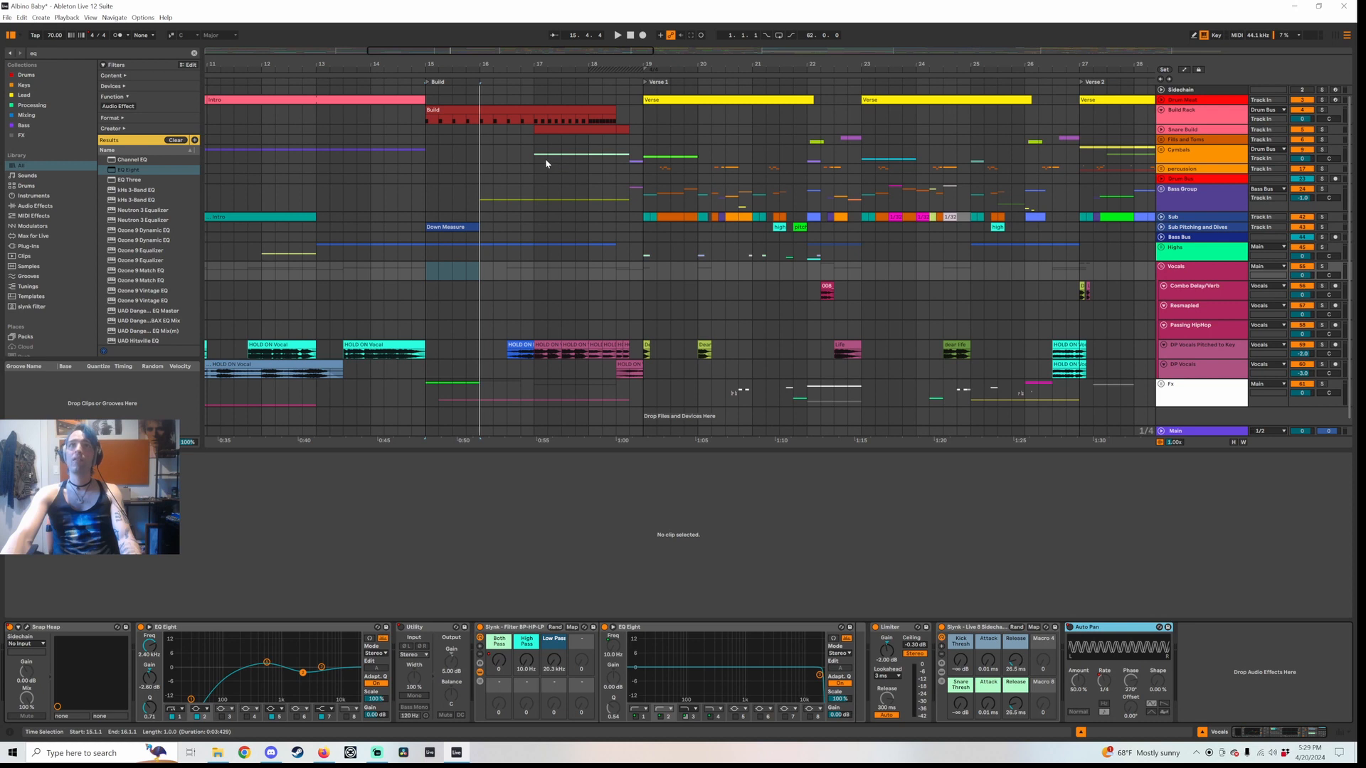
click(546, 130)
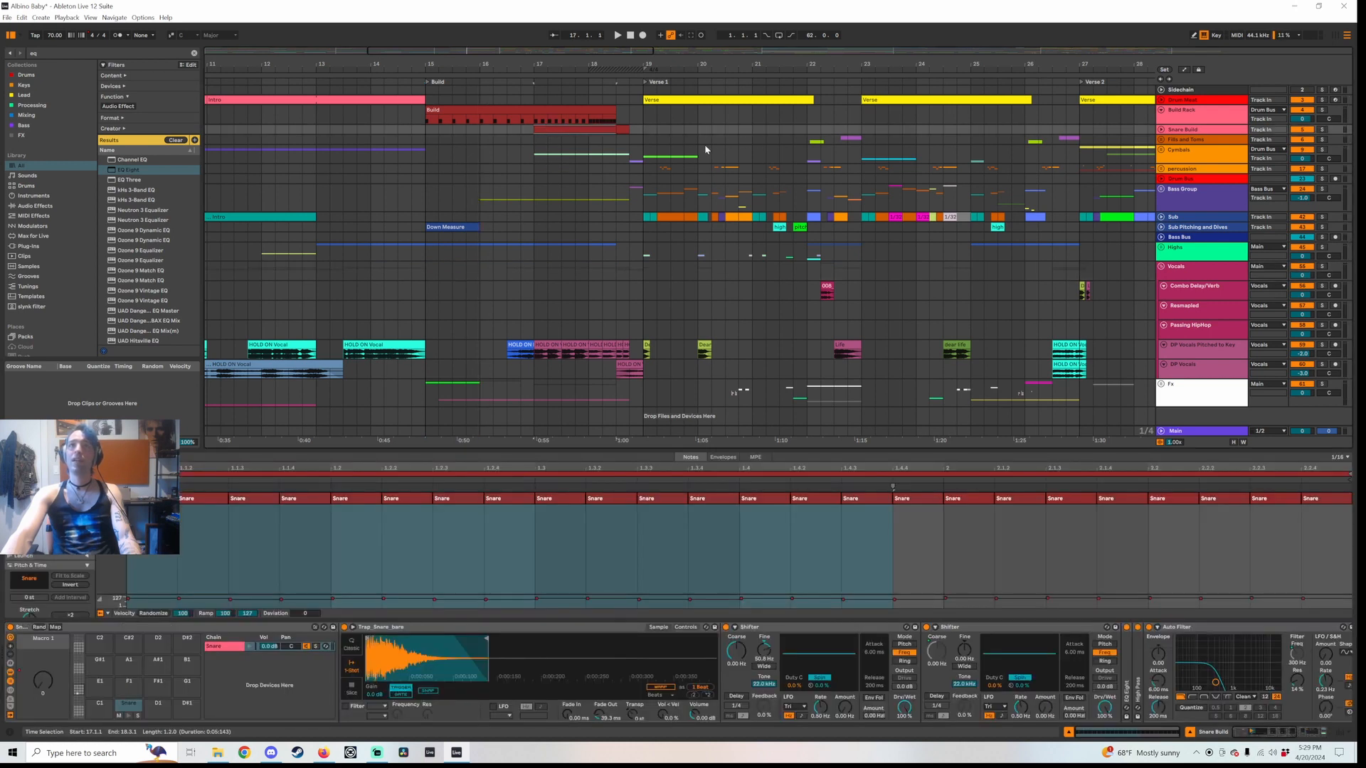
scroll(843, 243, down, 1)
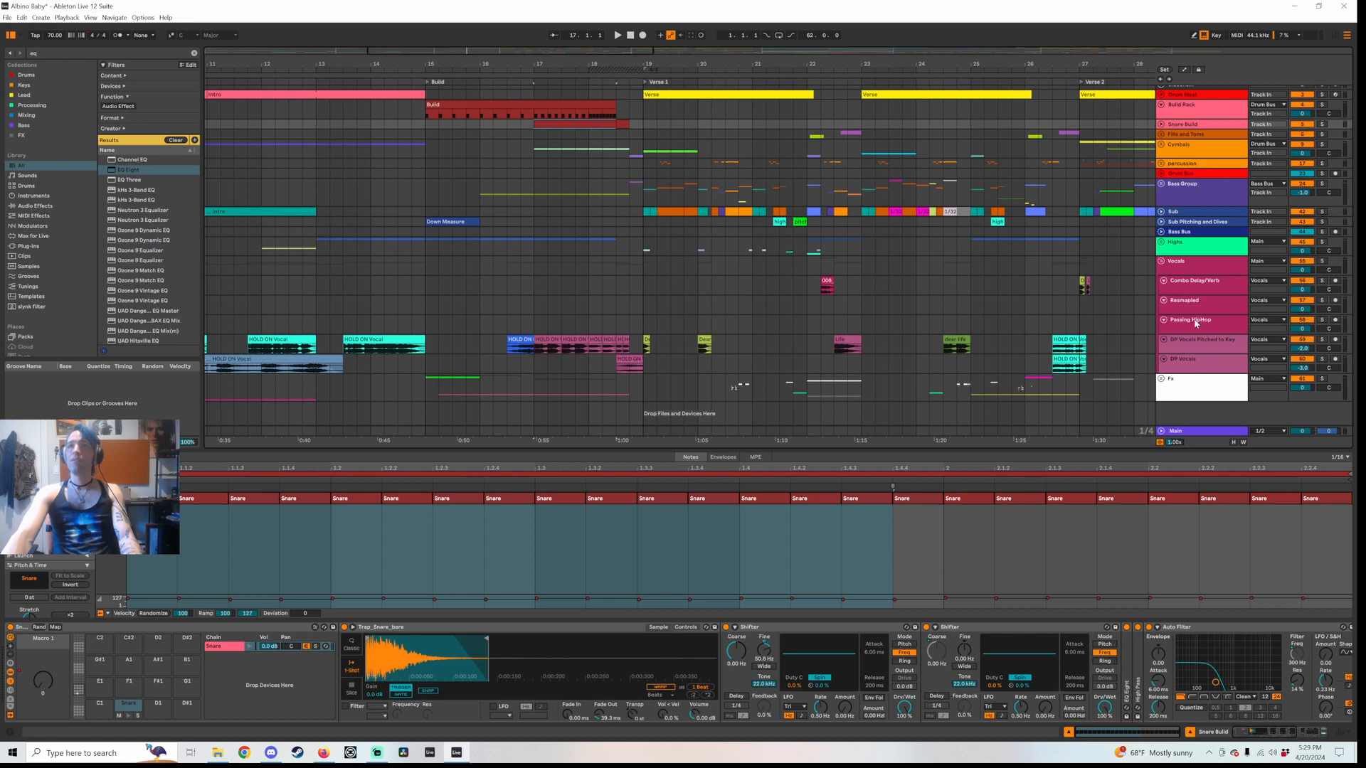
click(1195, 338)
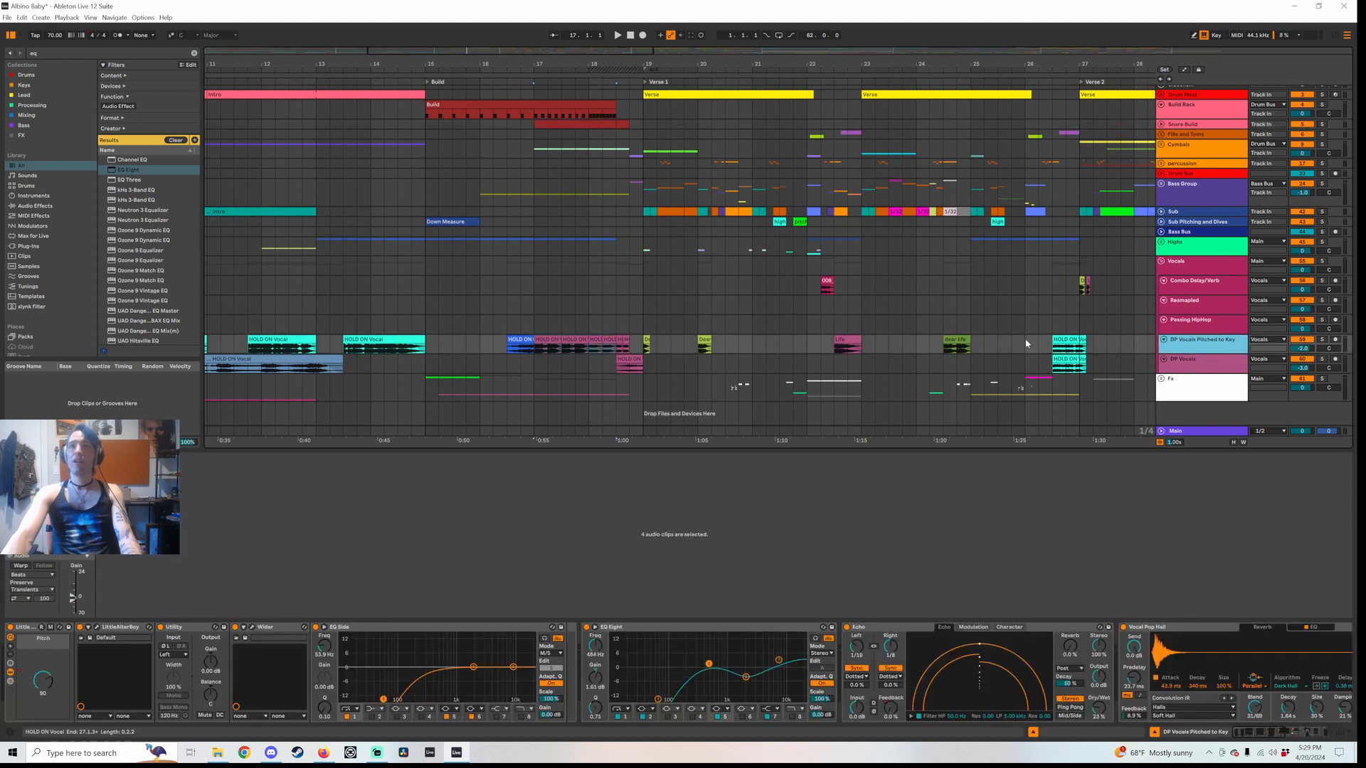
Show the automation and display the Vocals group's Auto Pan Sync Rate in its own lane
click(1185, 71)
scroll(892, 271, down, 3)
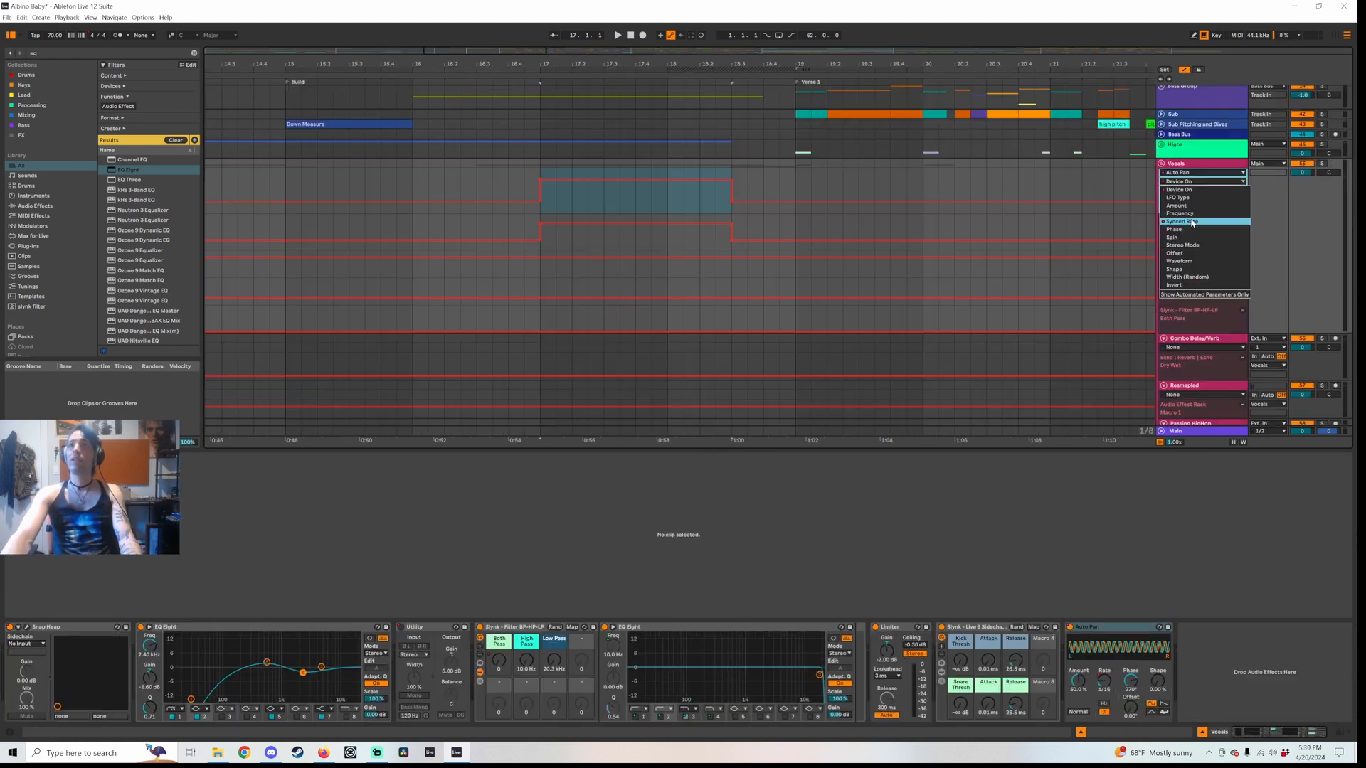
click(1192, 223)
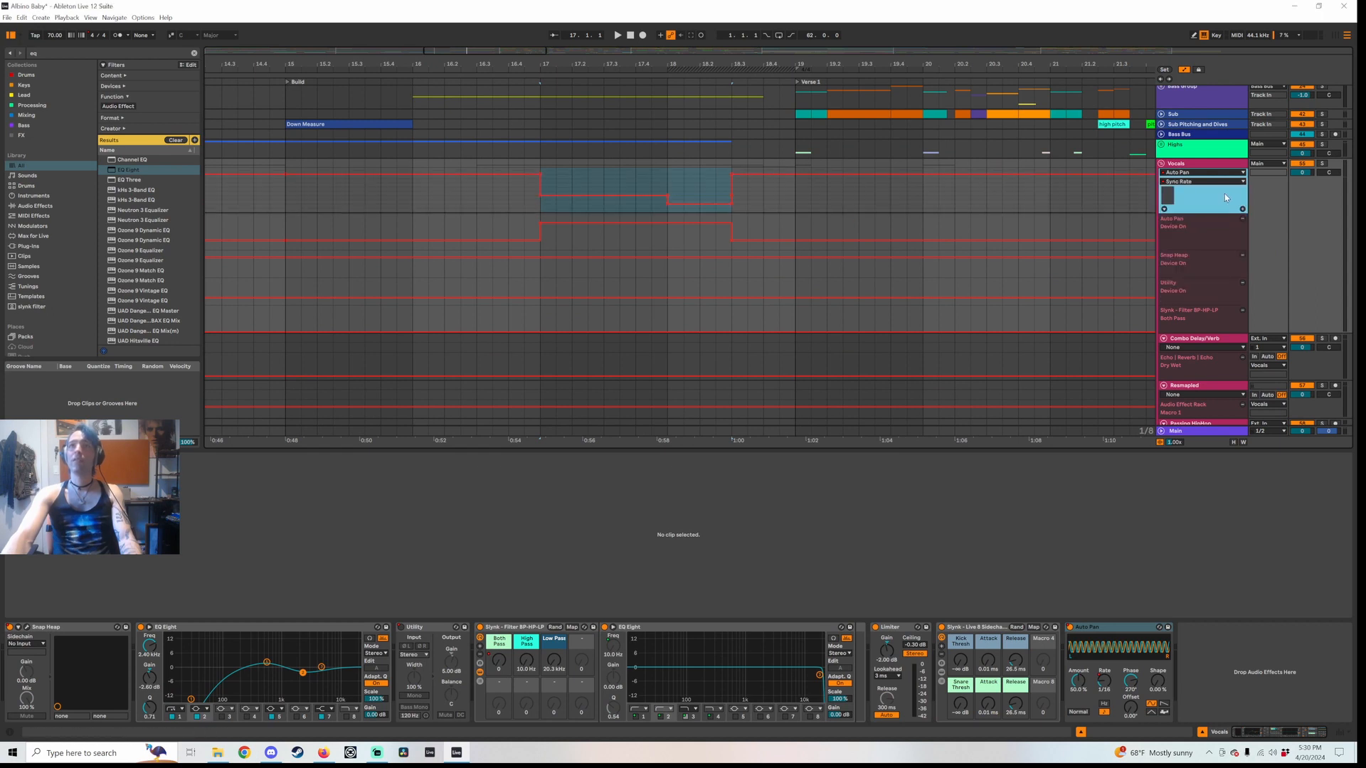
click(1242, 209)
Highlight bar 17 and the first half of bar 18 in the Vocals group to examine the Auto Pan rate automation
drag(540, 177, 667, 183)
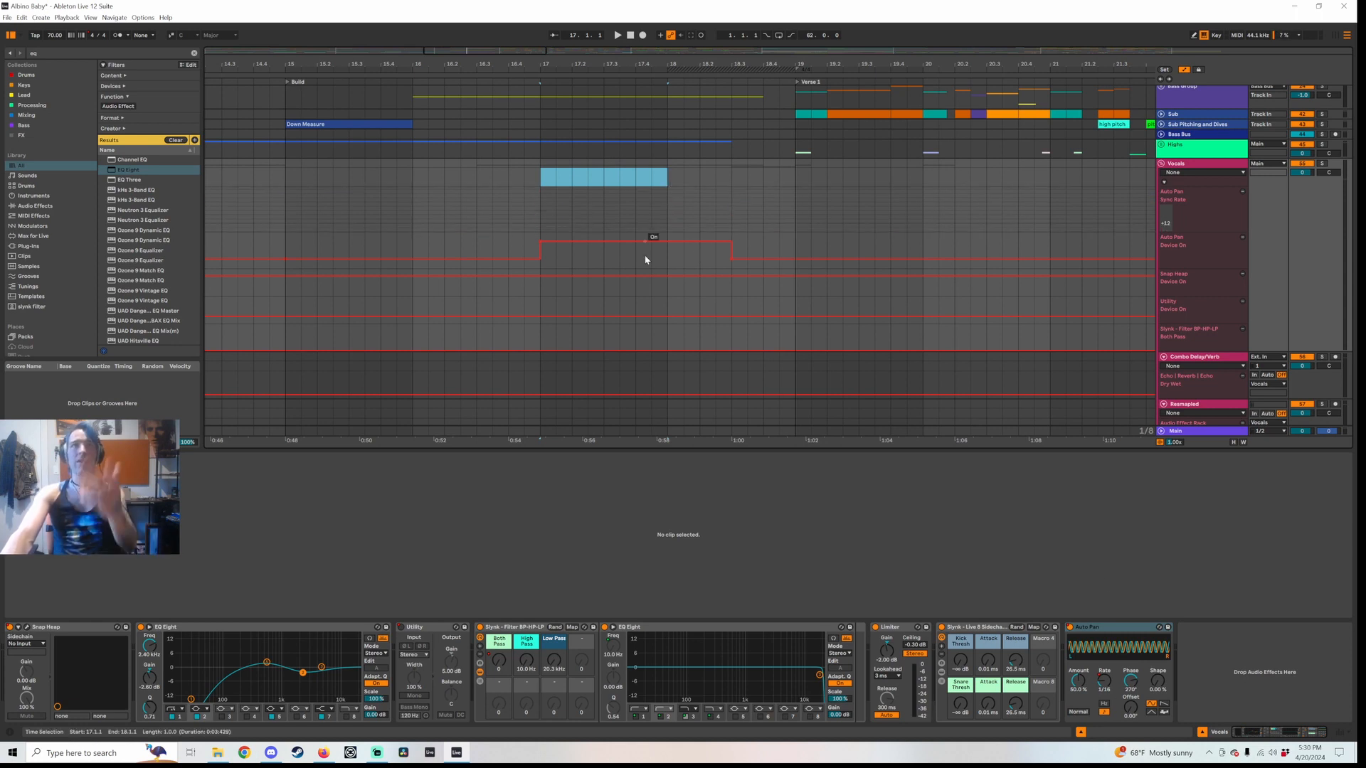
scroll(642, 253, up, 3)
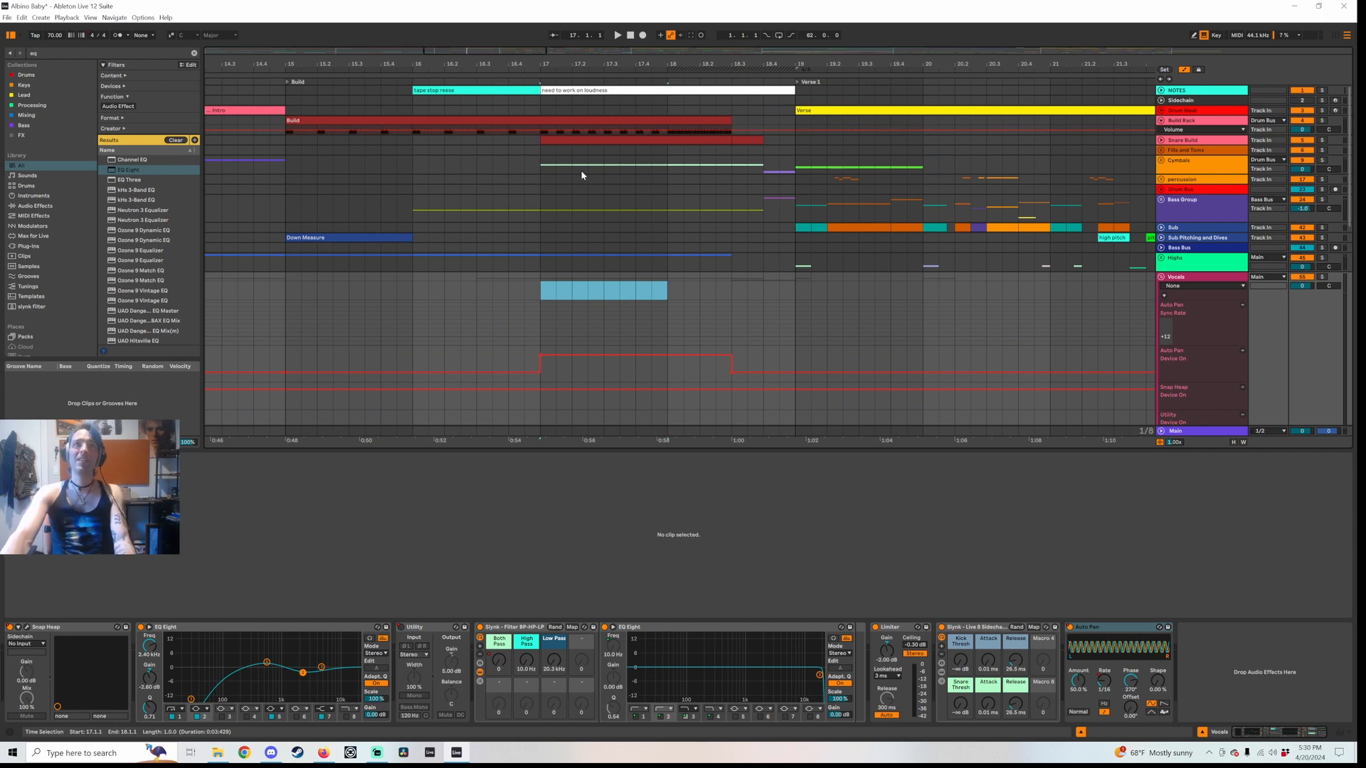
drag(667, 291, 733, 302)
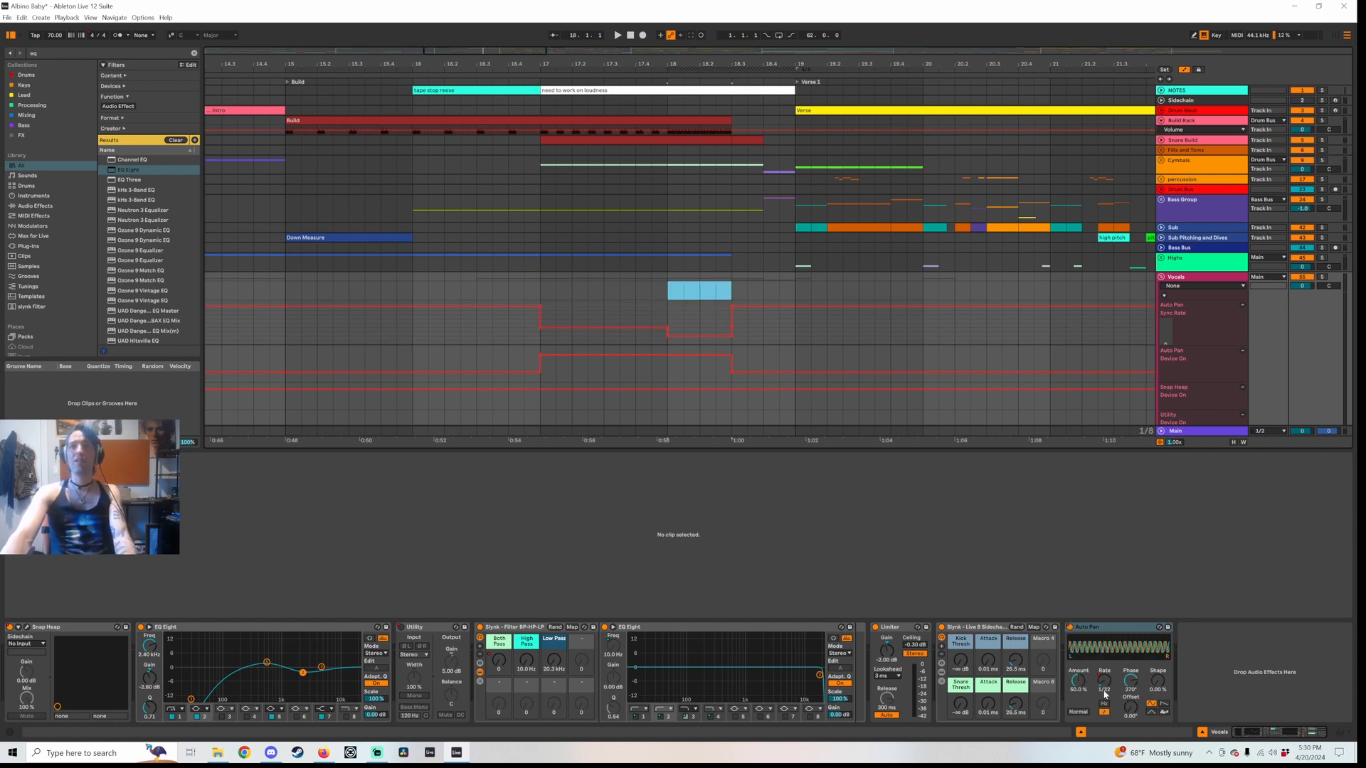
Hide the automation lanes and fold the Vocals group
scroll(427, 306, down, 5)
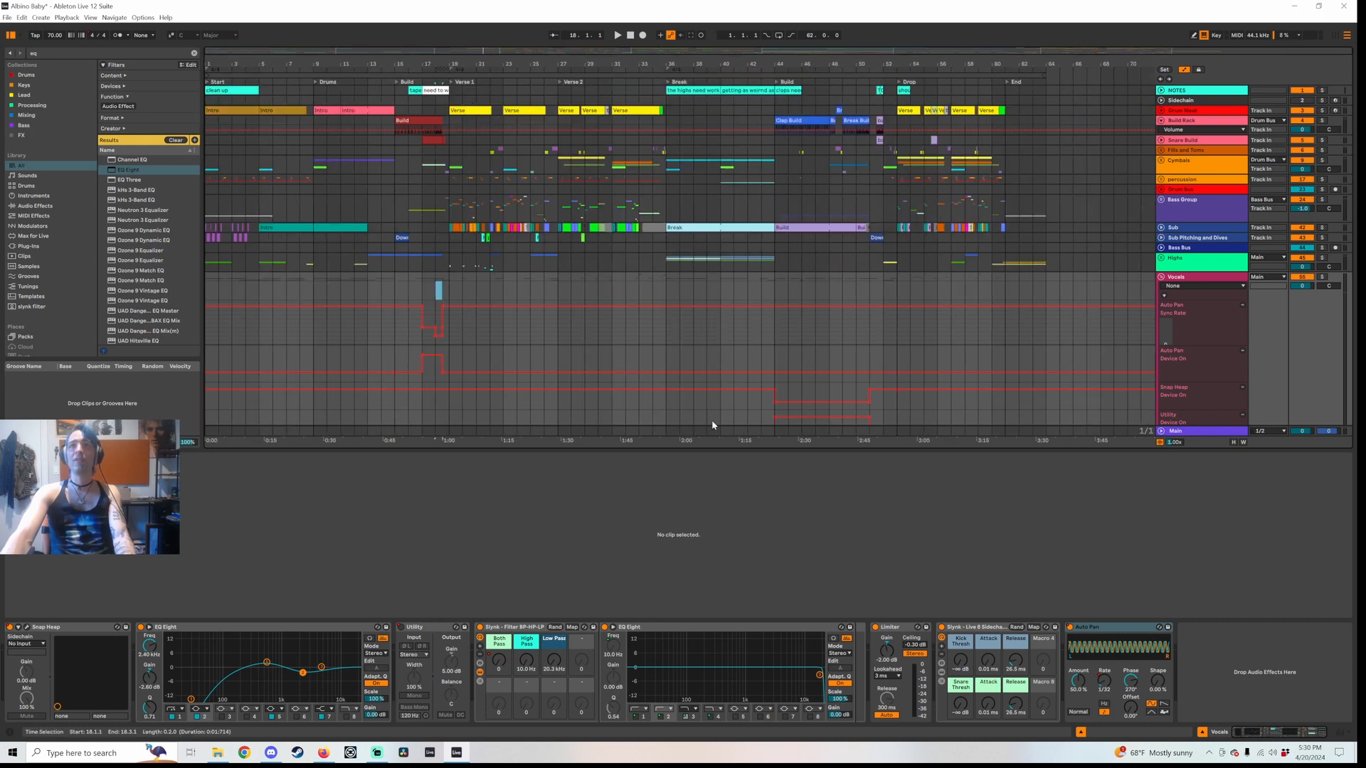
scroll(765, 357, down, 2)
scroll(766, 357, up, 2)
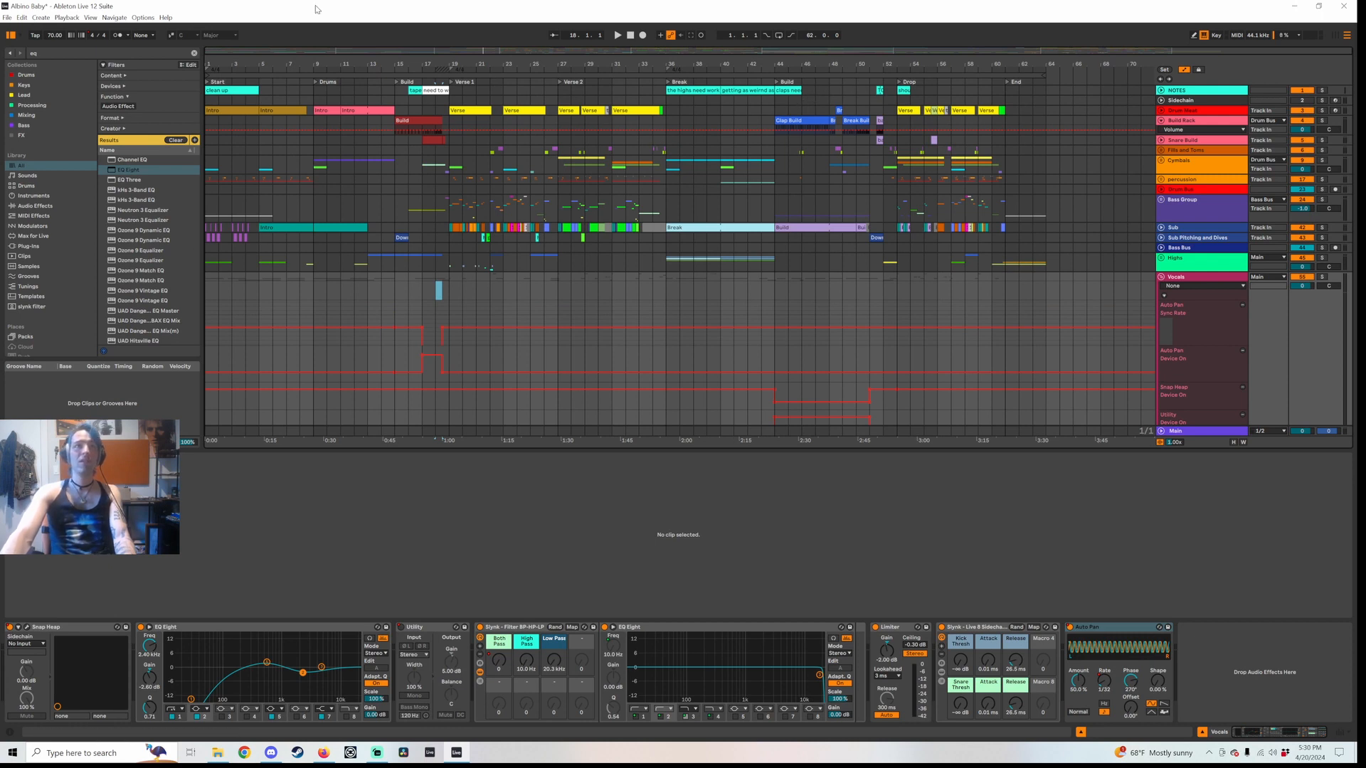
click(1184, 70)
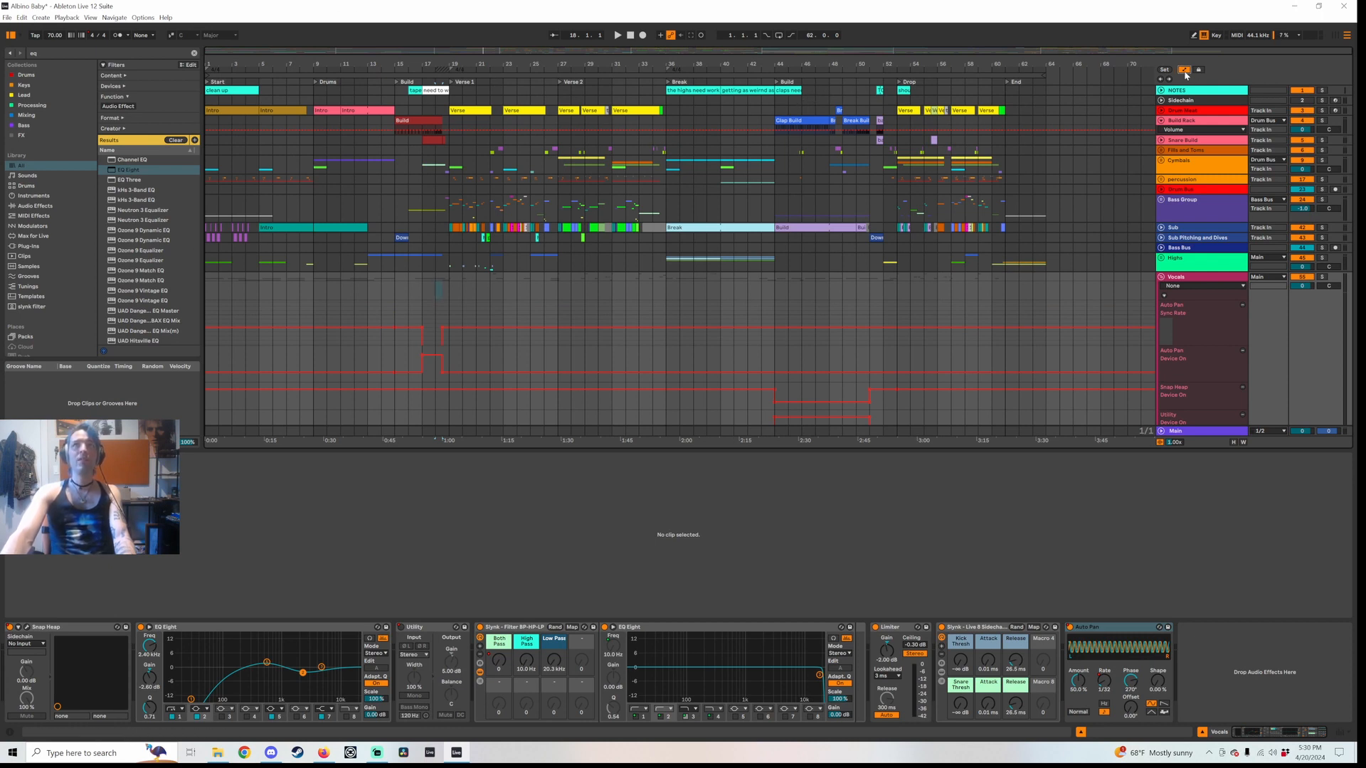
click(1163, 278)
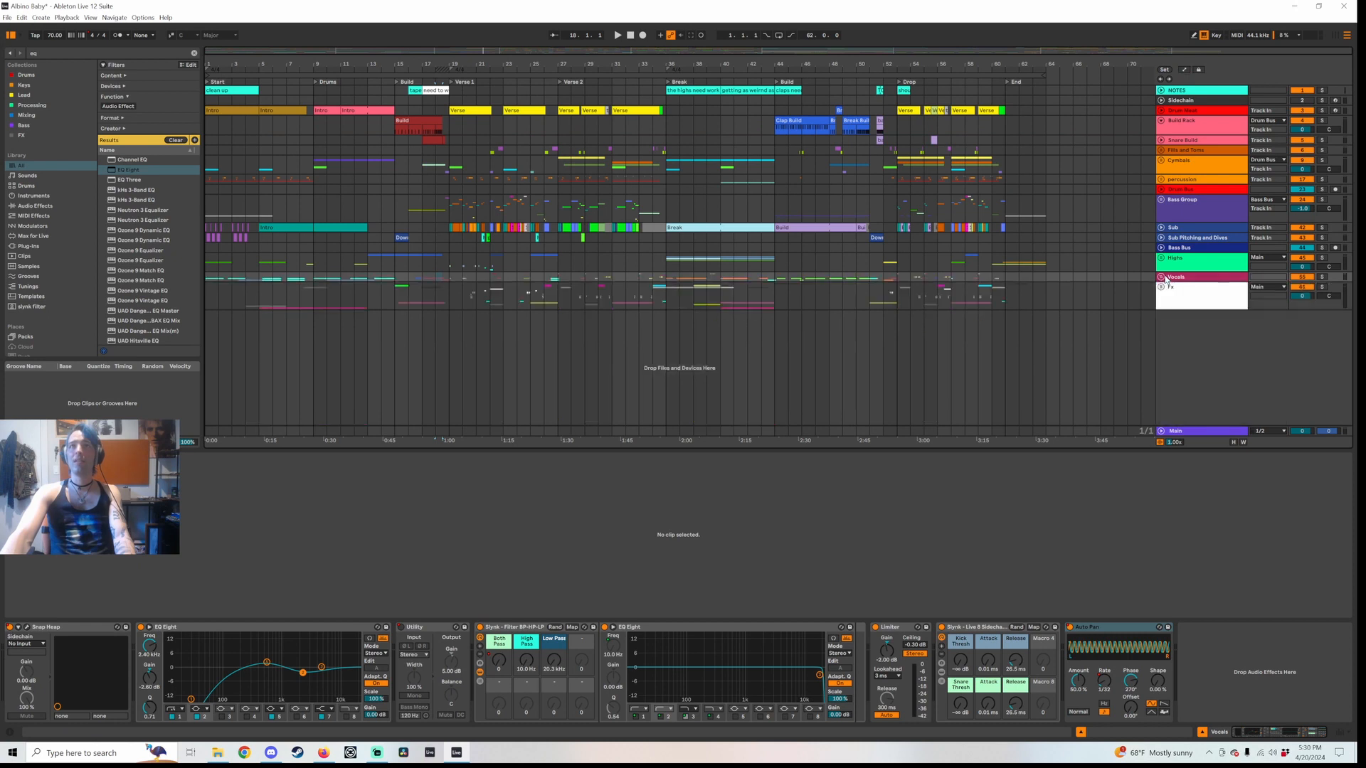
Open the Build Rack's clip in the Build section and show the Vocals group's device chain again
drag(406, 67, 444, 122)
click(444, 121)
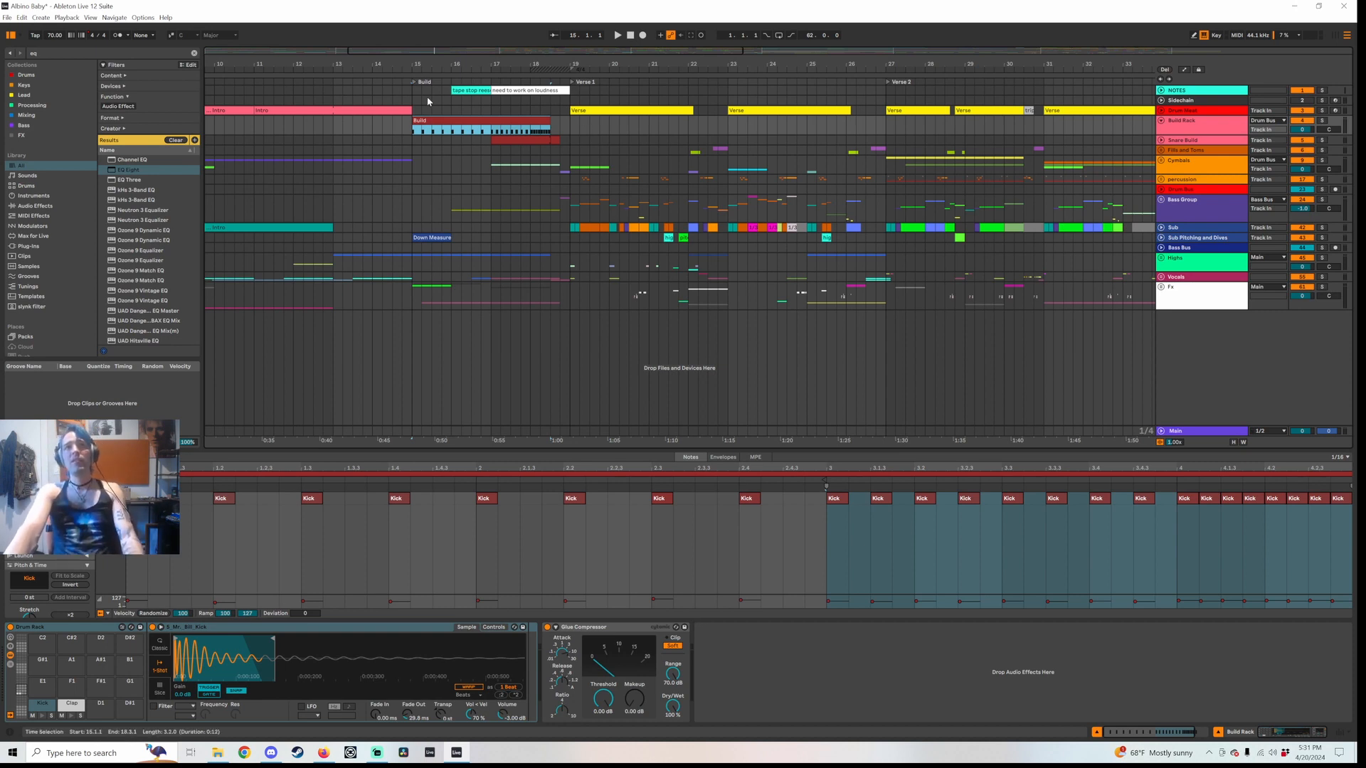
key(minus)
click(466, 266)
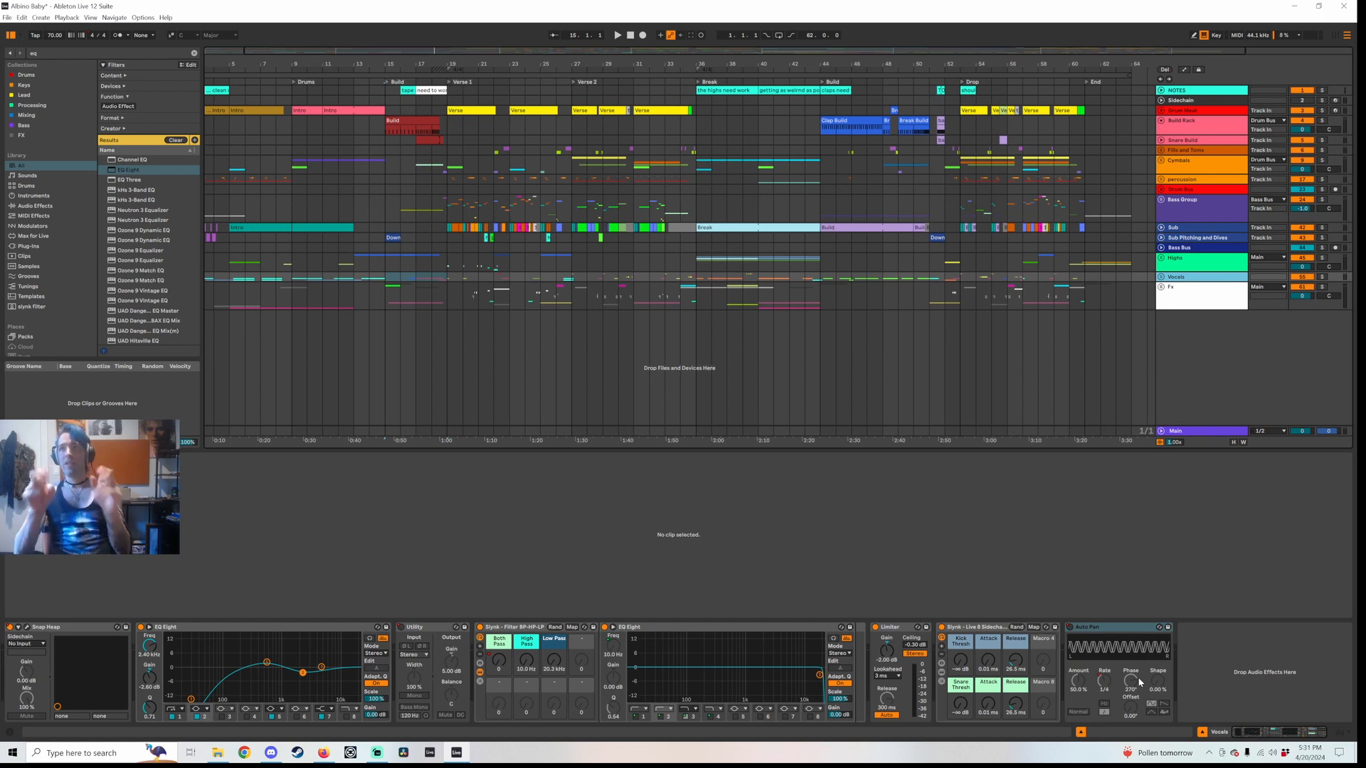
Play the arrangement from the Build through Verse 1 and highlight bars 19 to 27 in the Bass Group
click(319, 214)
key(space)
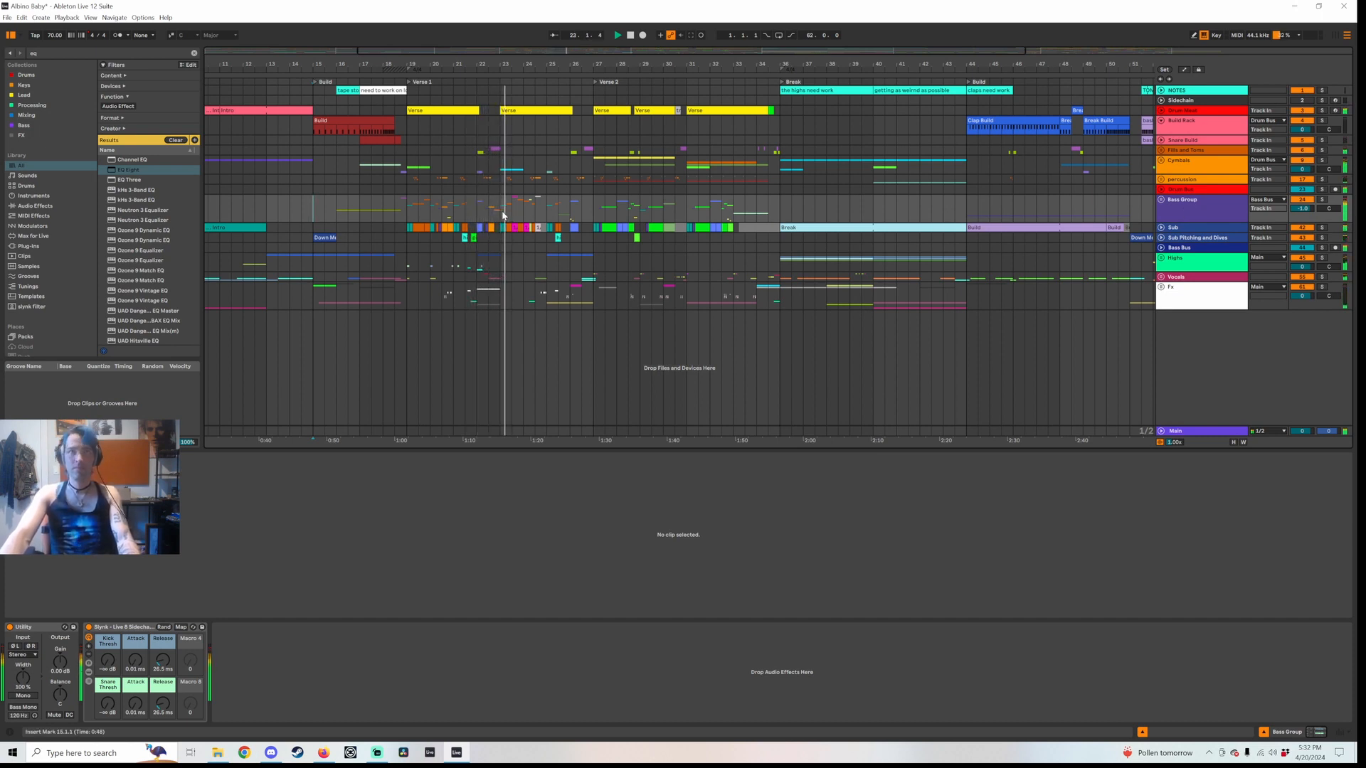
drag(598, 212, 409, 212)
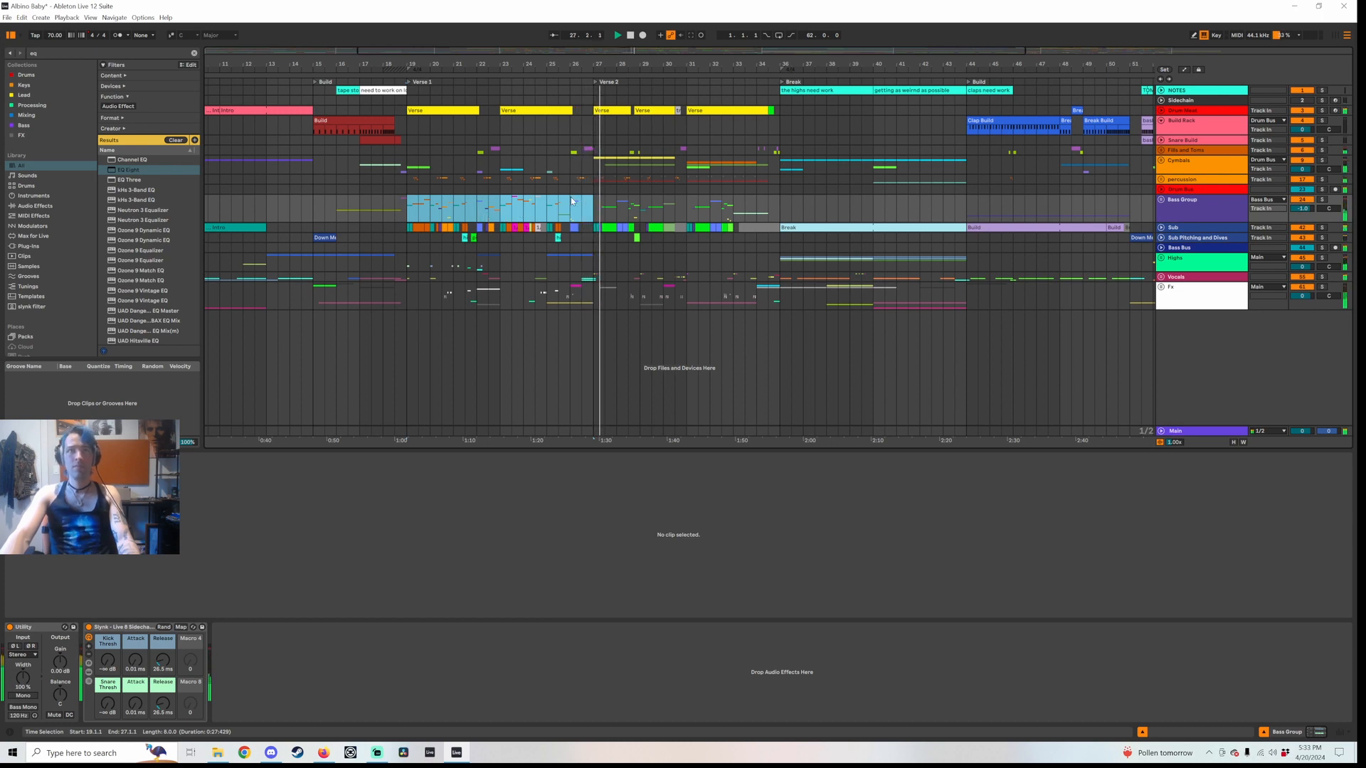
Unfold the Vocals group, open the first Verse 1 clip of DP Vocals Pitched to Key and select the track's Echo device
click(1160, 277)
scroll(996, 299, down, 2)
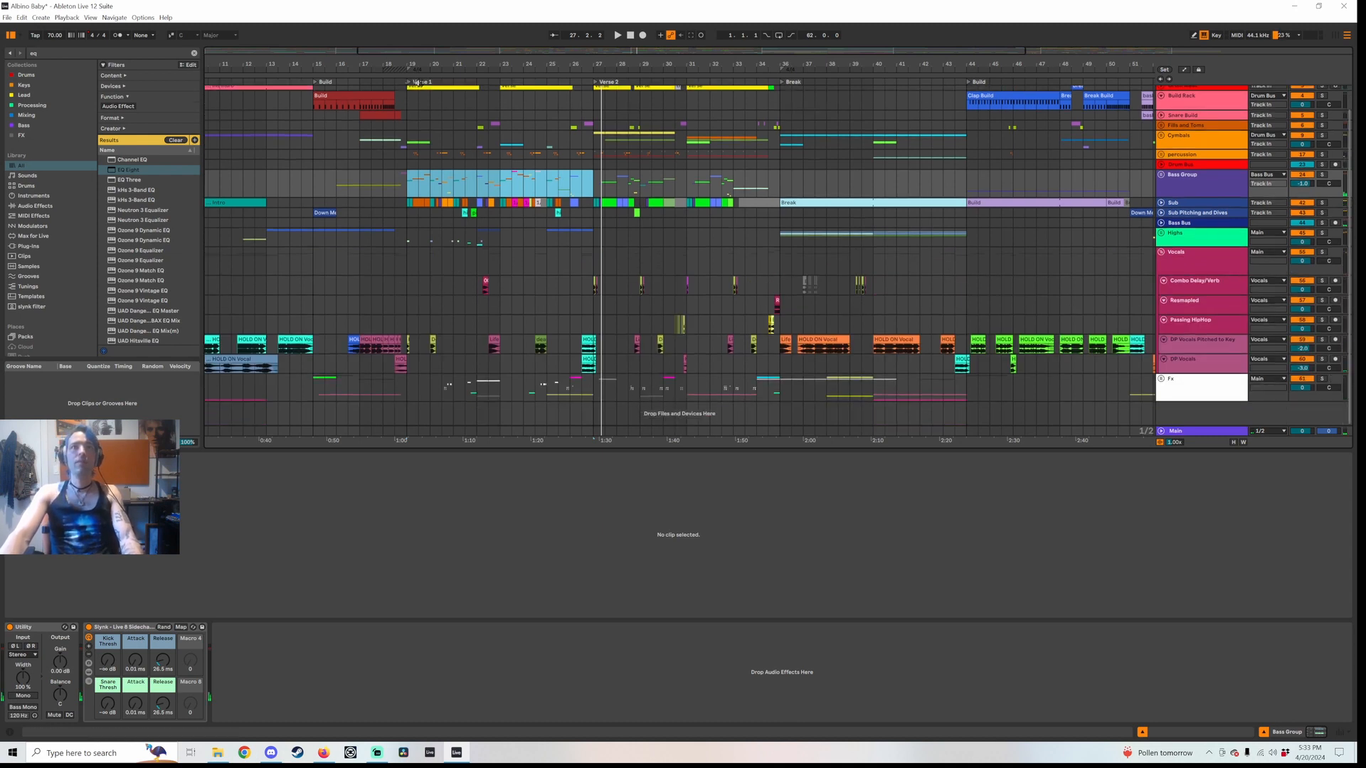
drag(458, 63, 377, 412)
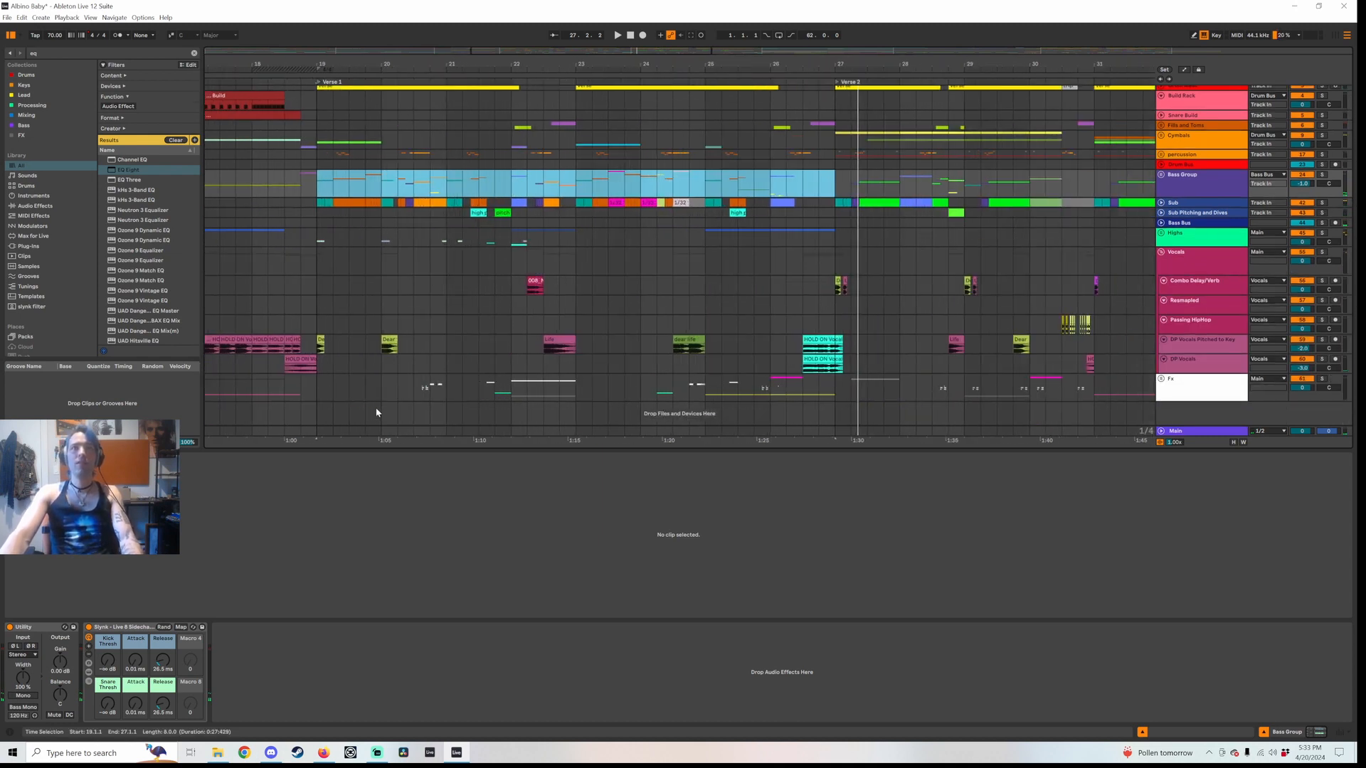
click(316, 353)
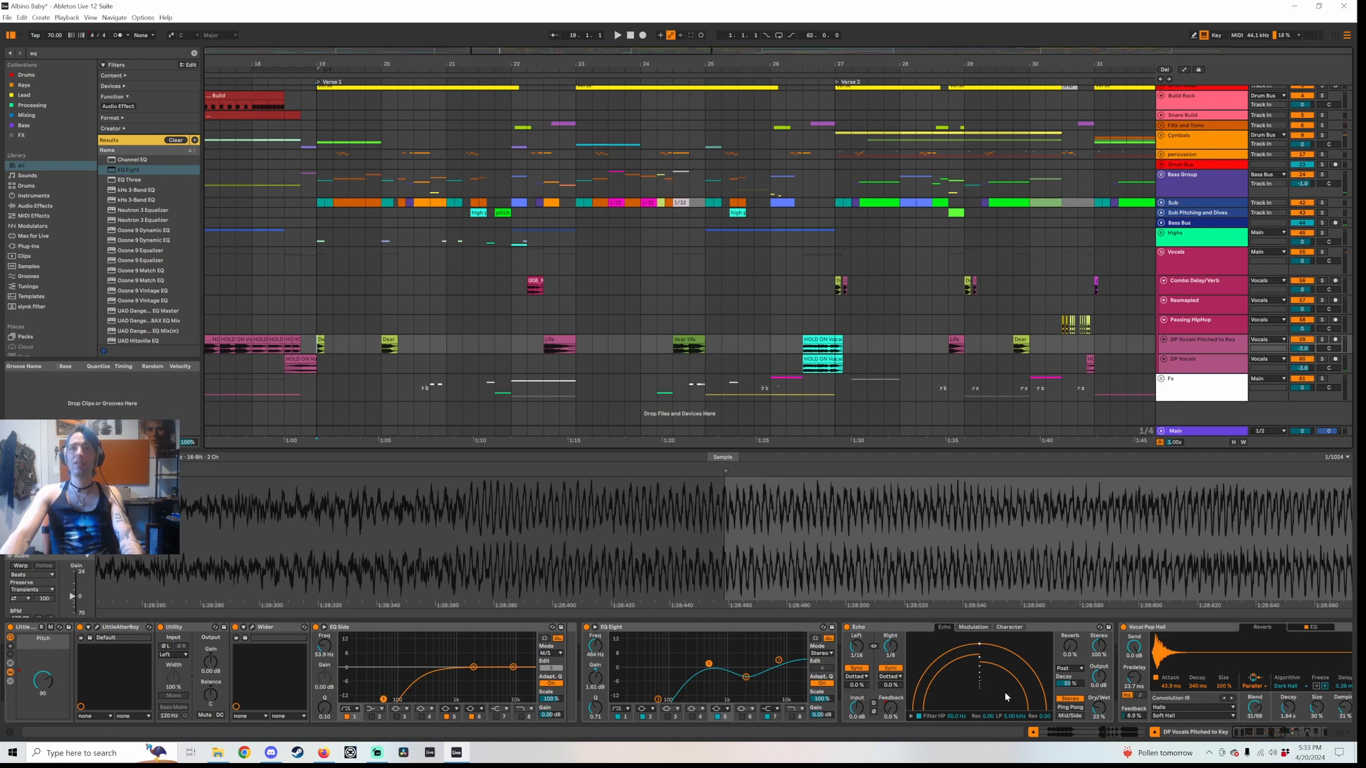
click(882, 628)
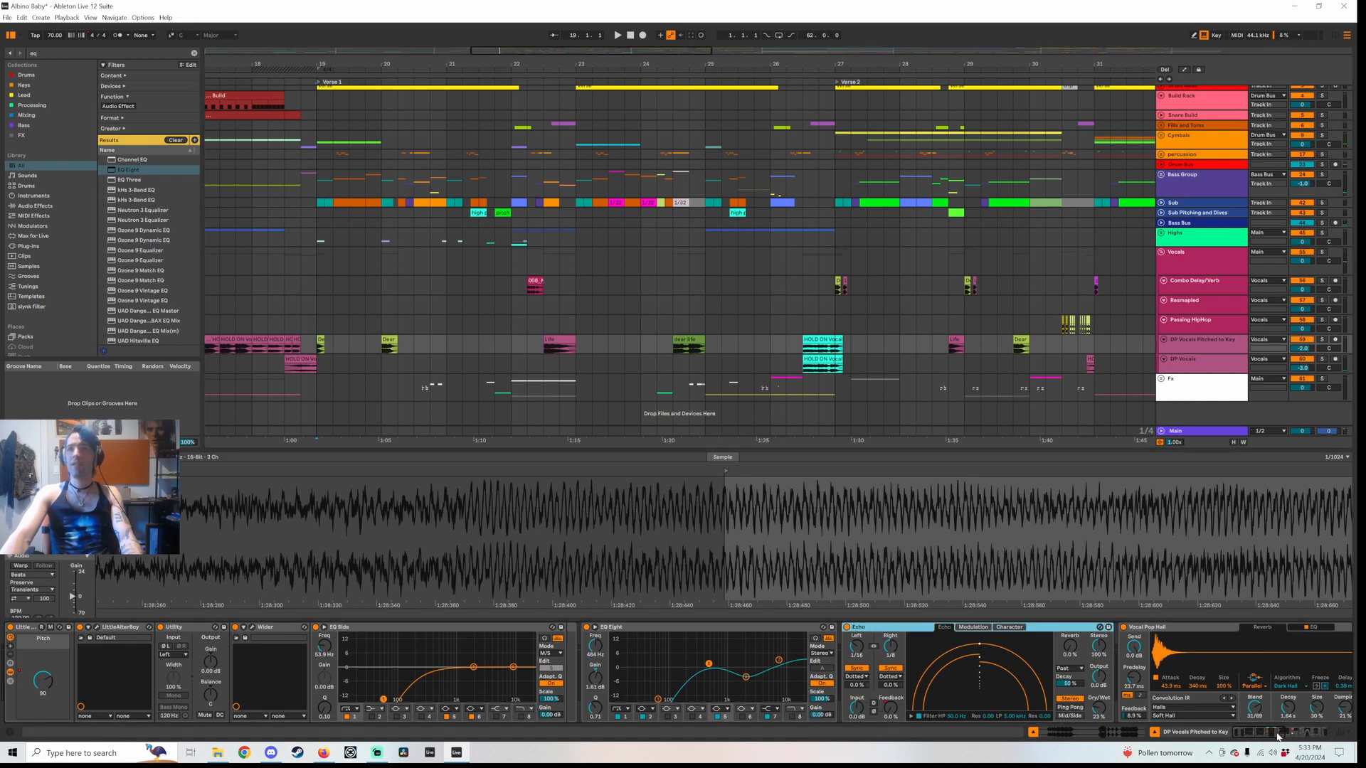
Open the soothe2 plug-in window at the end of the DP Vocals Pitched to Key chain, examine its curve and close it
click(1278, 734)
click(1192, 627)
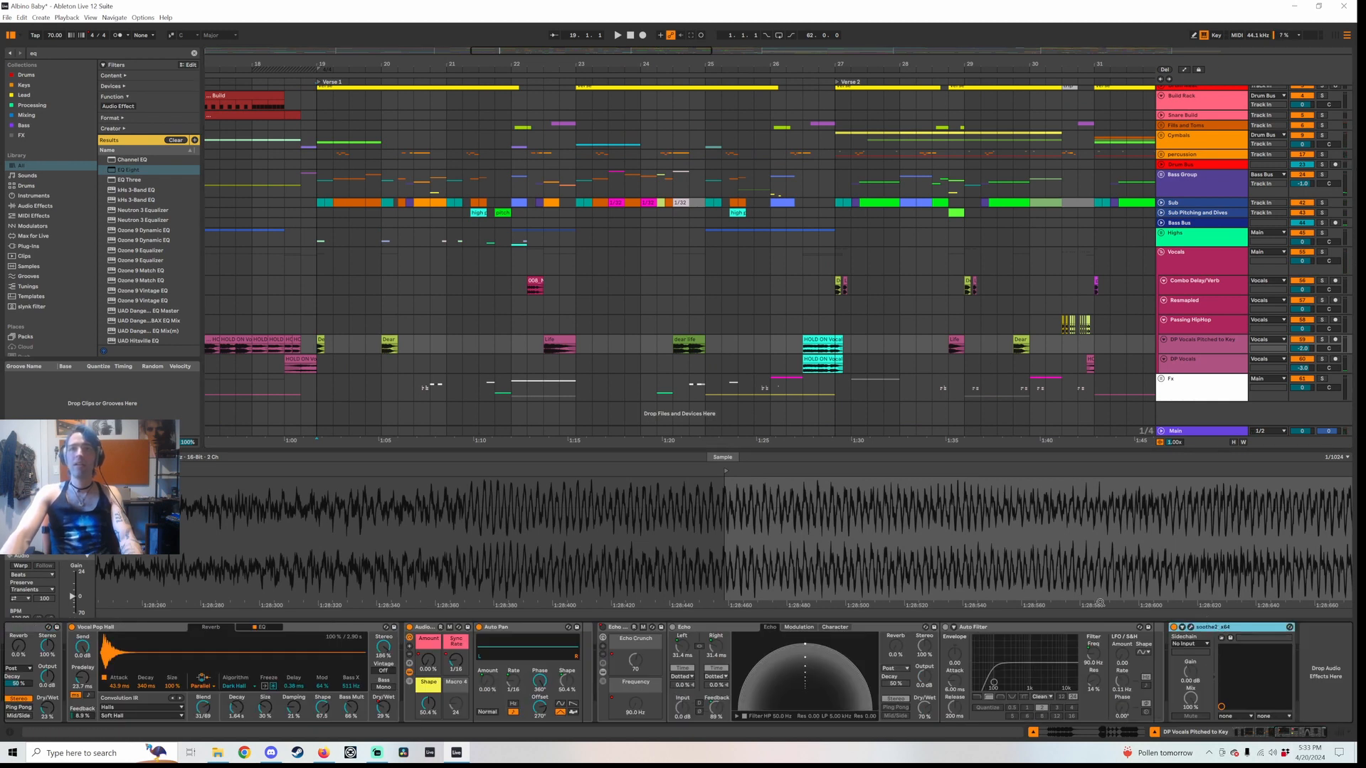
click(1190, 627)
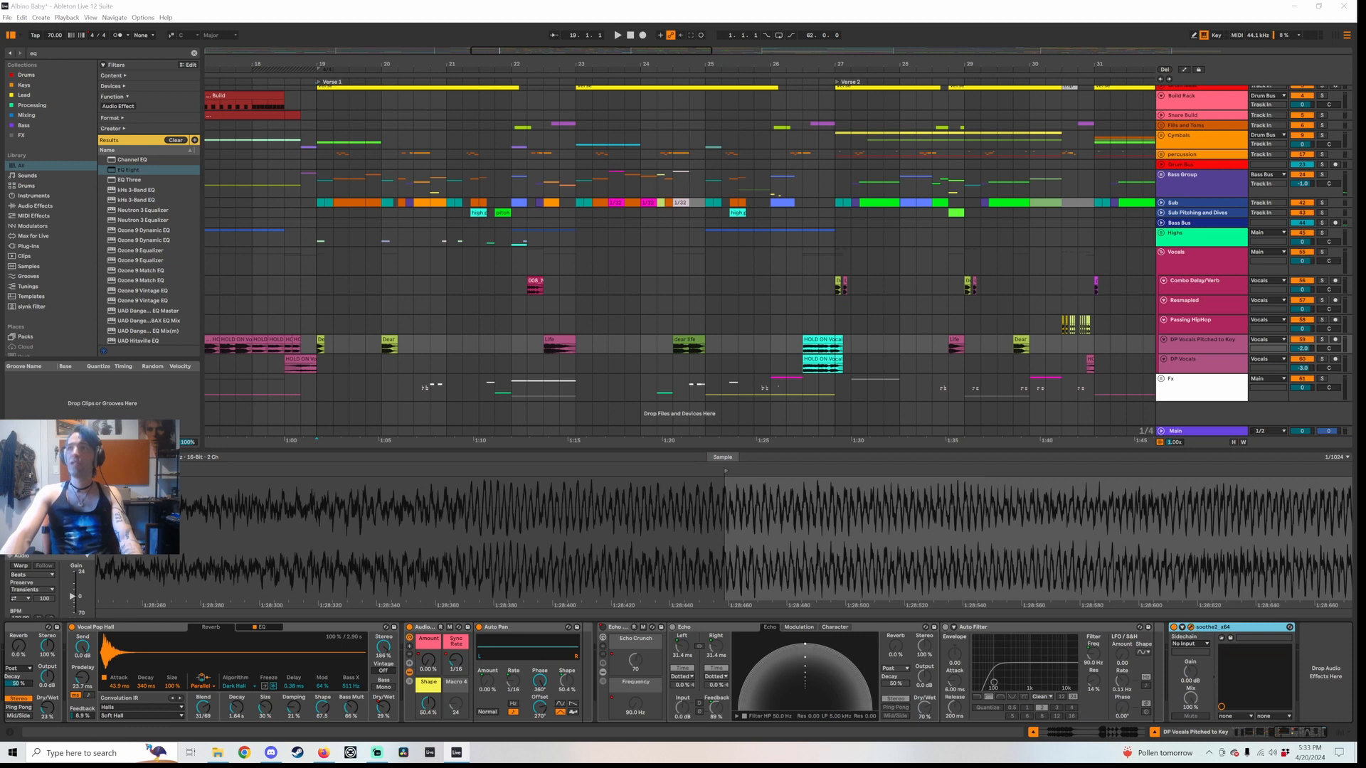
drag(837, 254, 846, 239)
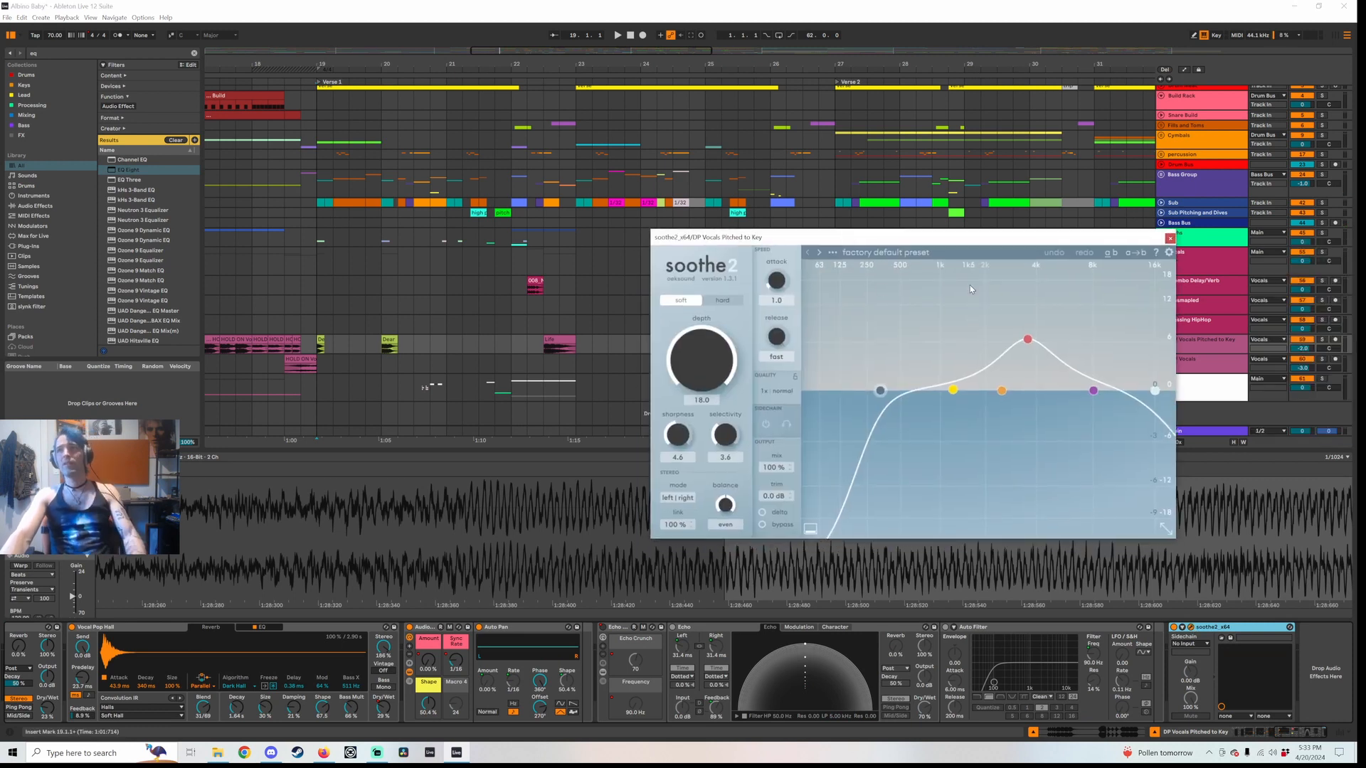
drag(1057, 241, 1062, 172)
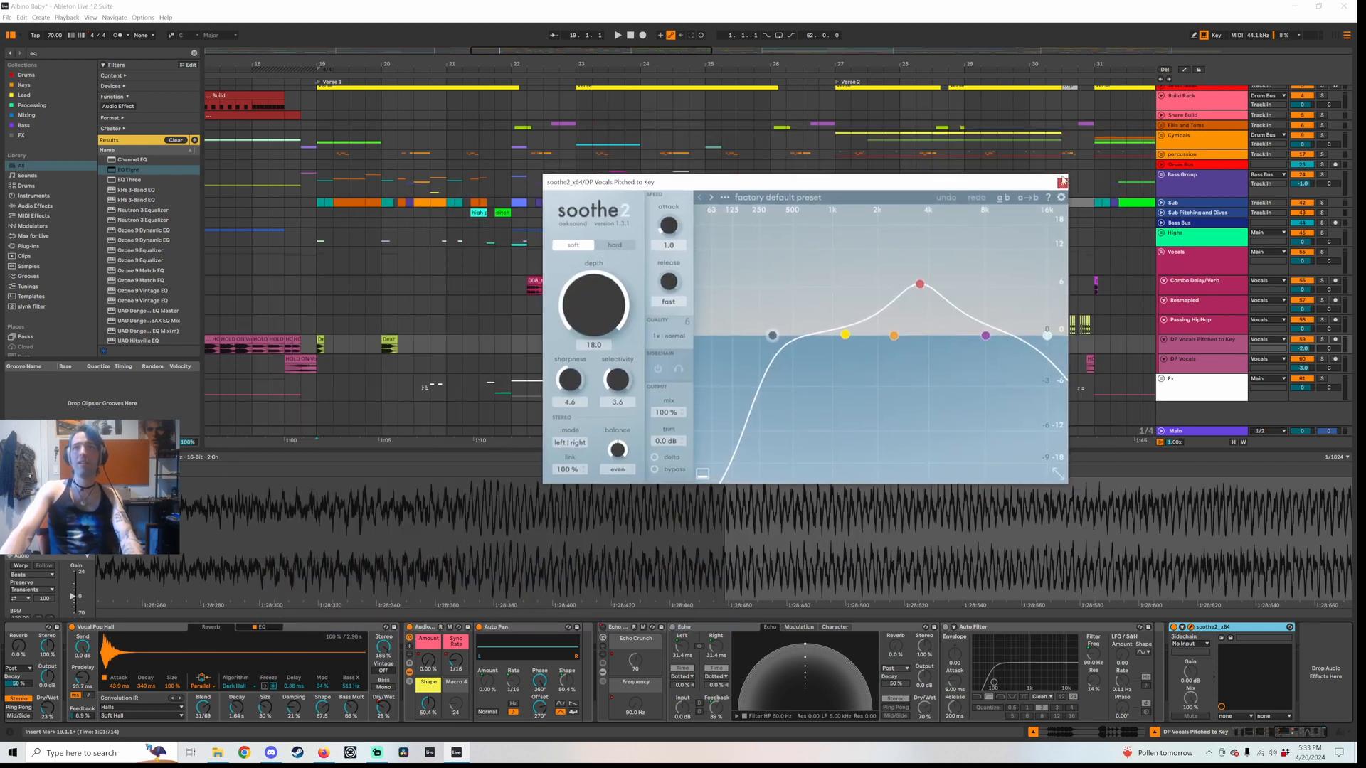
click(1062, 182)
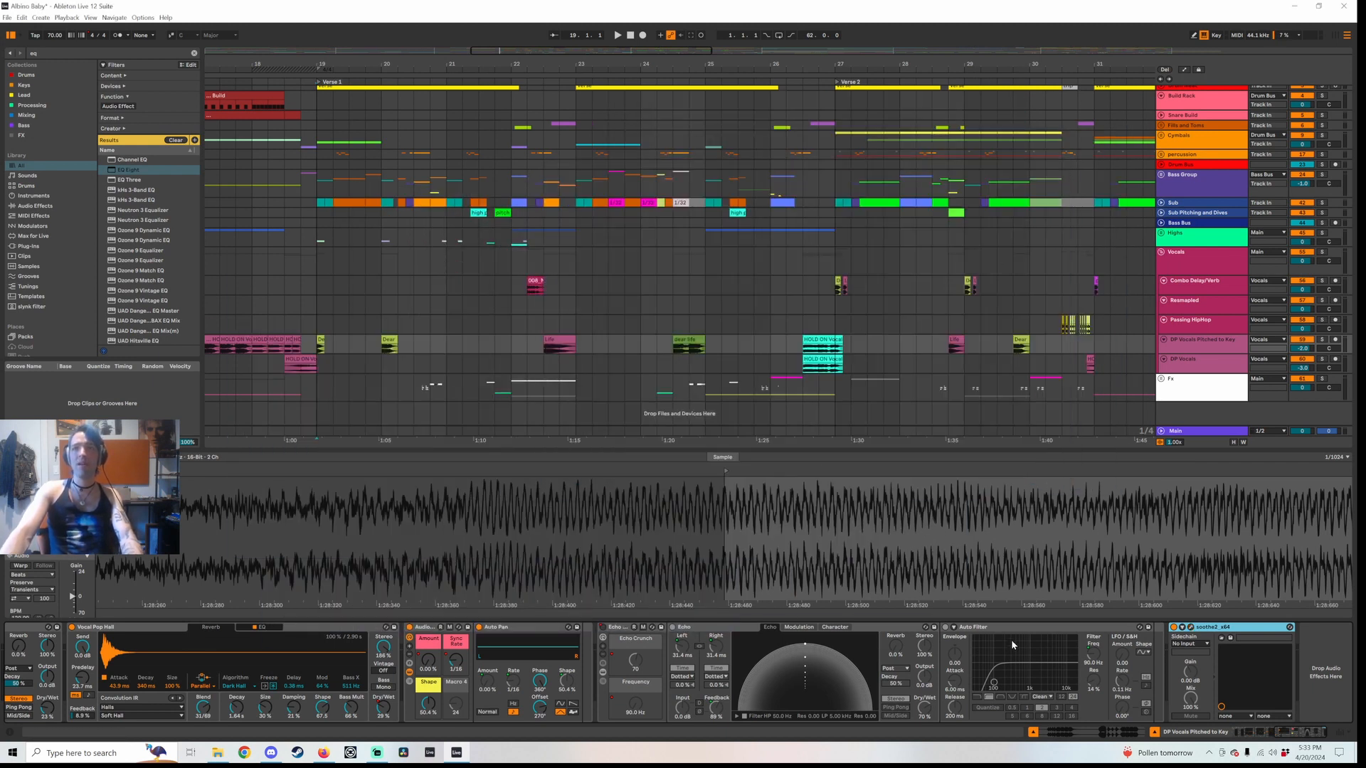
Examine the Echo Crunch rack and the Auto Pan rack in the DP Vocals Pitched to Key chain
click(616, 626)
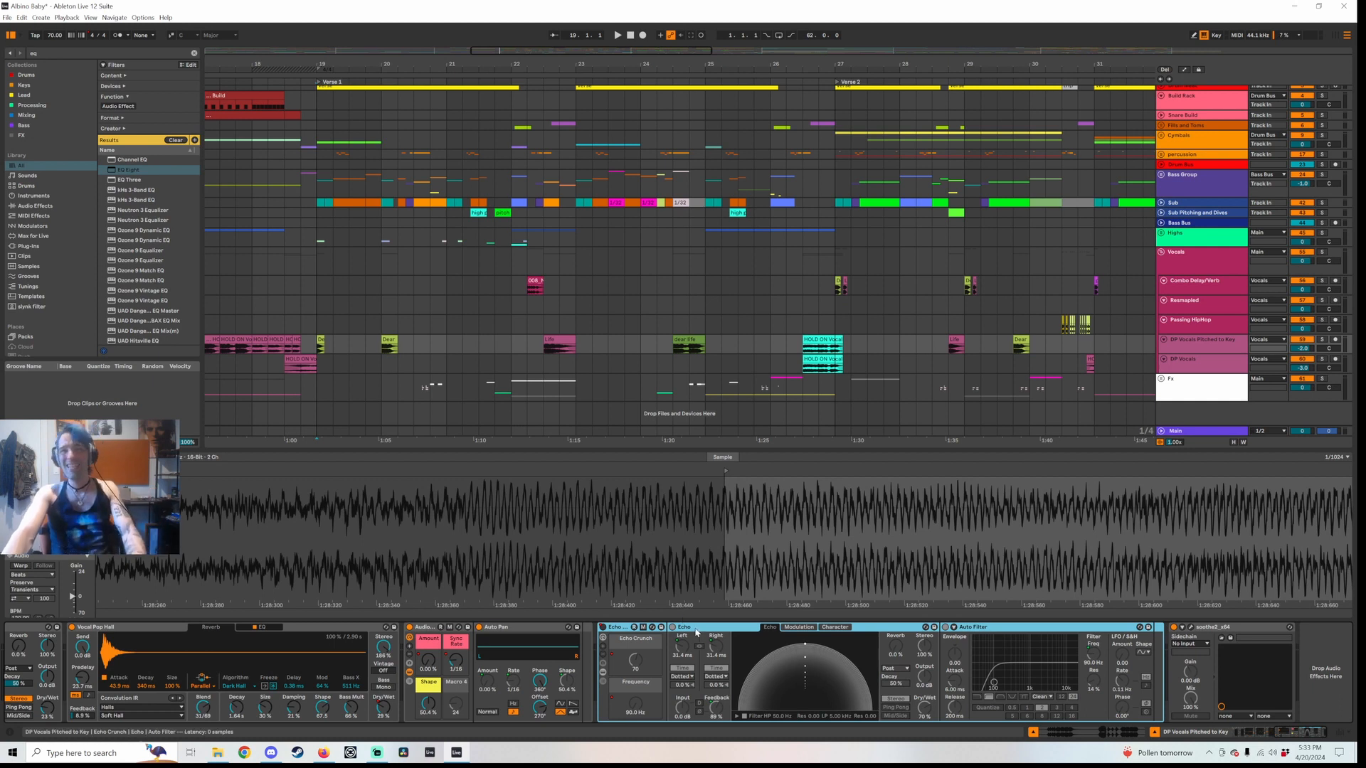
drag(1335, 731, 1176, 738)
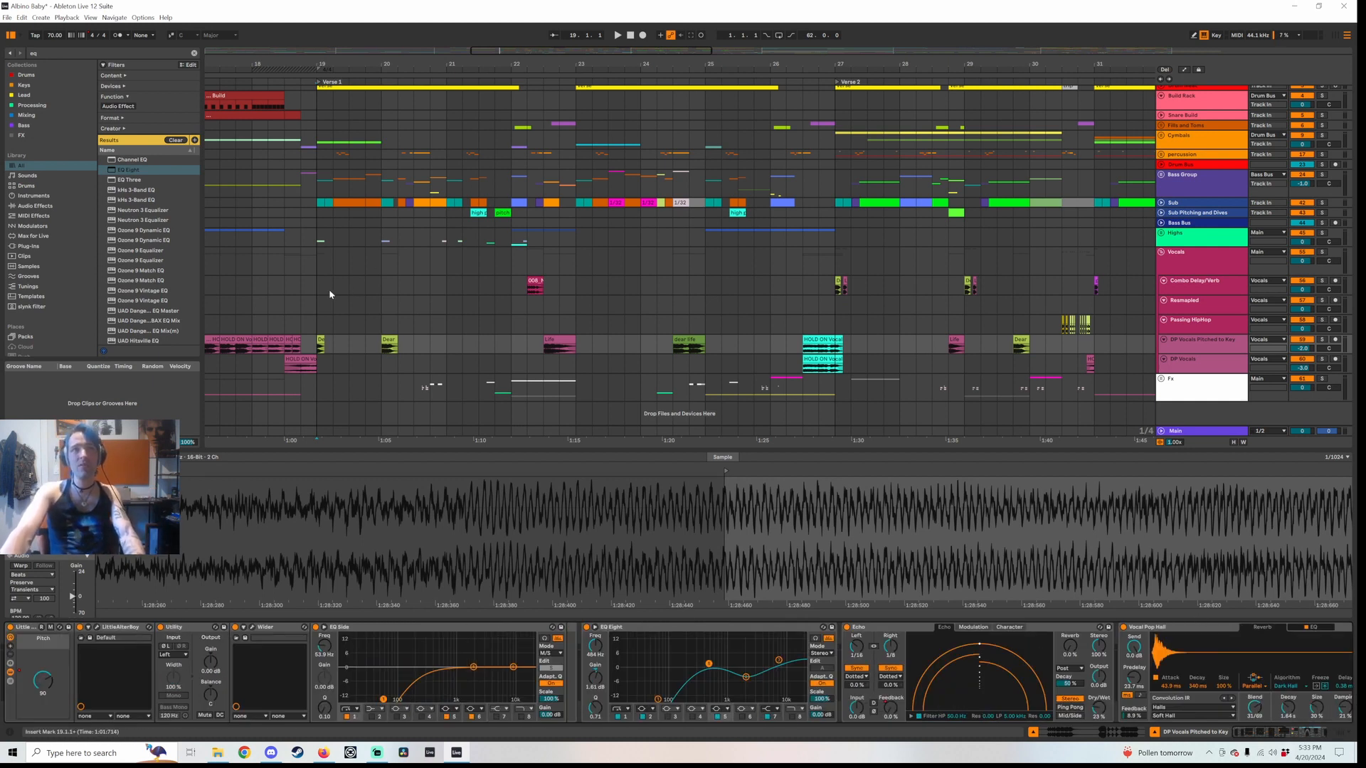
click(1316, 732)
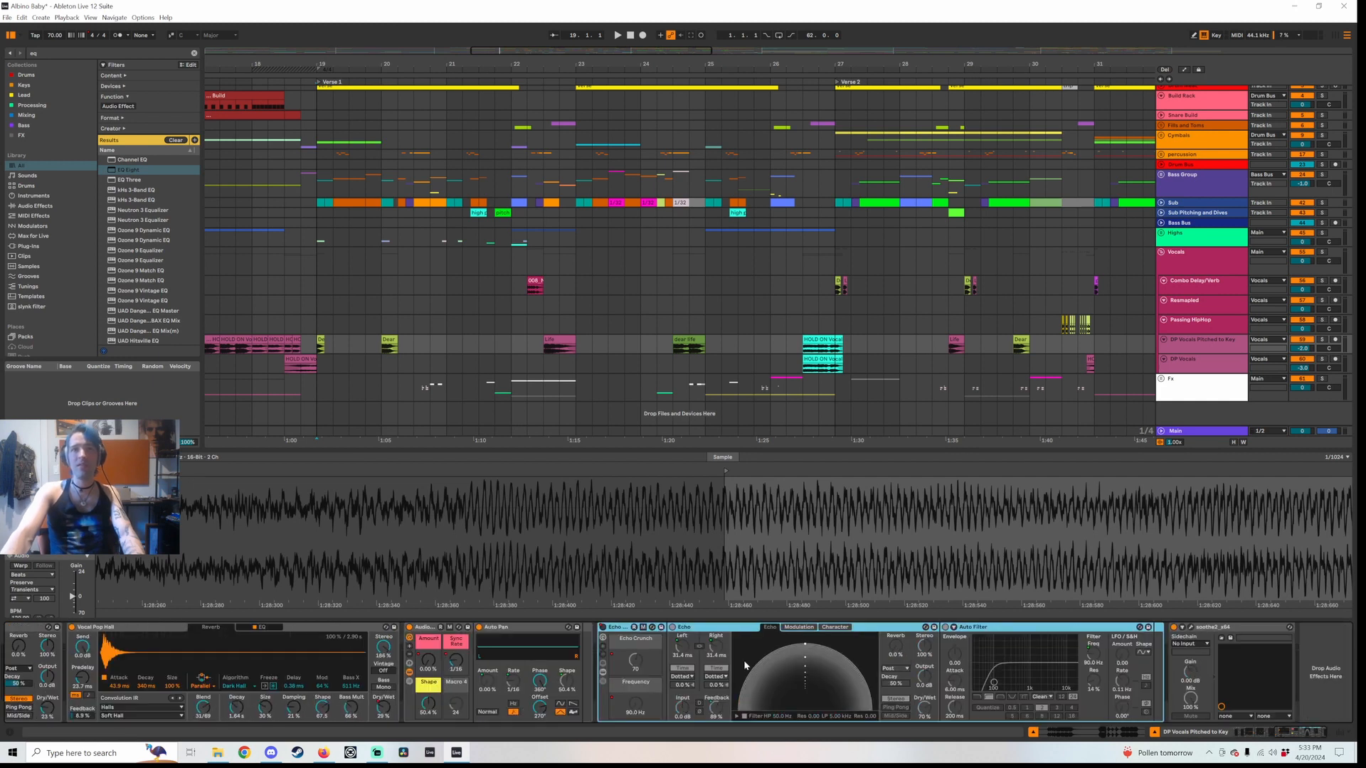
click(423, 627)
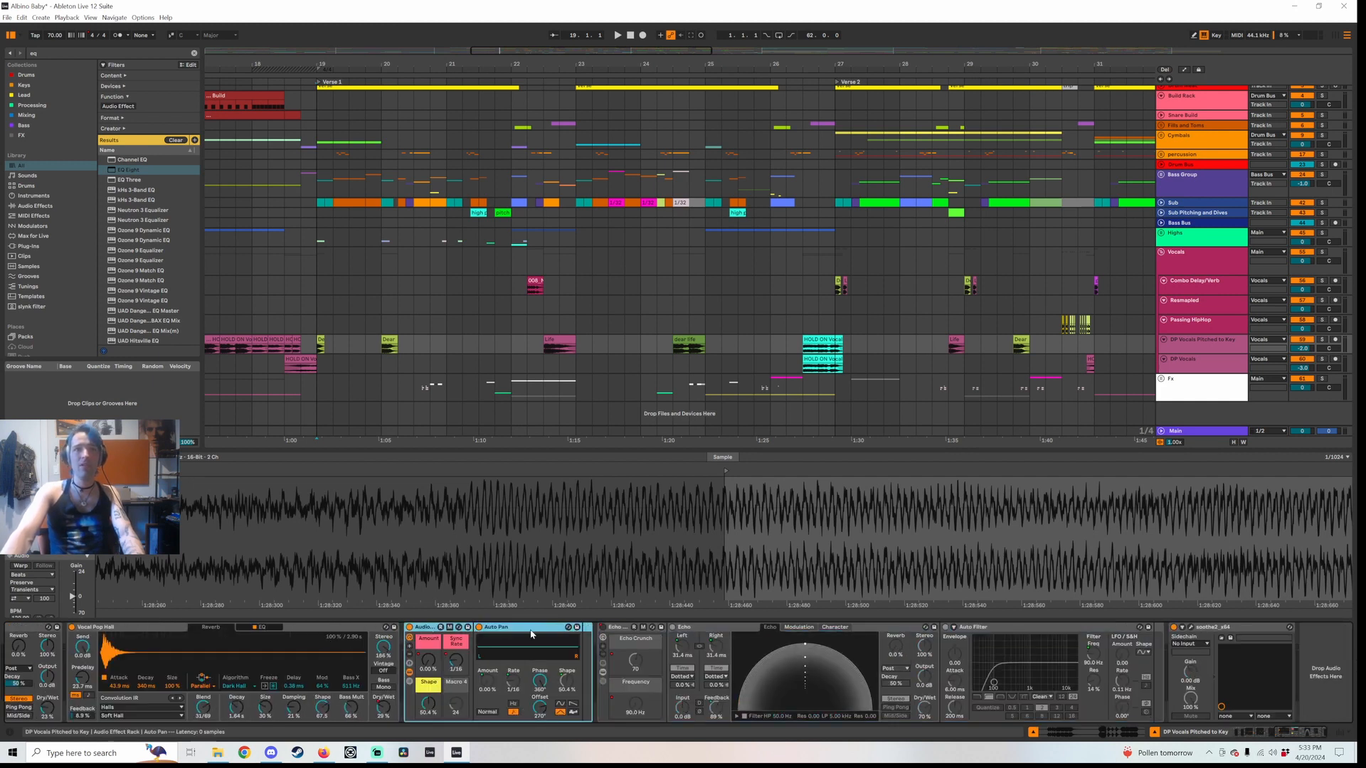
click(623, 627)
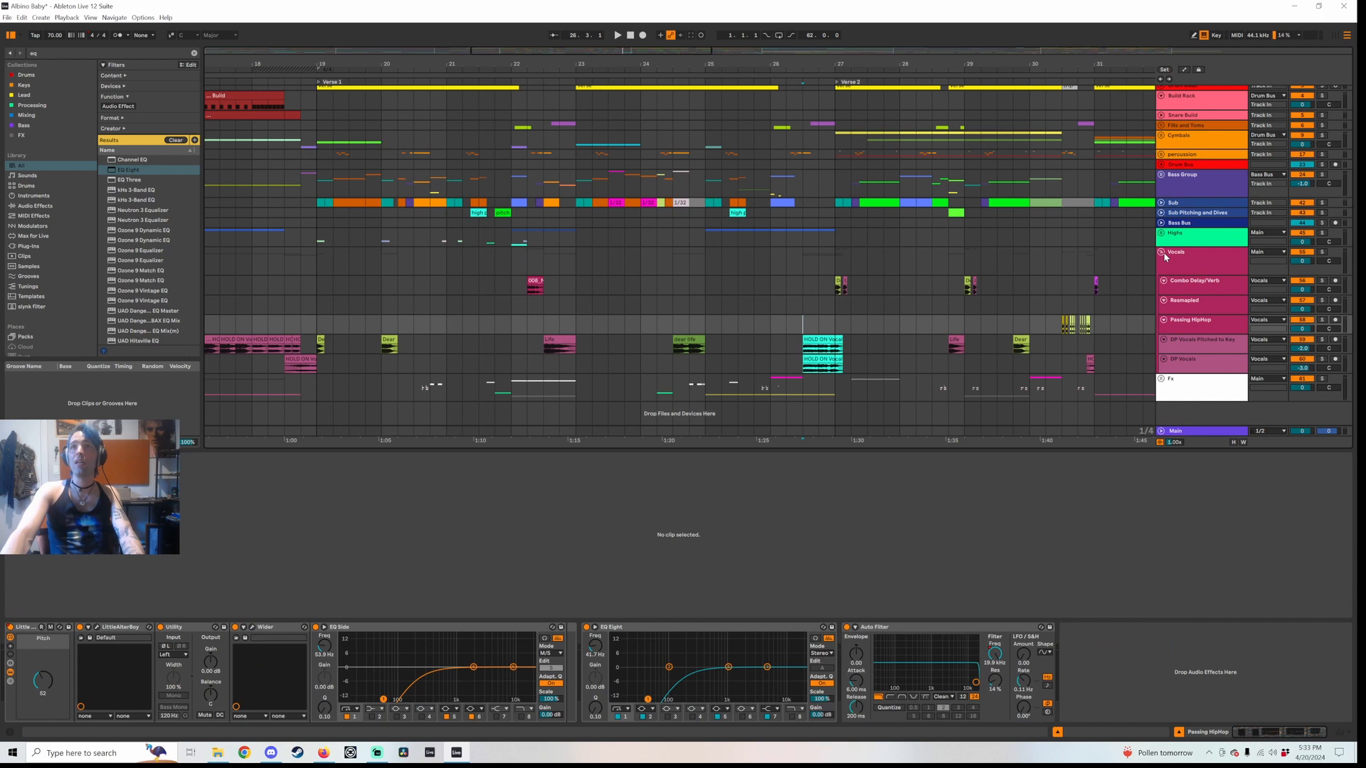
Fold the Vocals group and unfold the Bass Group to examine its Verse 1 clips
click(1162, 252)
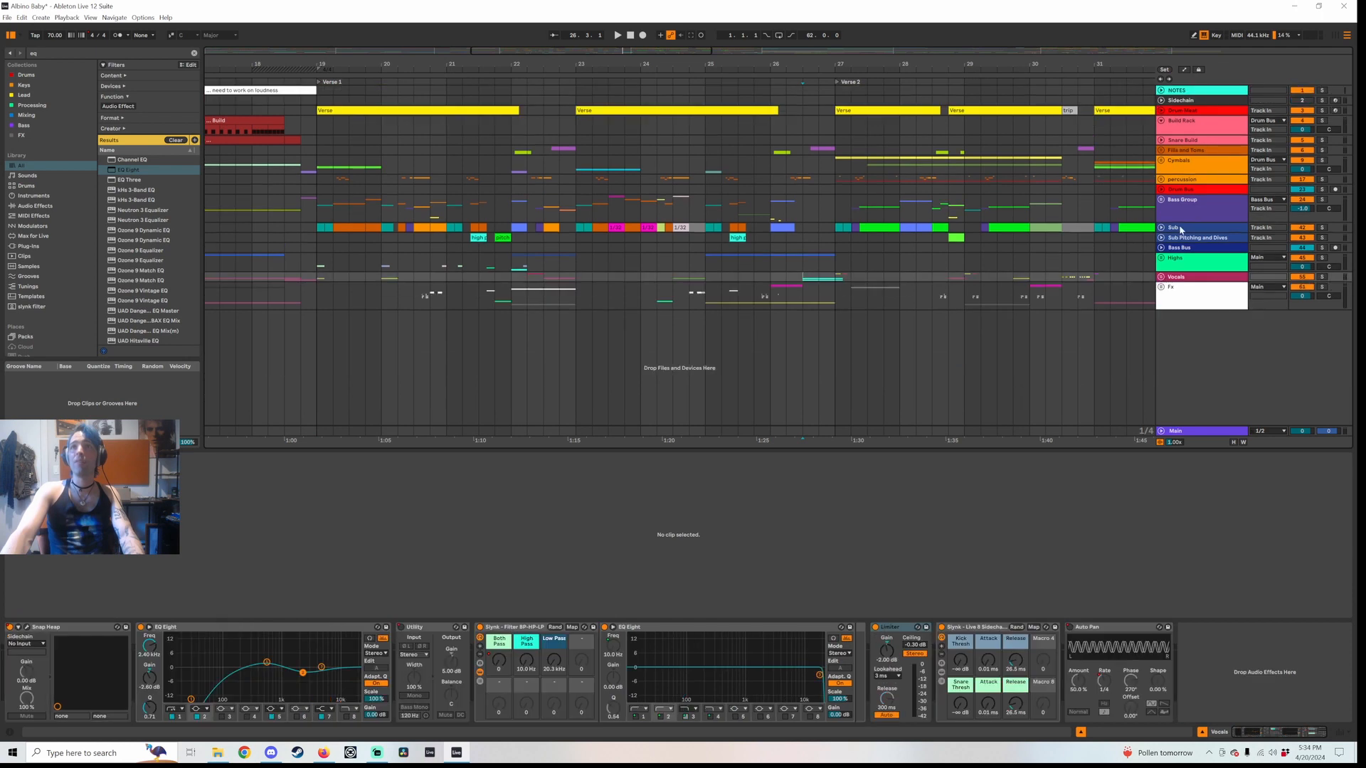
click(1161, 201)
scroll(514, 184, down, 3)
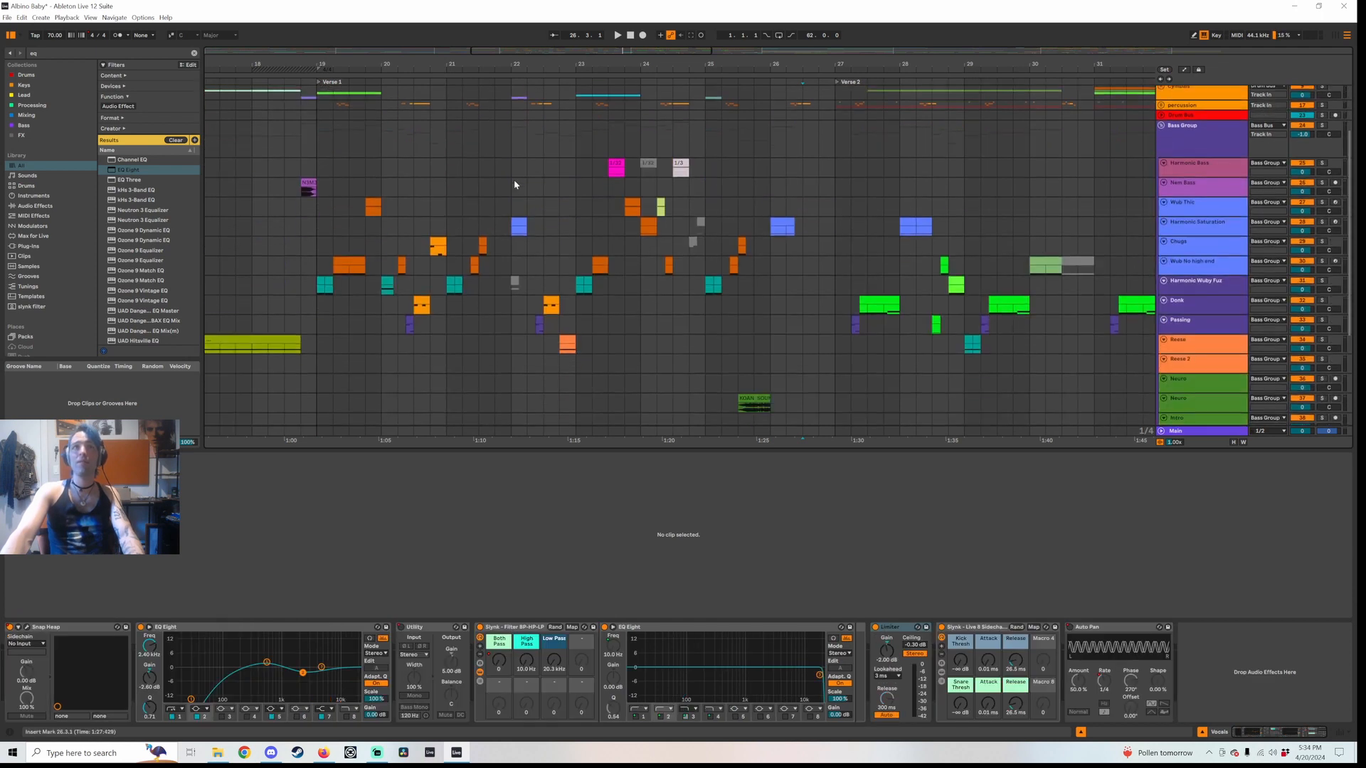
drag(442, 74, 486, 133)
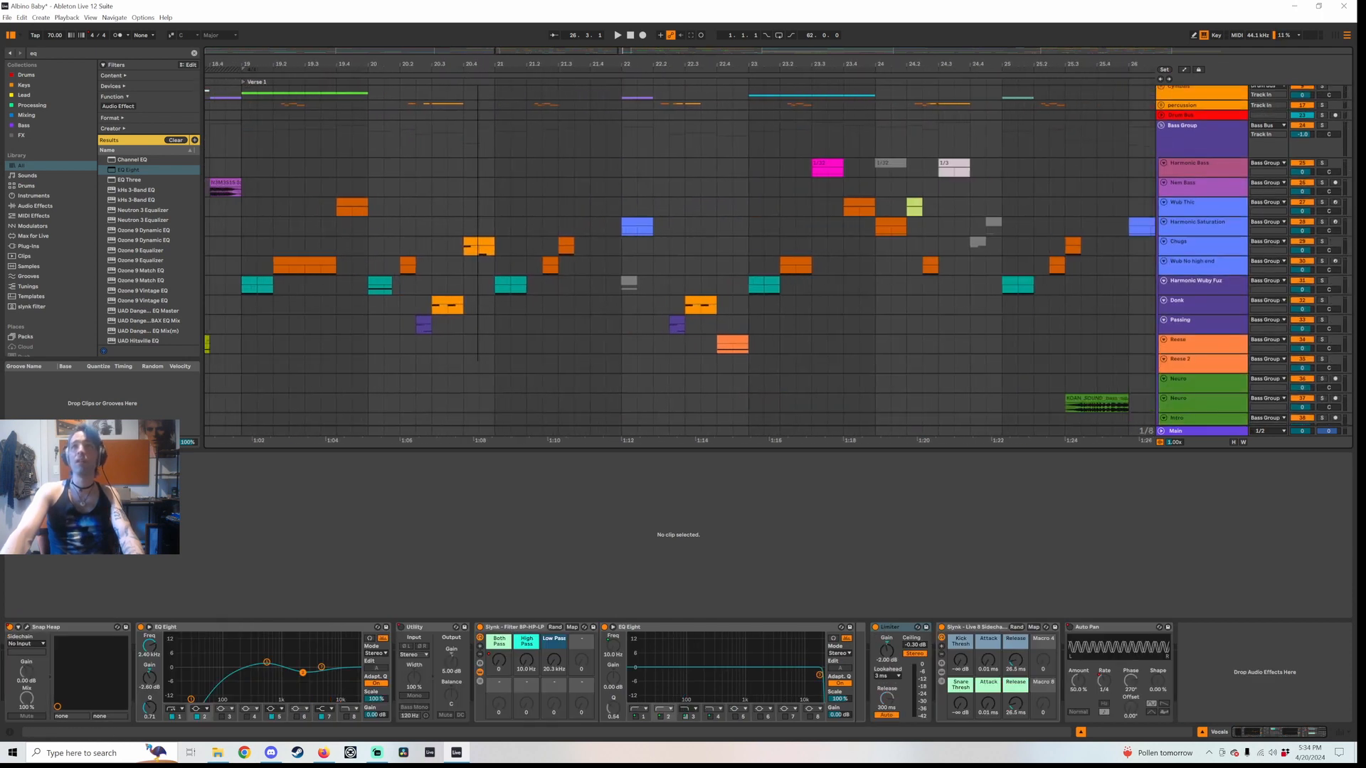
Select all the tracks inside the Bass Group, from Harmonic Bass to Filler 3, and look through them
scroll(968, 347, down, 4)
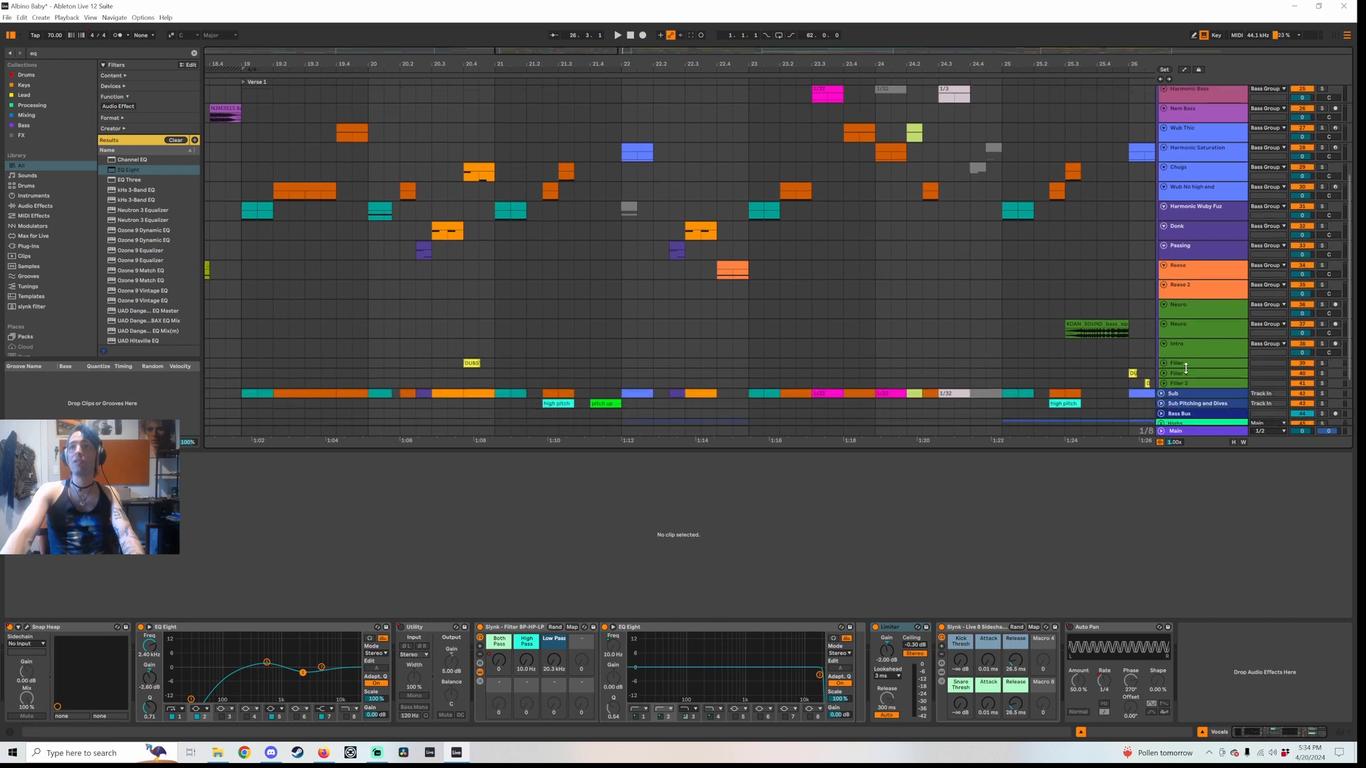
click(1206, 386)
scroll(1202, 320, up, 4)
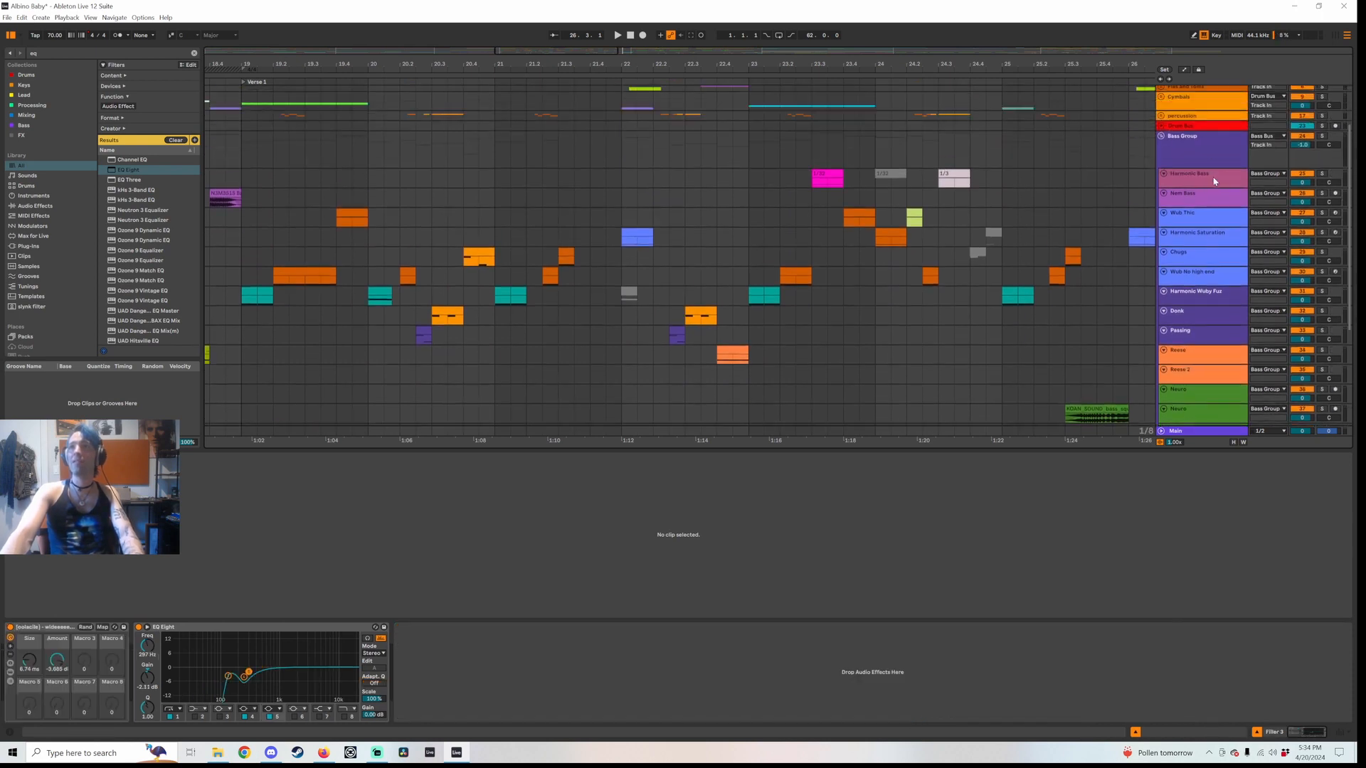
shift+click(1197, 186)
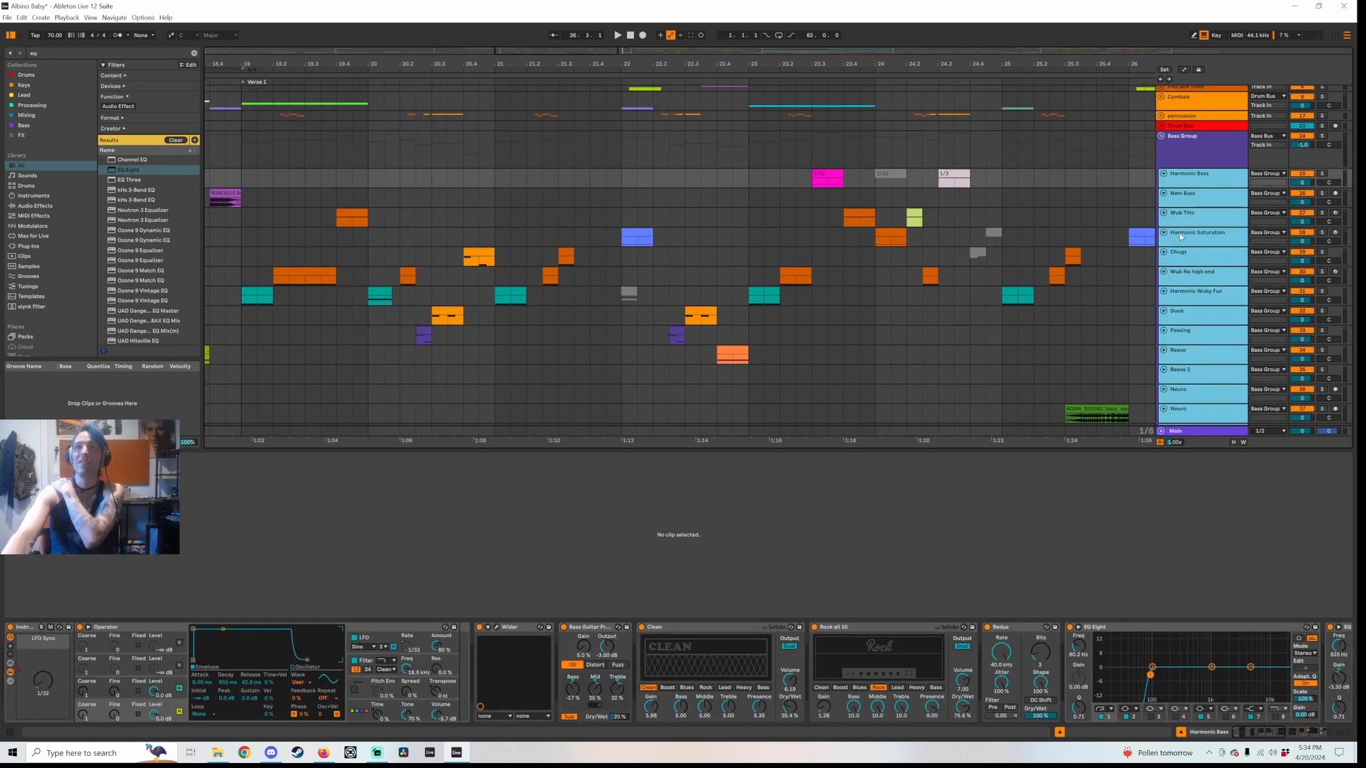
scroll(1180, 237, down, 3)
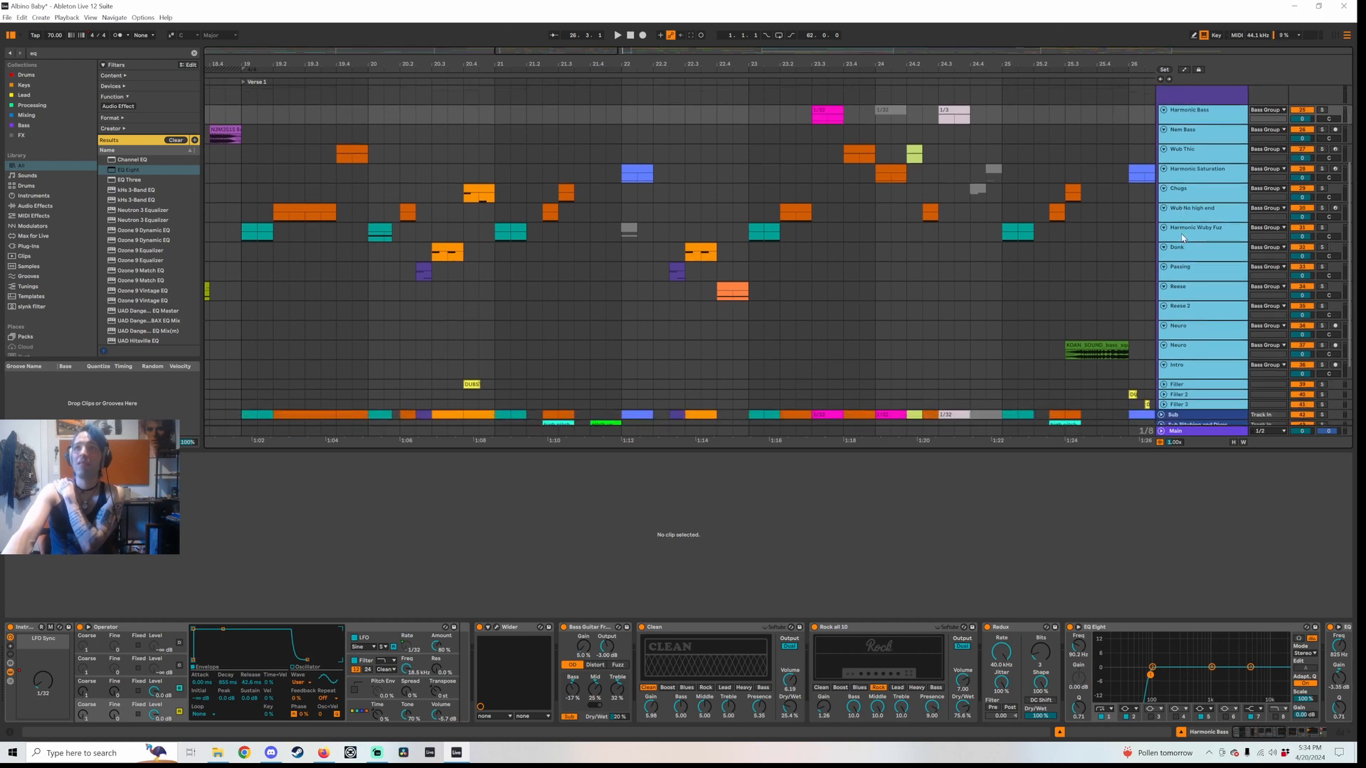
scroll(1184, 237, up, 2)
scroll(1184, 232, down, 2)
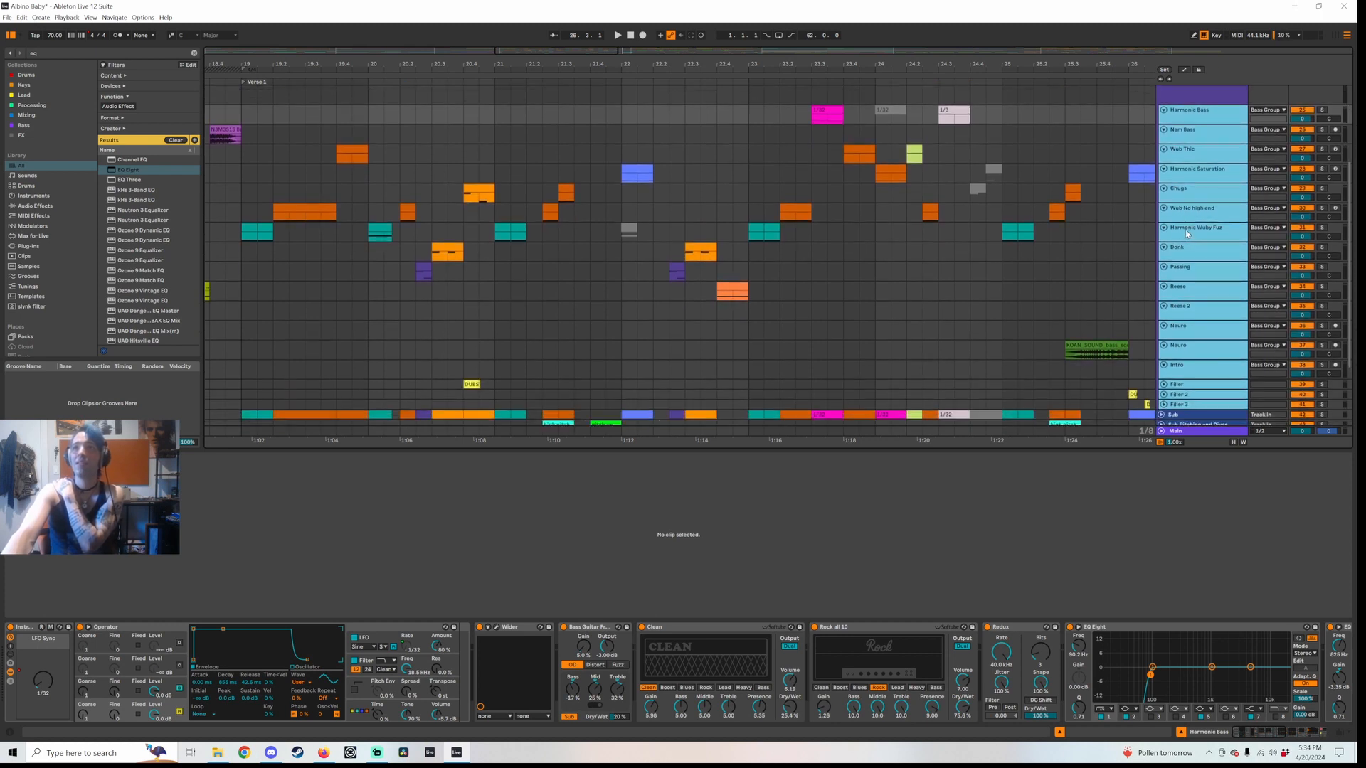
Look through the device chains of the Wub No high end, Donk, Harmonic Wuby Fuz and Nem Bass tracks in the Bass Group
scroll(1186, 228, up, 1)
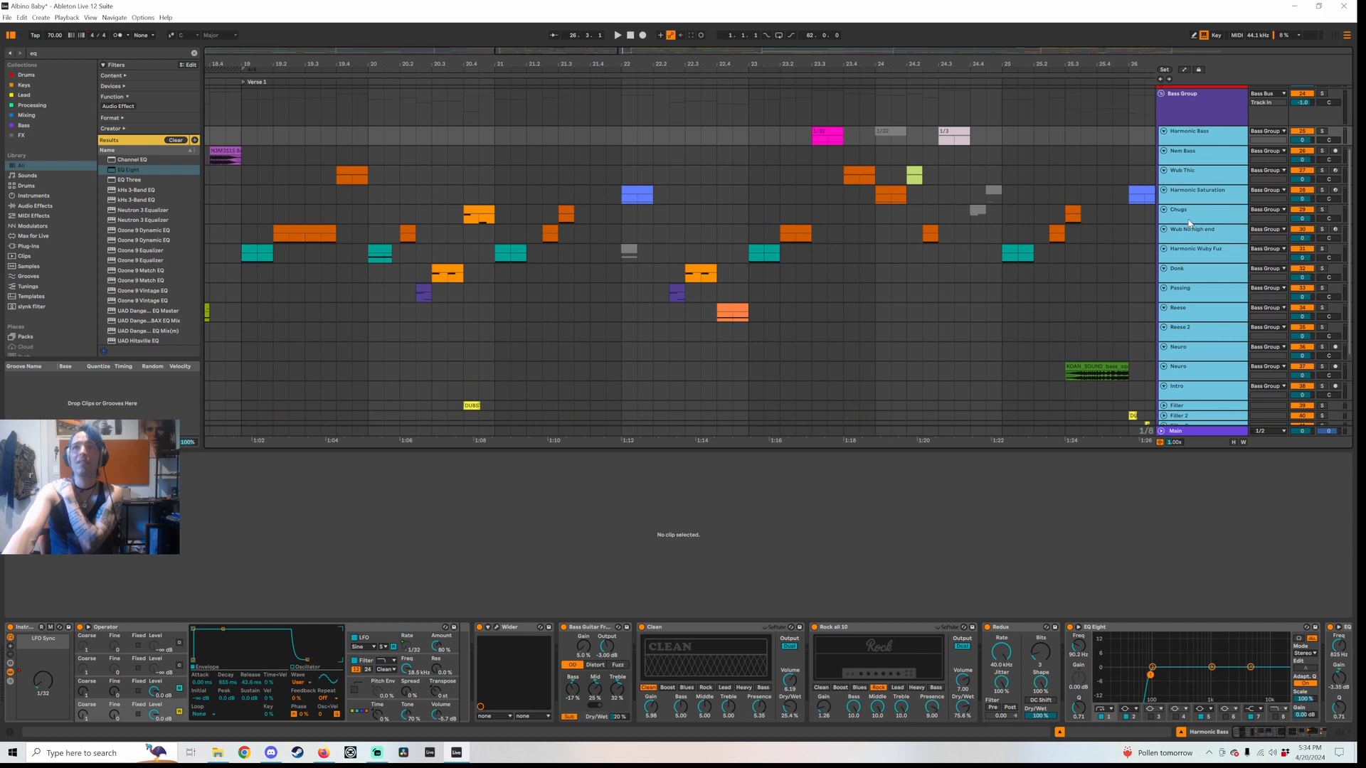
scroll(1189, 223, down, 2)
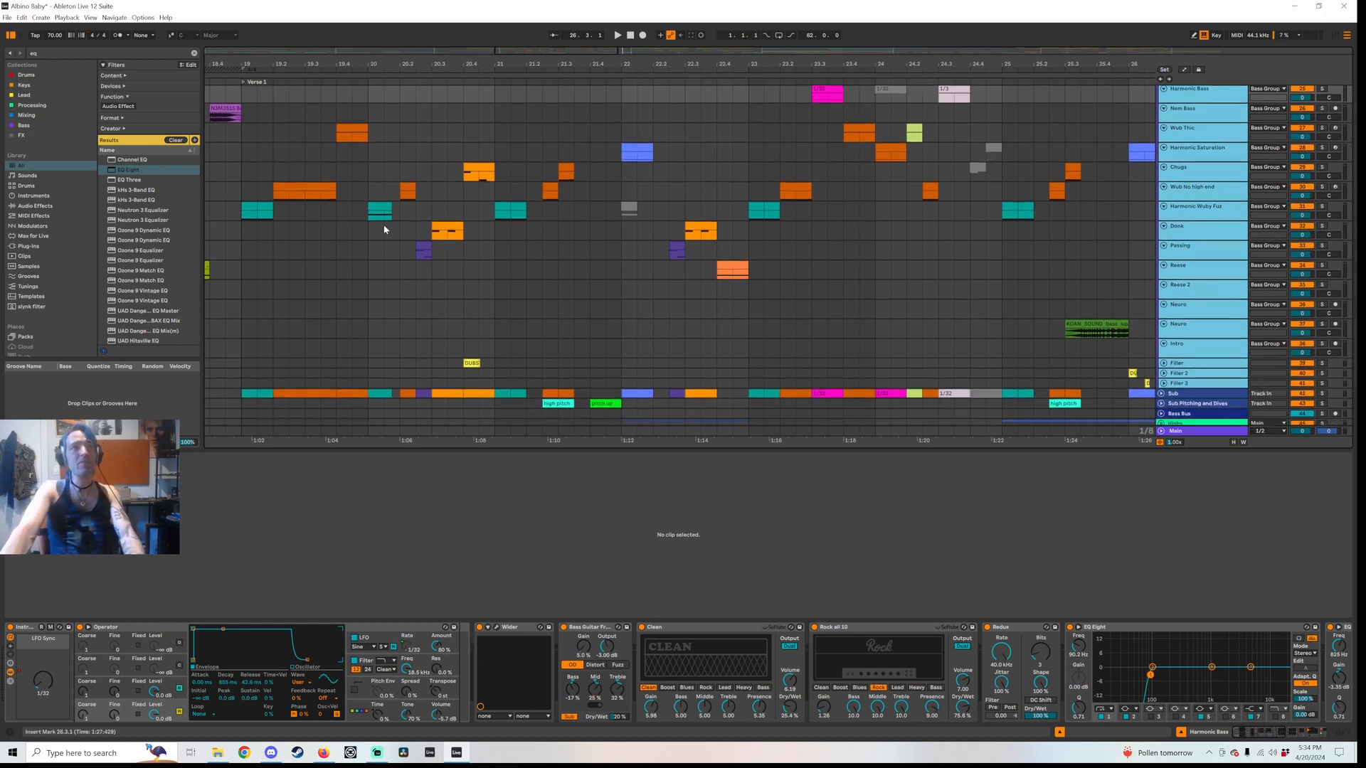
click(1183, 200)
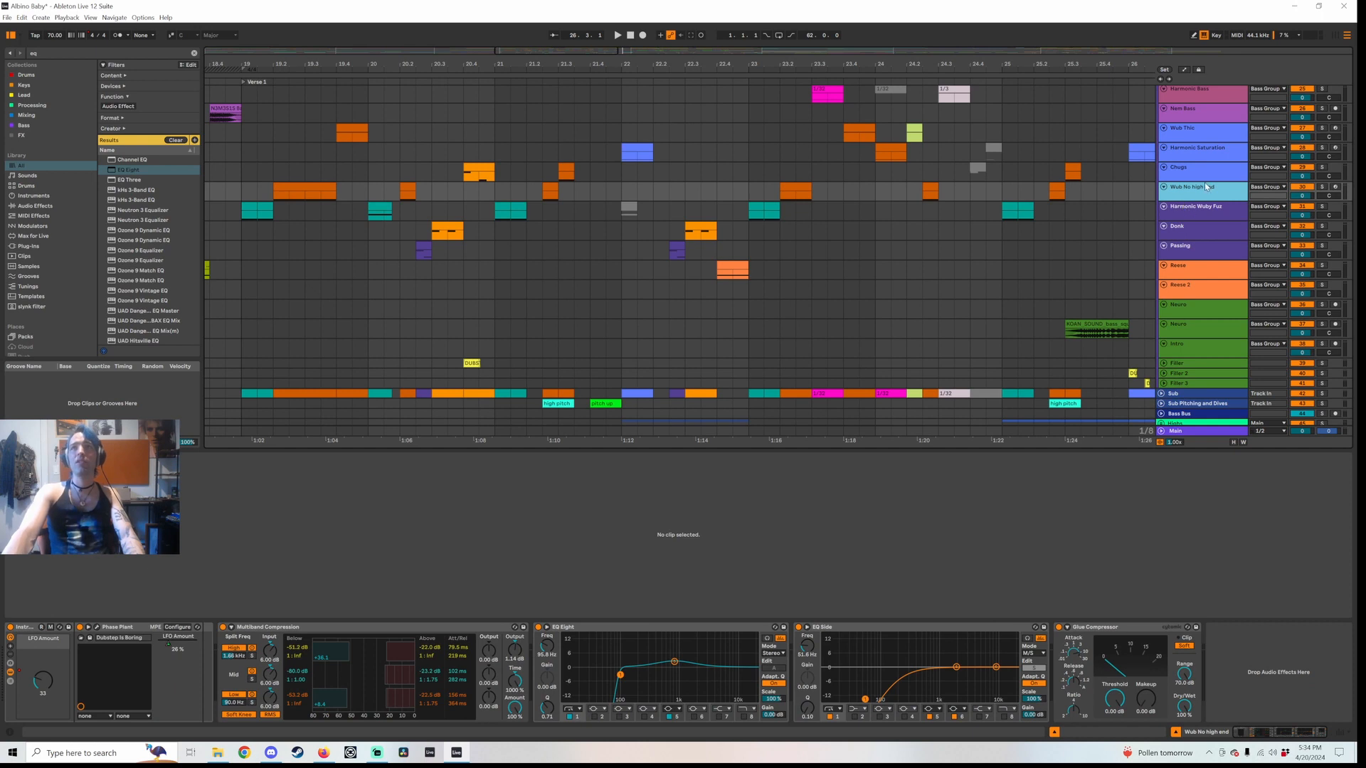
scroll(1235, 290, up, 2)
click(1219, 270)
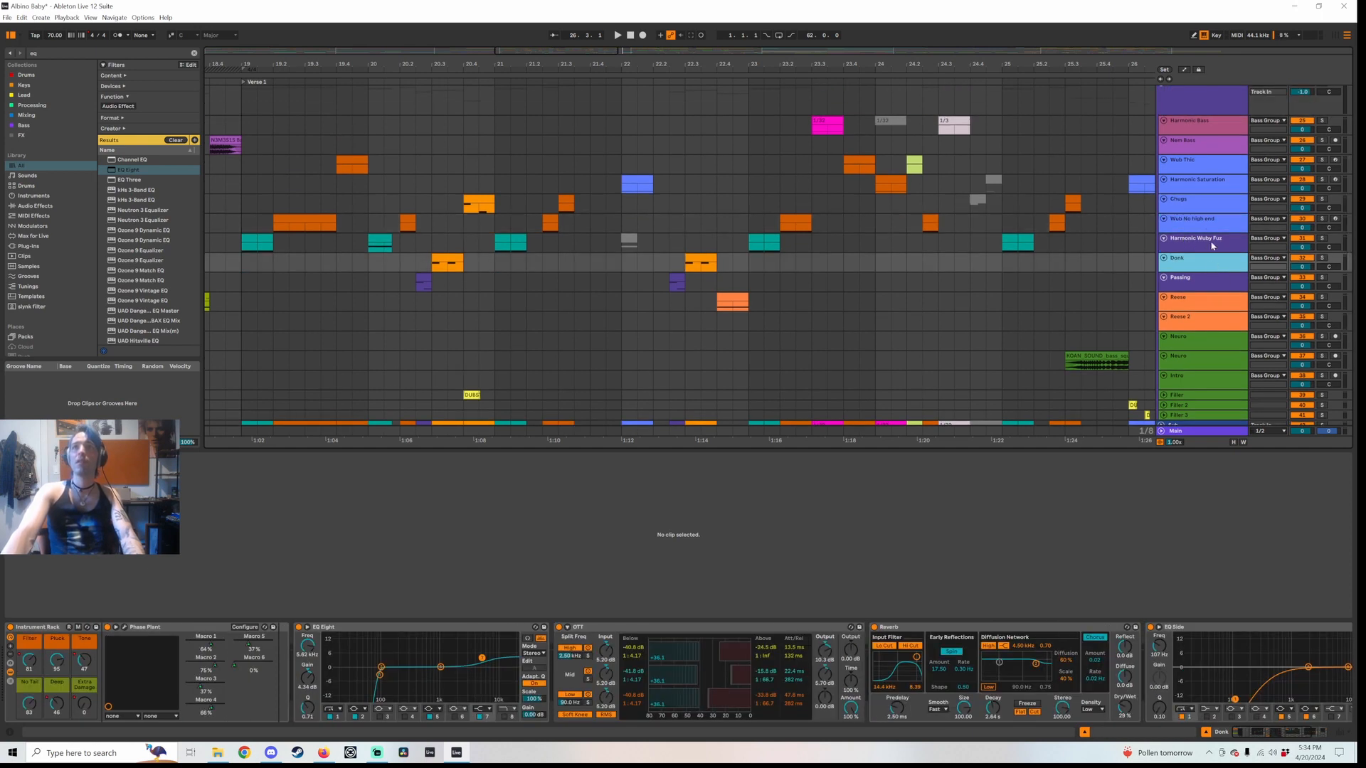
click(1208, 232)
click(1202, 146)
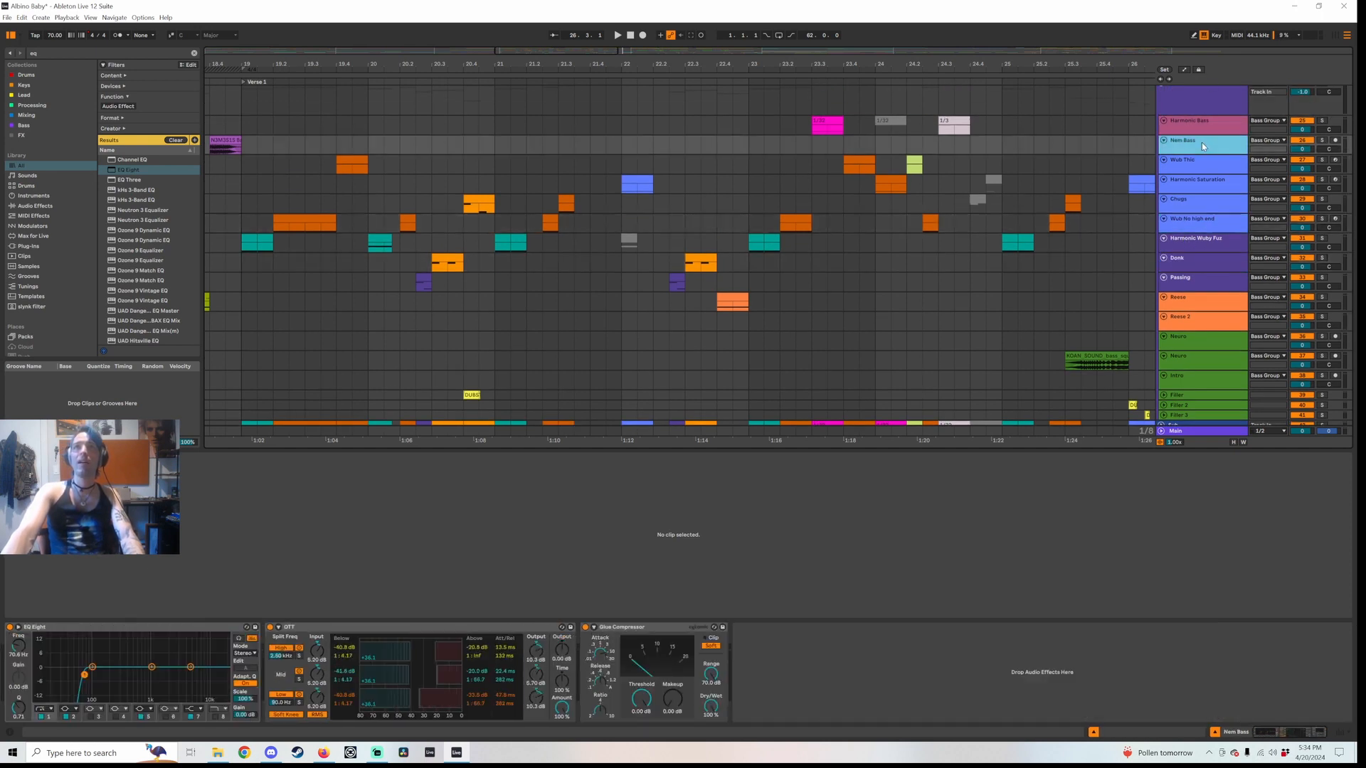
Select the short Nem Bass clip just before Verse 1 and audition it with its track soloed
drag(1040, 63, 1043, 18)
click(734, 143)
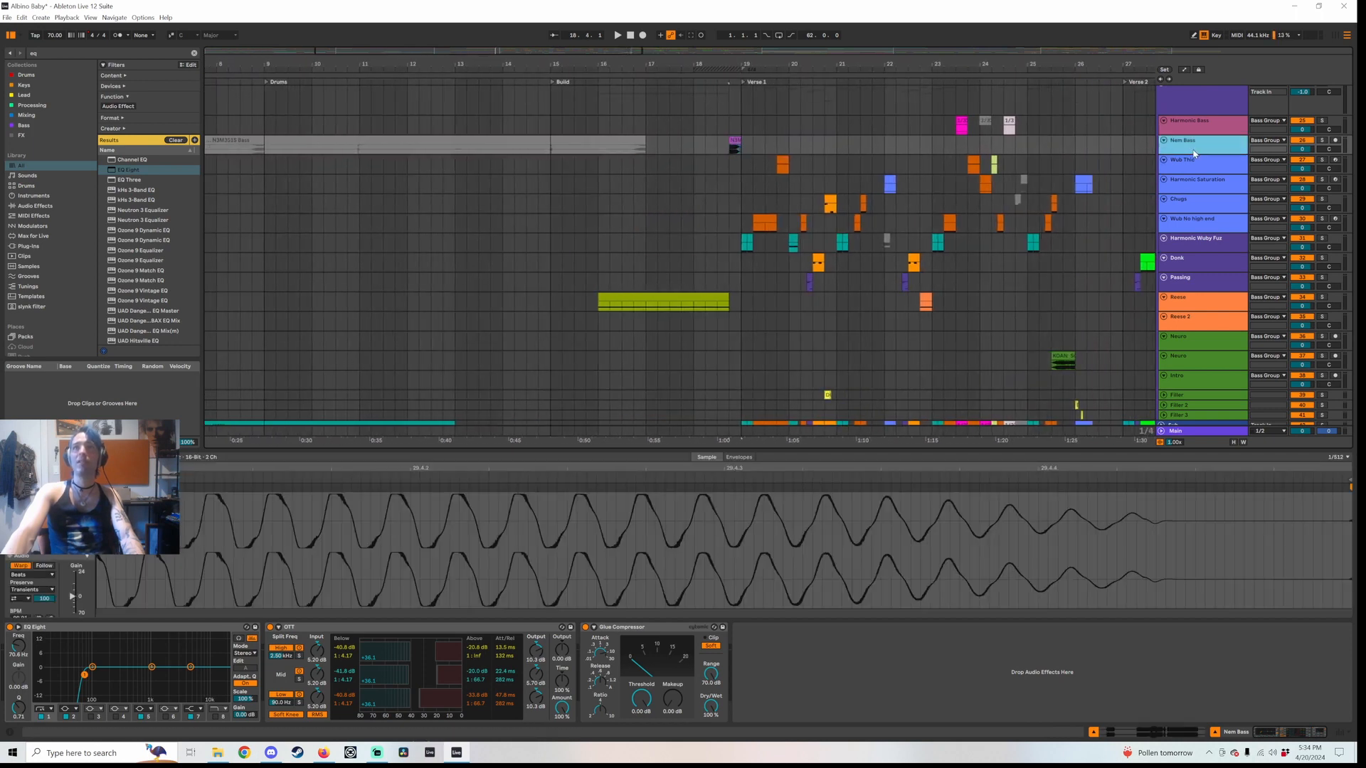
click(1321, 141)
key(space)
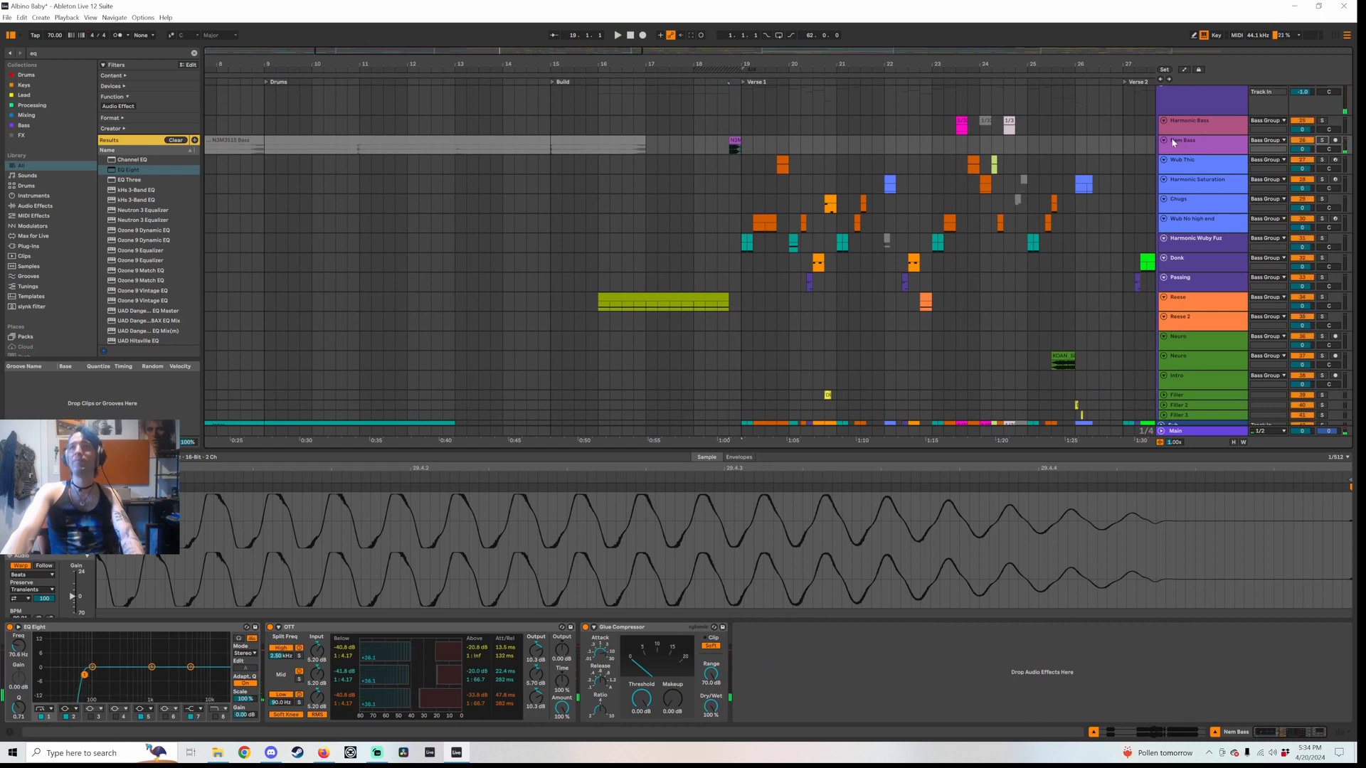
Check the Harmonic Bass track, and inspect the audio clips on the two Neuro tracks near the ends of Verse 1 and Verse 2
key(Up)
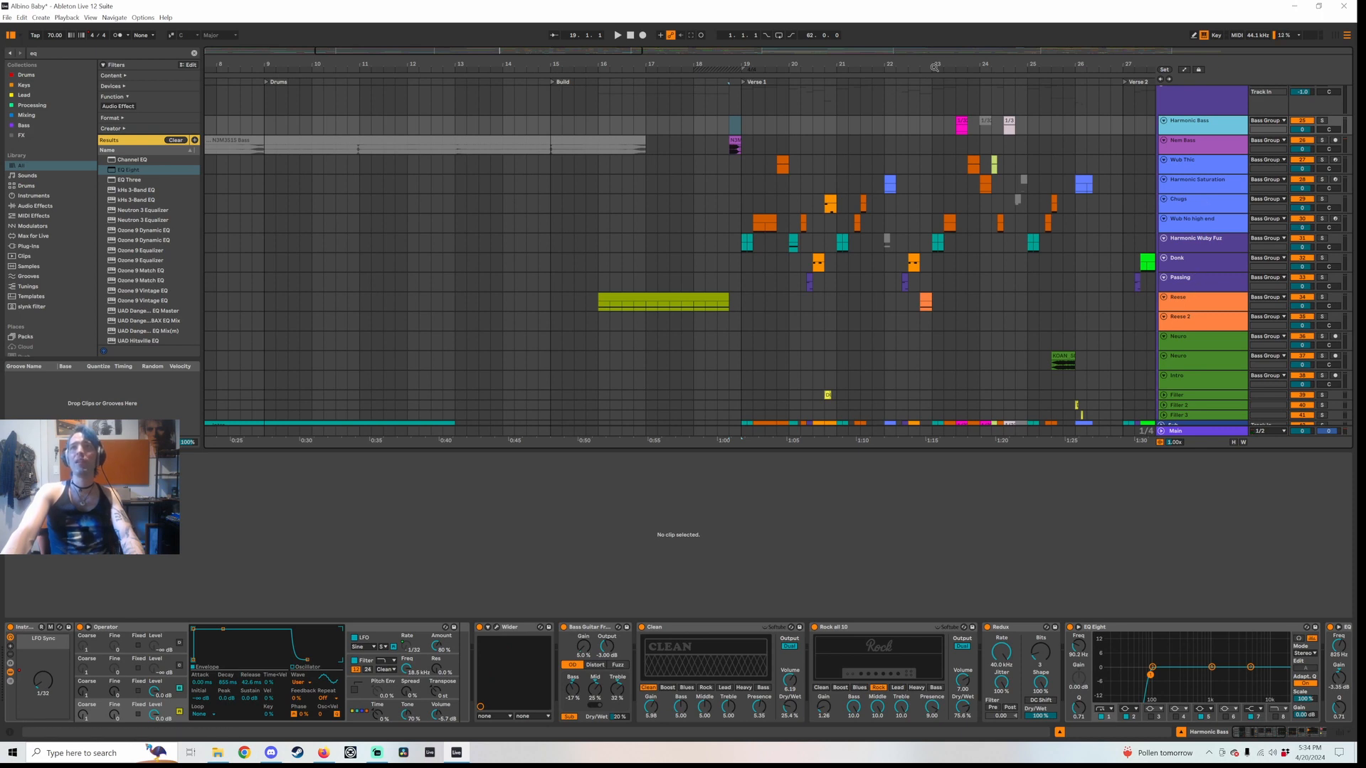
key(plus)
scroll(899, 187, right, 3)
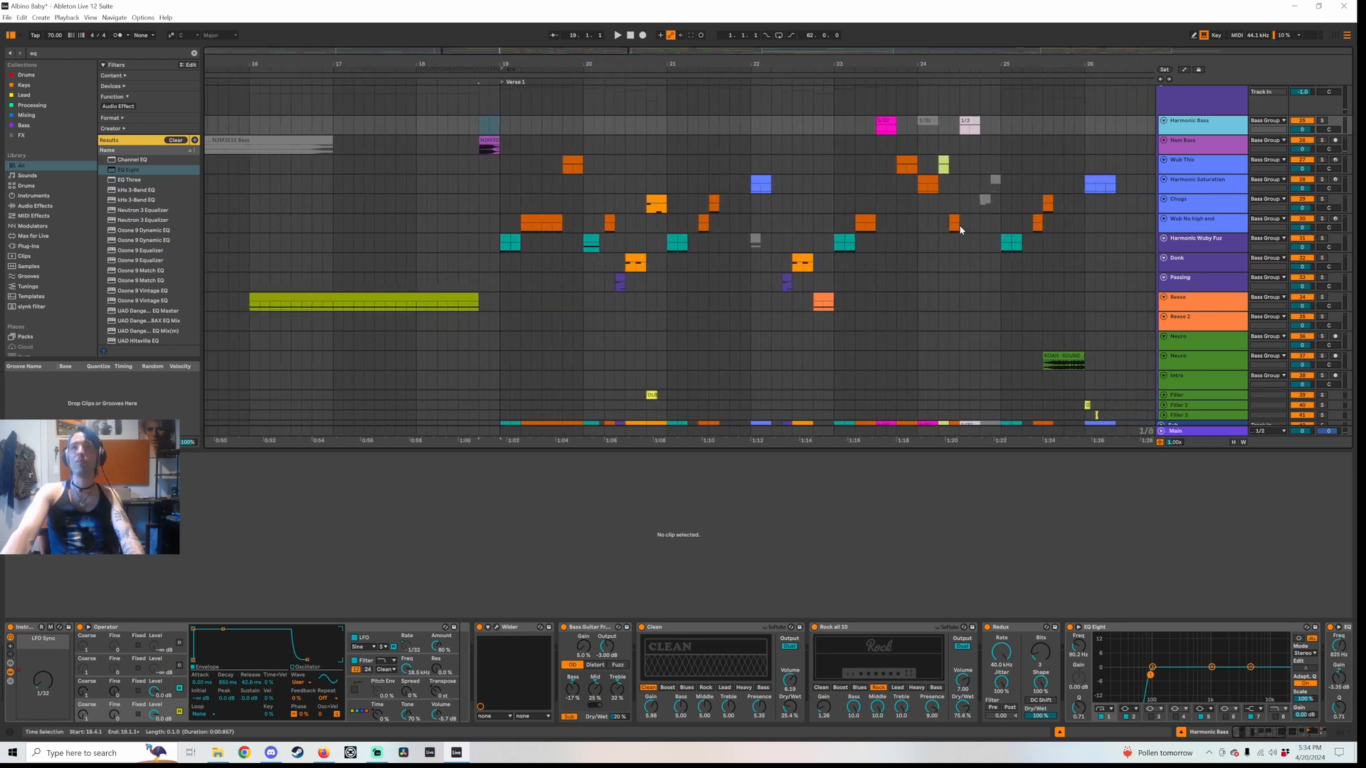
click(1204, 364)
click(1196, 340)
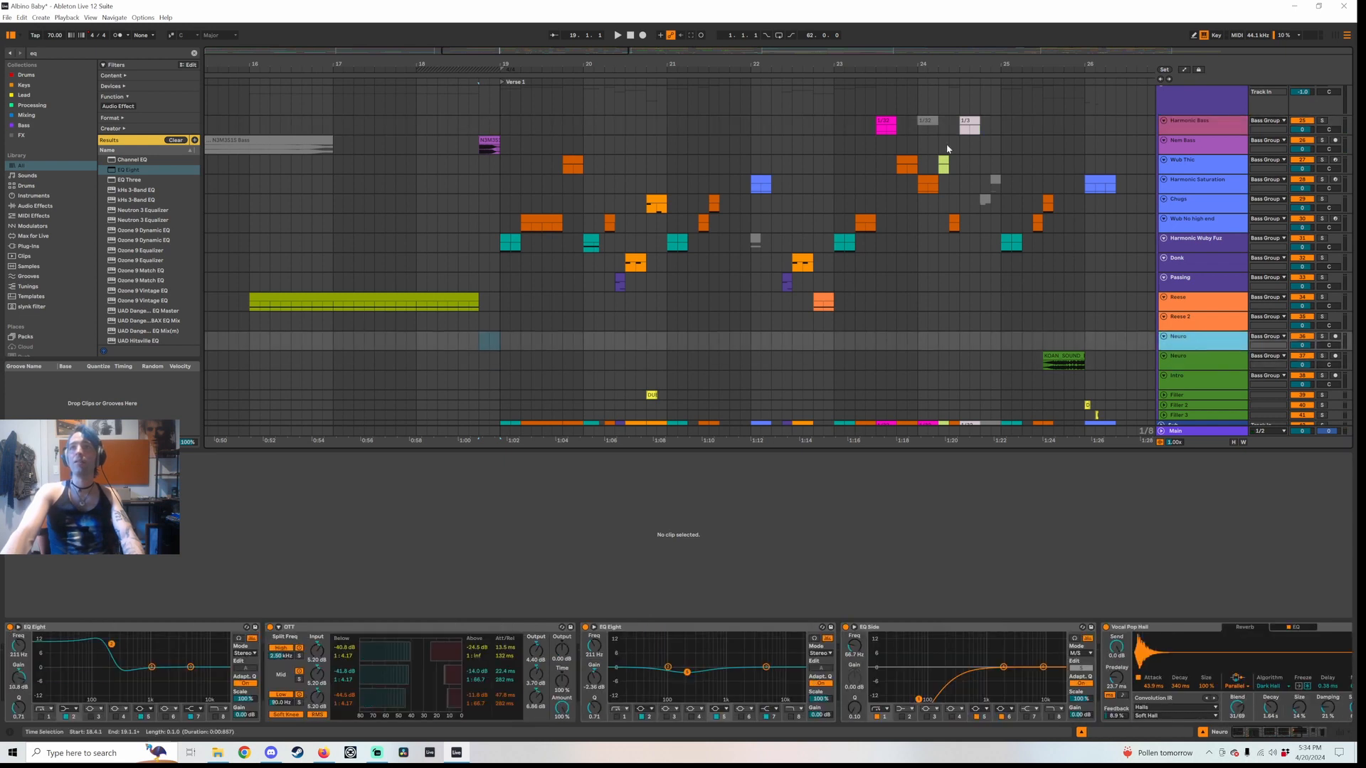
drag(1059, 59, 739, 14)
click(1017, 340)
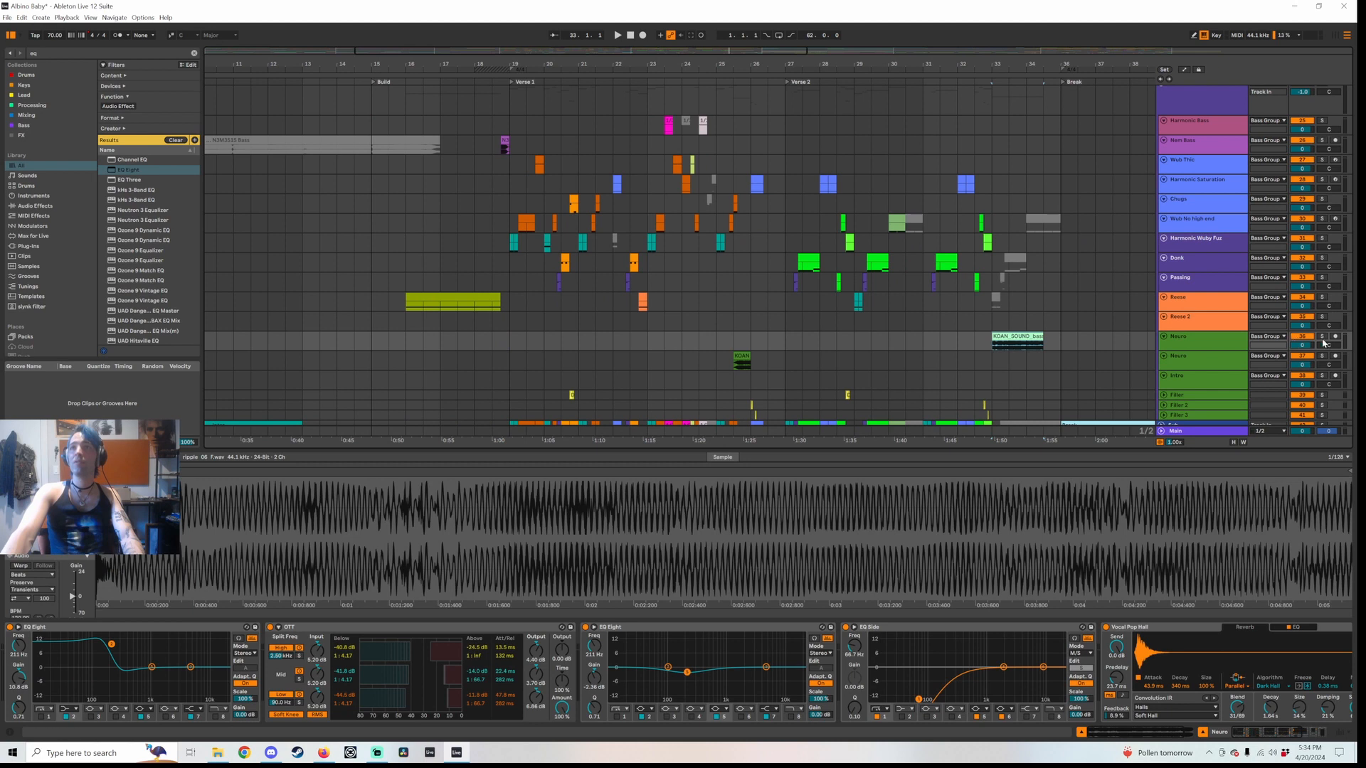
click(742, 363)
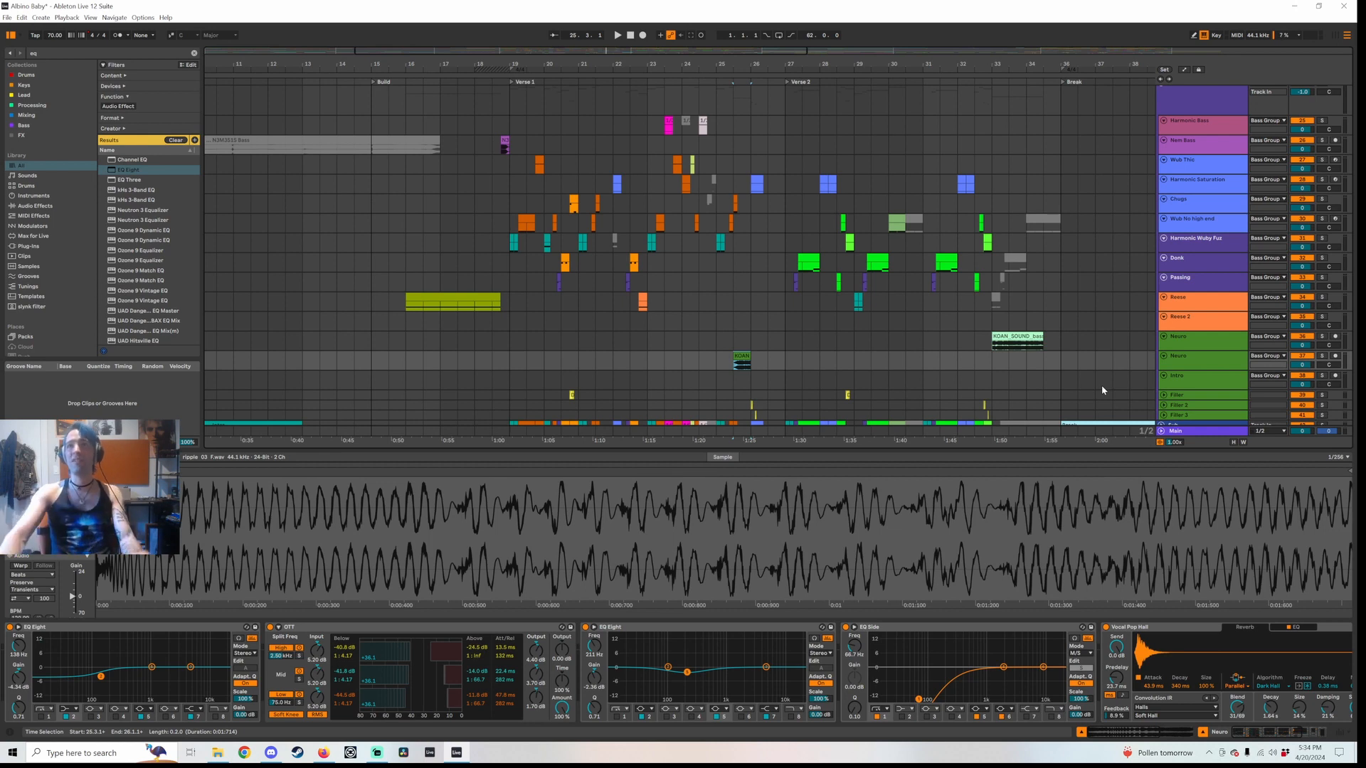
Examine the second Neuro track's device chain of EQ Eight, OTT, EQ Side and Vocal Pop Hall
click(1199, 365)
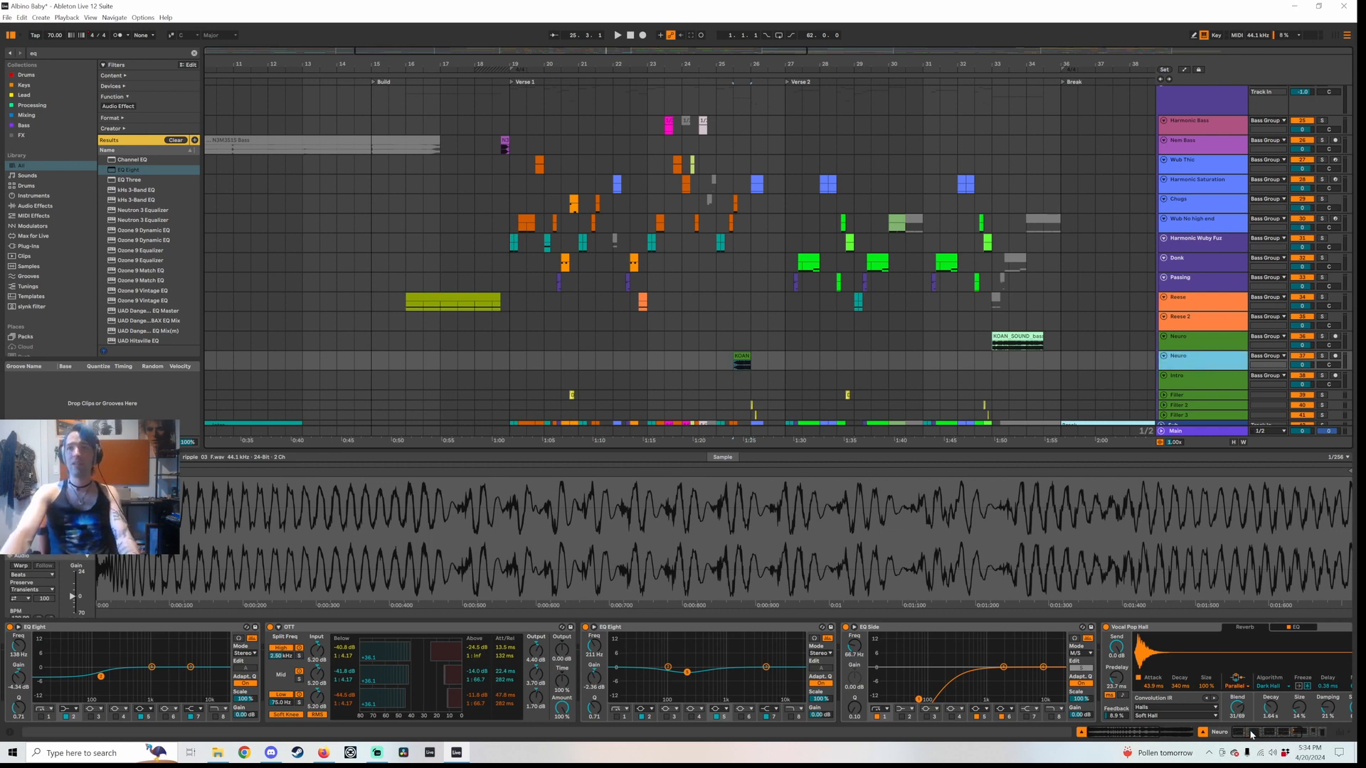
mouse_move(1251, 734)
mouse_down()
mouse_move(1291, 736)
mouse_move(1239, 732)
mouse_up()
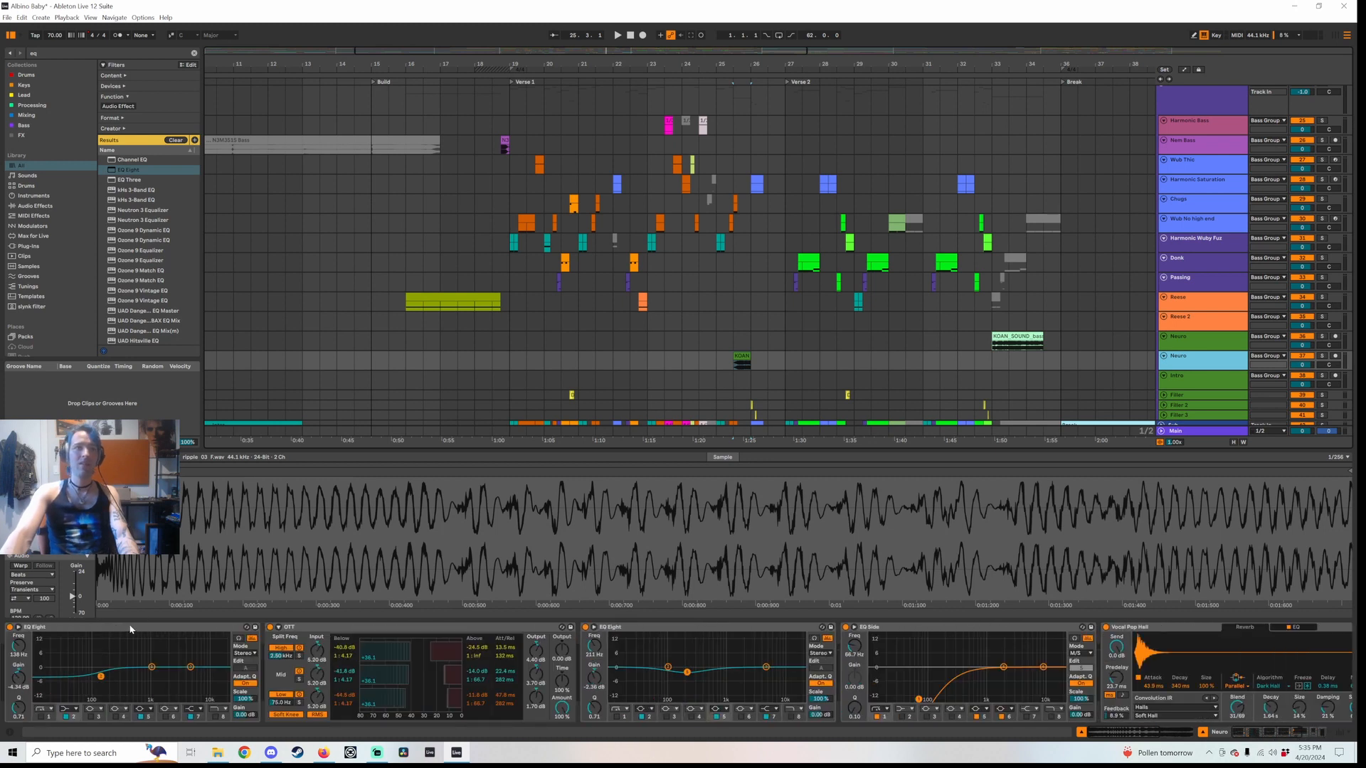
click(177, 627)
click(353, 632)
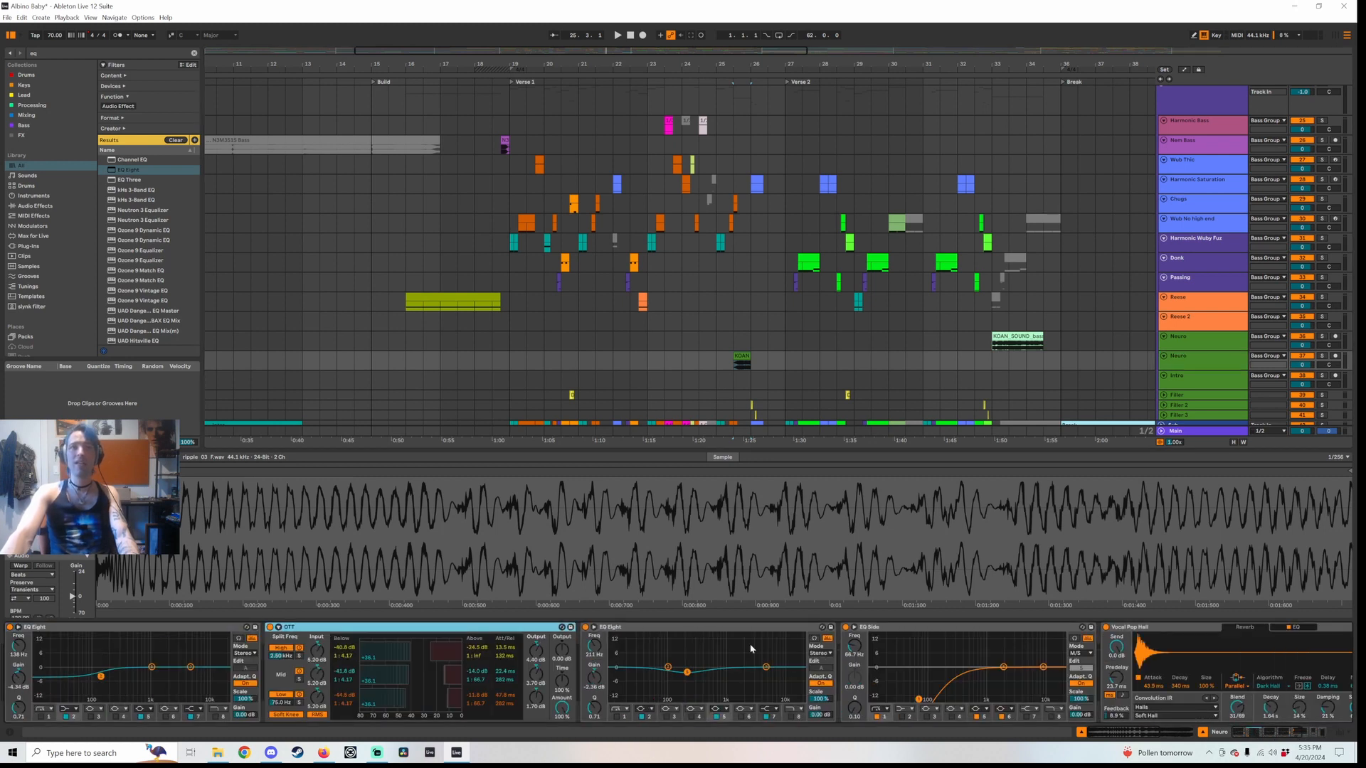
click(908, 632)
click(918, 700)
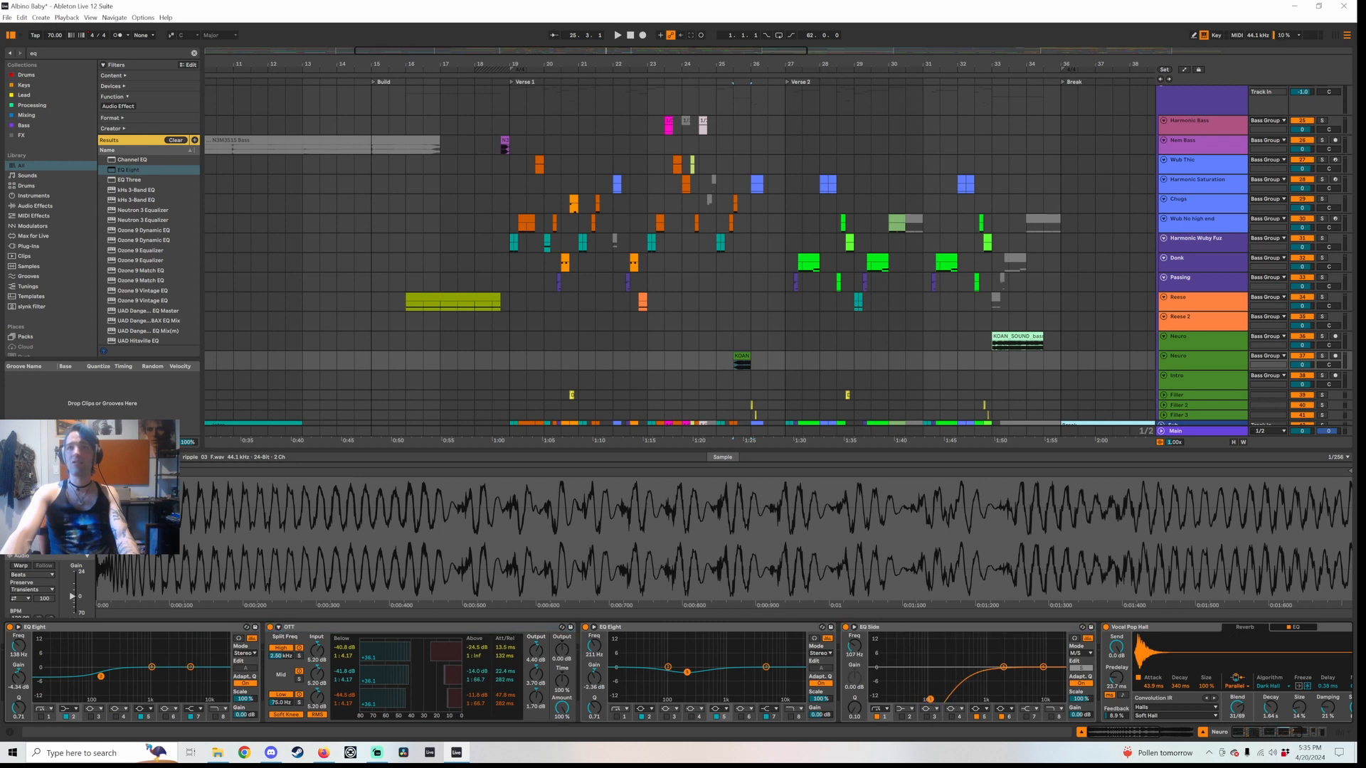
click(1145, 629)
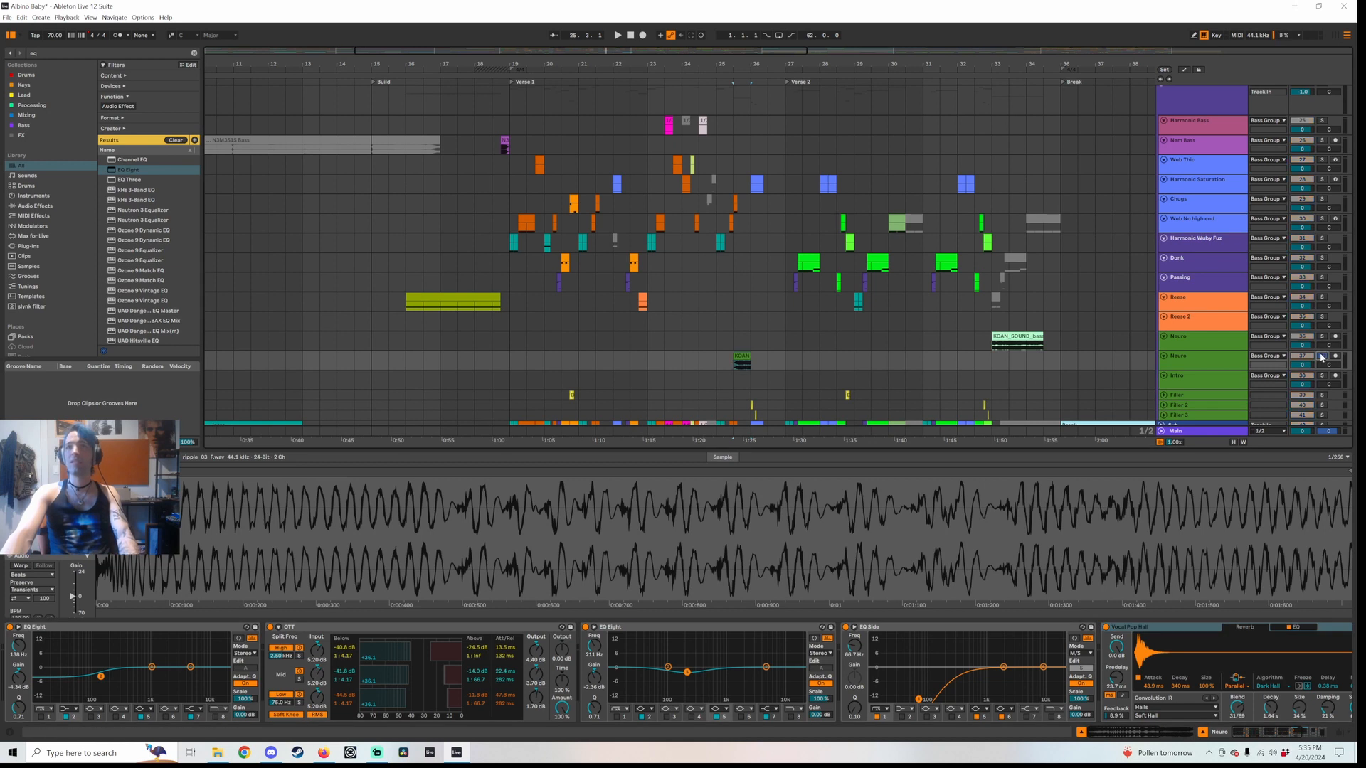
Solo the second Neuro track and audition its clip at bar 25 with all effects on
click(1321, 357)
key(space)
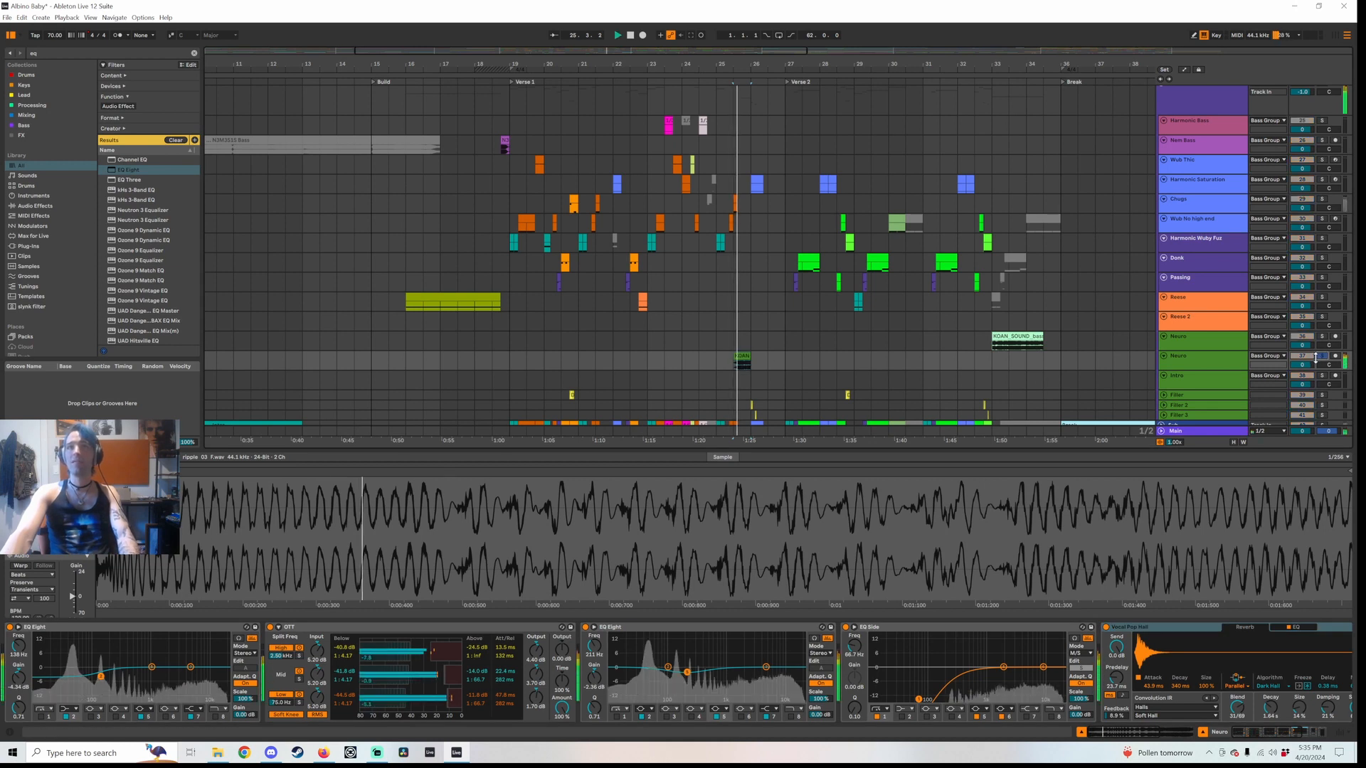
key(space)
Bypass all devices on the second Neuro track, audition the dry clip for comparison, and switch the devices back on
click(1164, 628)
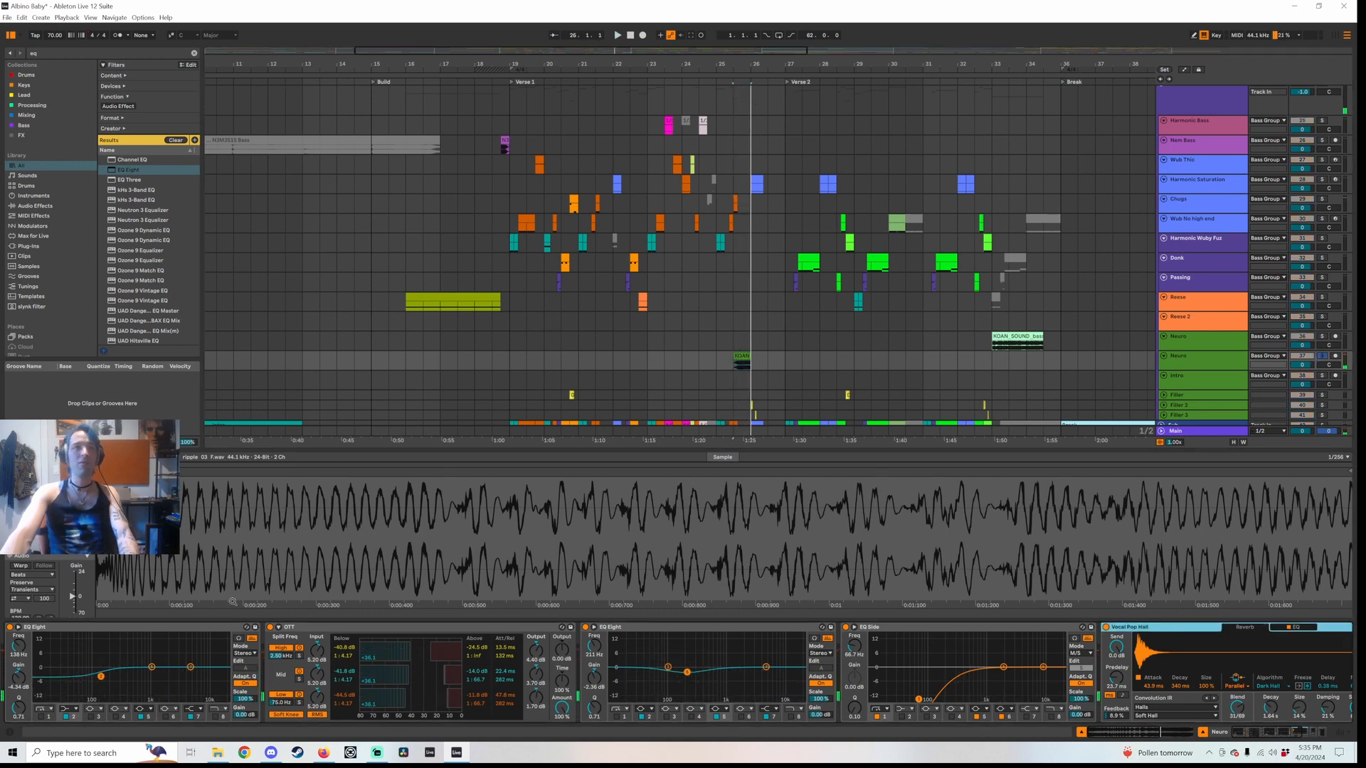
shift+click(18, 629)
click(10, 628)
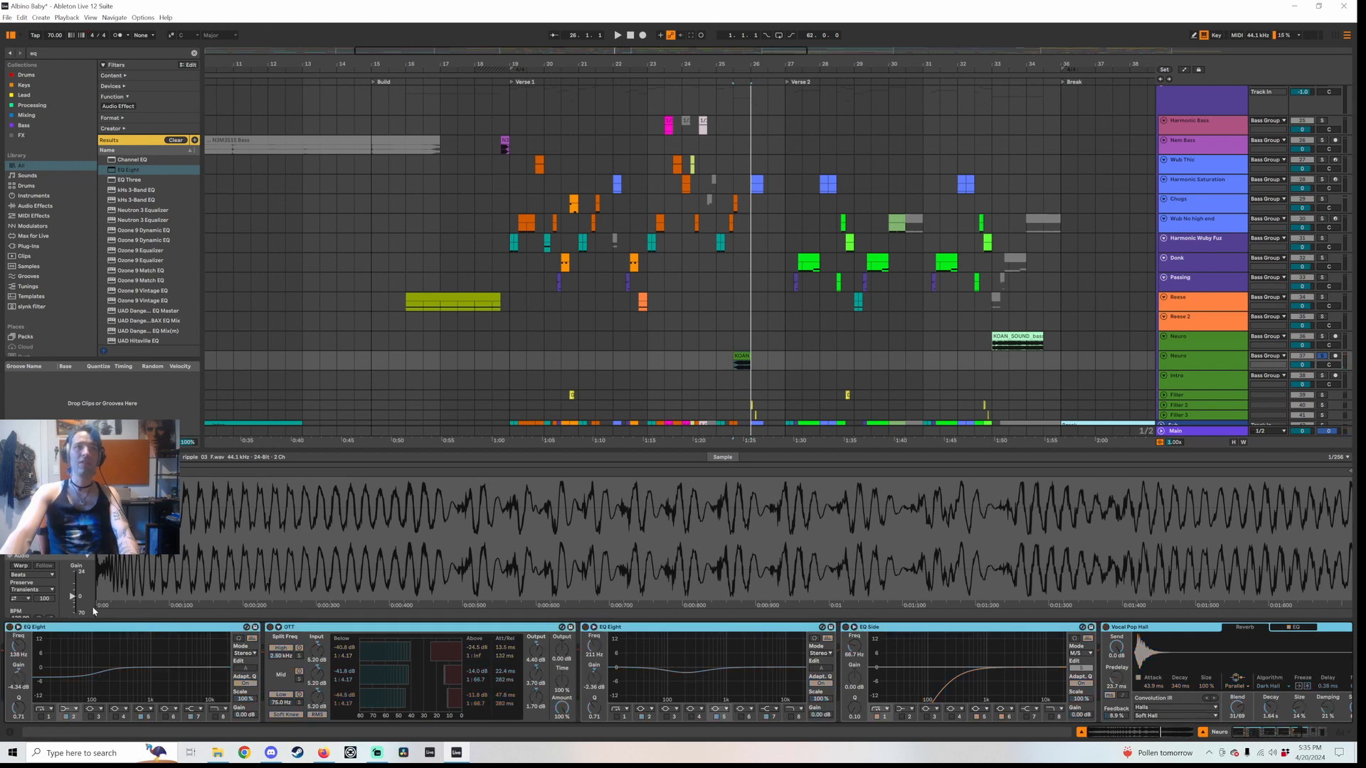
key(space)
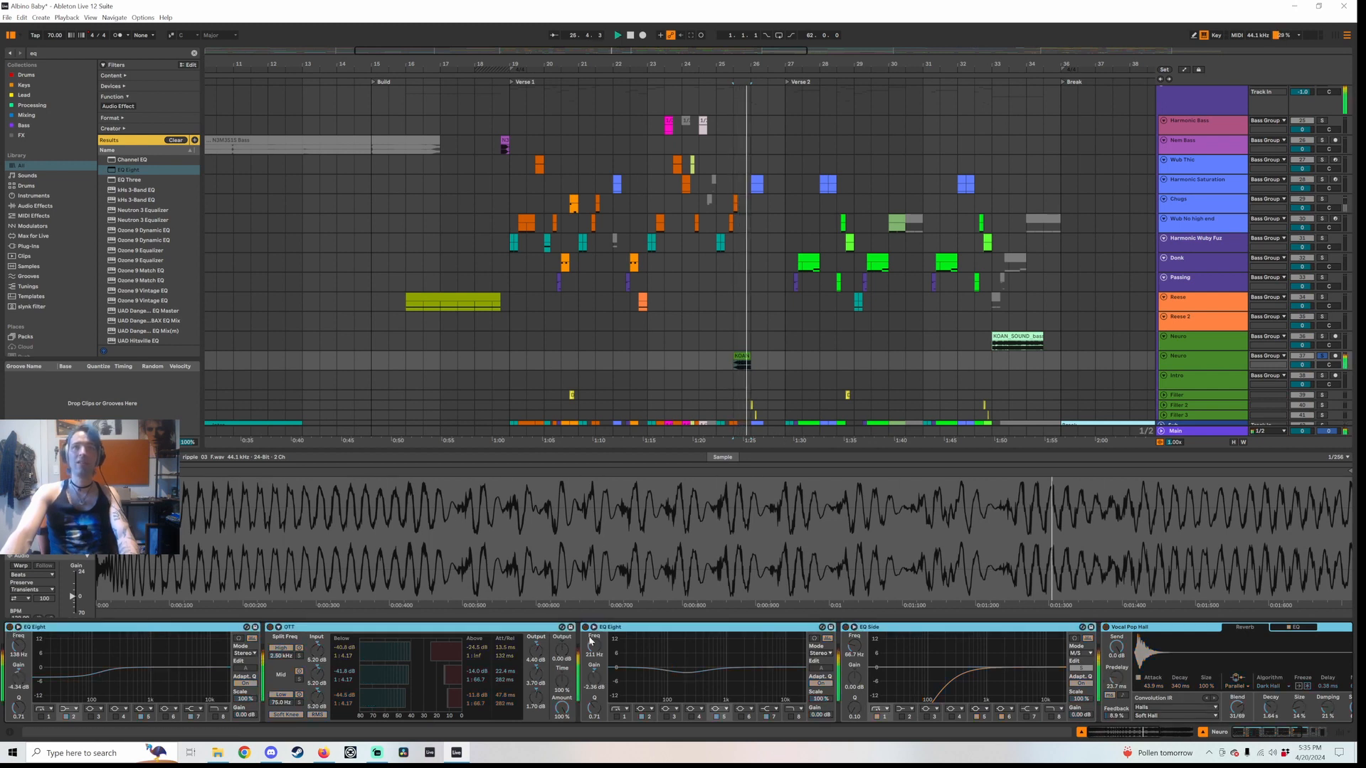
click(584, 628)
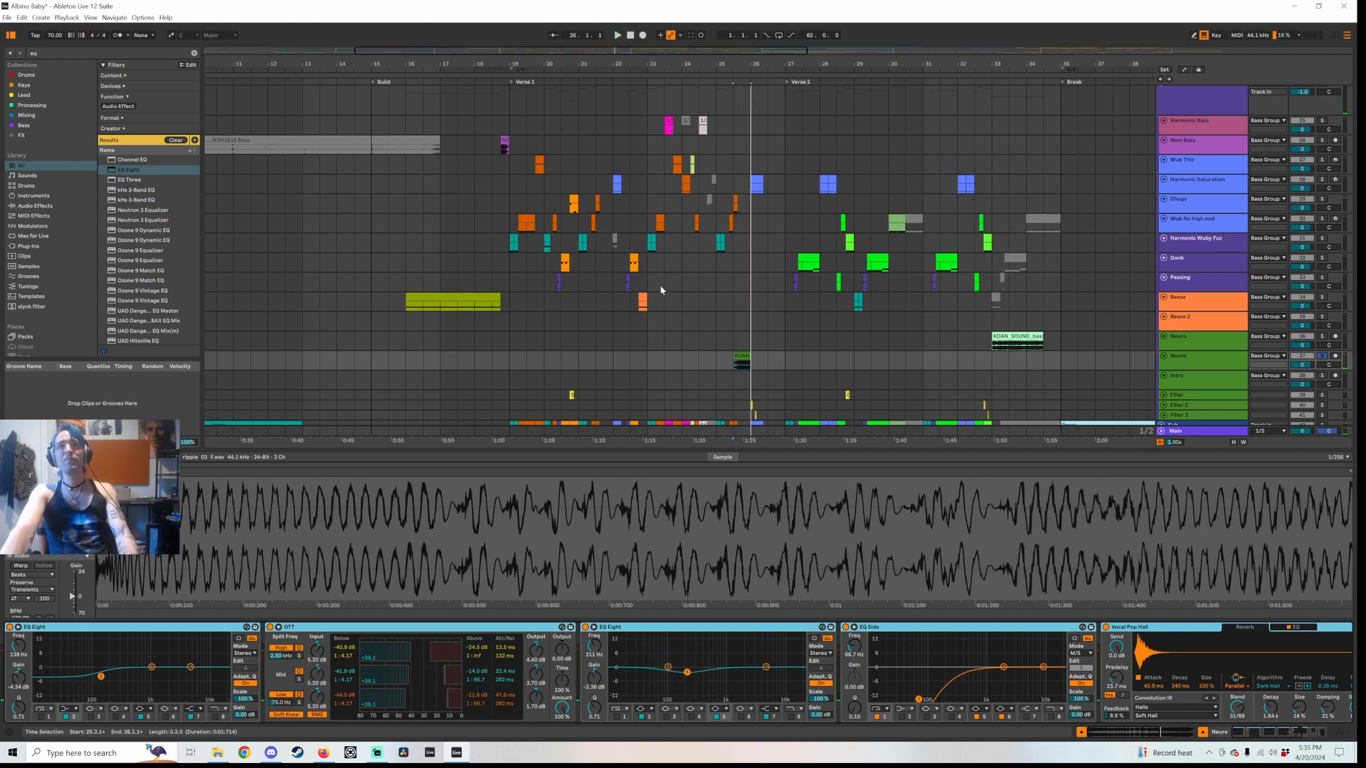
Check the Reese chain, open Phase Plant on the Passing track, examine its oscillators and Lane 1 effects, and close it
click(1202, 302)
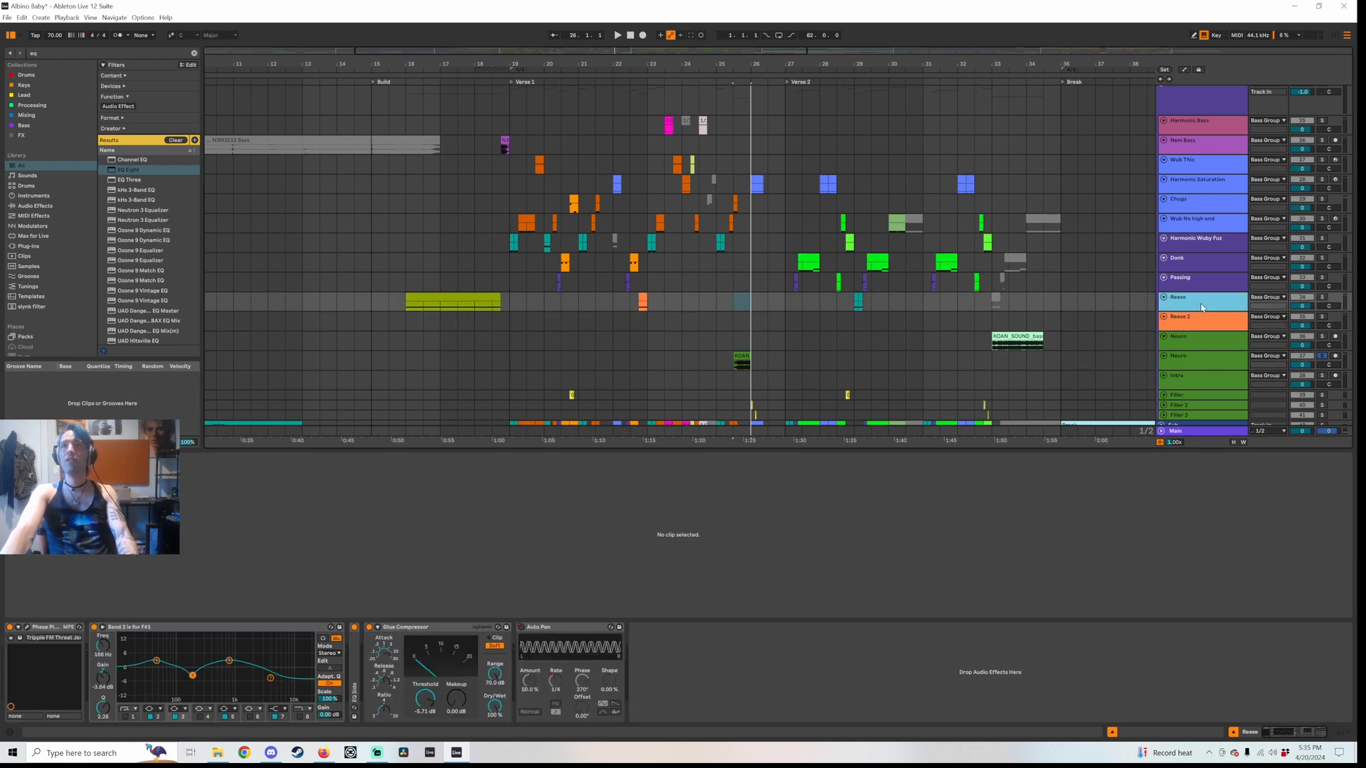
click(1195, 286)
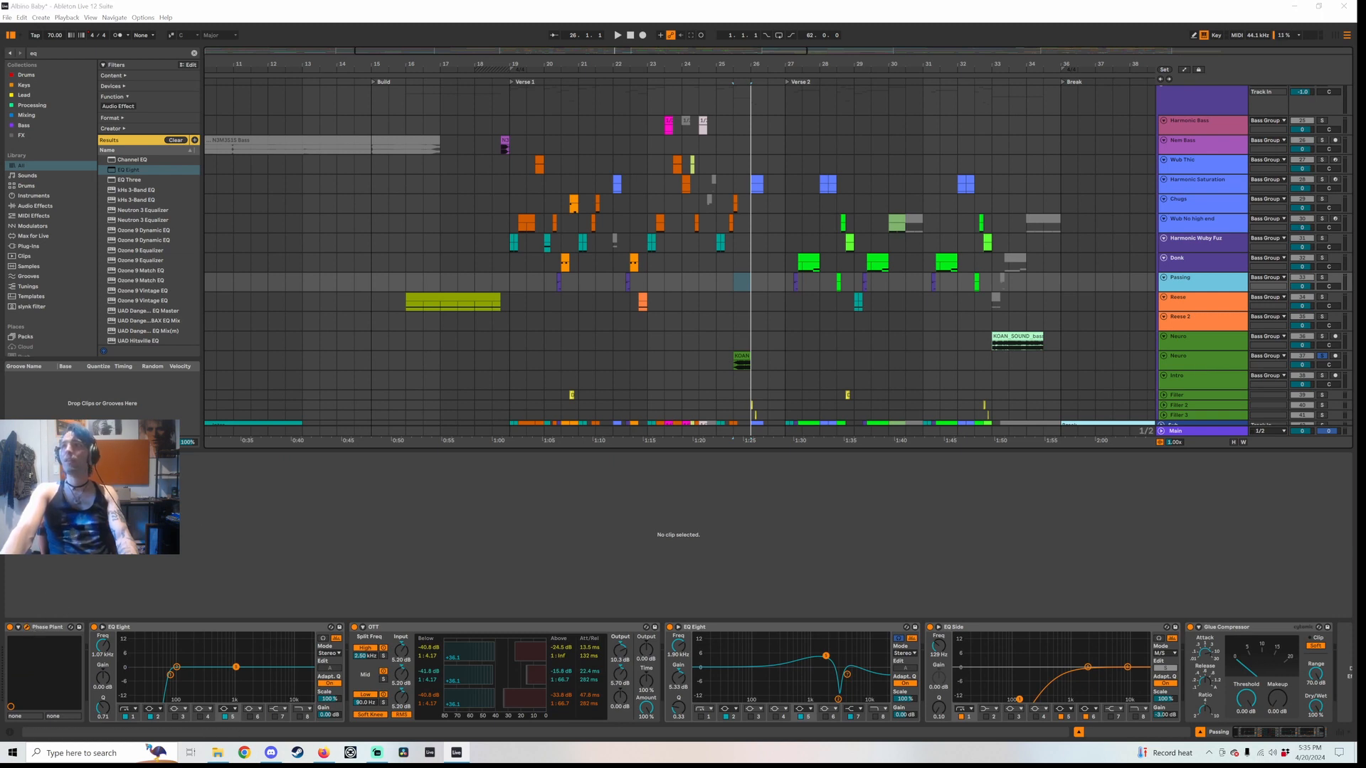
drag(286, 252, 583, 196)
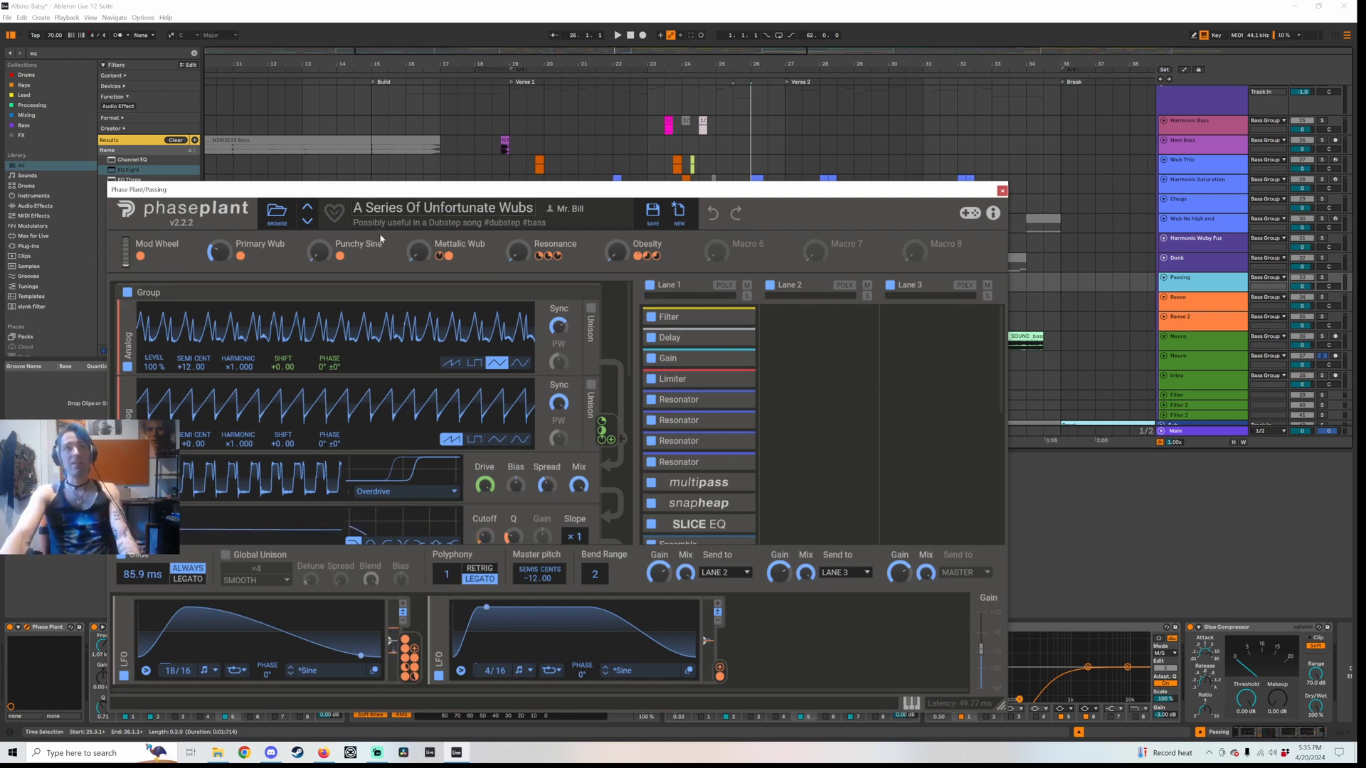
drag(427, 192, 428, 138)
scroll(512, 342, down, 2)
scroll(747, 455, down, 5)
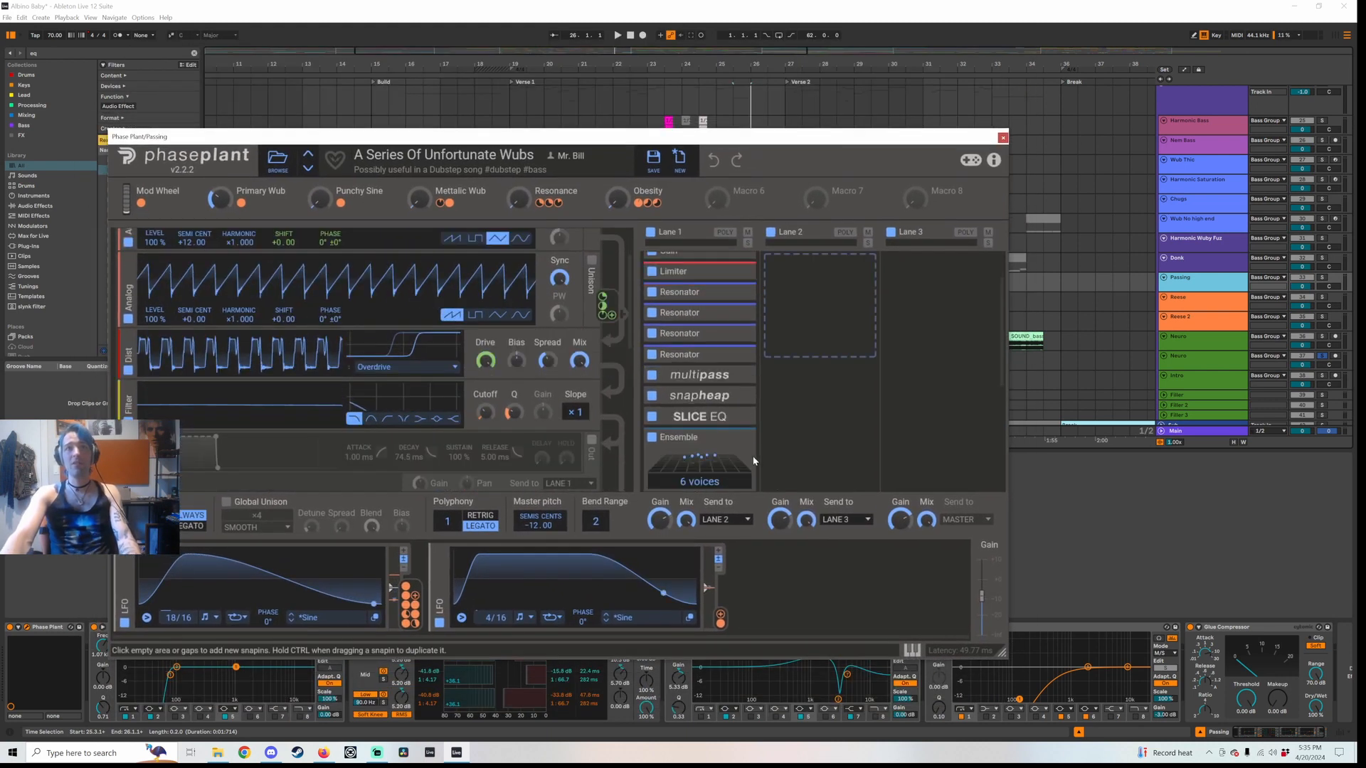
scroll(694, 426, up, 5)
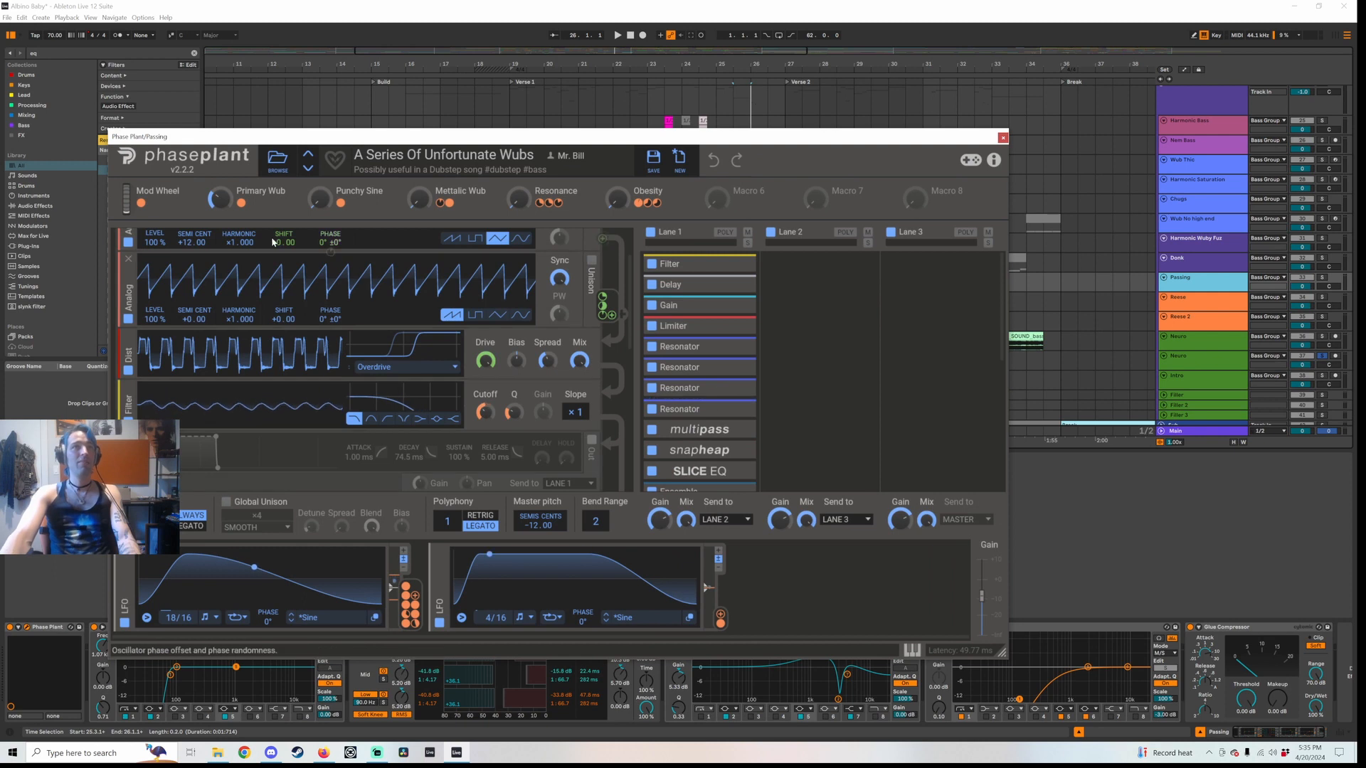
click(1003, 138)
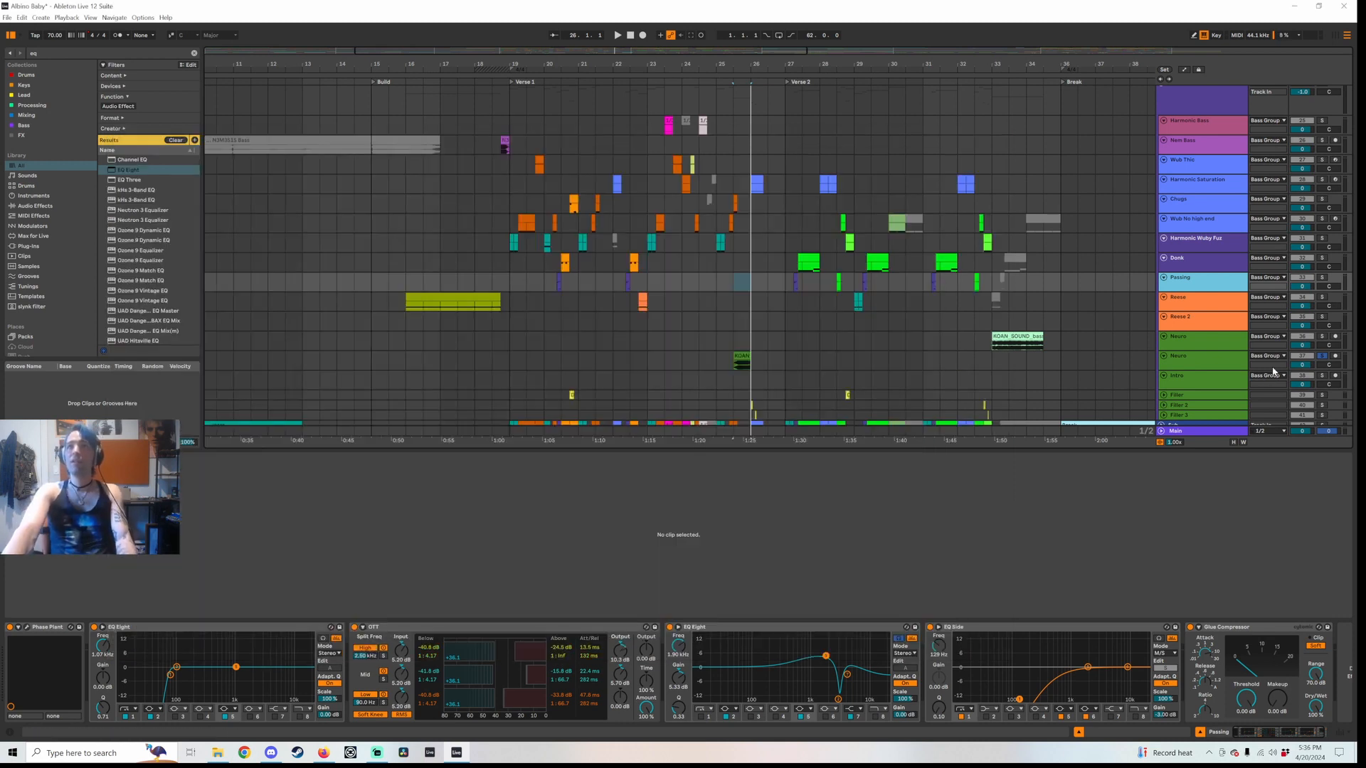
Solo the Passing track and audition its Verse 1 clip in bar 22
click(627, 281)
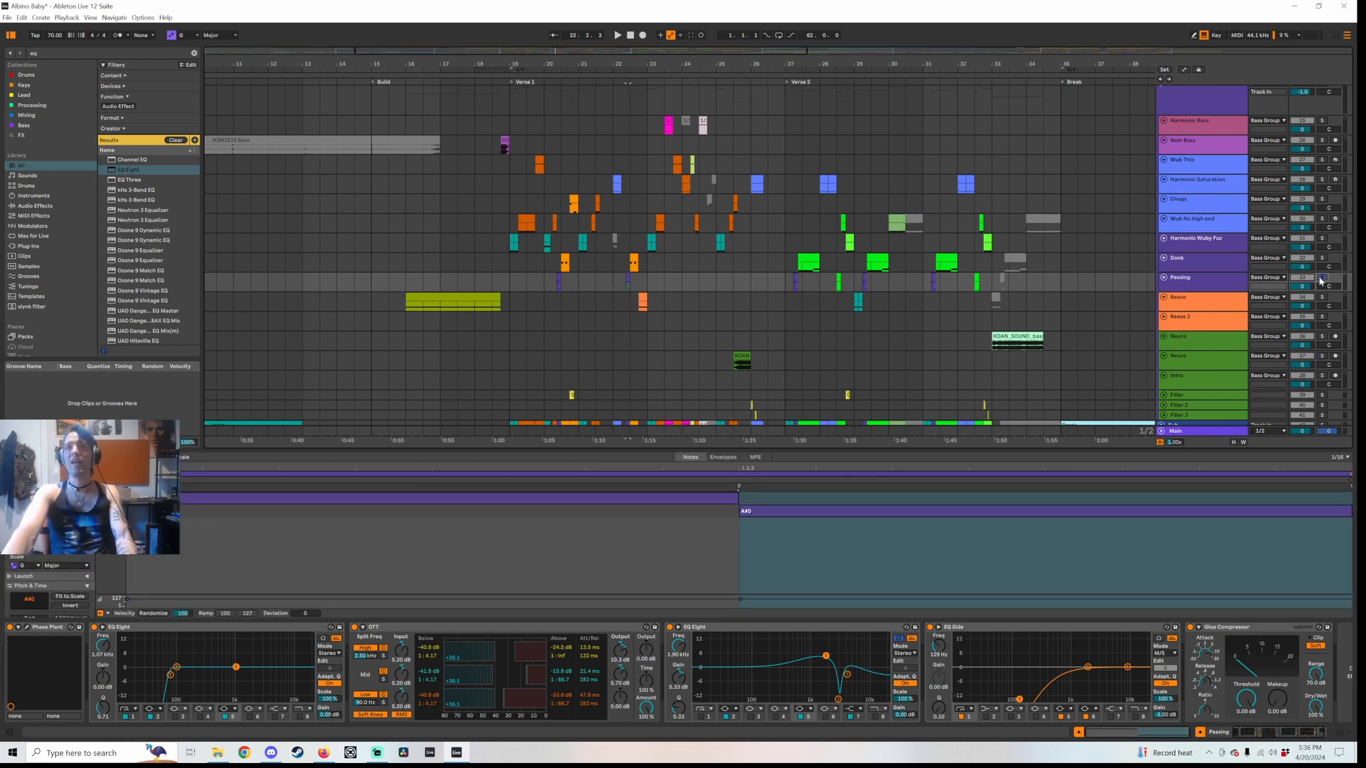
key(space)
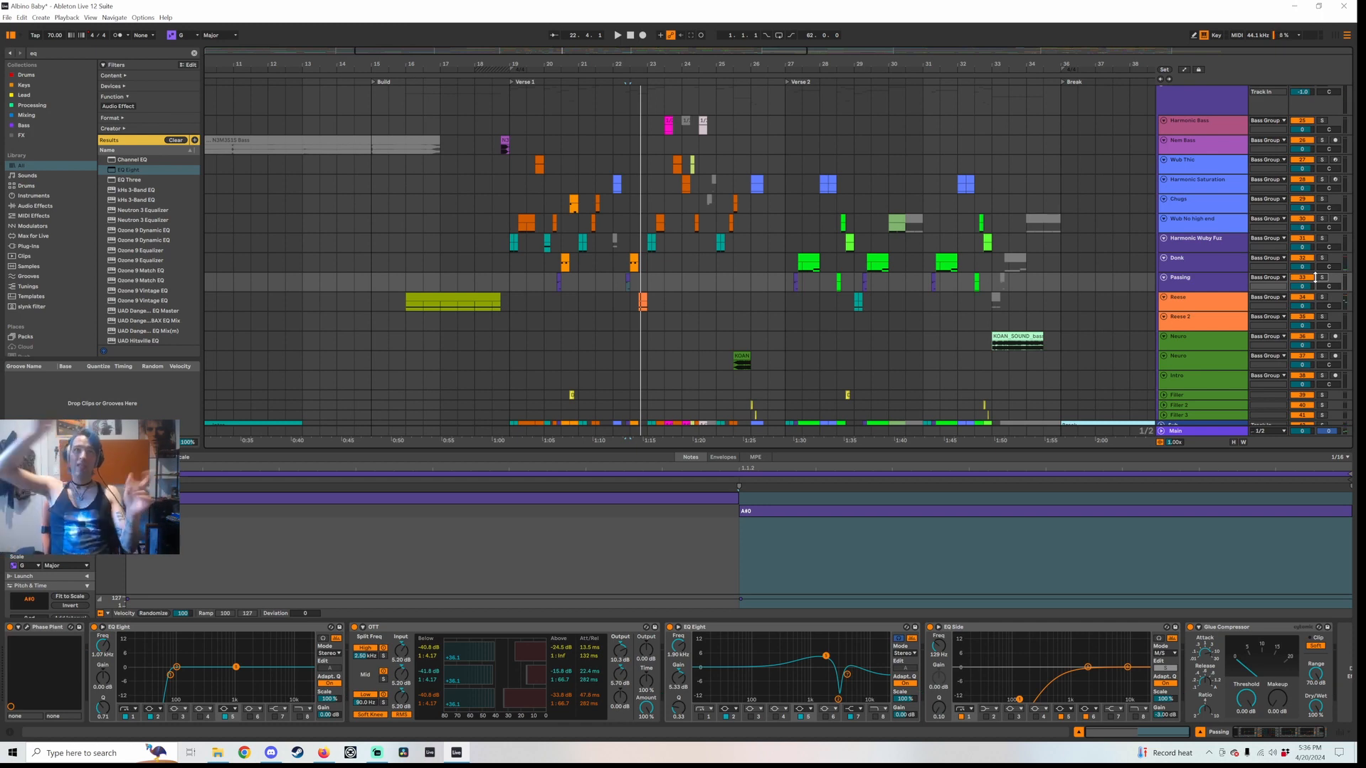
Open Phase Plant on the Donk track, examine the Comprehensive Donk patch, and move its window clear of the bass clips
click(1207, 267)
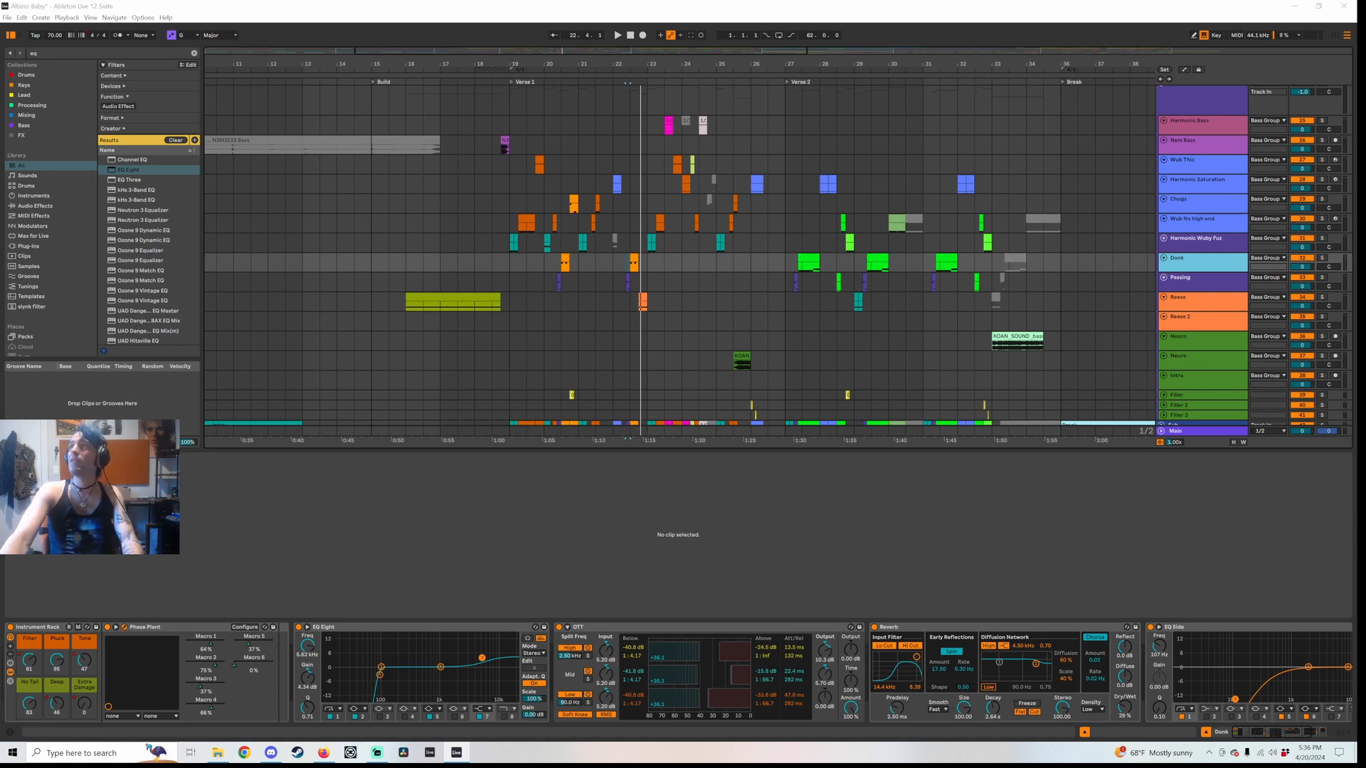
click(125, 626)
drag(617, 51, 536, 140)
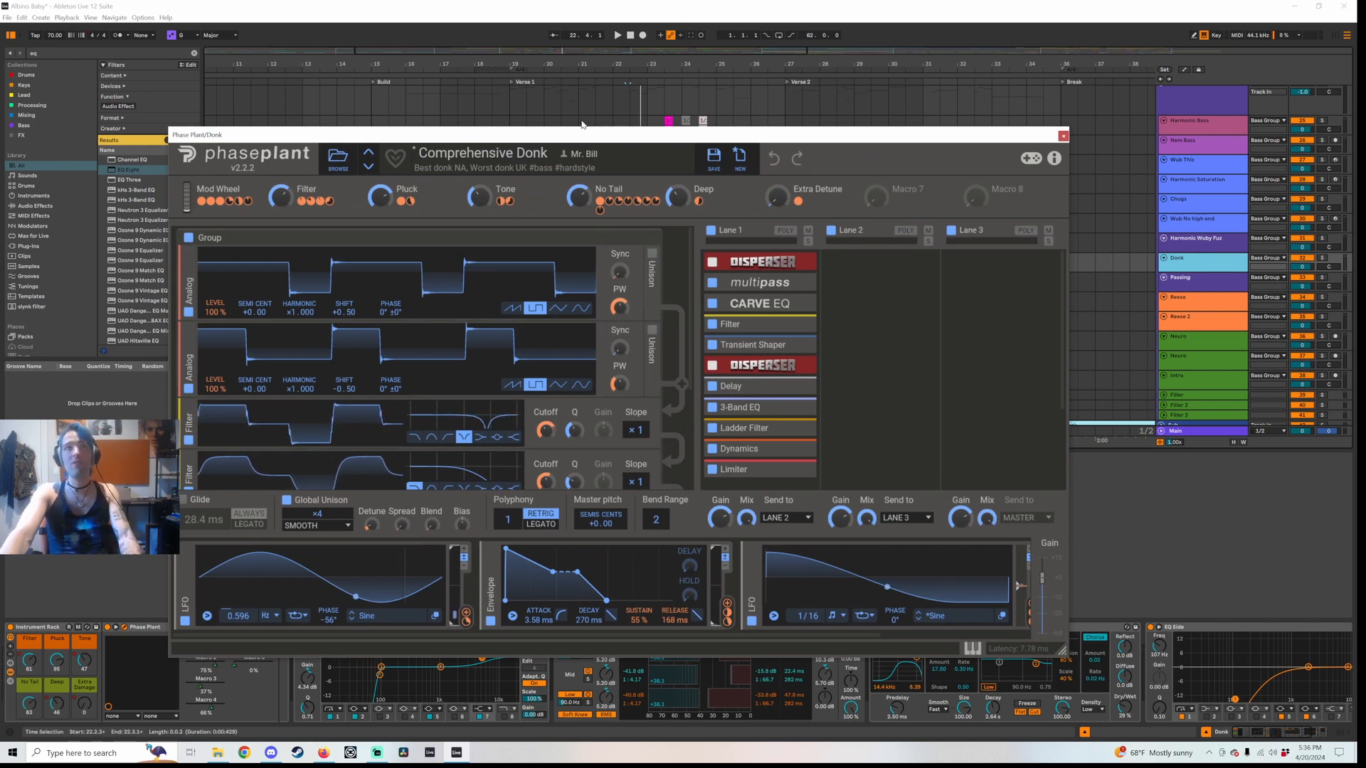
drag(512, 134, 429, 82)
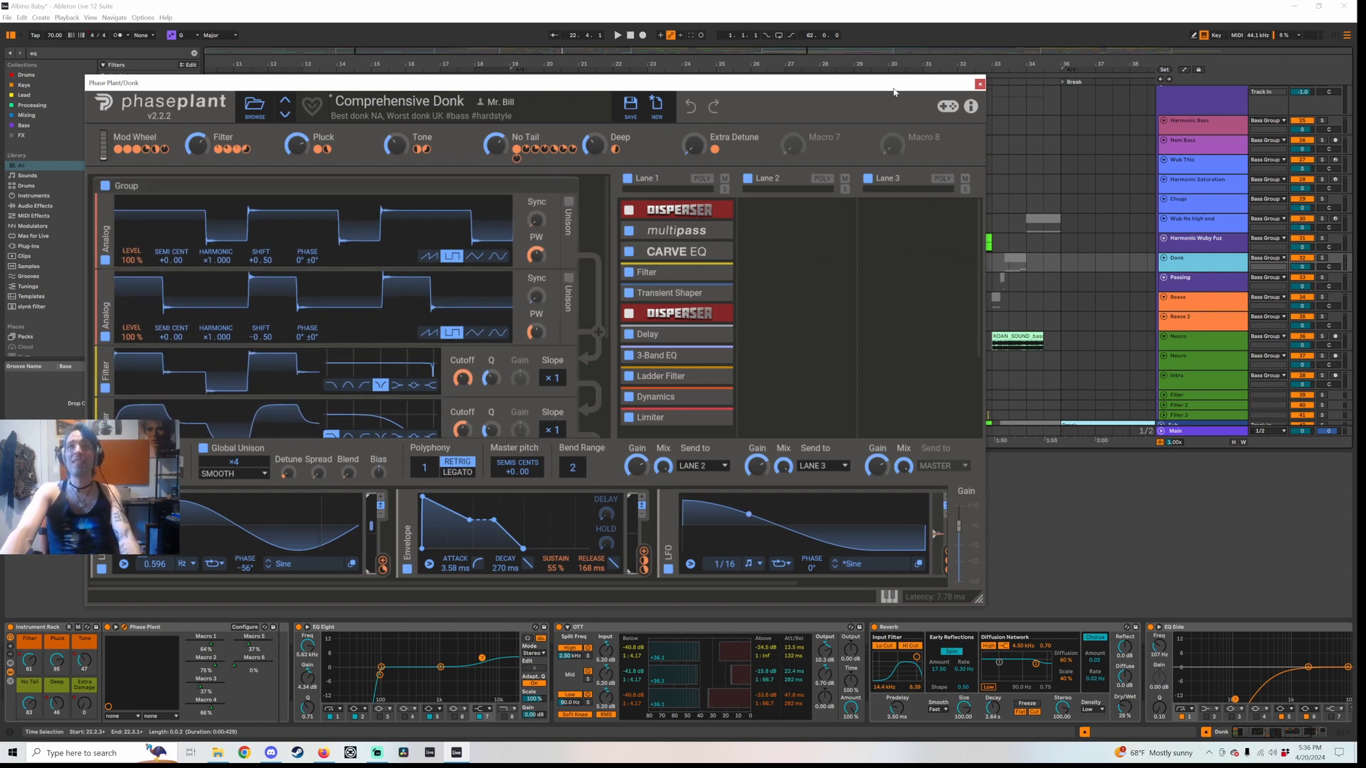
drag(890, 87, 907, 396)
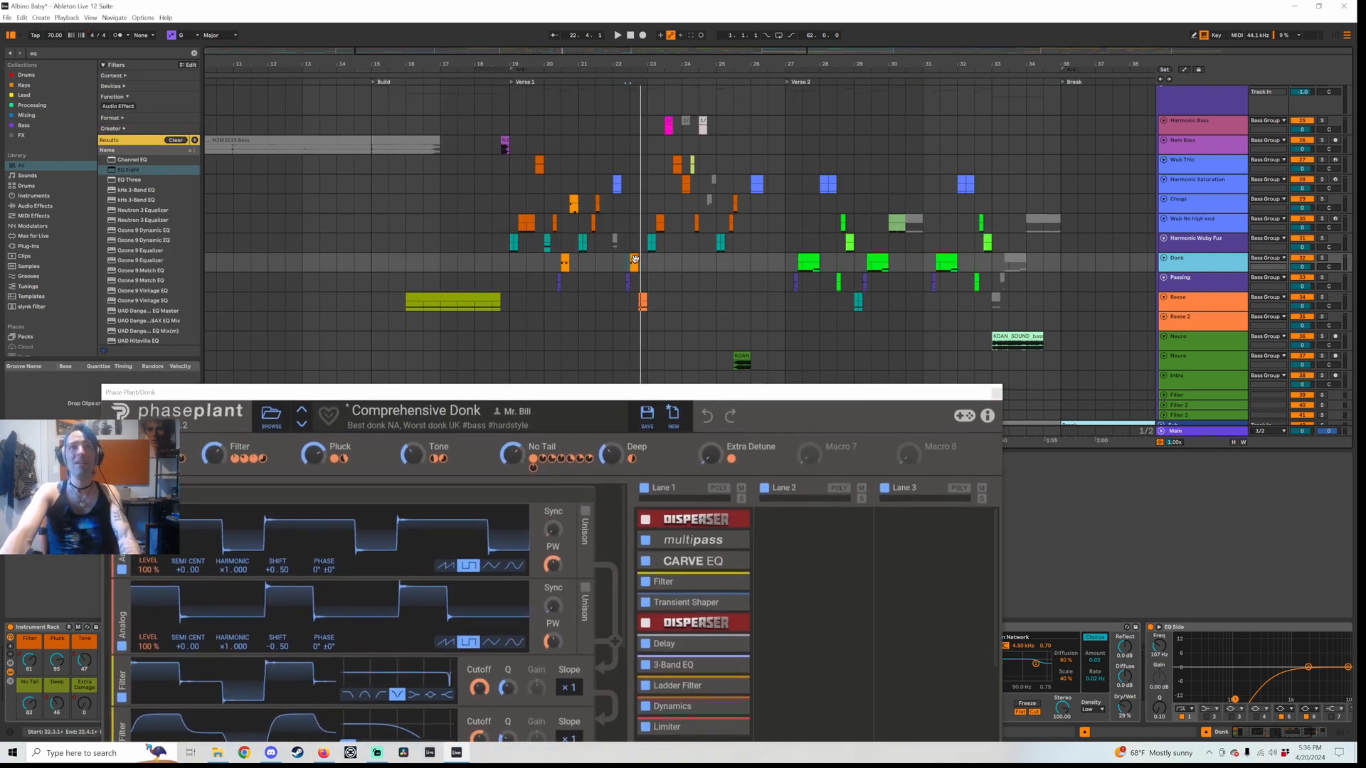
Solo the Donk track and audition its second Verse 1 clip with the Phase Plant window open
click(634, 263)
click(1321, 258)
key(space)
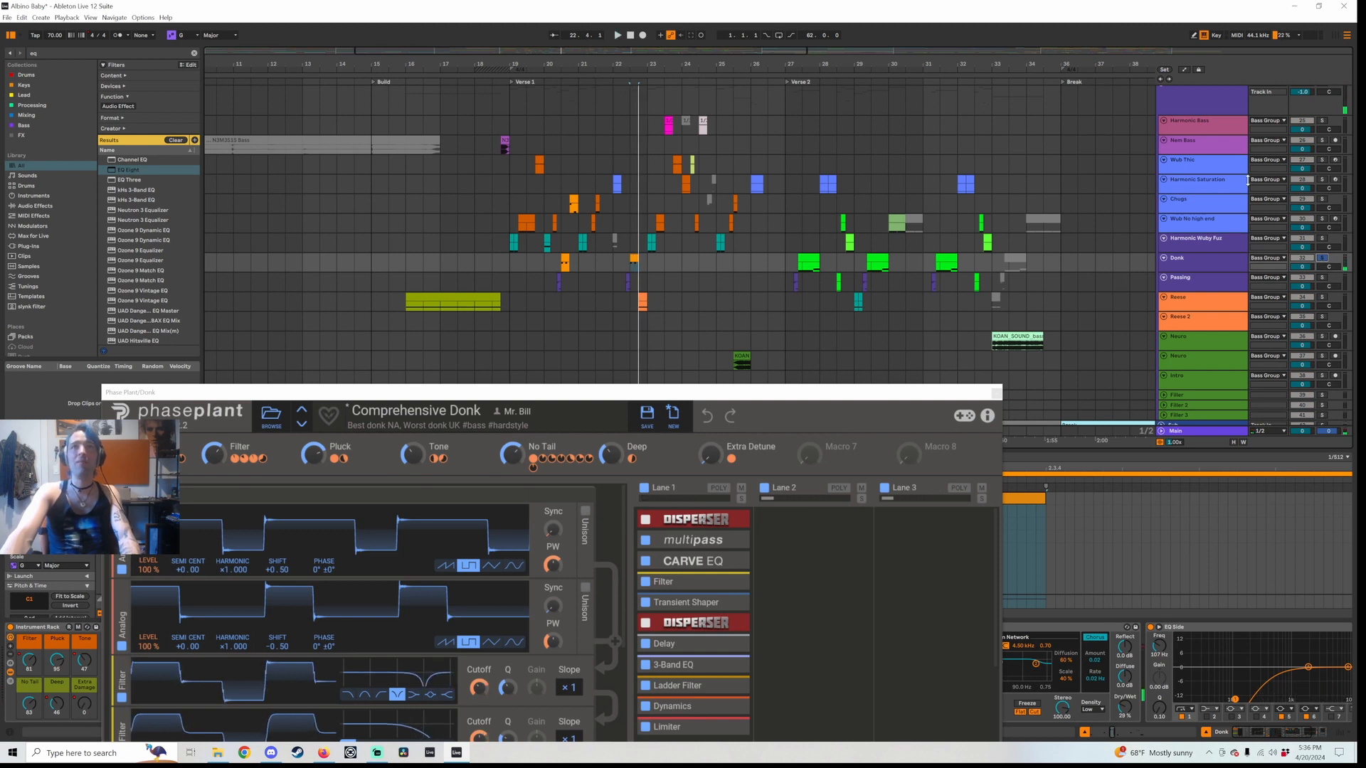
Show the automation lanes and audition the Donk track's first and third Verse 2 clips, plus its second Verse 1 clip
click(1184, 71)
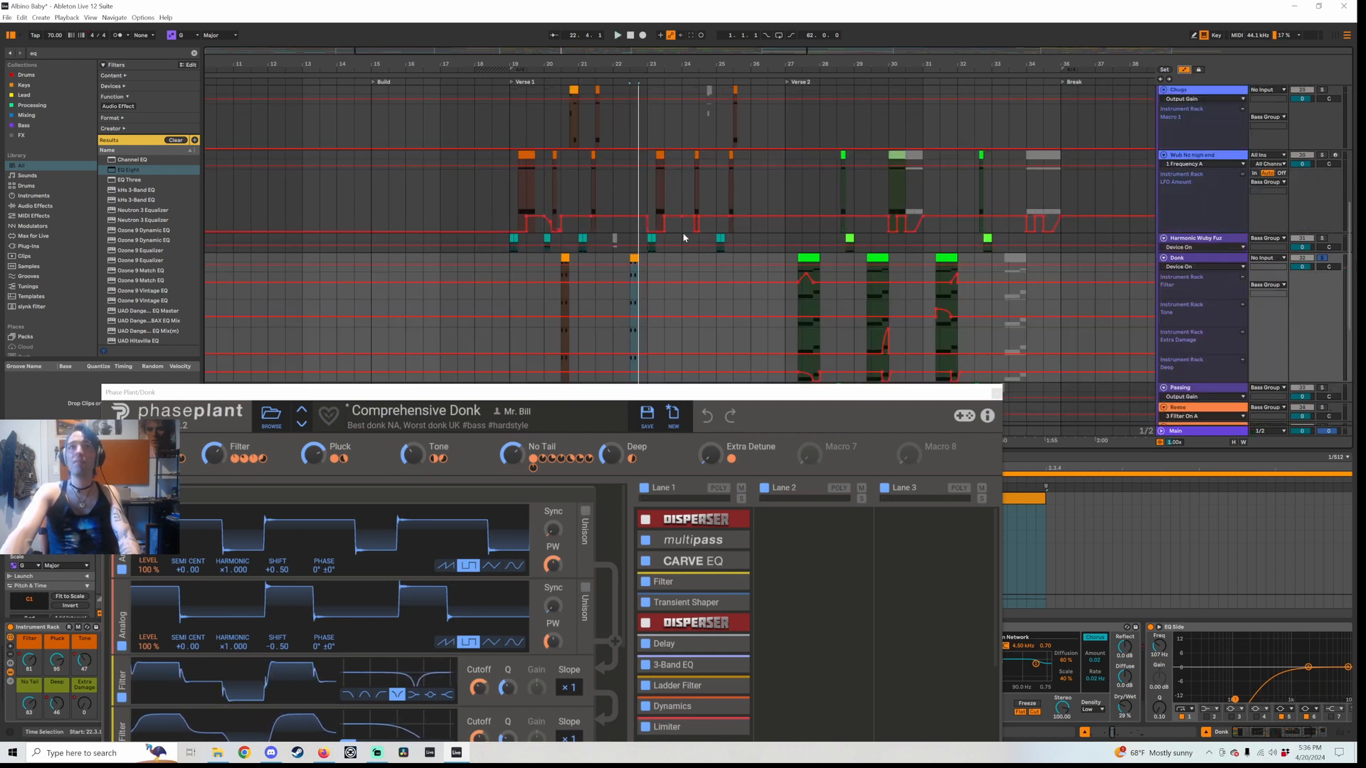
click(809, 257)
key(space)
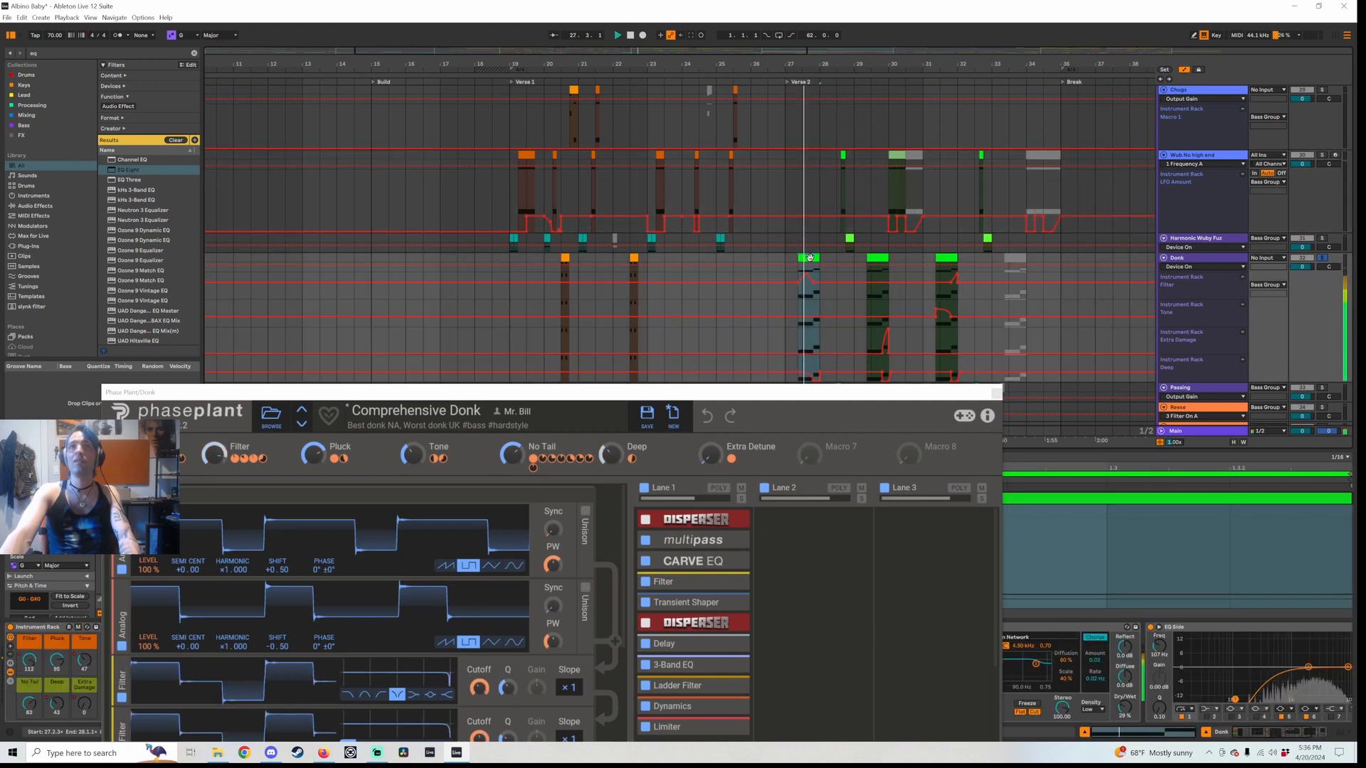
click(947, 259)
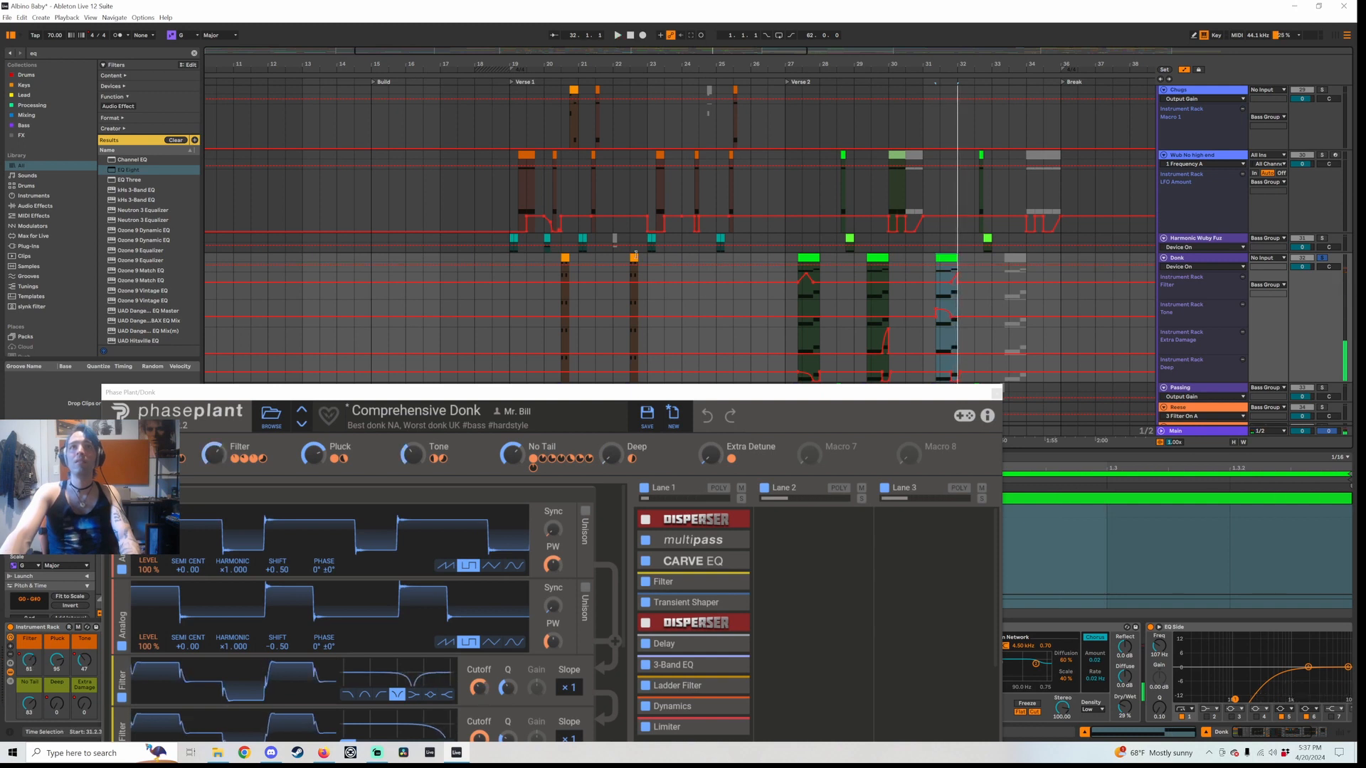
click(636, 258)
key(space)
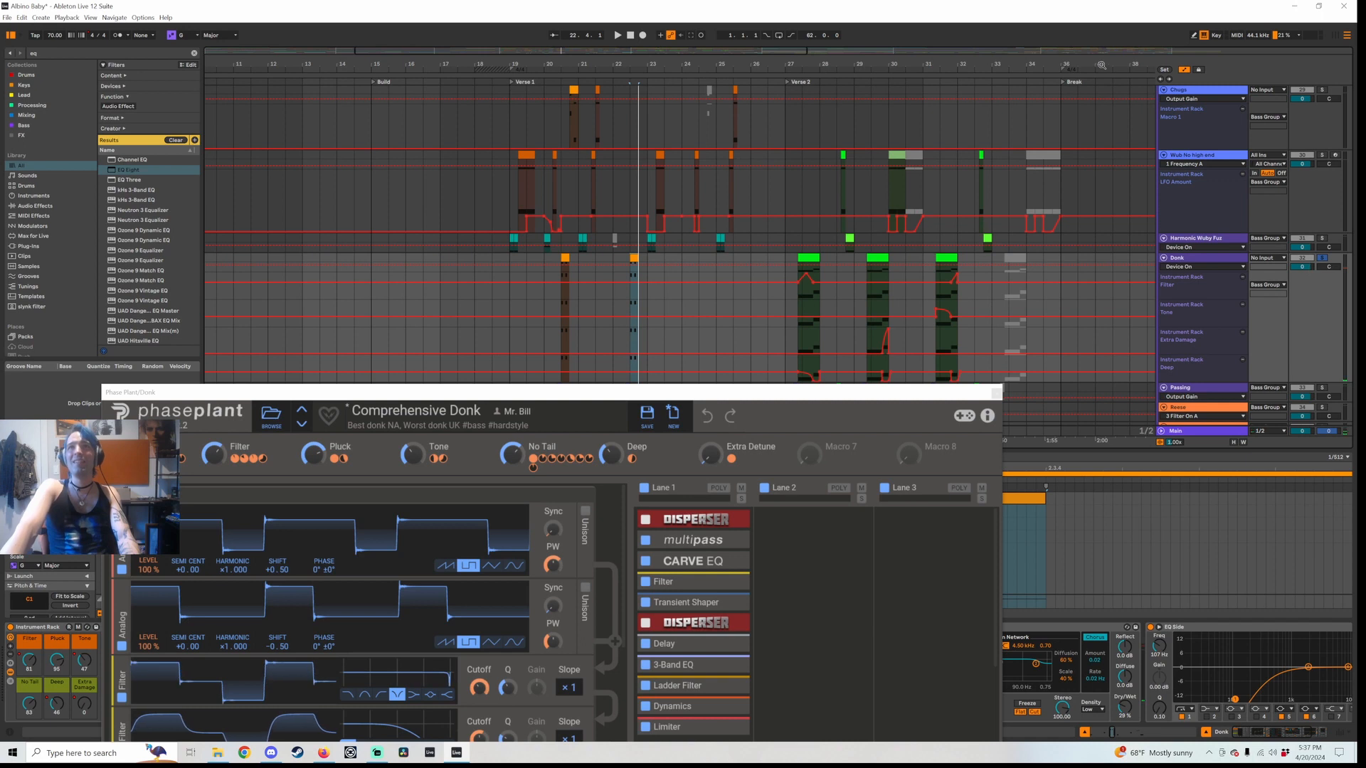
Unsolo the Donk track and clear away its Phase Plant window and the automation lanes
drag(1096, 63, 1181, 45)
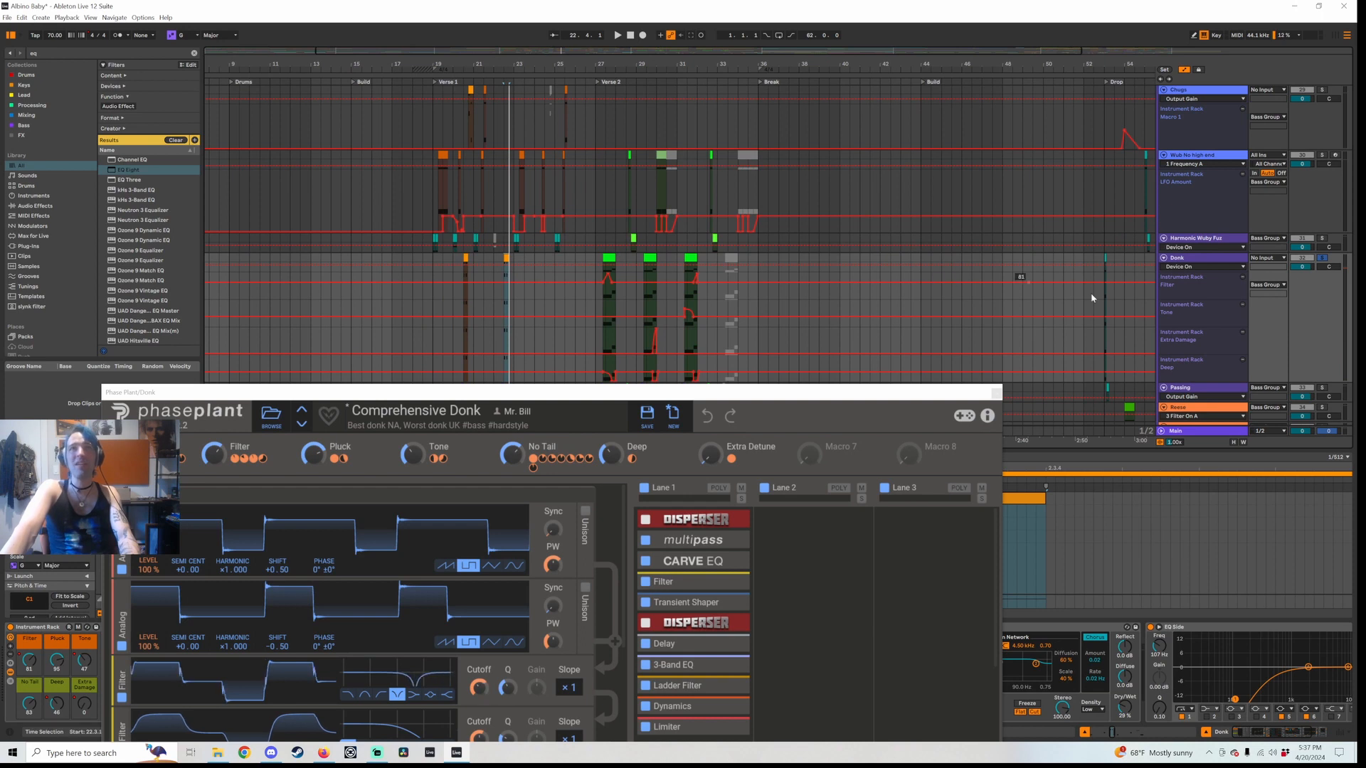
click(1323, 260)
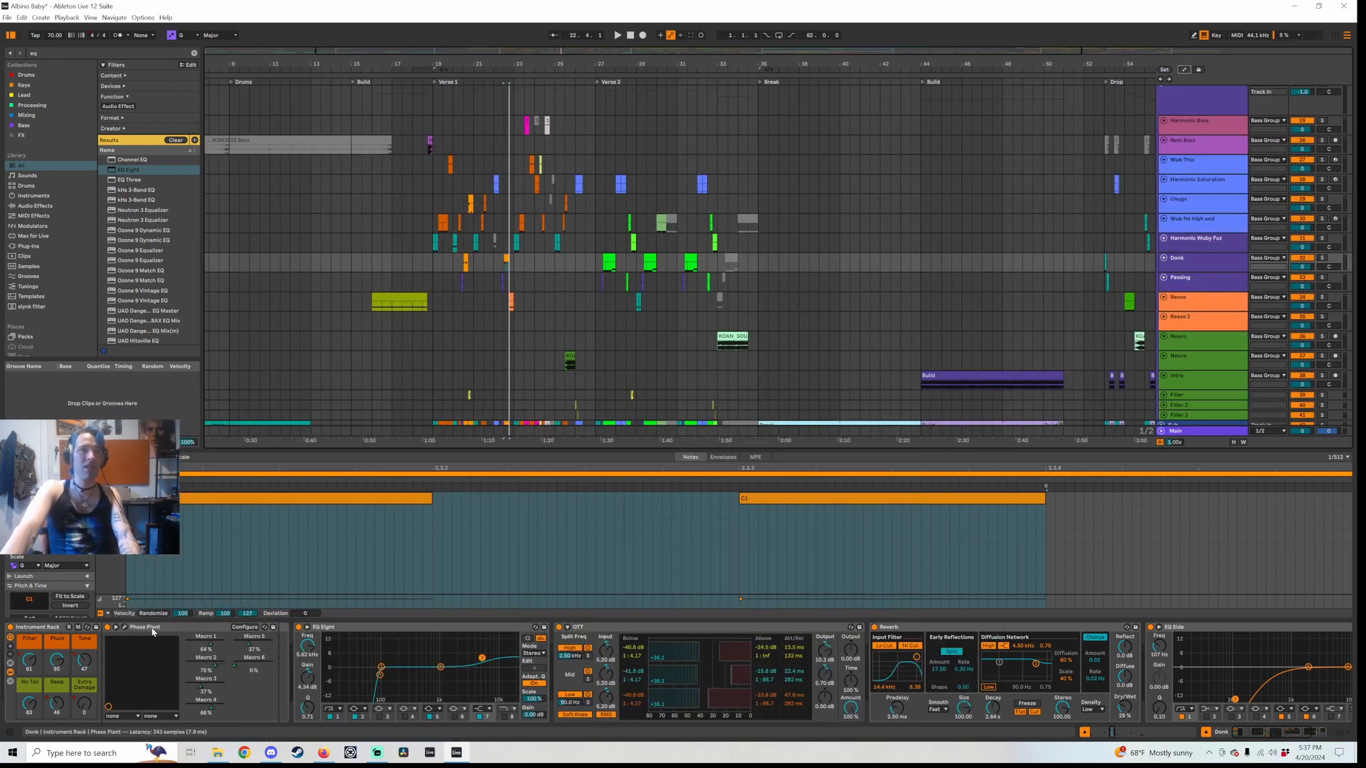
click(198, 655)
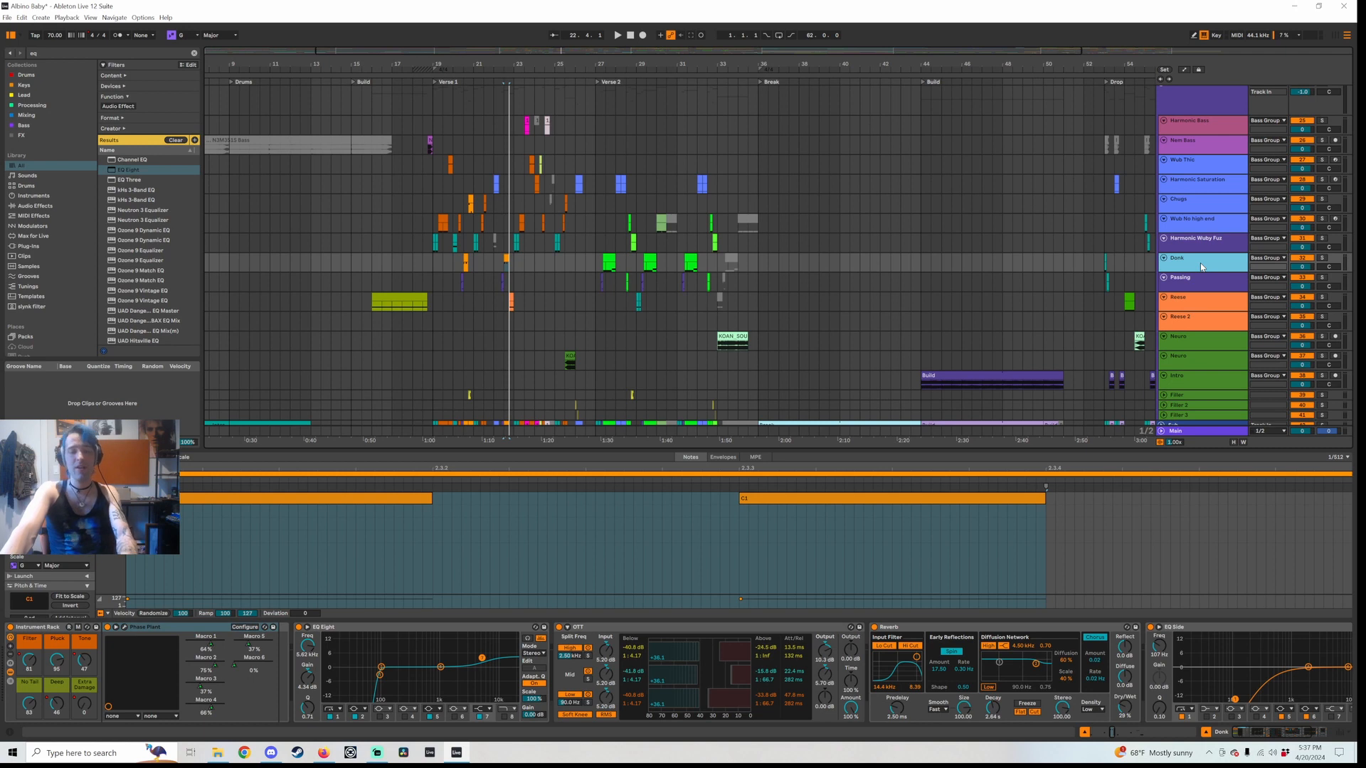
Insert a new MIDI track below Donk, search the browser for "phase" and load Phase Plant onto the track
key(ctrl+shift+t)
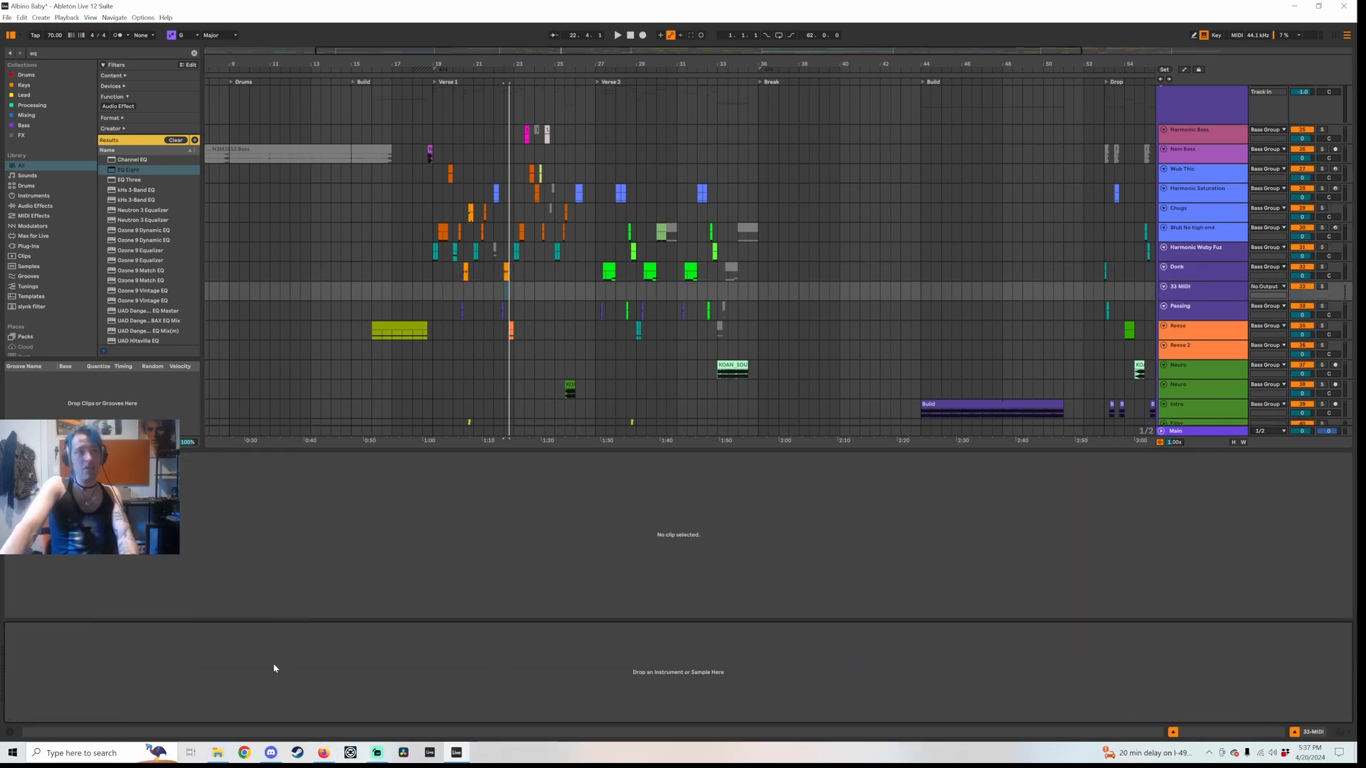
key(ctrl+f)
text(p)
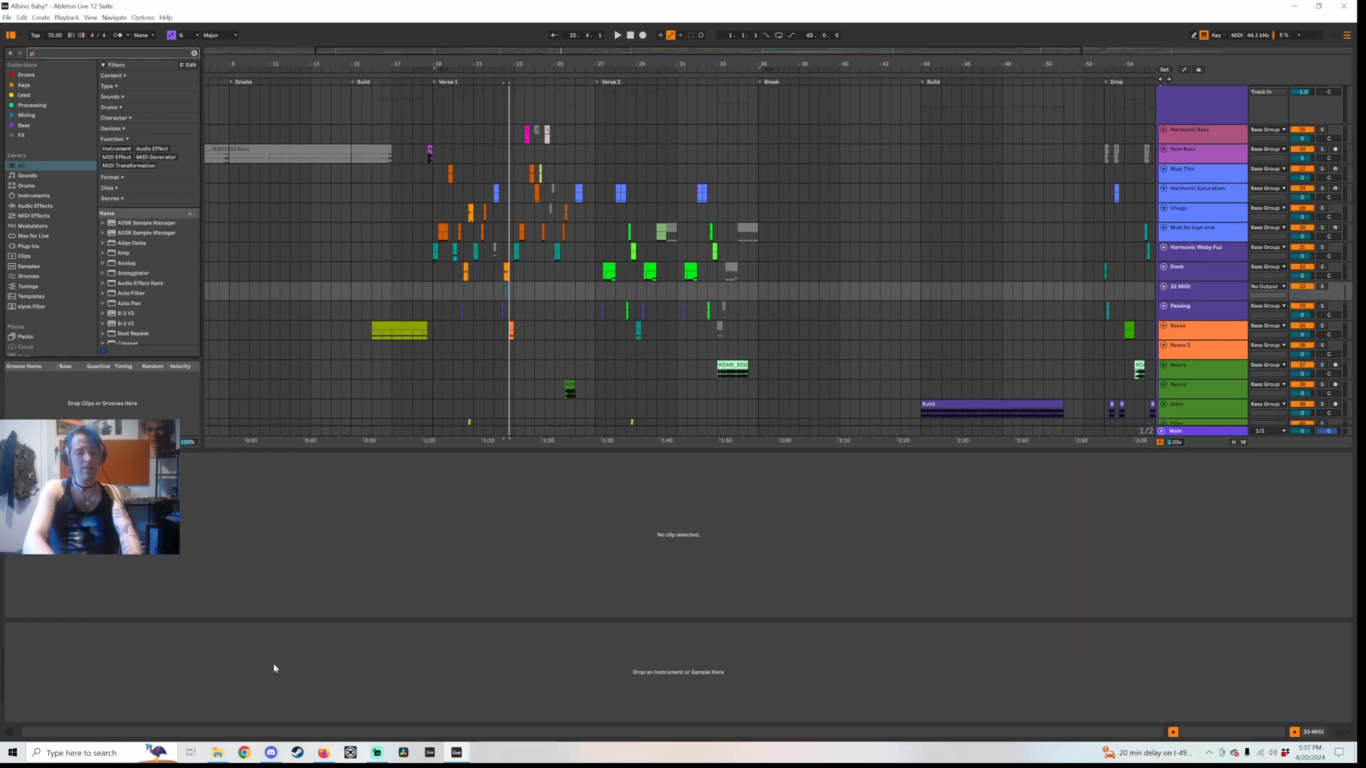
text(hasep)
key(BackSpace)
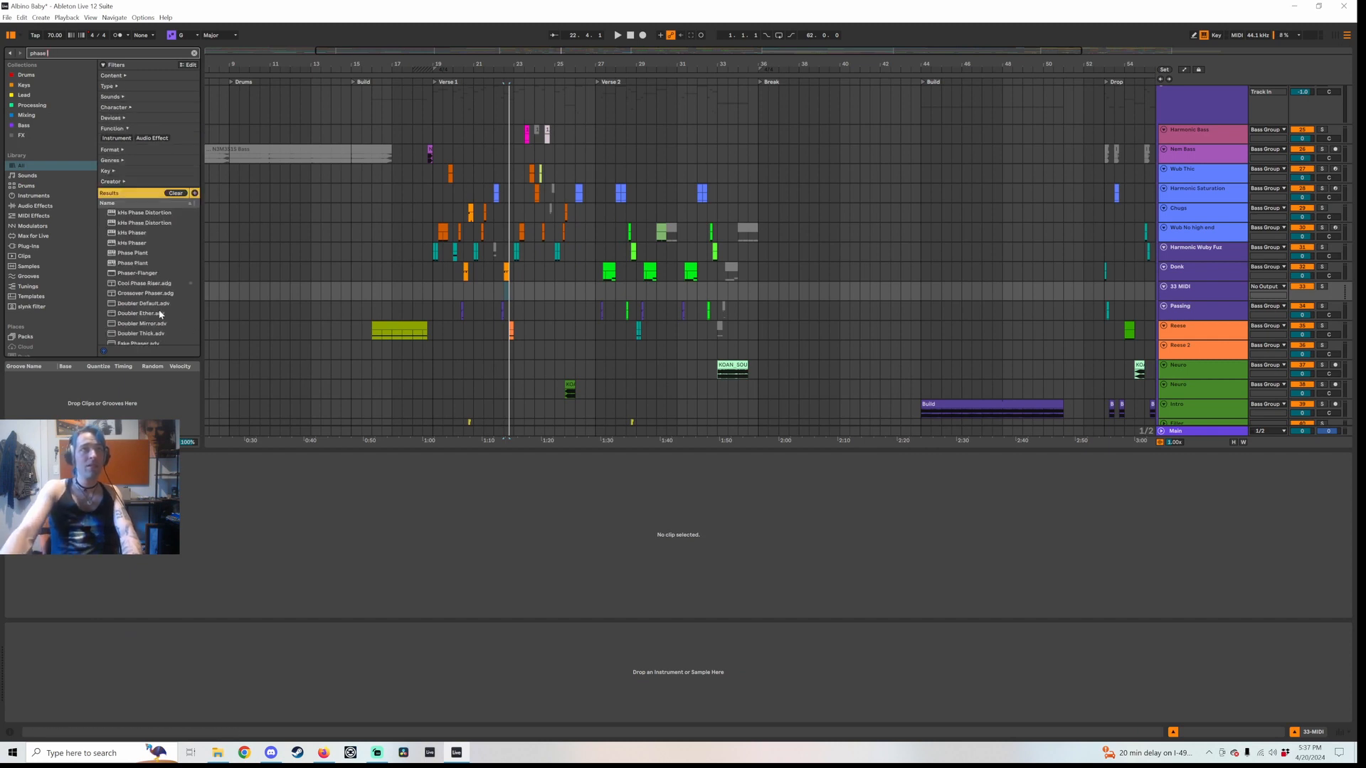
double_click(137, 255)
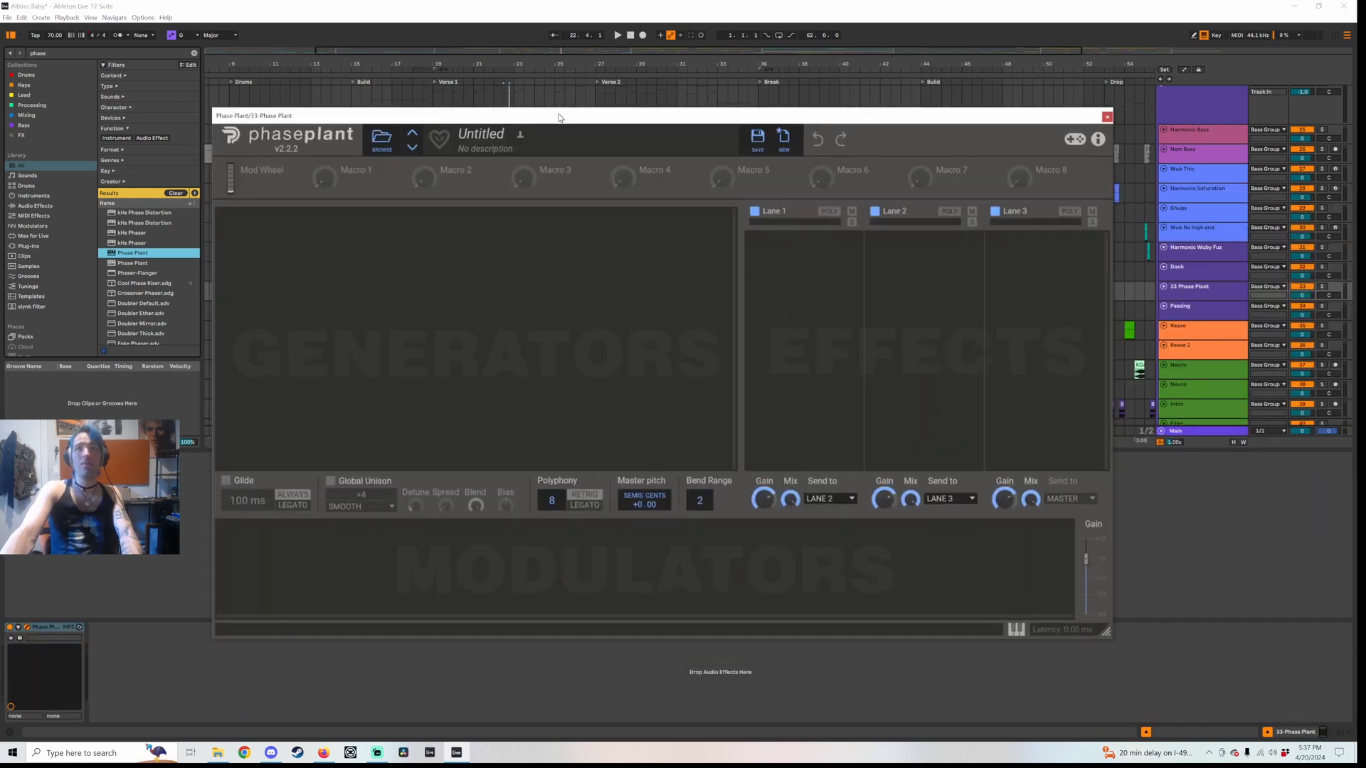
Search Phase Plant's presets for "donk", load Comprehensive Donk from the God Mode bank and return to the synth view
click(402, 133)
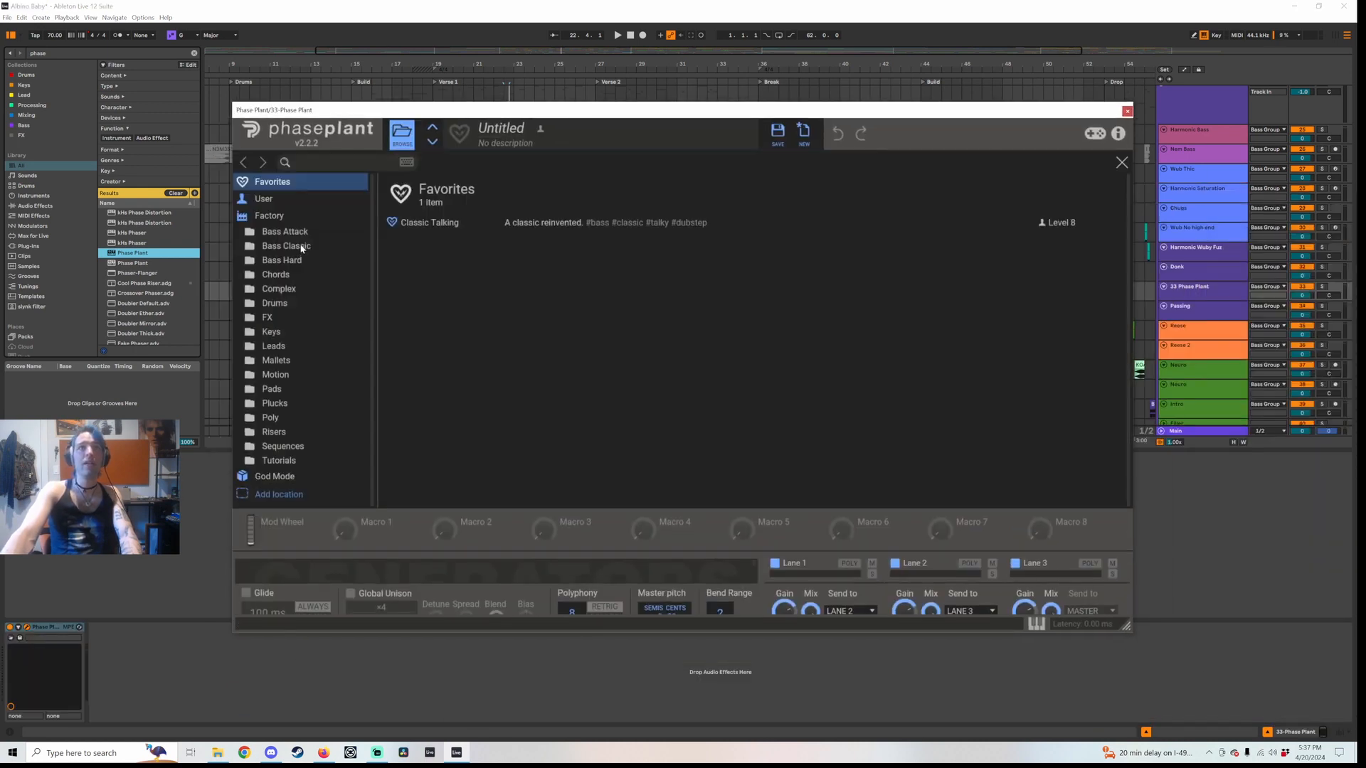
click(261, 477)
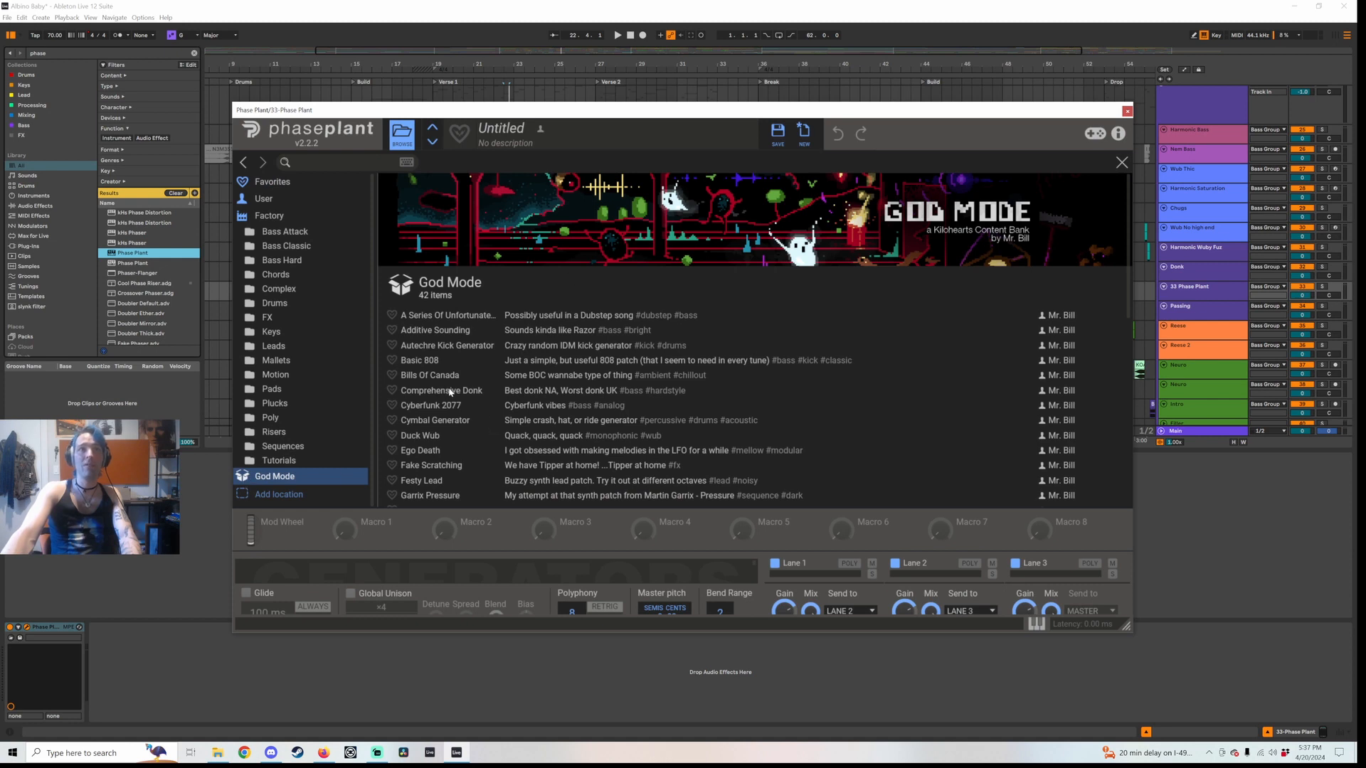
text(don)
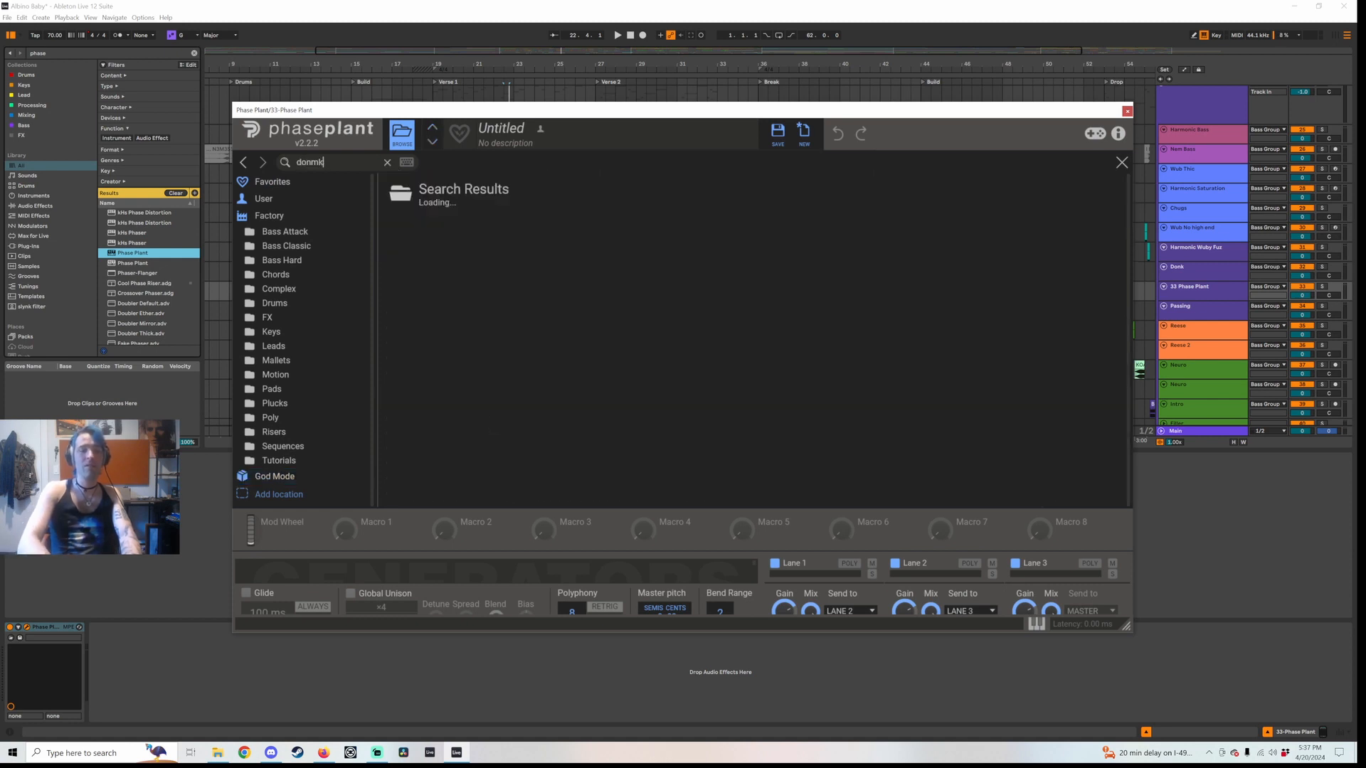
text(k)
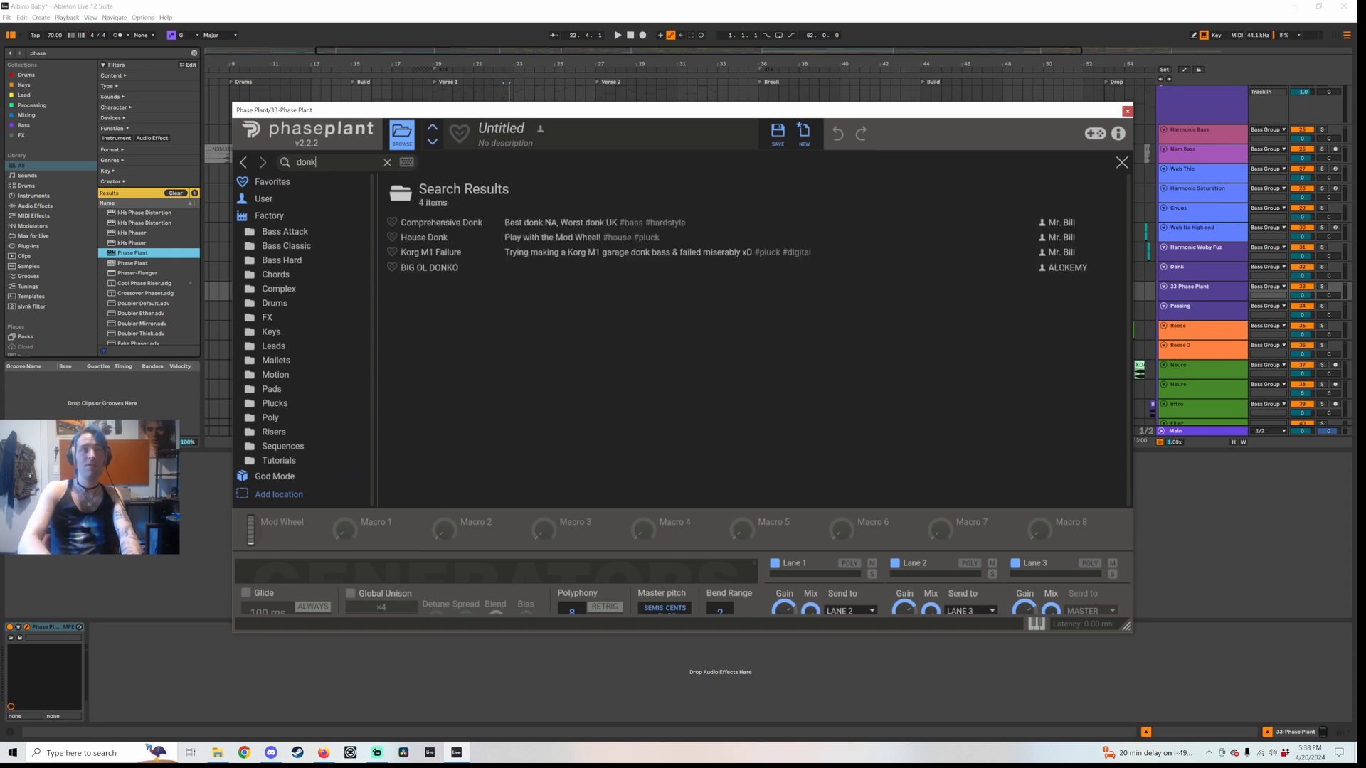
click(459, 223)
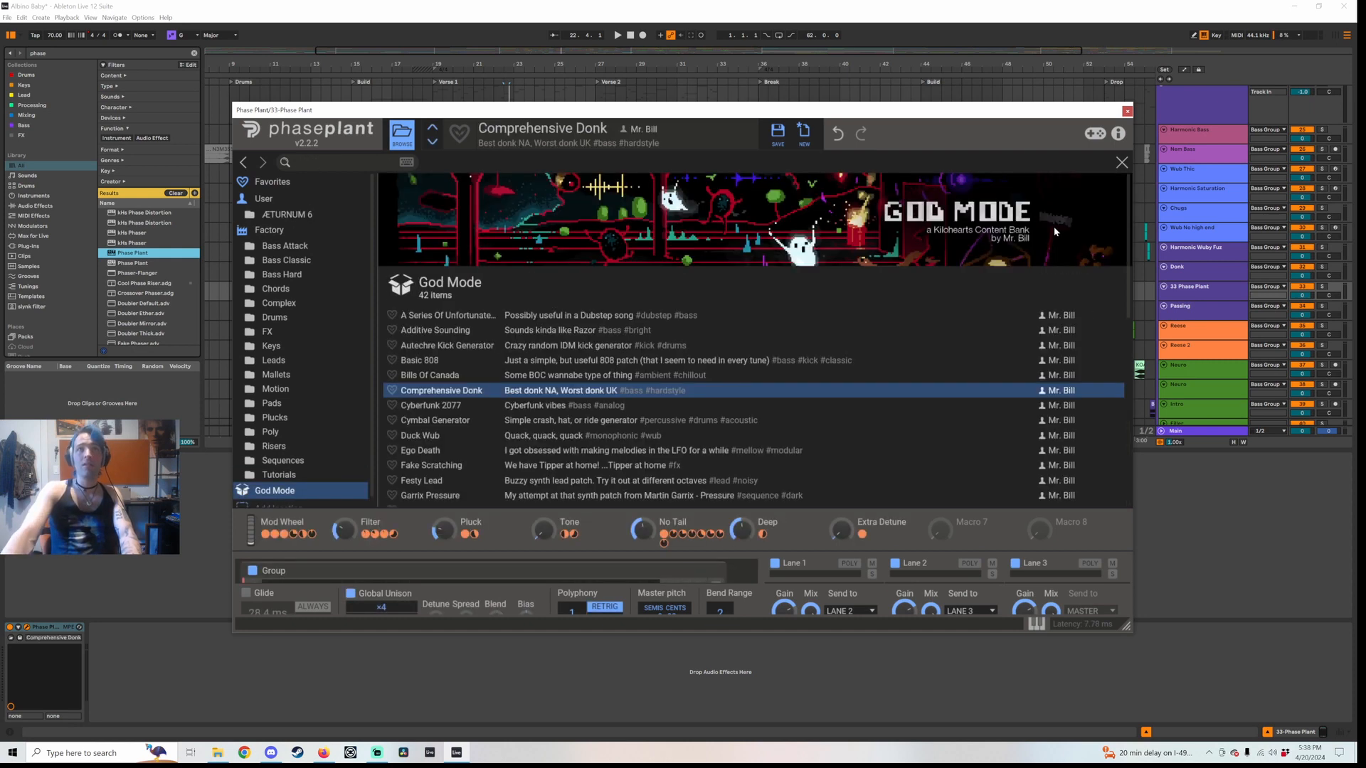
click(402, 134)
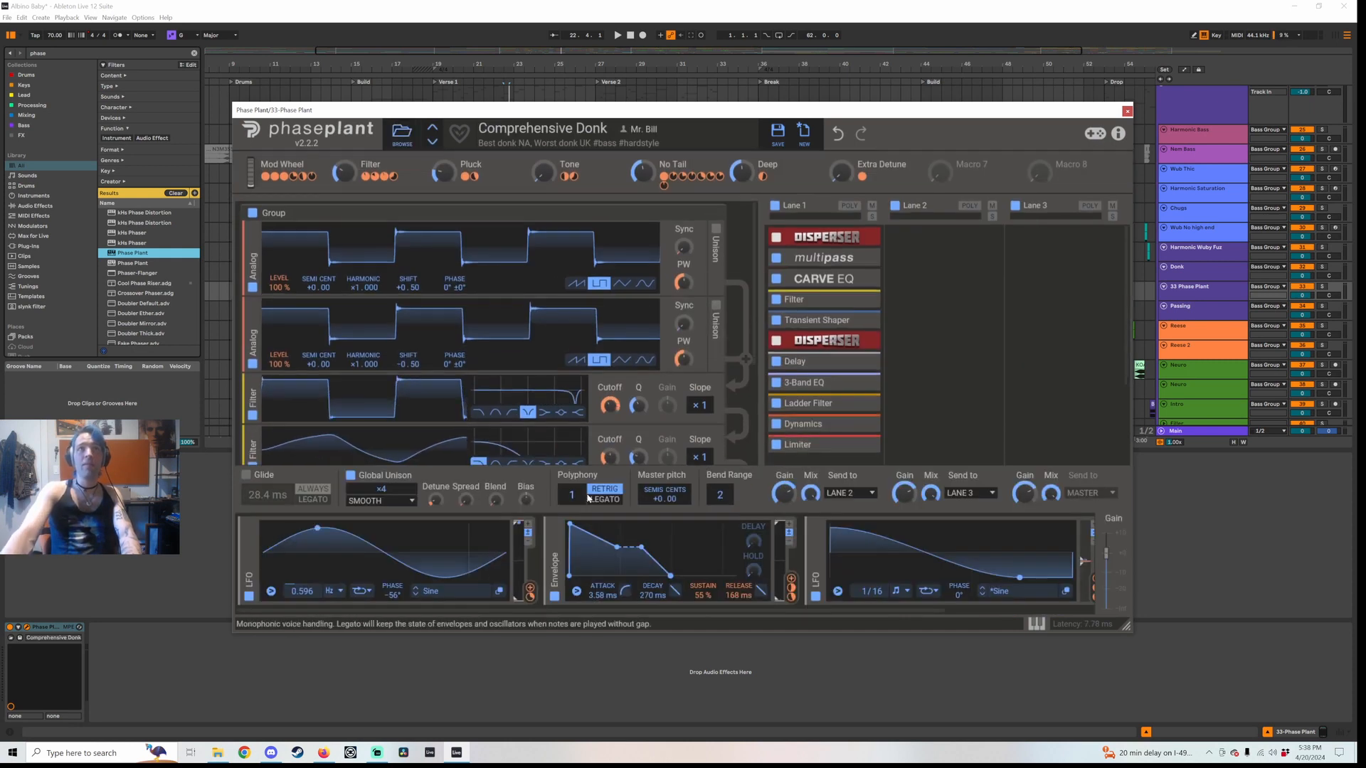
drag(680, 111, 720, 82)
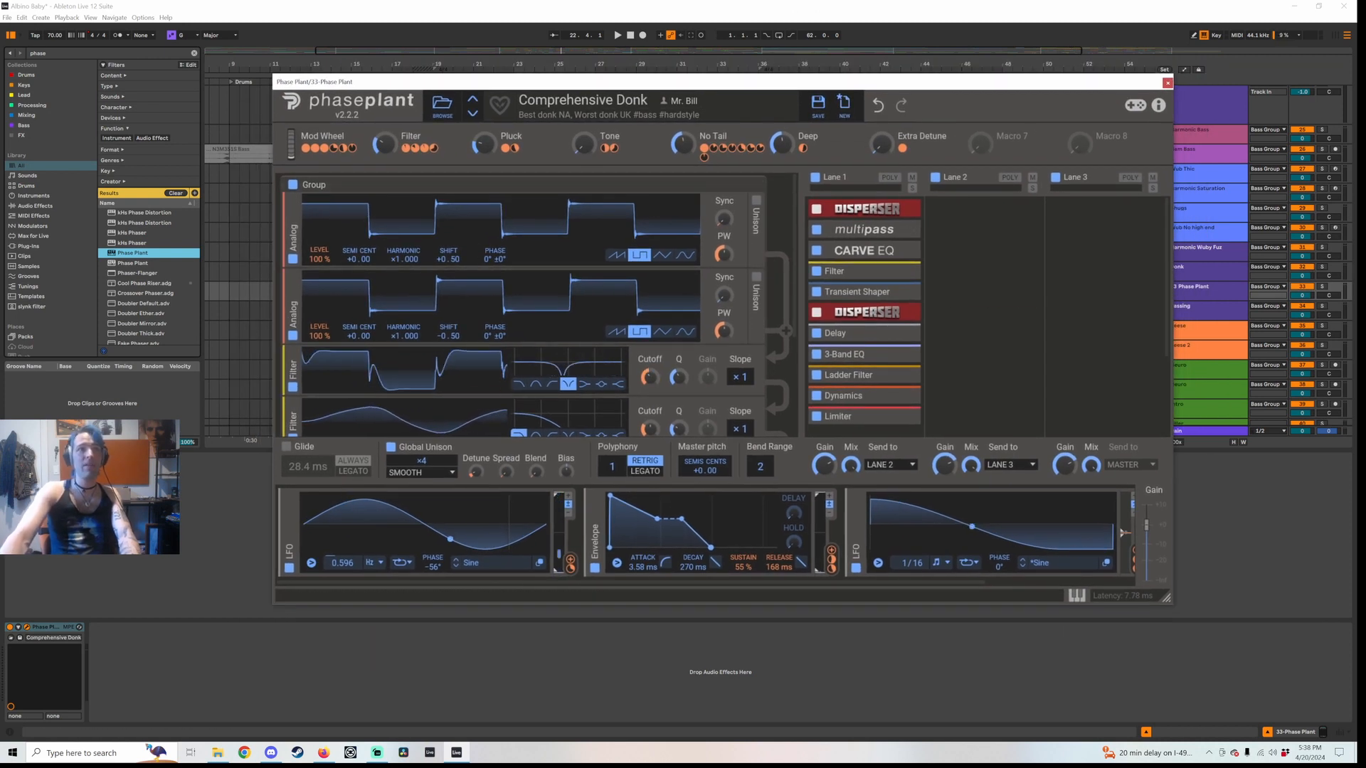
click(14, 633)
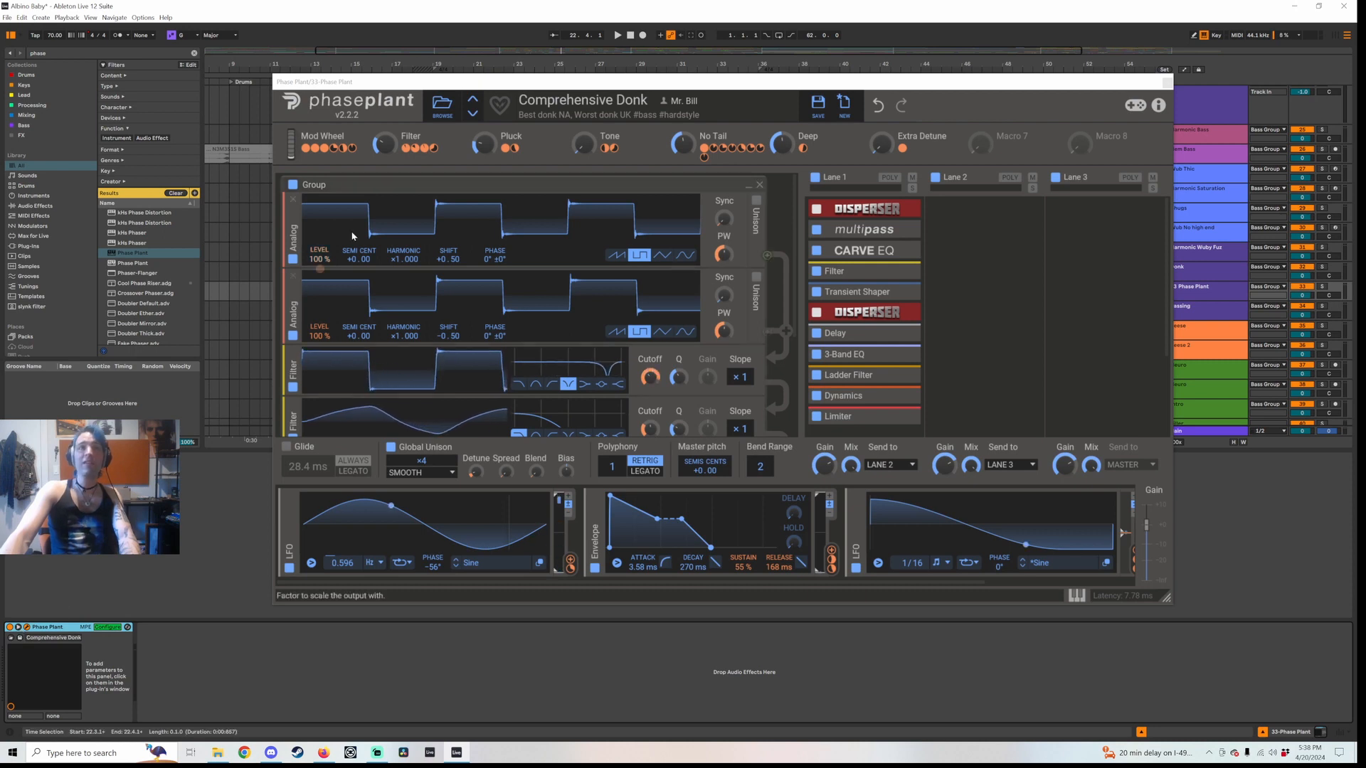
click(291, 151)
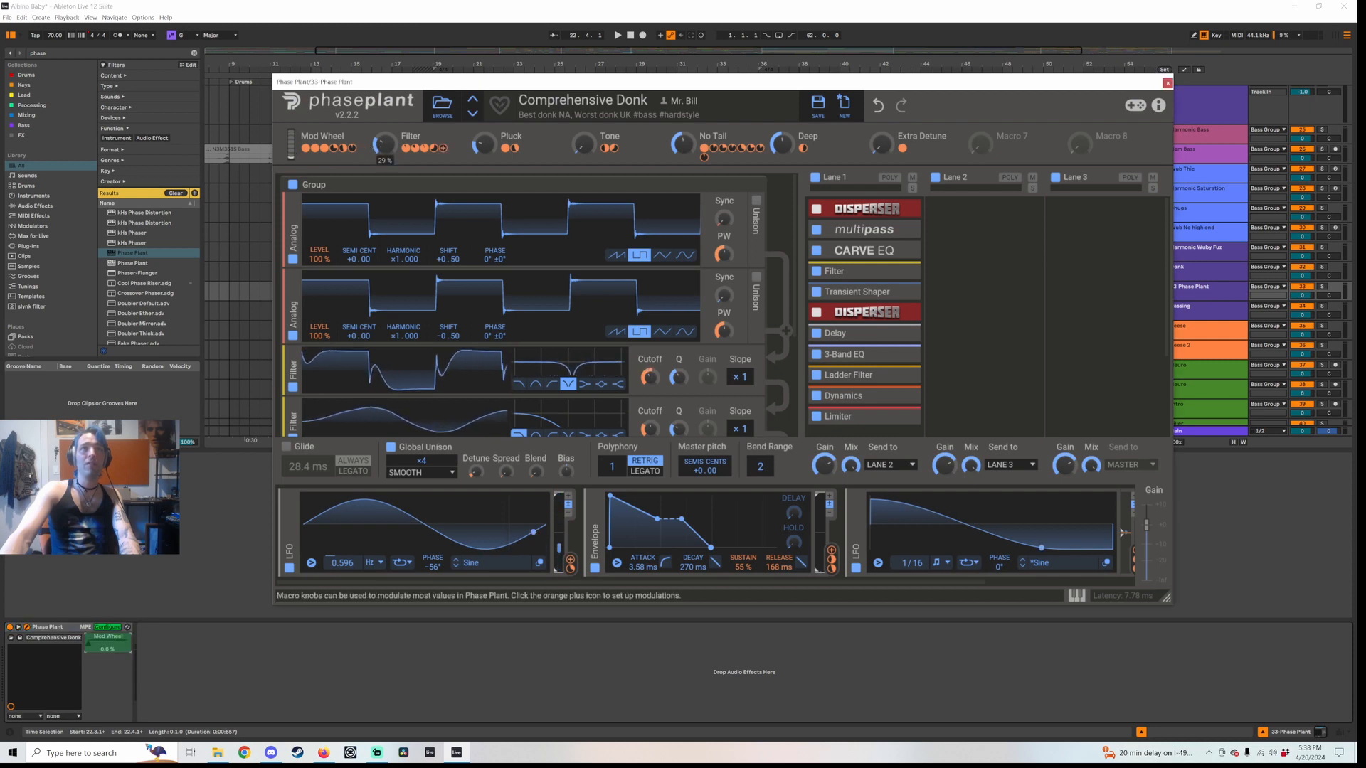
click(385, 144)
click(479, 146)
click(582, 144)
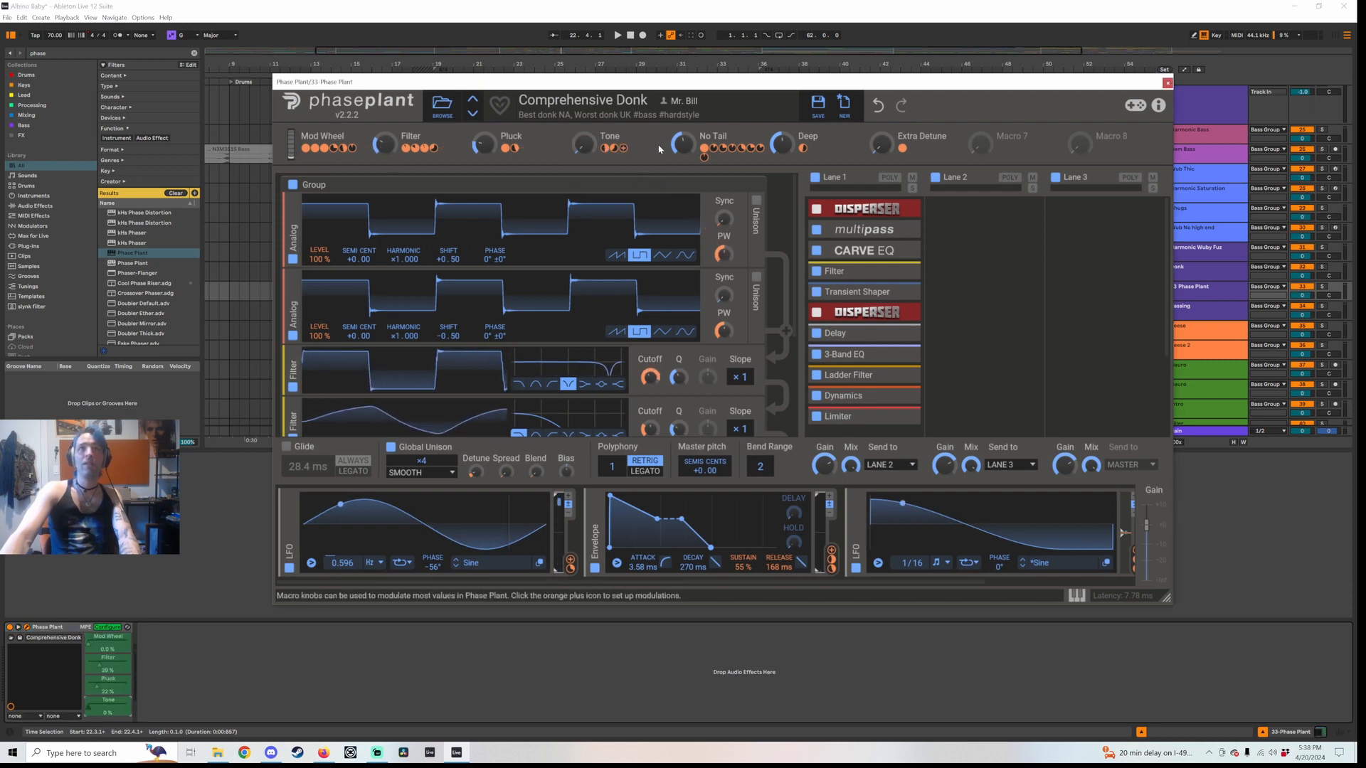
click(683, 146)
click(781, 144)
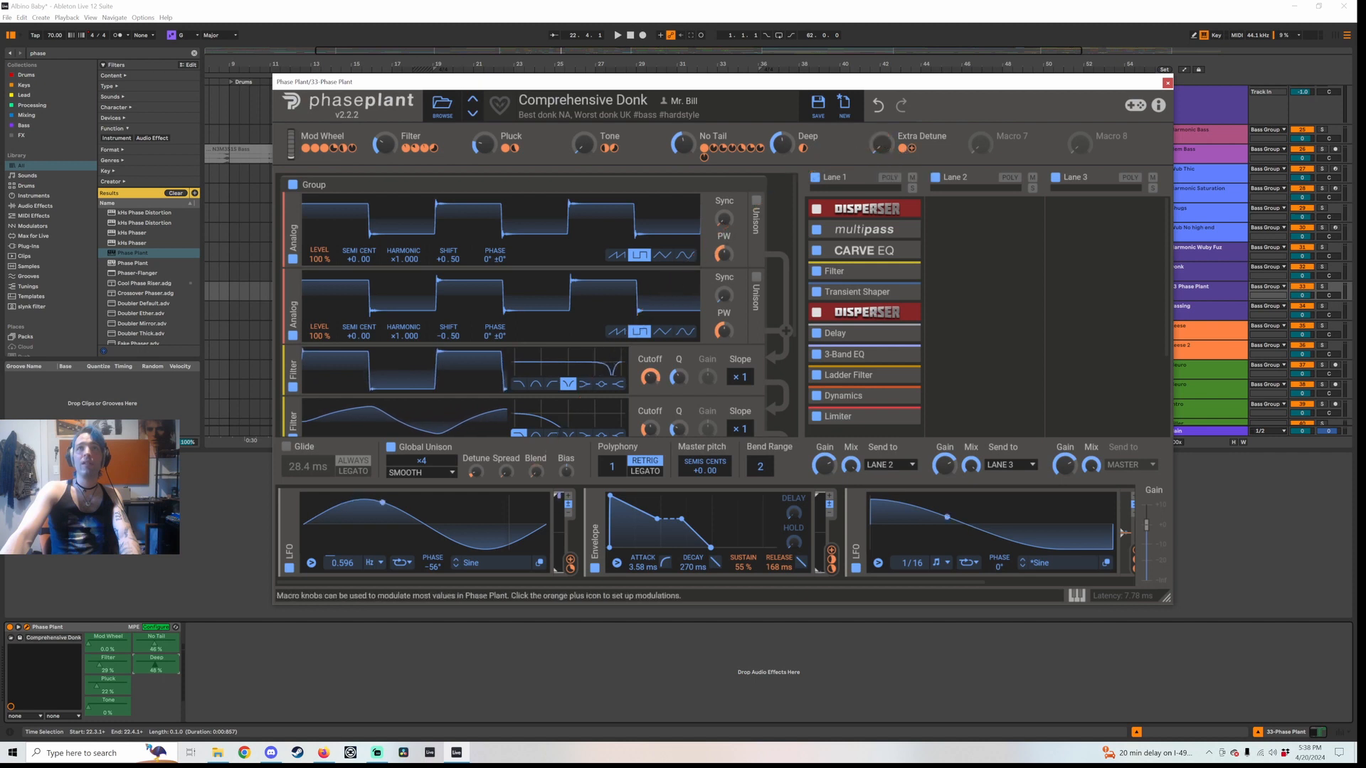
click(881, 144)
click(1167, 83)
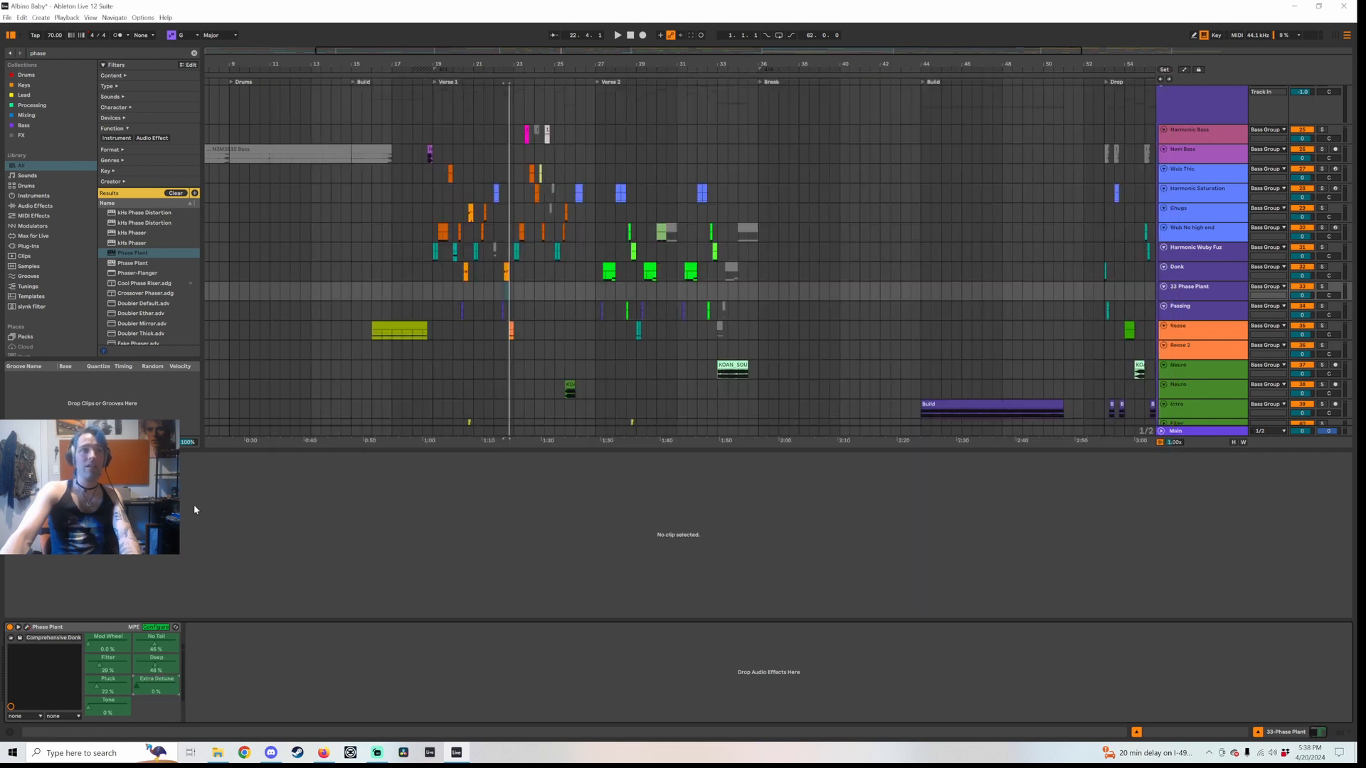
click(157, 628)
Group Phase Plant into an Instrument Rack and map Mod Wheel, Filter and Pluck to Macros 1, 2 and 3
click(49, 629)
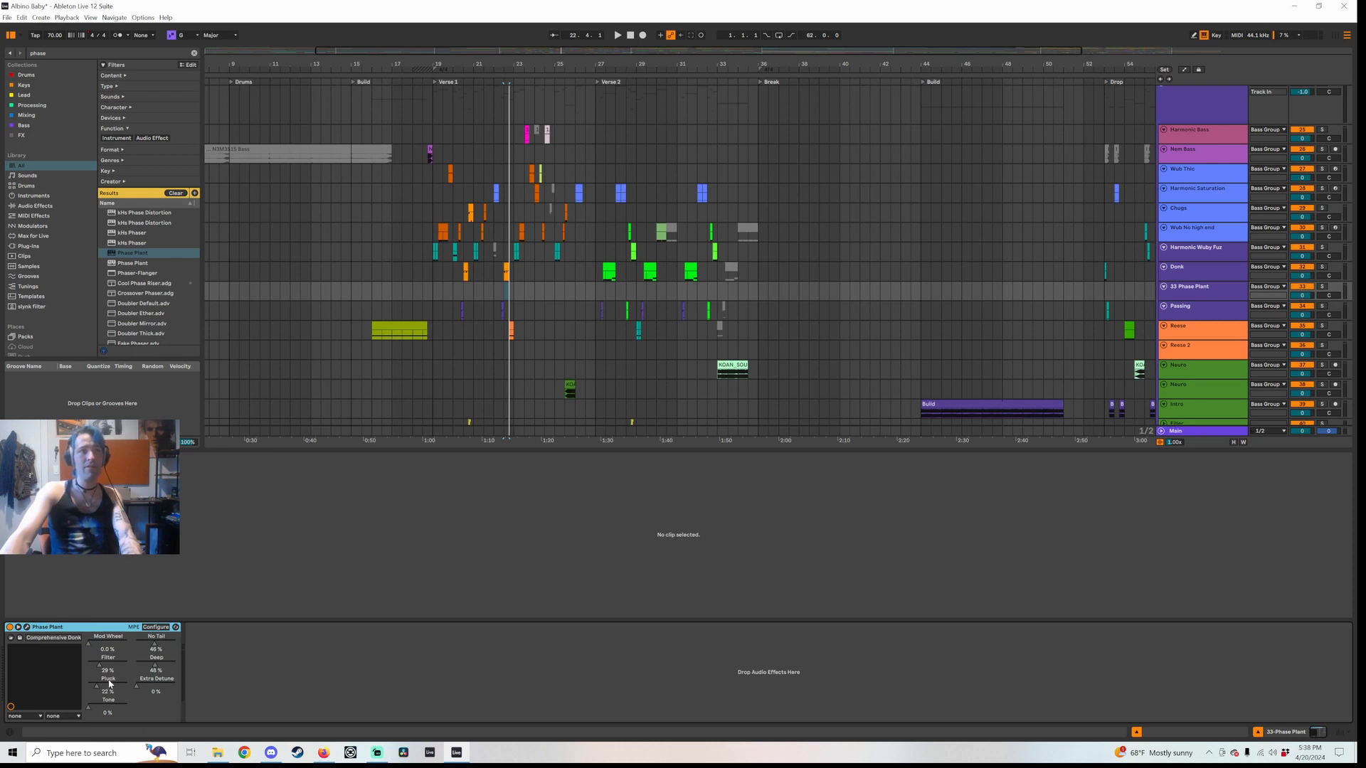
key(ctrl+g)
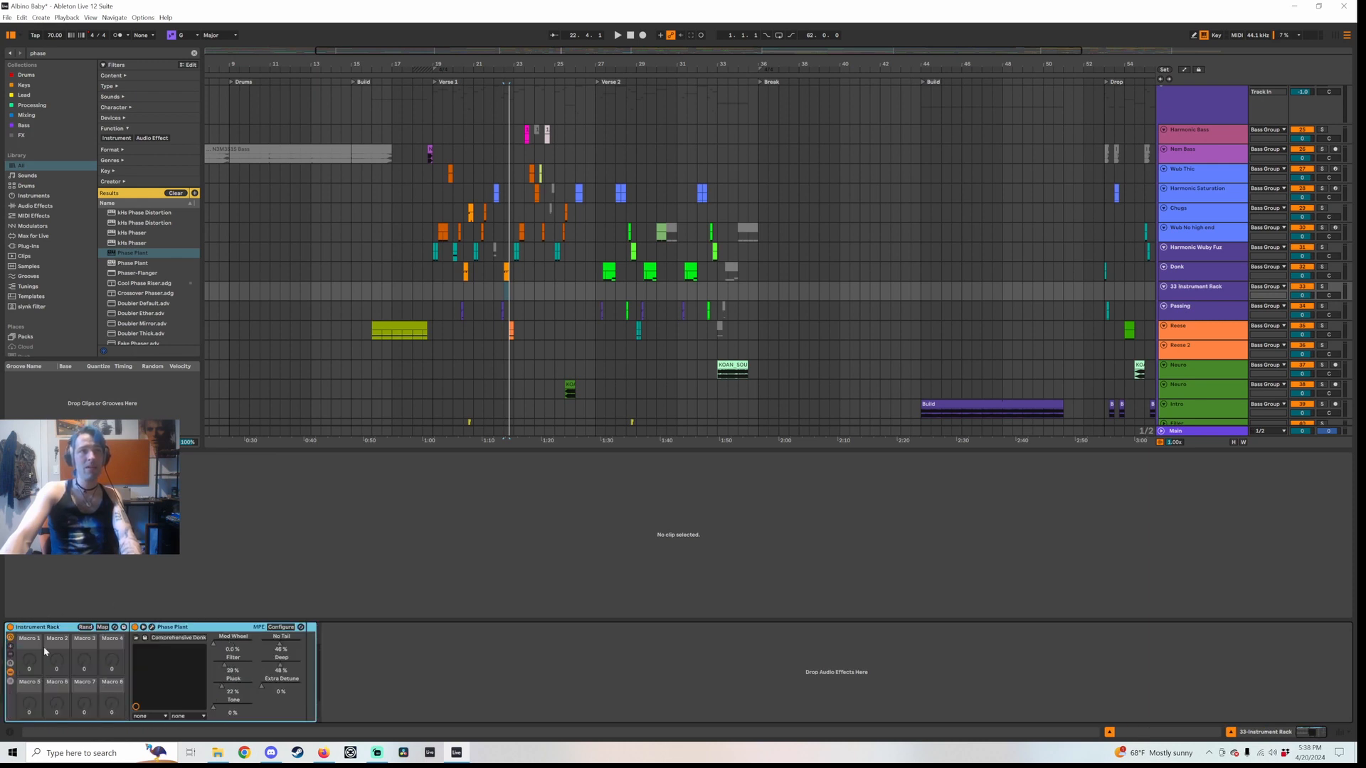
right_click(234, 663)
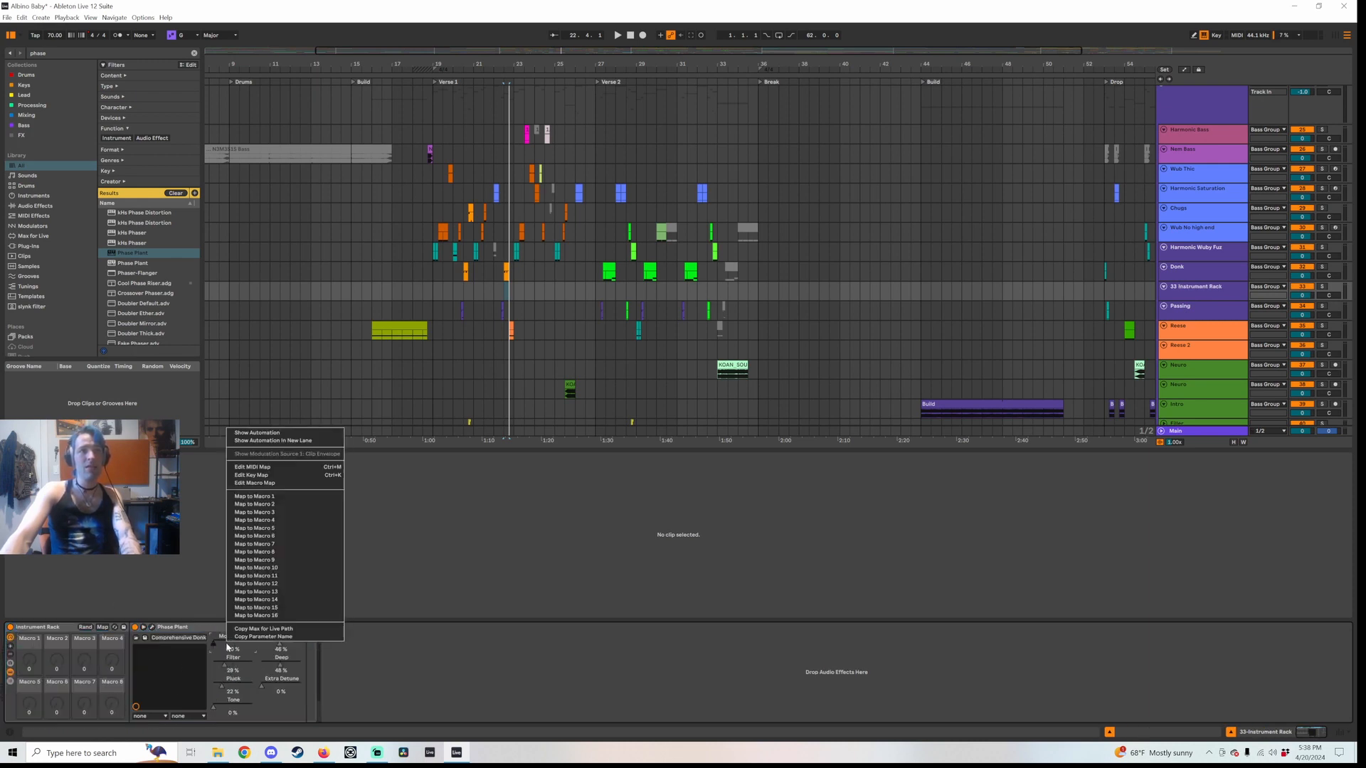
click(261, 498)
right_click(237, 670)
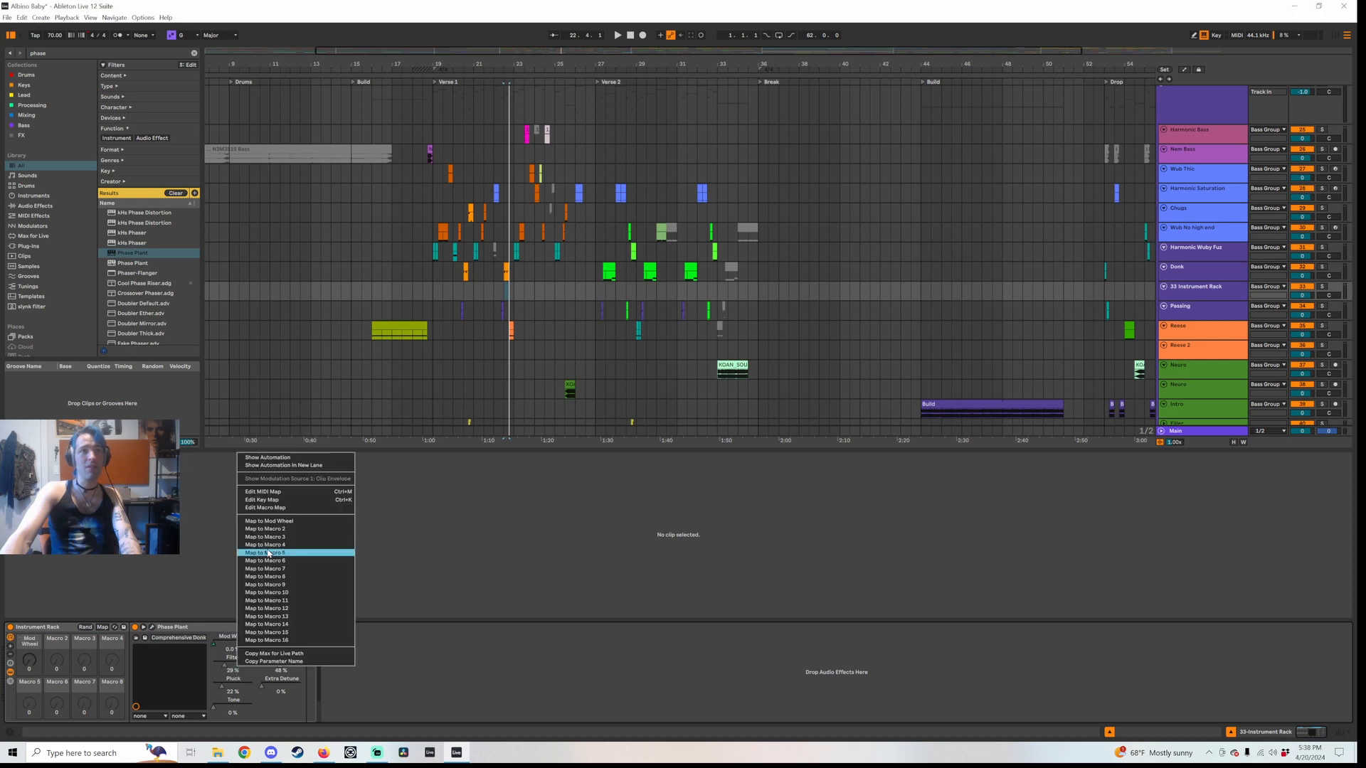
click(268, 539)
right_click(230, 686)
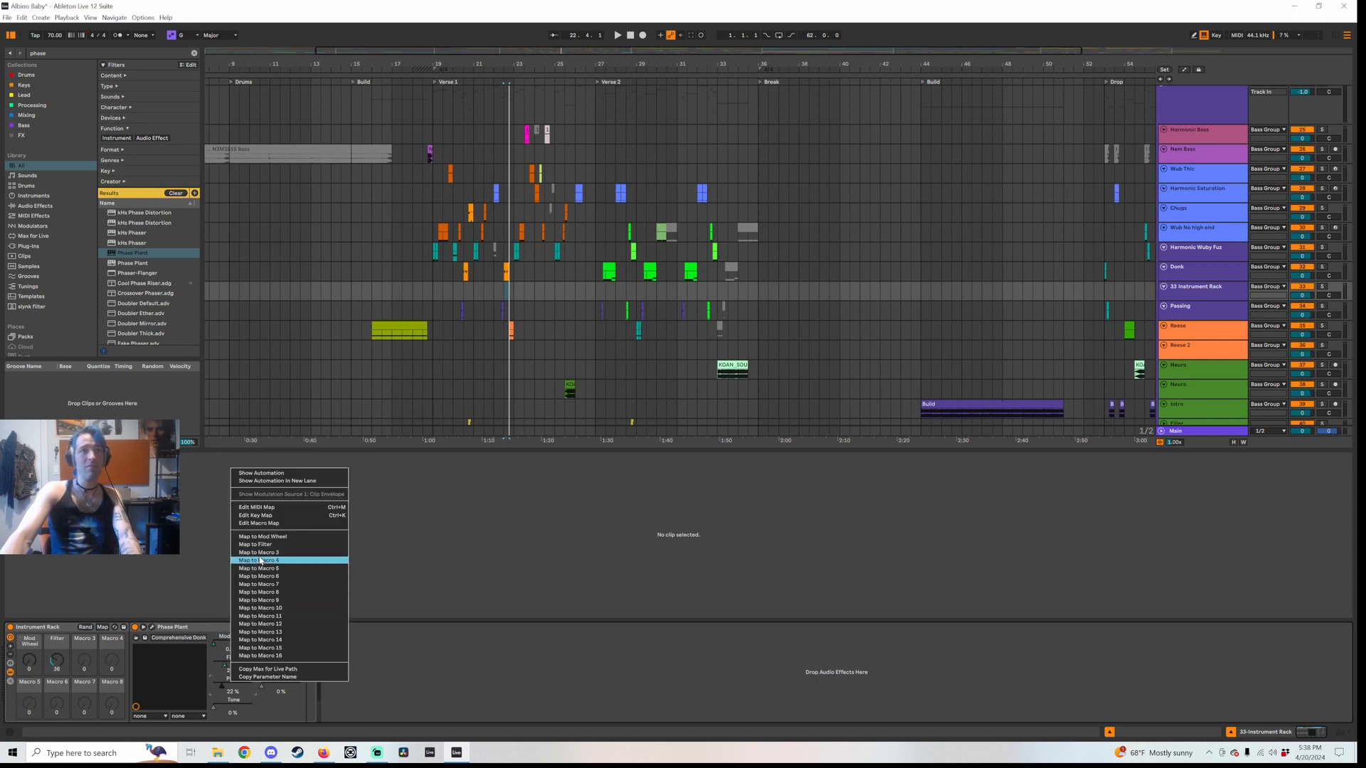
click(284, 559)
right_click(238, 705)
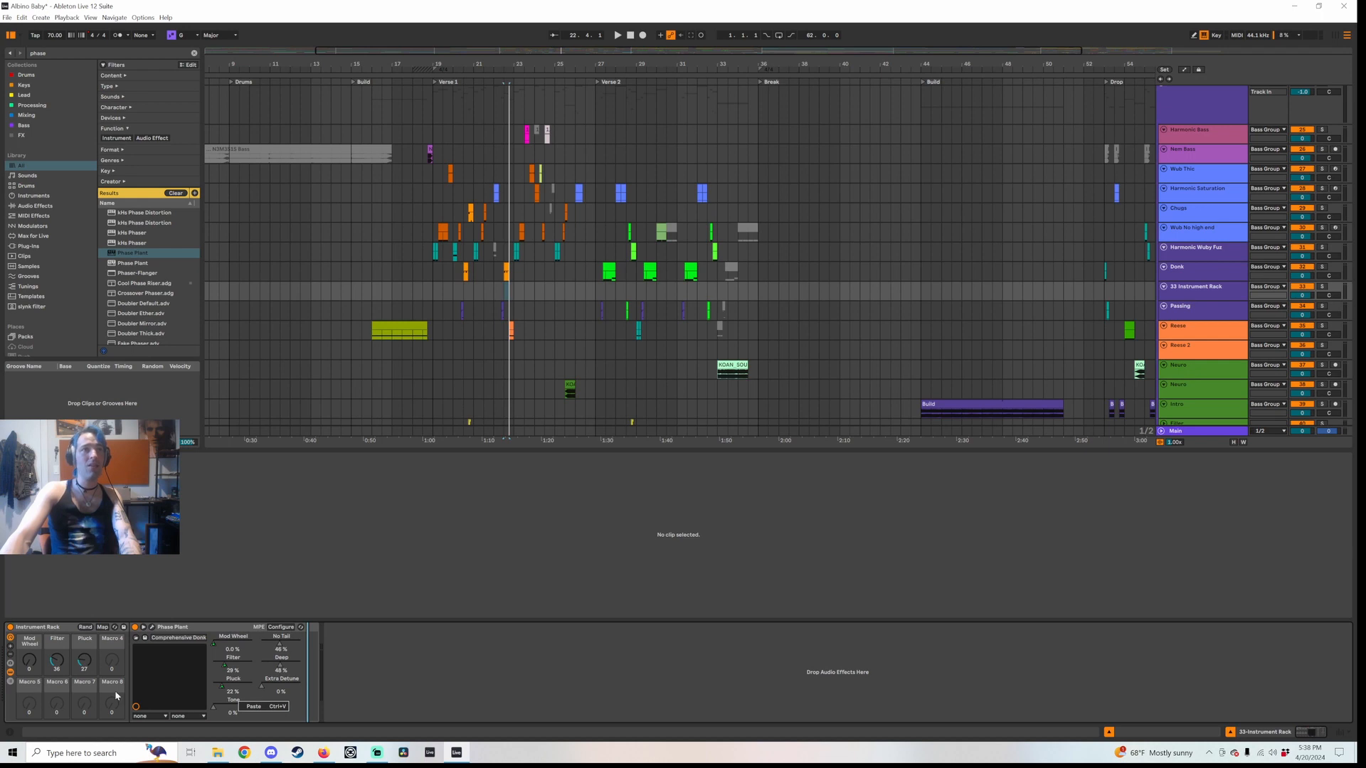
click(85, 646)
Color the rack's Mod Wheel and Filter macros brown and the Pluck macro white
right_click(29, 644)
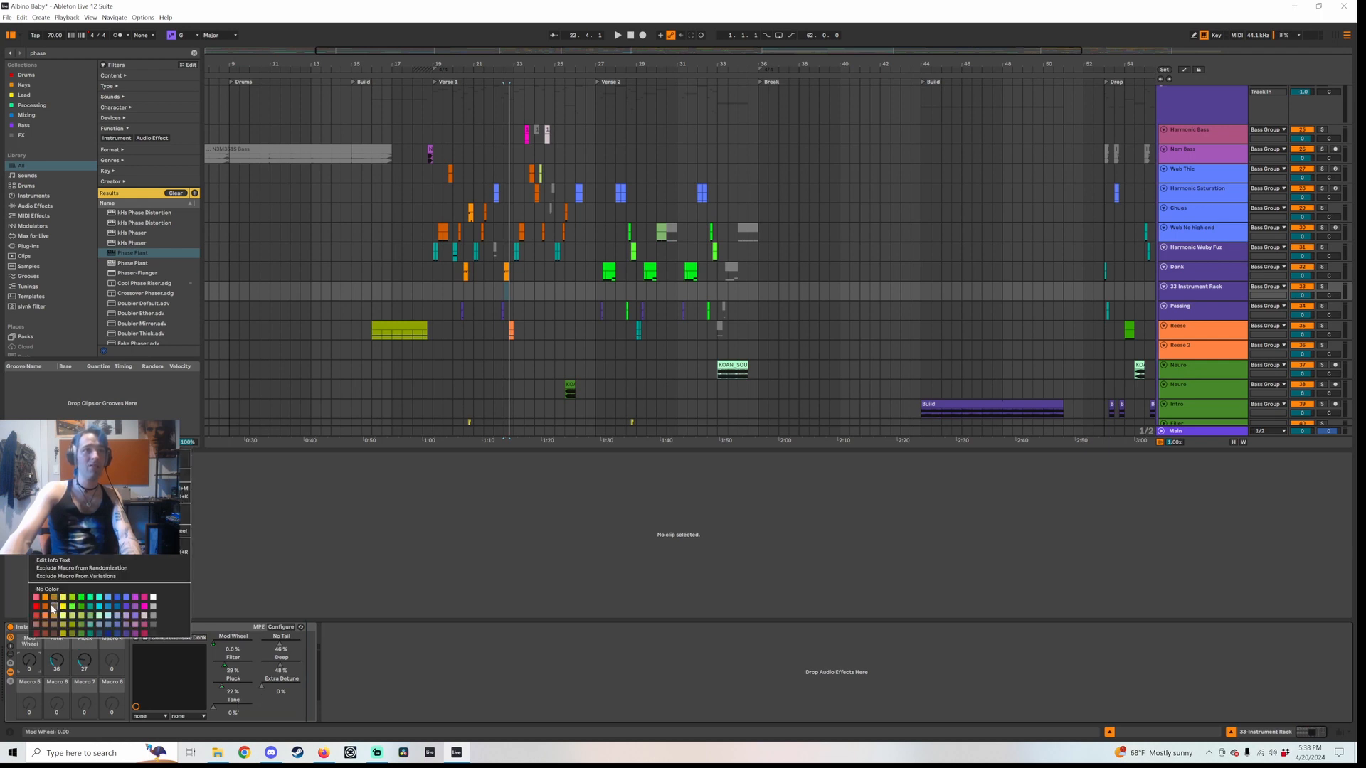
click(52, 608)
right_click(61, 641)
click(87, 612)
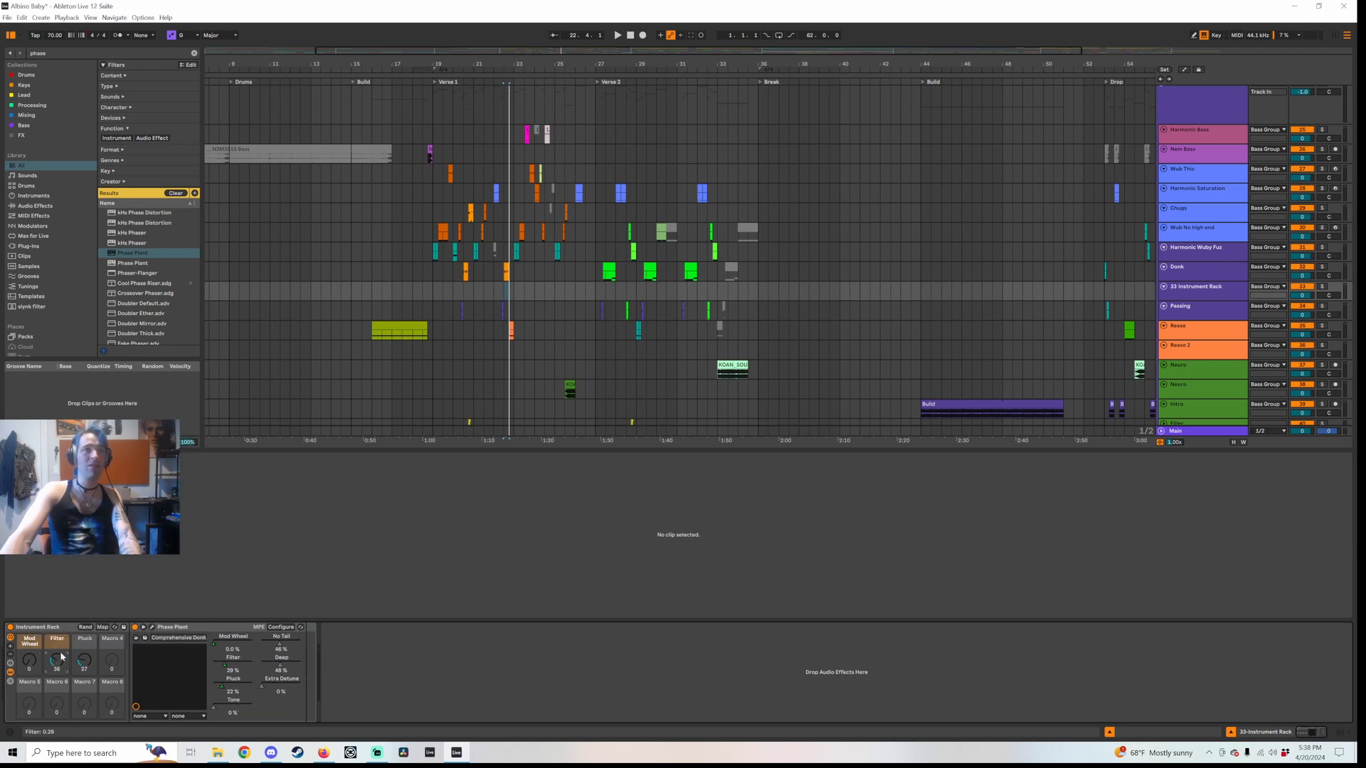
right_click(86, 645)
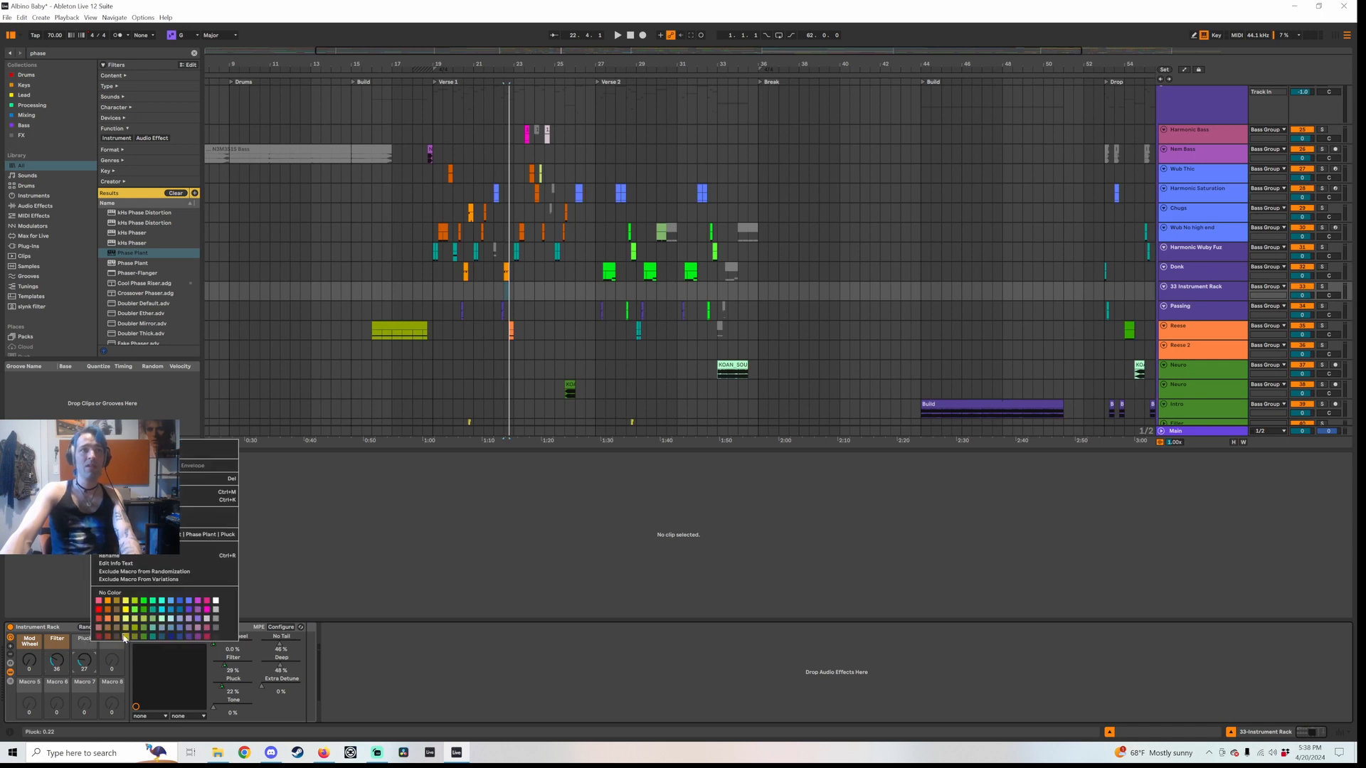
click(216, 601)
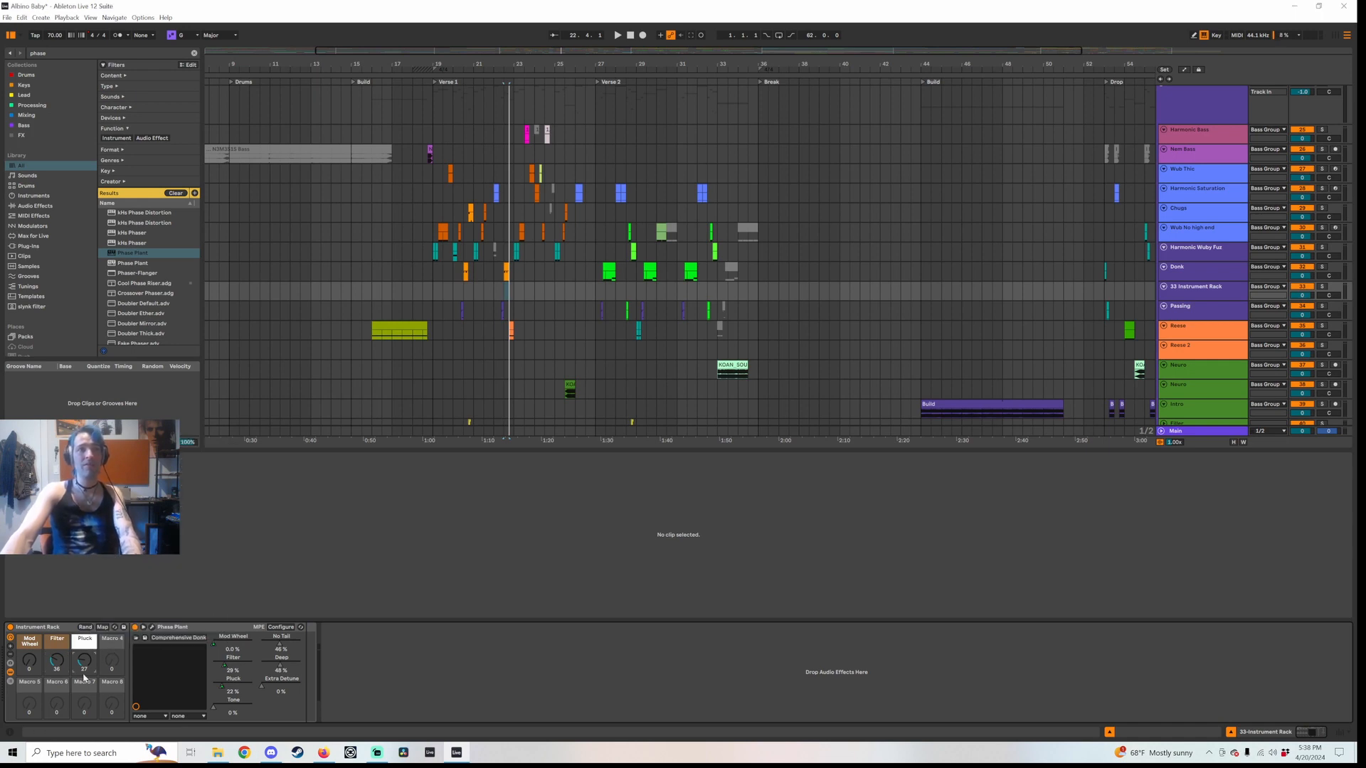
Limit the Filter macro's mapping range in the Instrument Rack to a maximum of 0.52
click(102, 627)
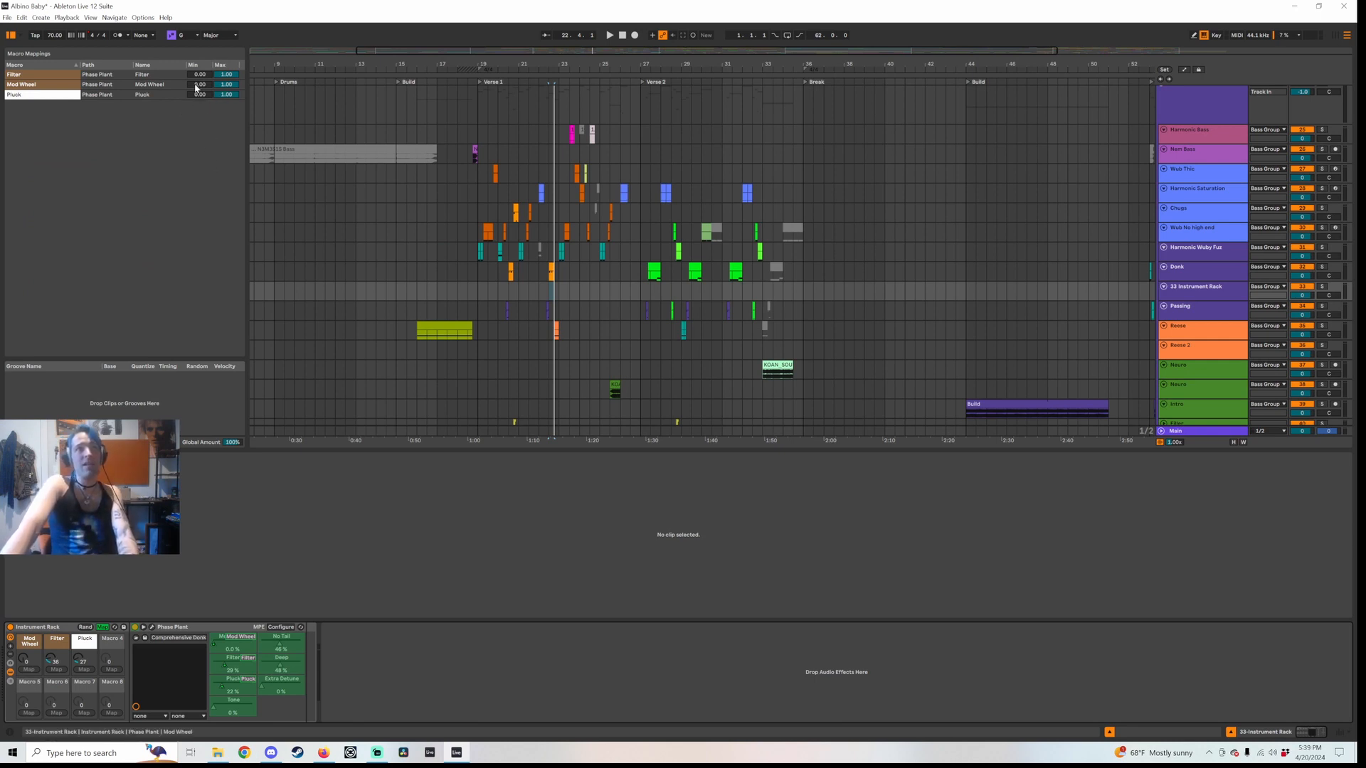
drag(197, 86, 197, 72)
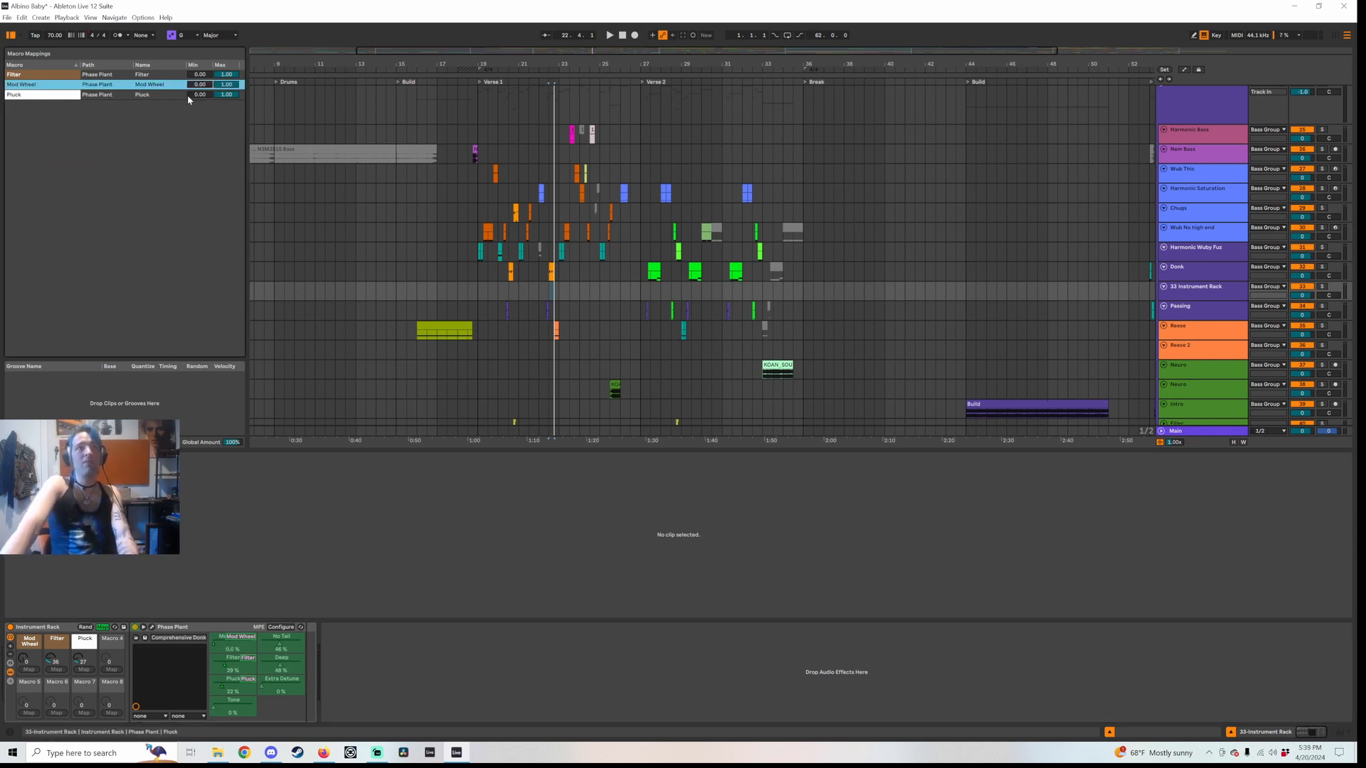
click(201, 74)
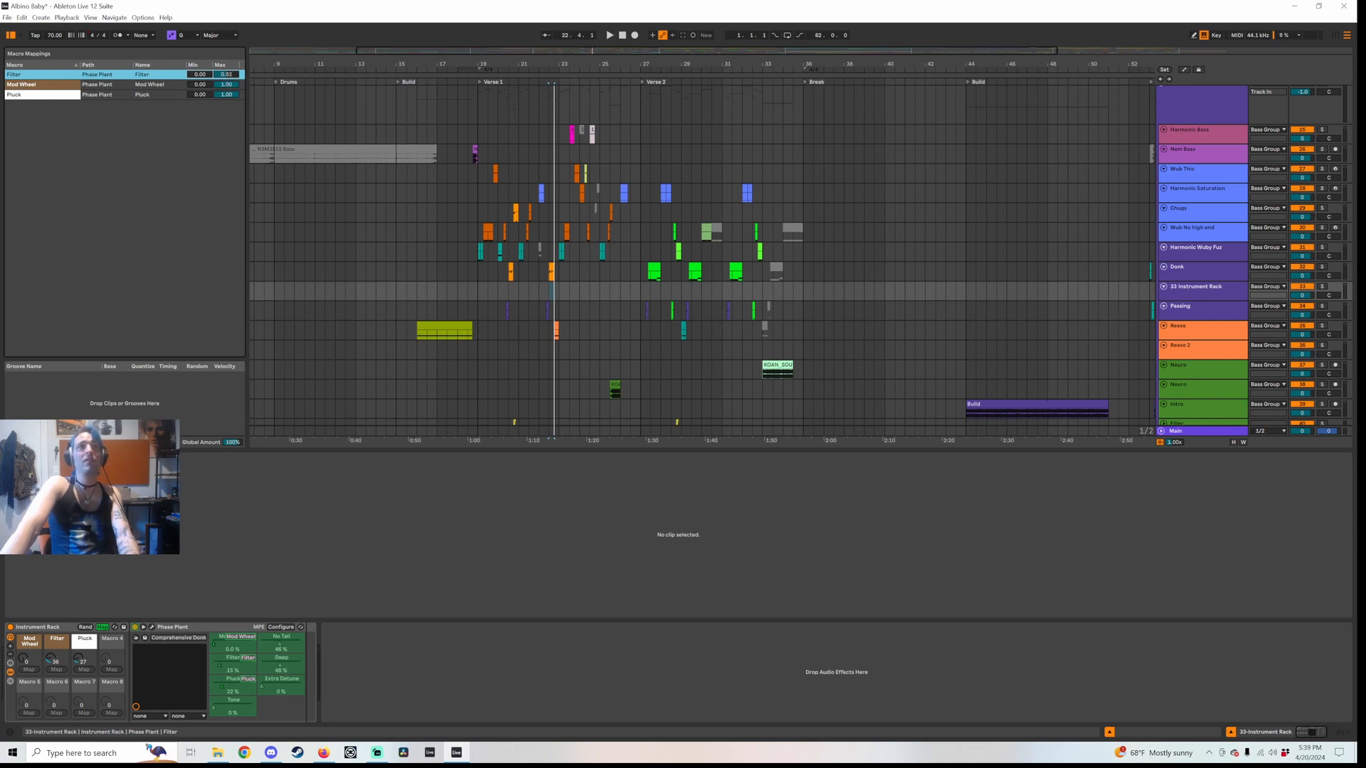
Open Phase Plant and turn the rack's Filter macro up to 127 to test the limited range
click(152, 627)
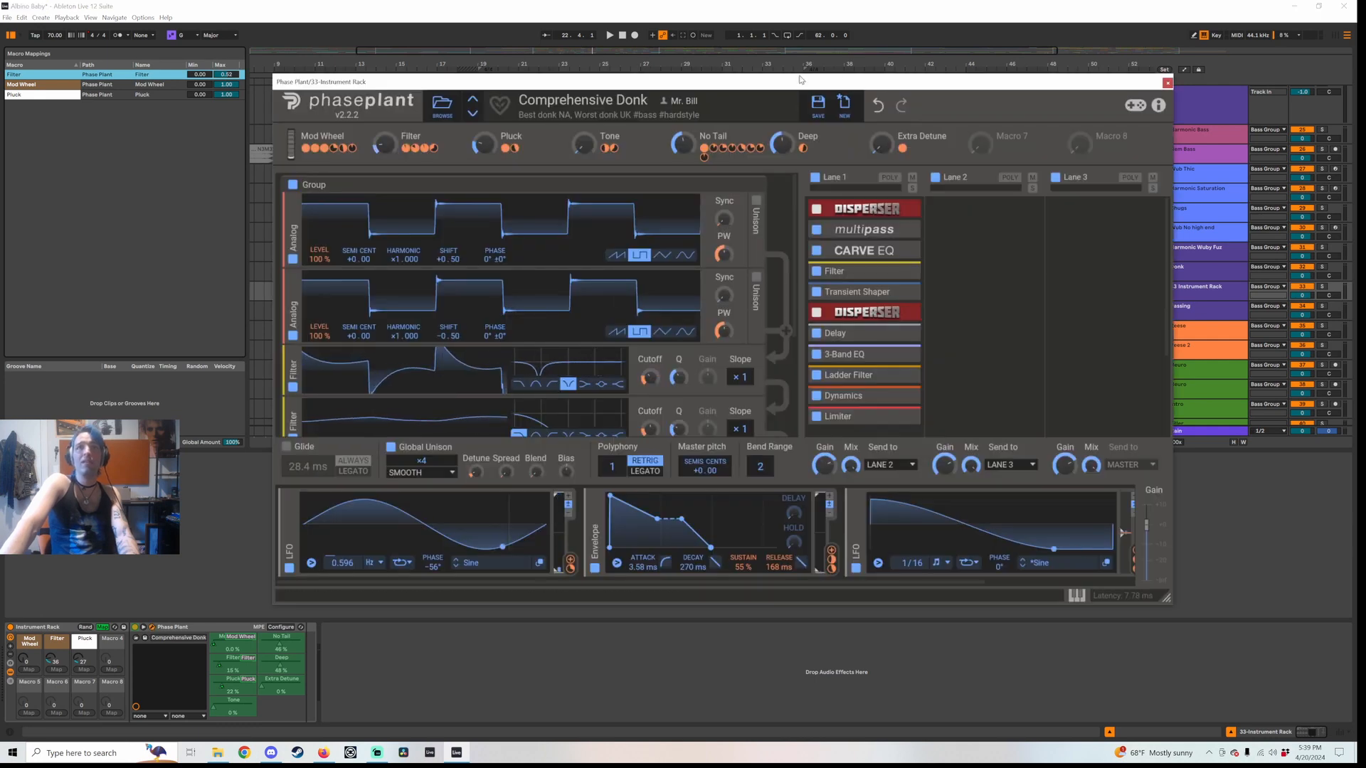
drag(801, 83, 830, 76)
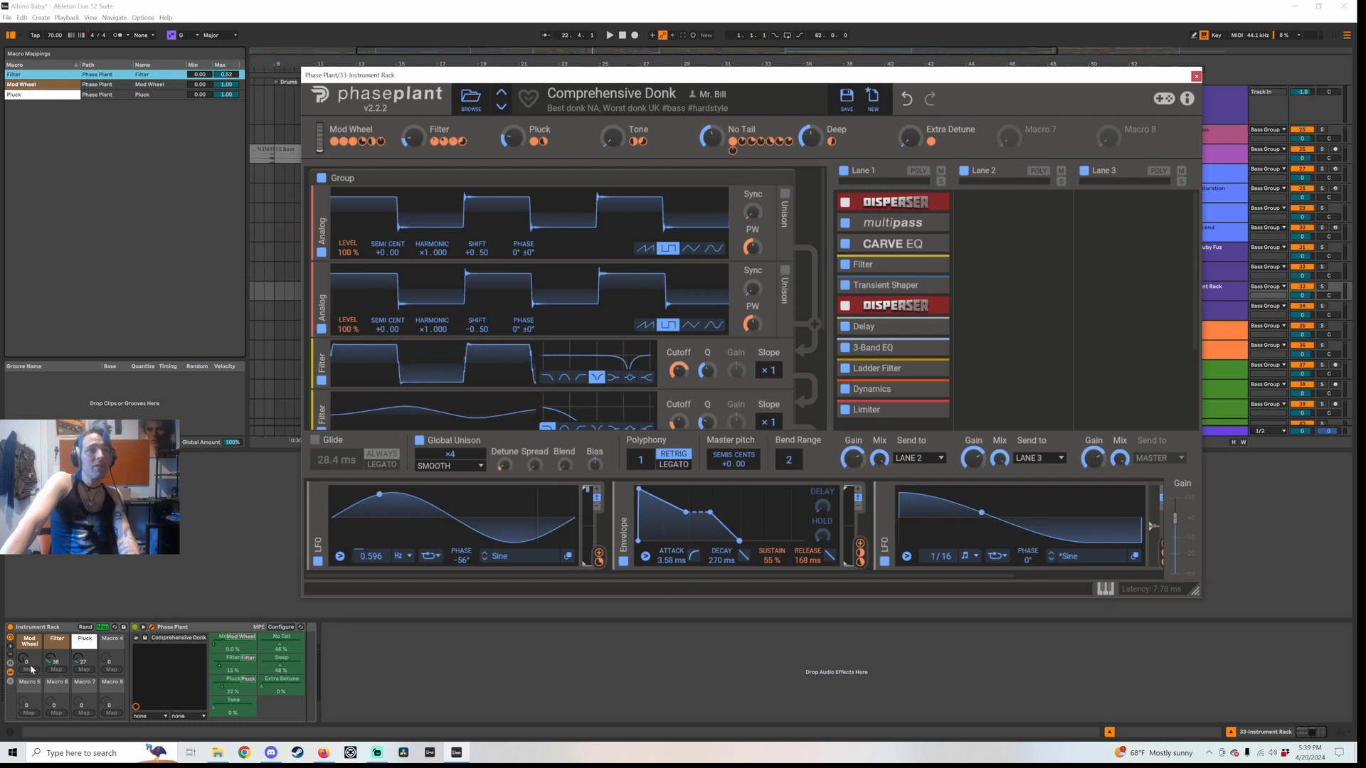
drag(53, 660, 53, 591)
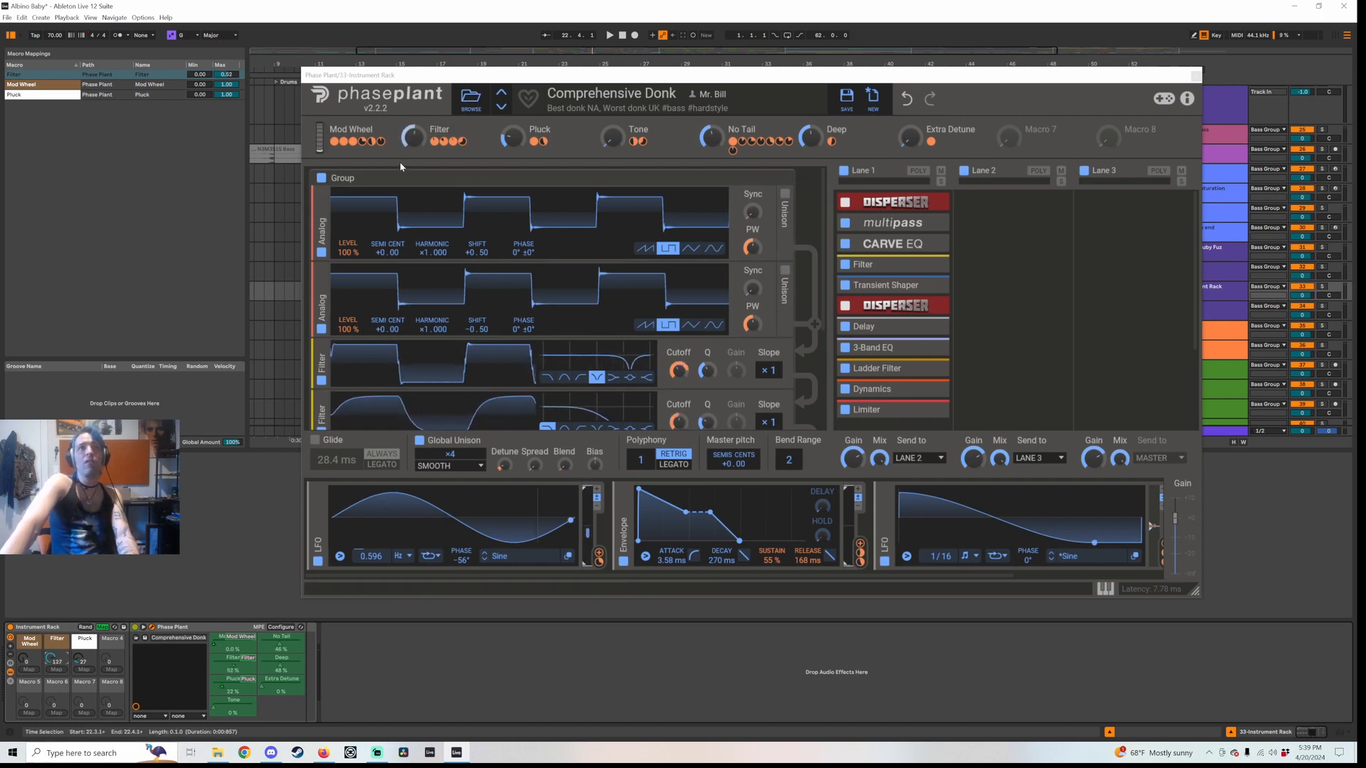
Leave macro mapping, close the Phase Plant window and delete the demo Instrument Rack track
click(102, 629)
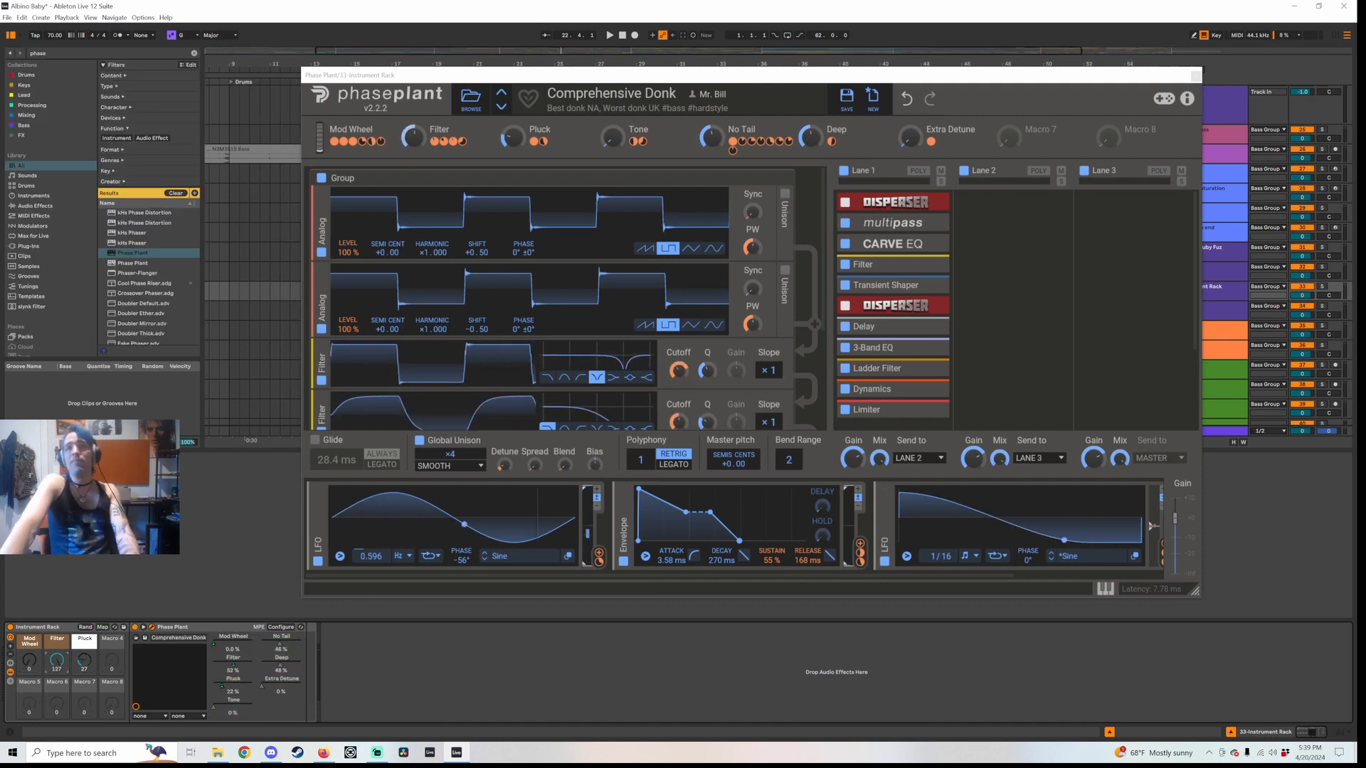
click(1196, 75)
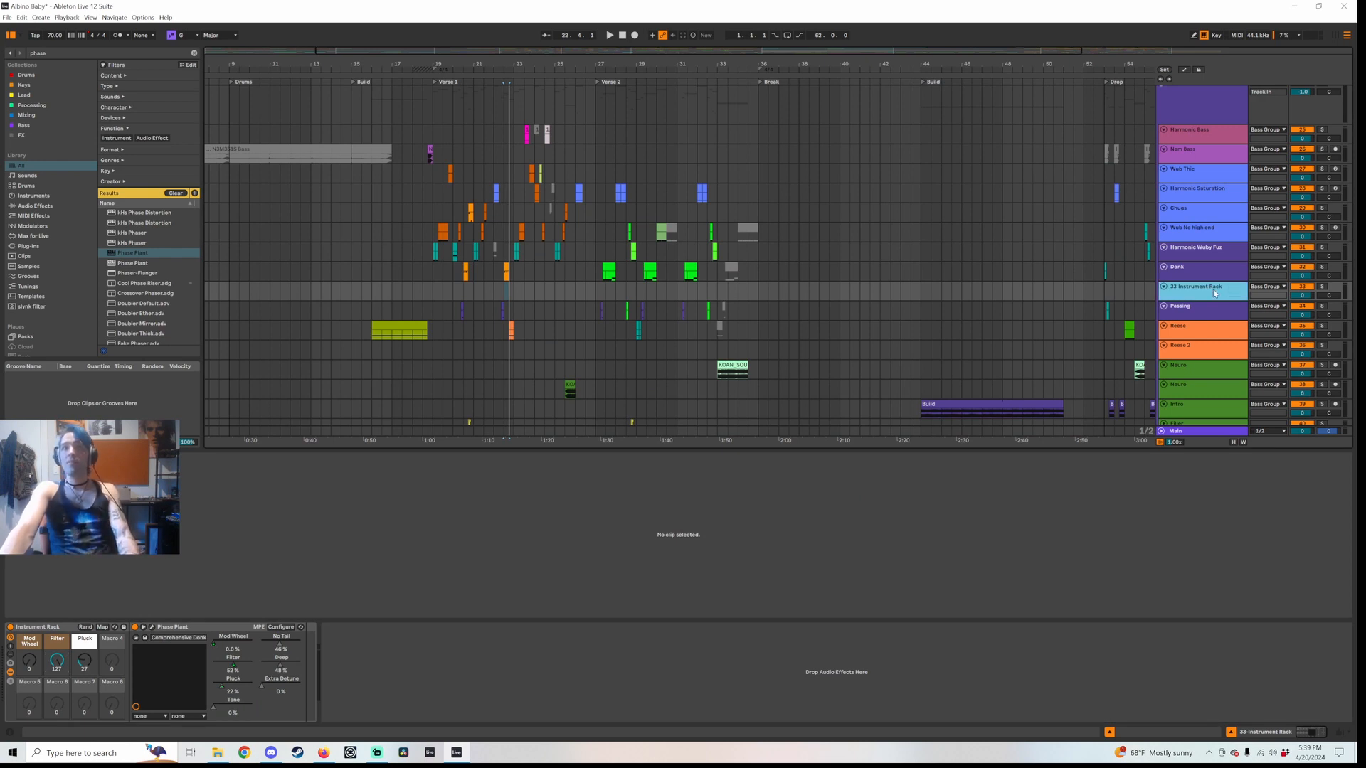
key(Delete)
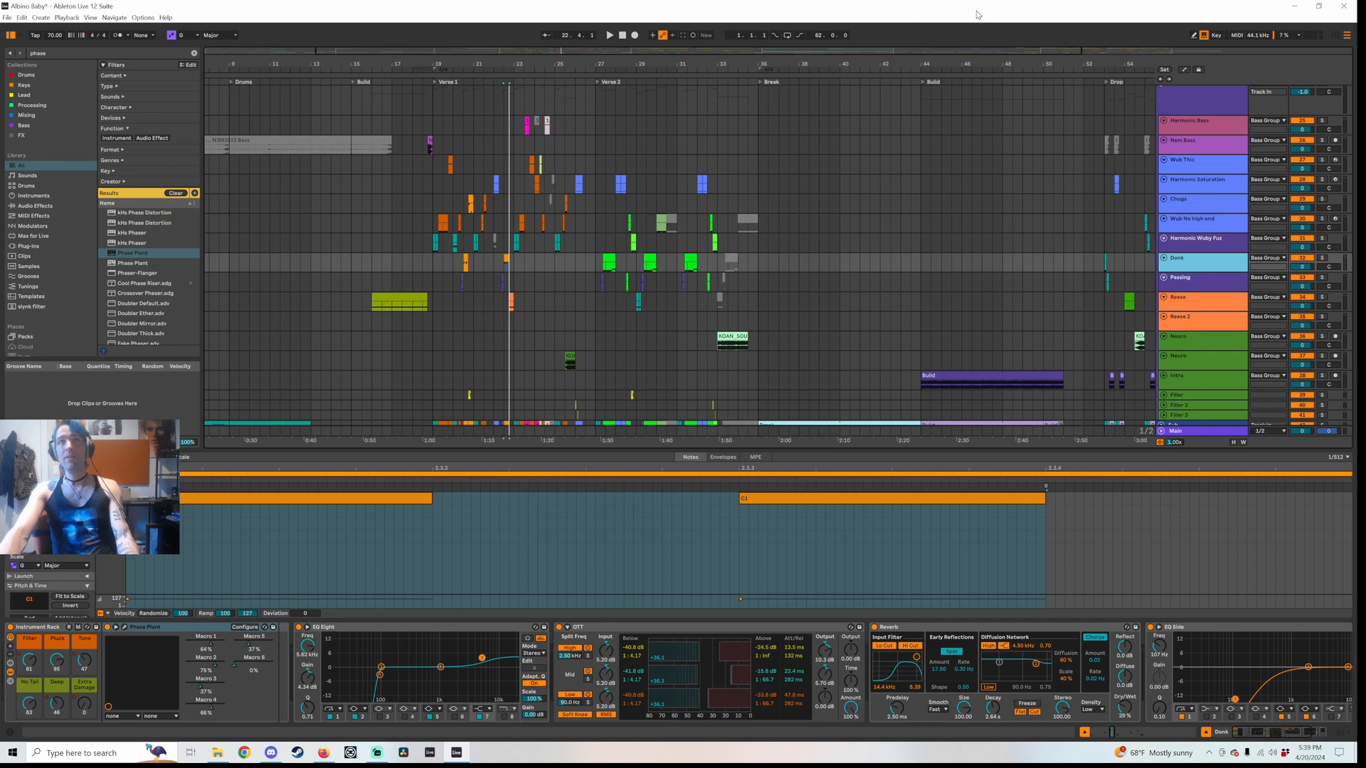
Show the Phase Plant on the Harmonic Wuby Fuz track and play its clip at bar 21 in the full mix
click(1209, 249)
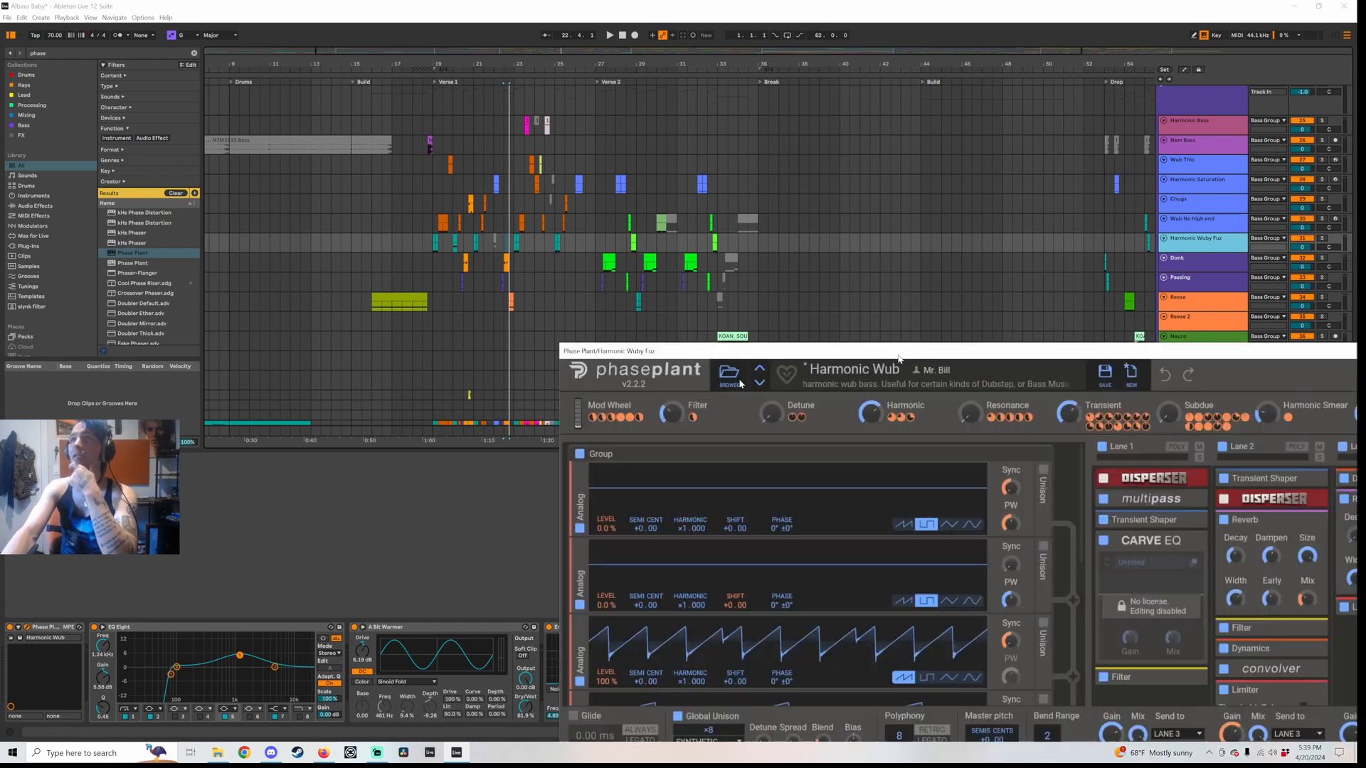
drag(985, 349, 932, 469)
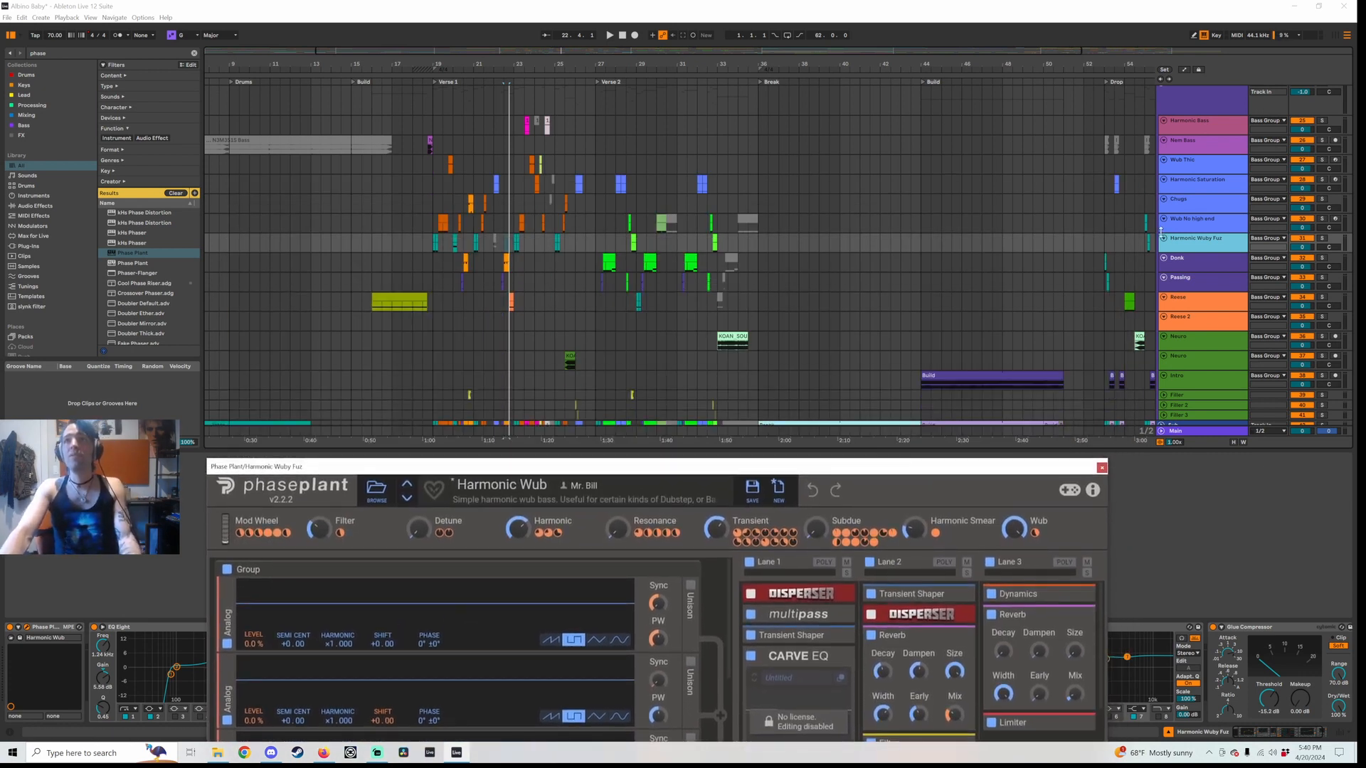
click(434, 214)
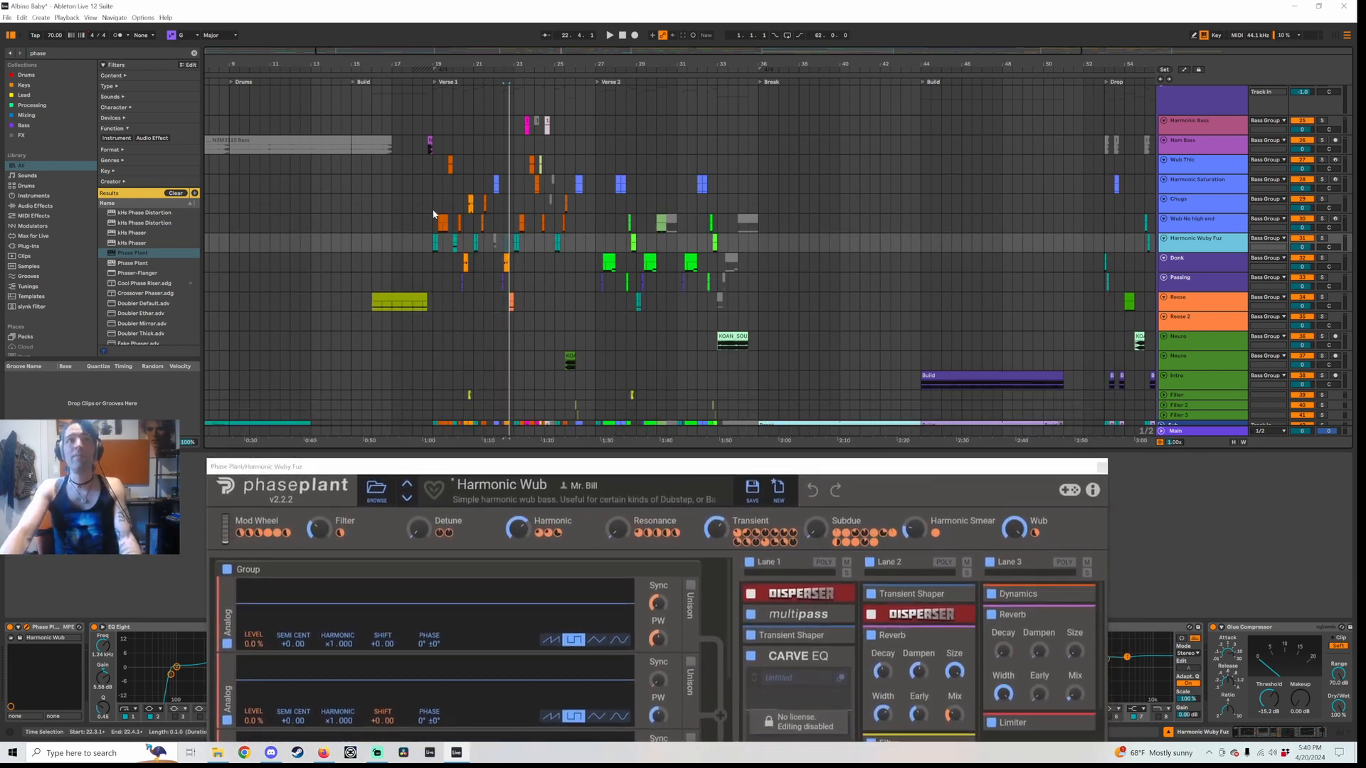
click(474, 238)
key(space)
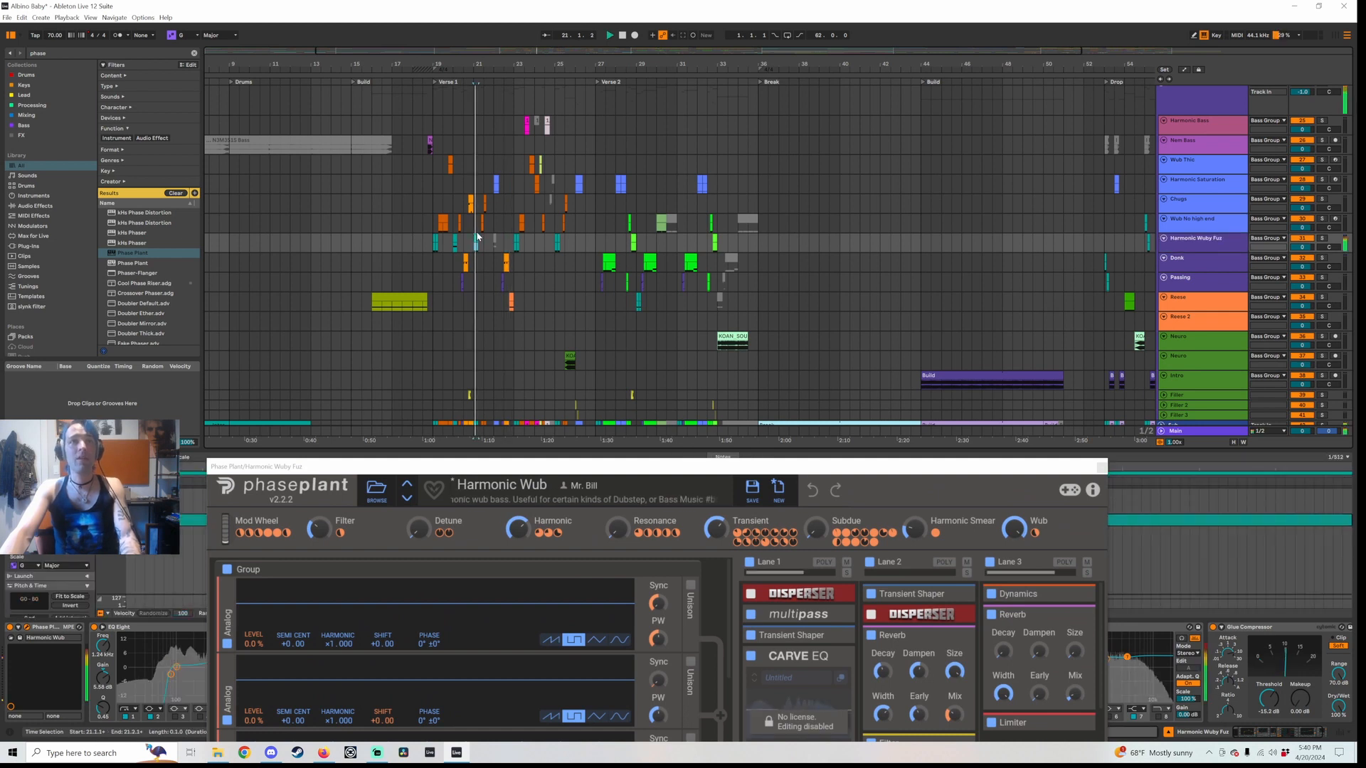
Solo the Harmonic Wuby Fuz track and audition its clip at bar 21 and its first clip in Verse 2
key(space)
click(1320, 239)
key(space)
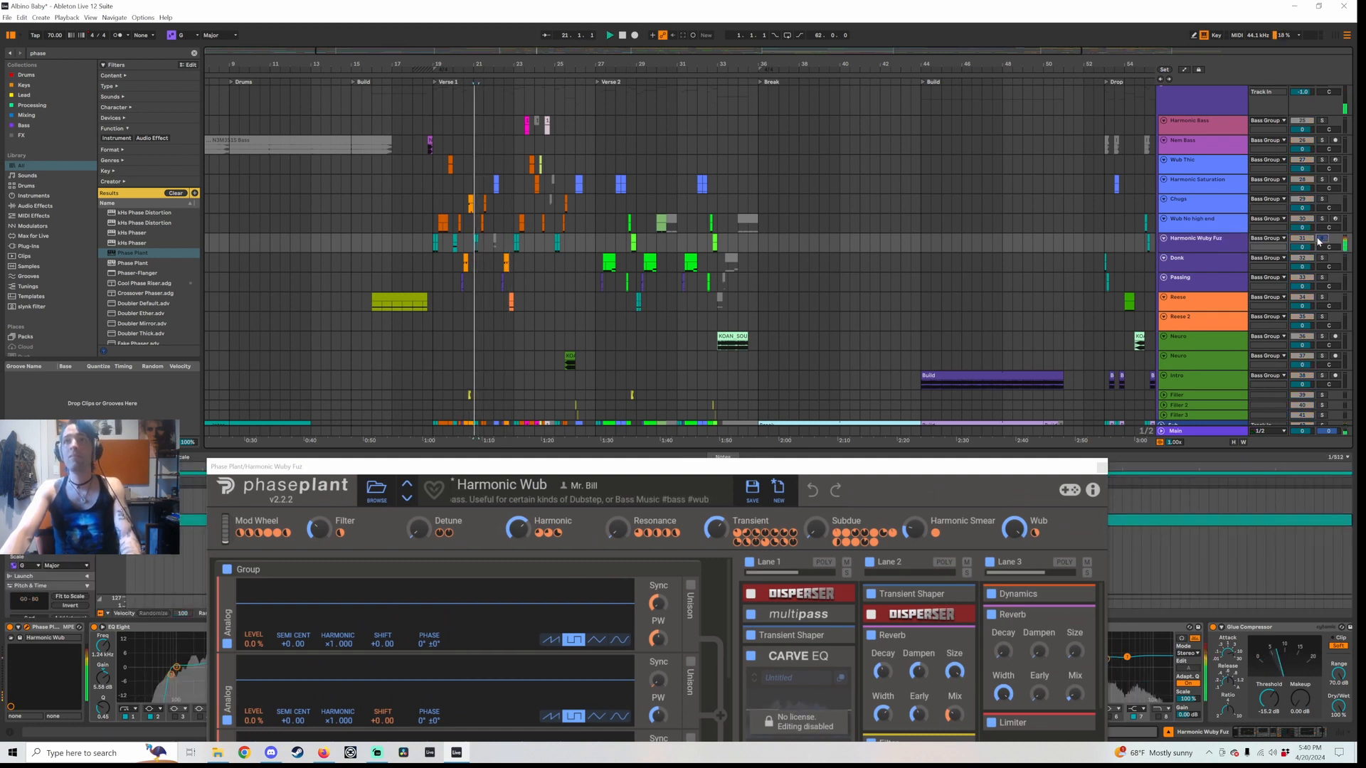
key(space)
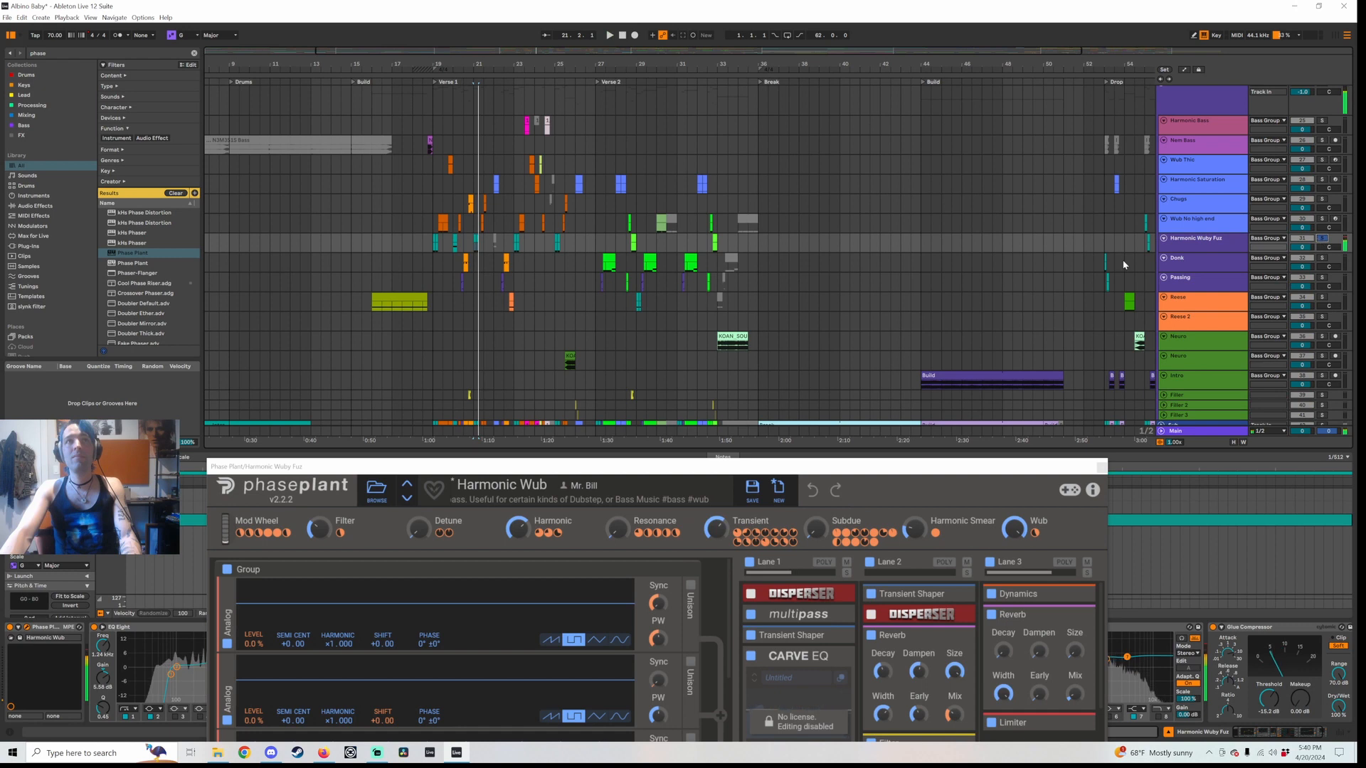
click(631, 242)
key(space)
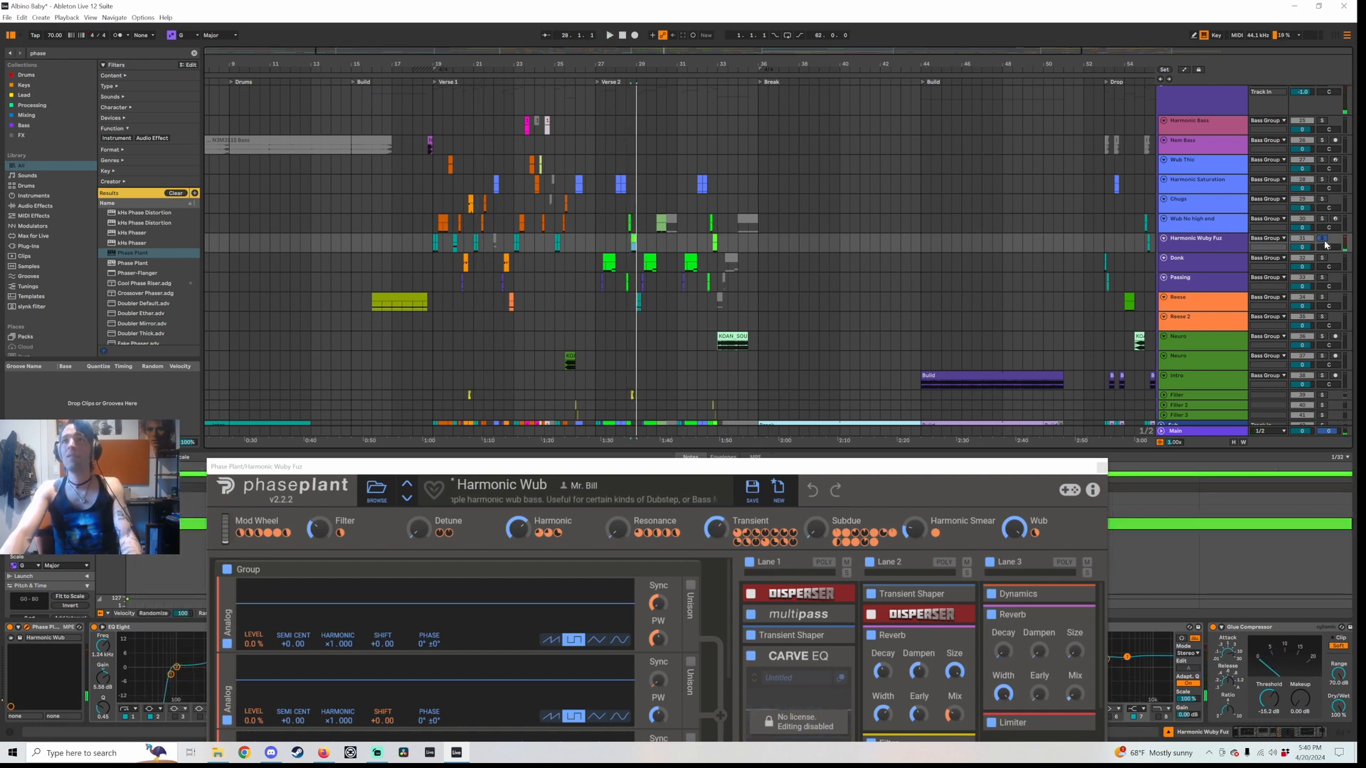
Unsolo the Harmonic Wuby Fuz track and close its Phase Plant window
click(1005, 458)
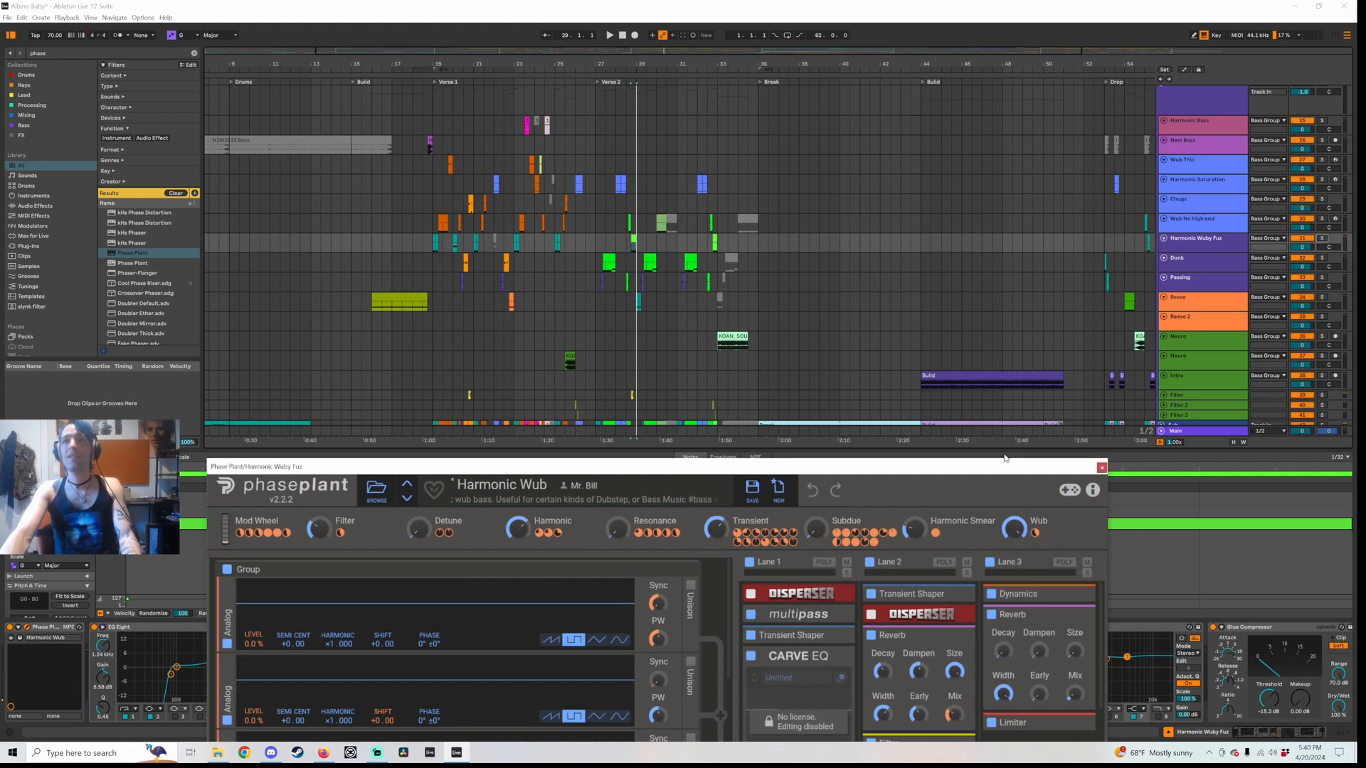
drag(1005, 458, 1017, 138)
click(1114, 148)
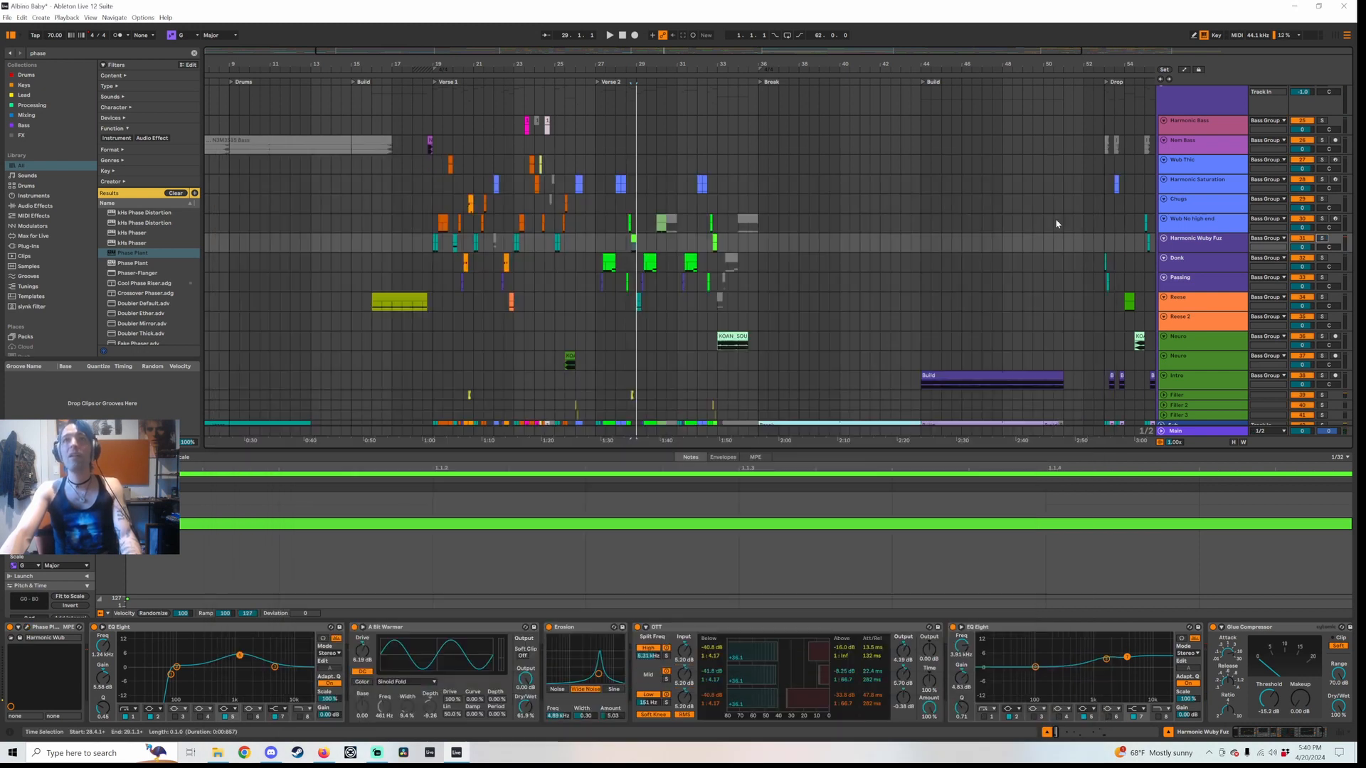
Collapse the Bass Group and select its content across both verses, from bar 19 to bar 35
scroll(1175, 208, up, 2)
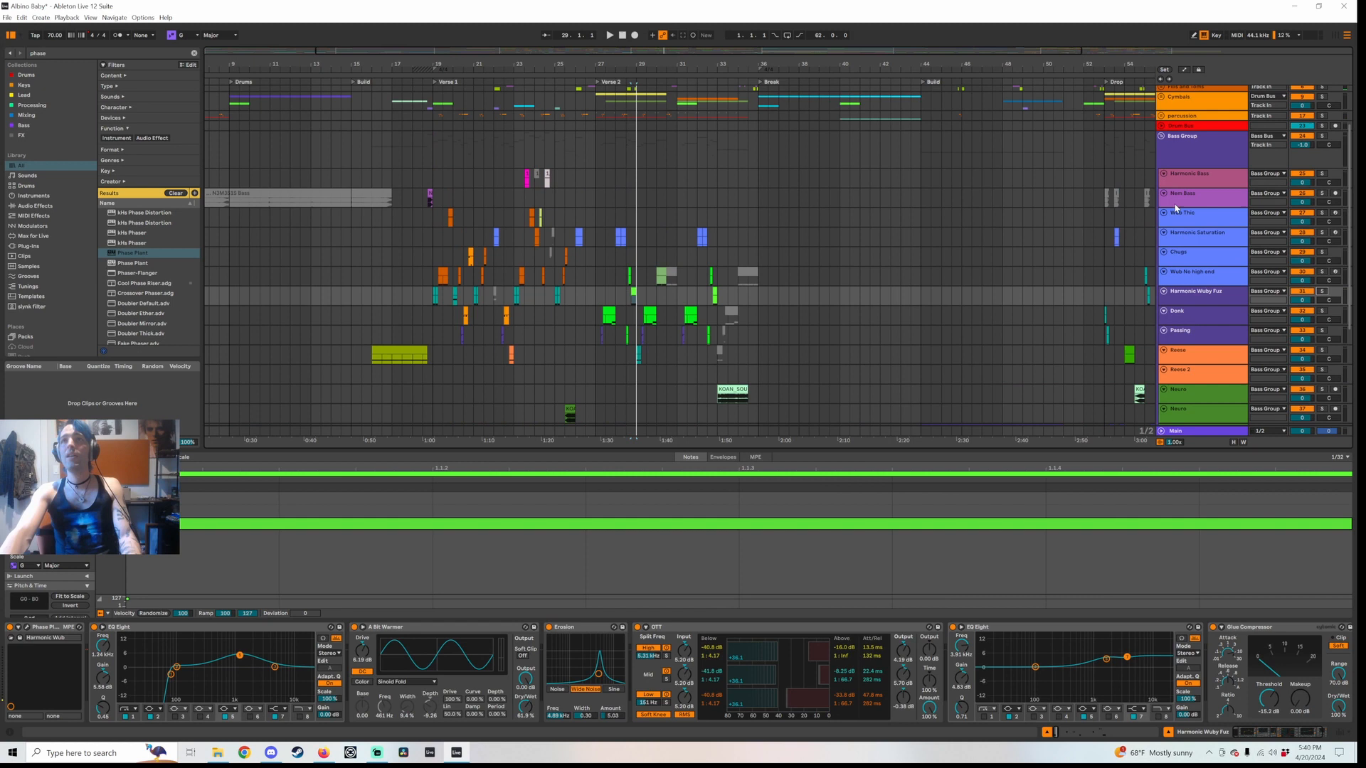
click(1163, 137)
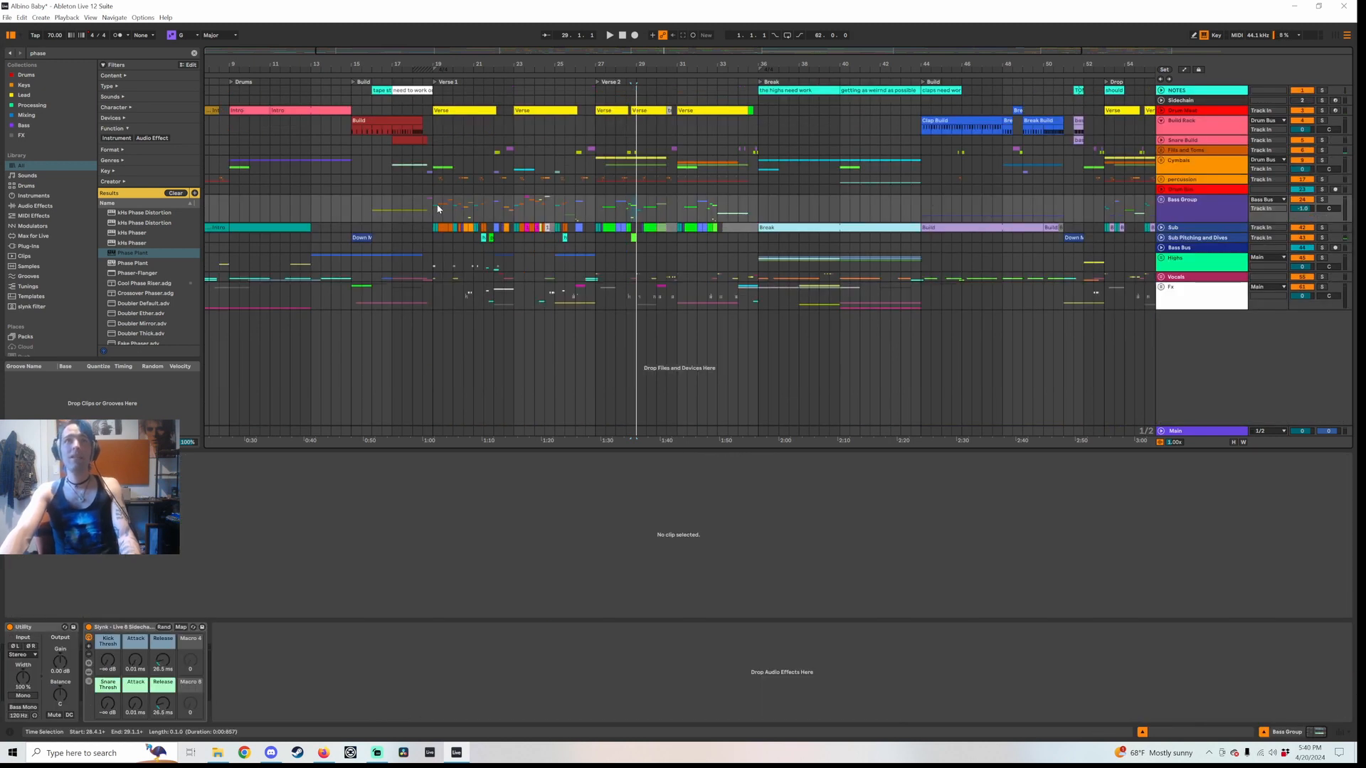
drag(437, 208, 759, 210)
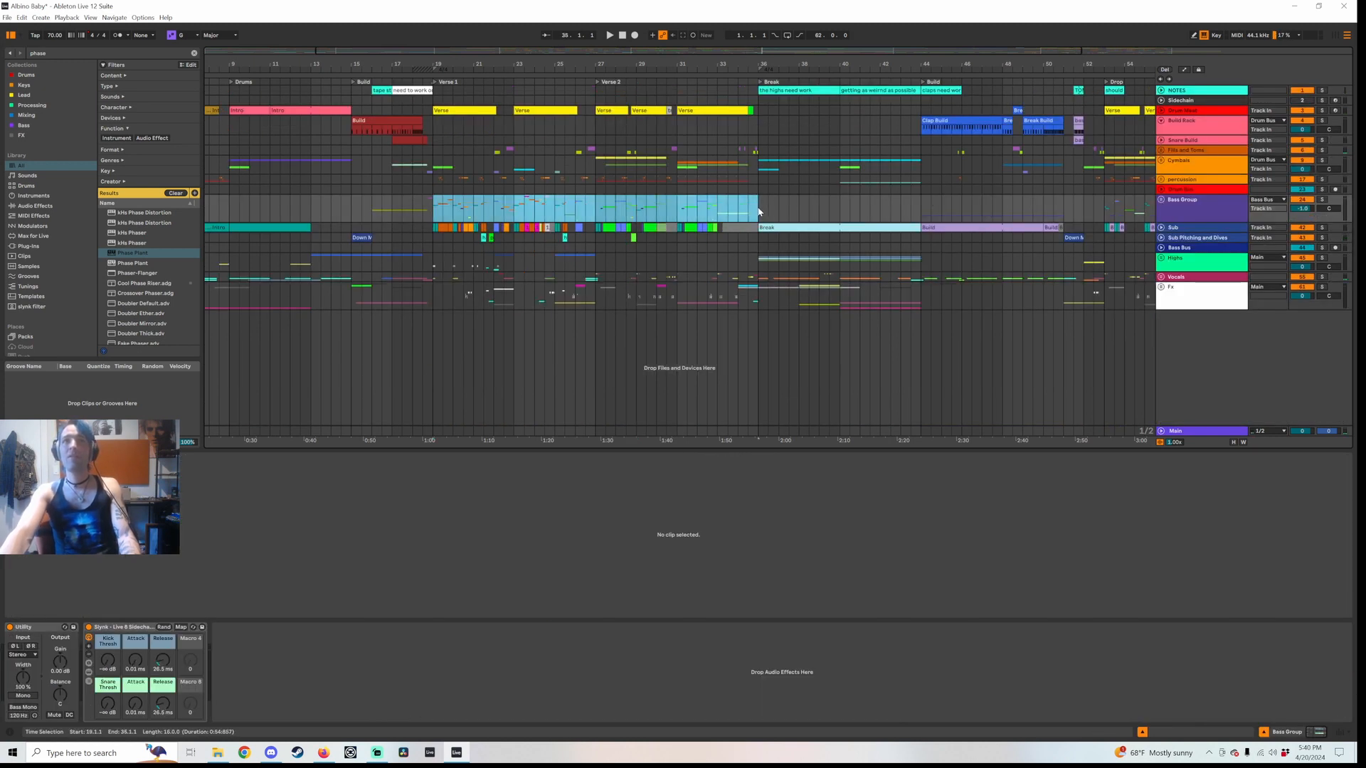
drag(754, 64, 672, 37)
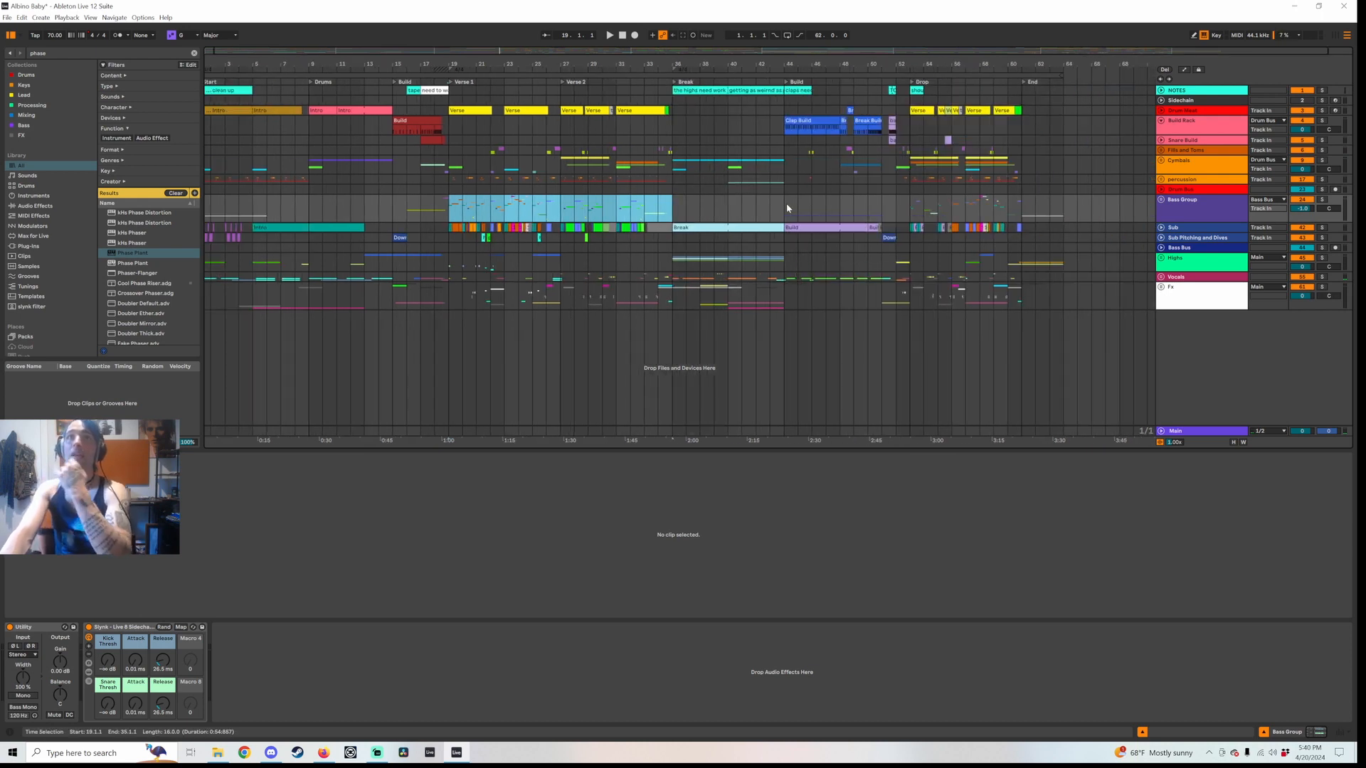
Inspect the Kick chain in the Drum Meat rack and the tracks inside the Fills and Toms group
click(1184, 111)
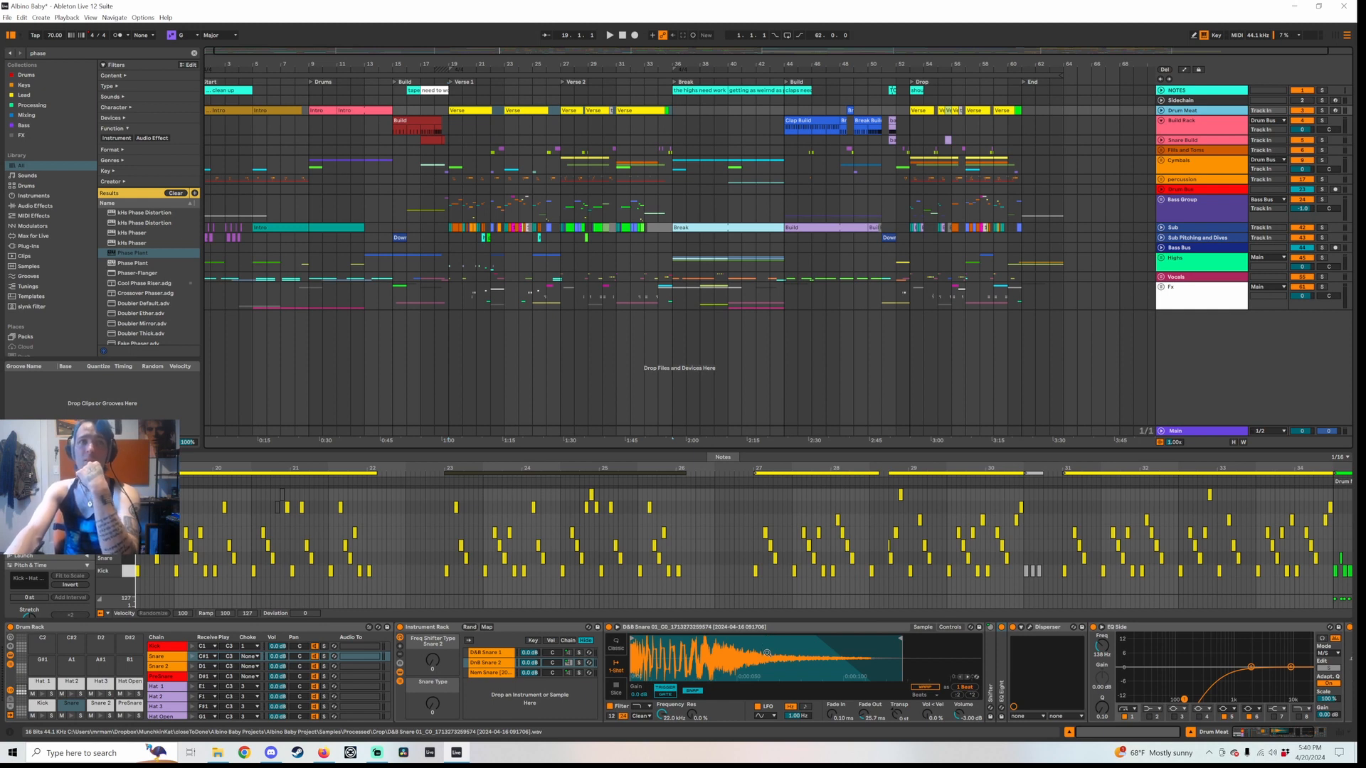
click(41, 712)
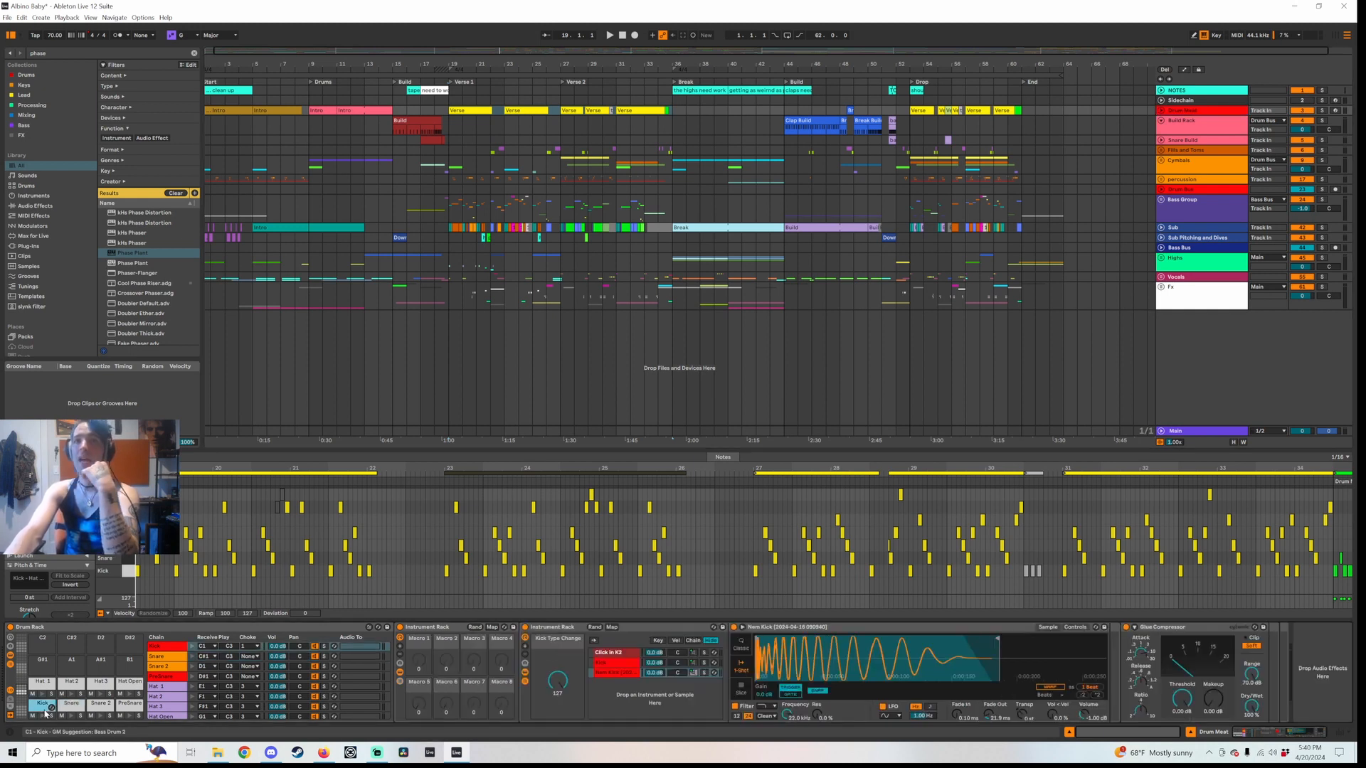
click(1161, 151)
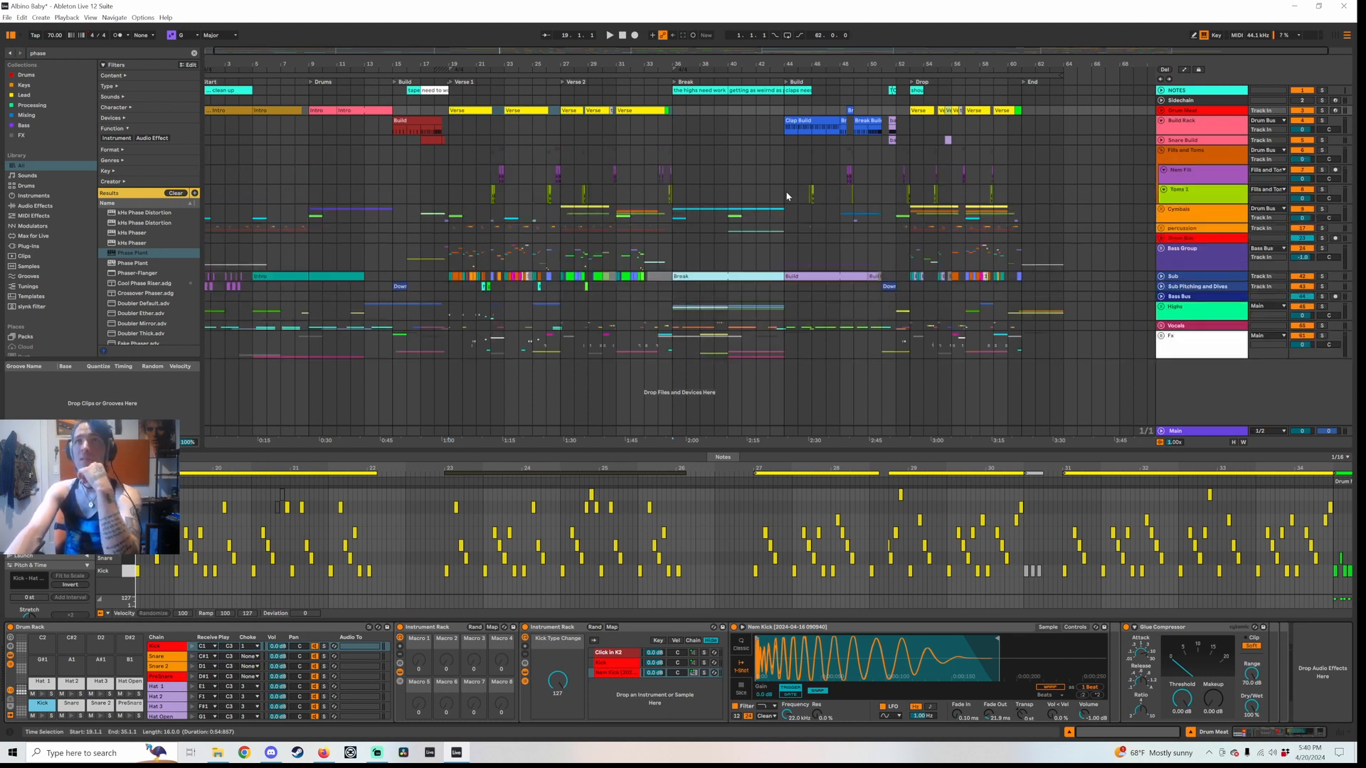
click(1161, 150)
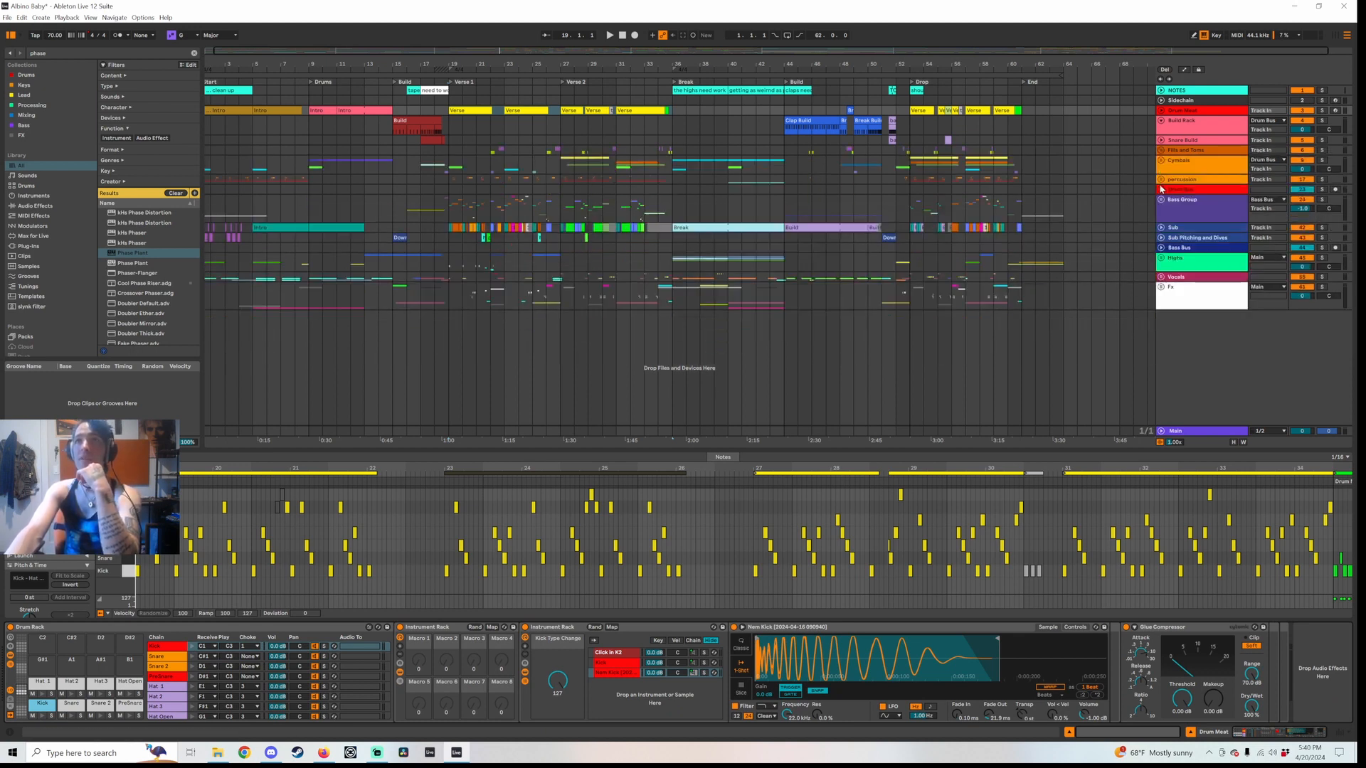
Expand the percussion and Cymbals groups in turn to examine their tracks, collapsing each again
click(1160, 180)
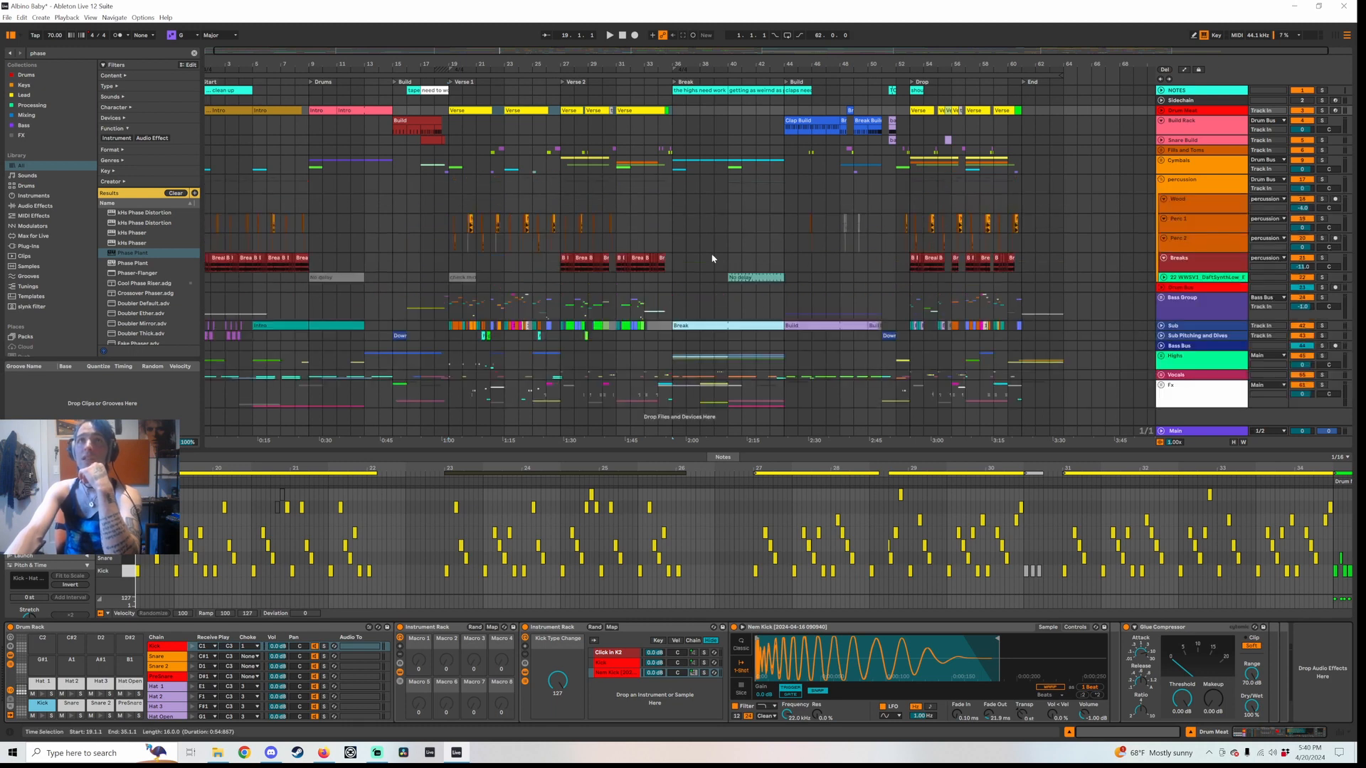
click(1160, 180)
click(1161, 161)
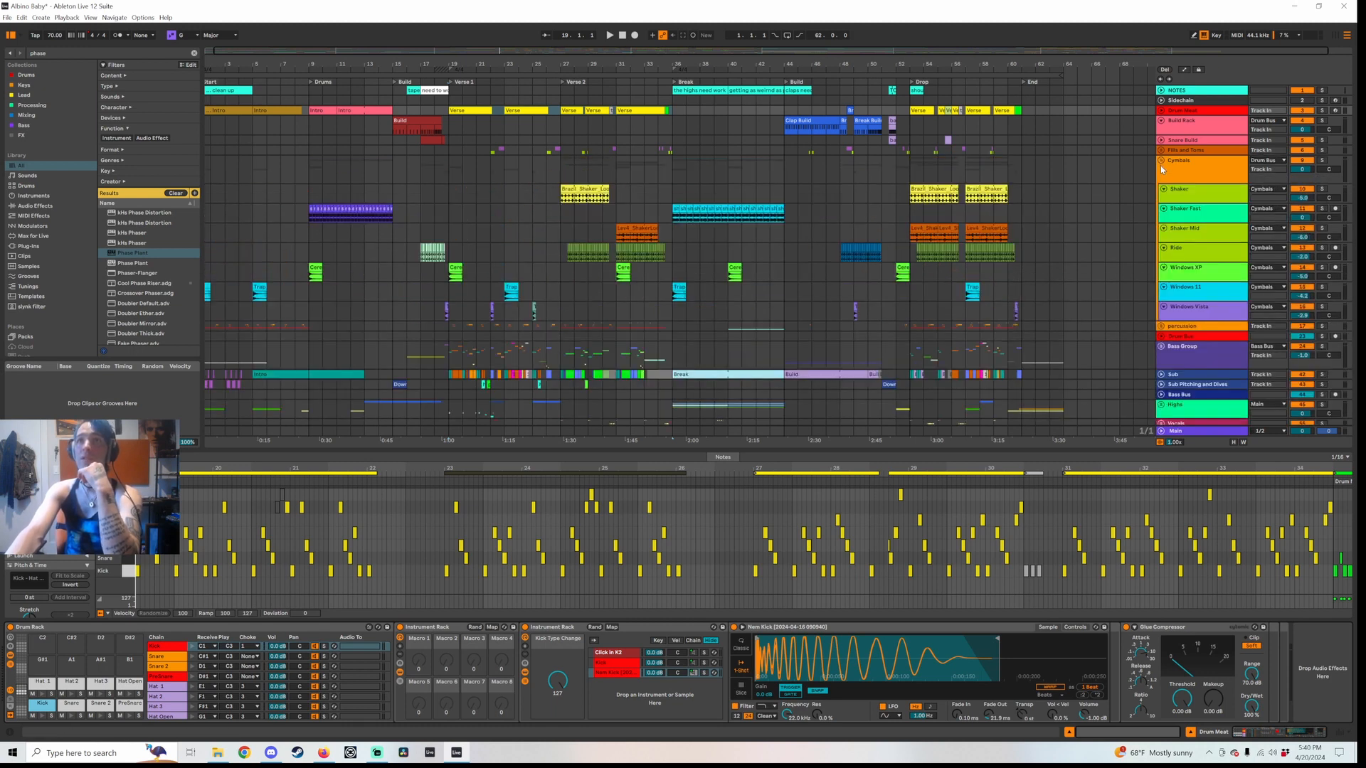
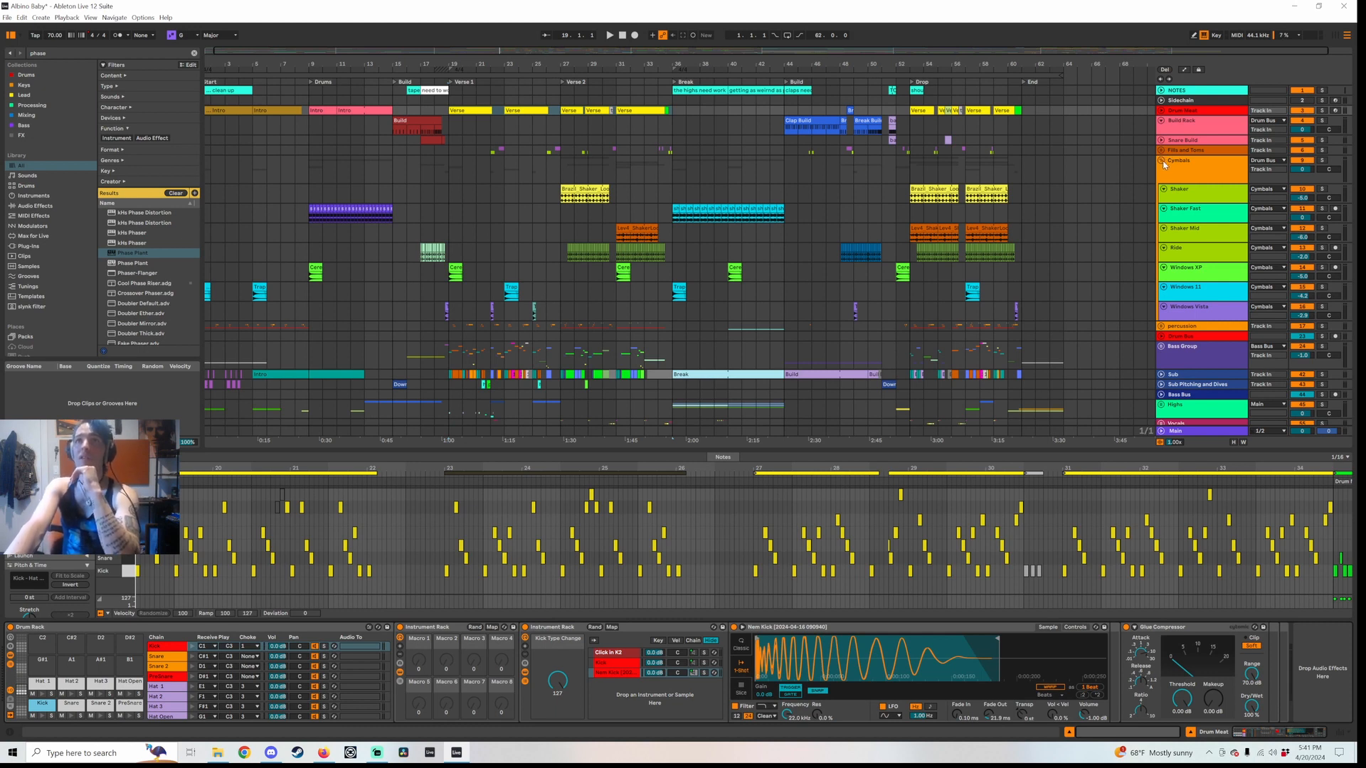
click(1161, 161)
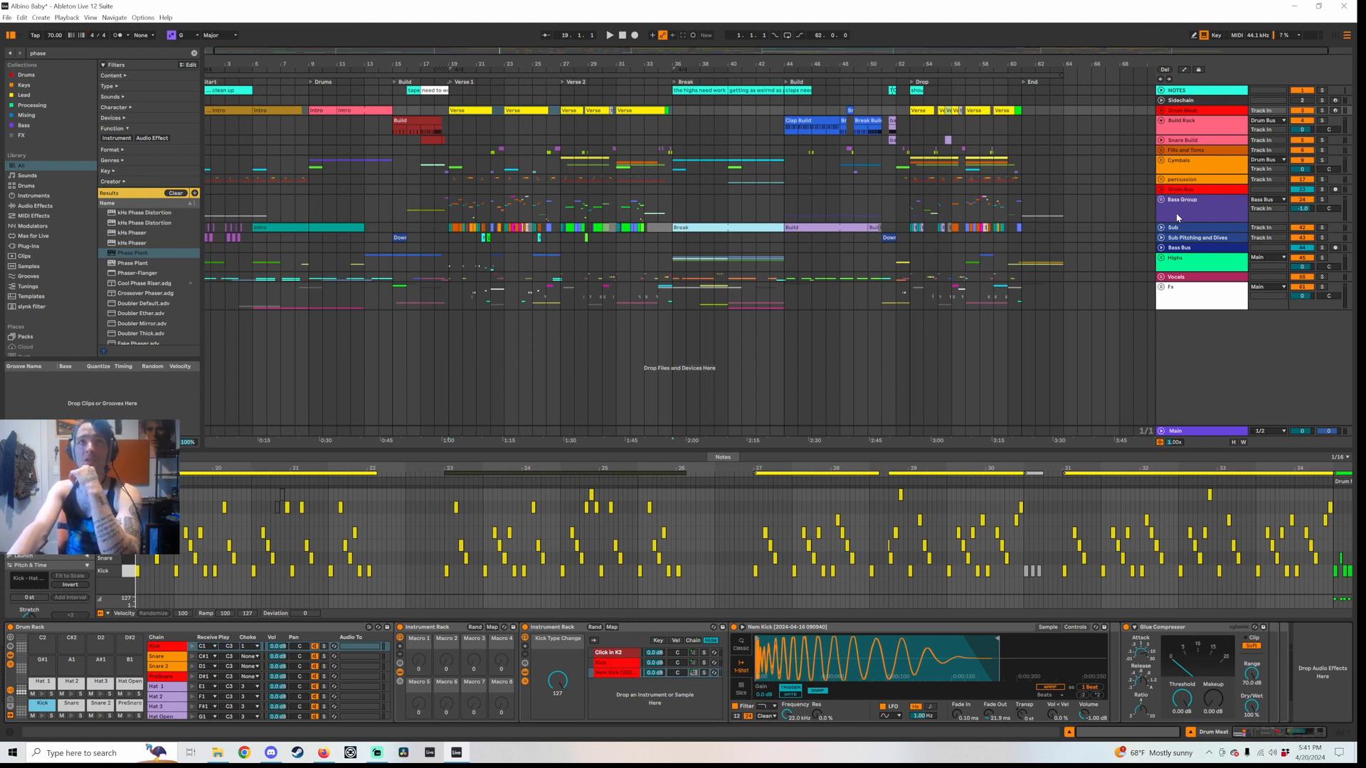
Play the arrangement from bar 26, expand the Vocals group and show its device chain
click(550, 212)
key(space)
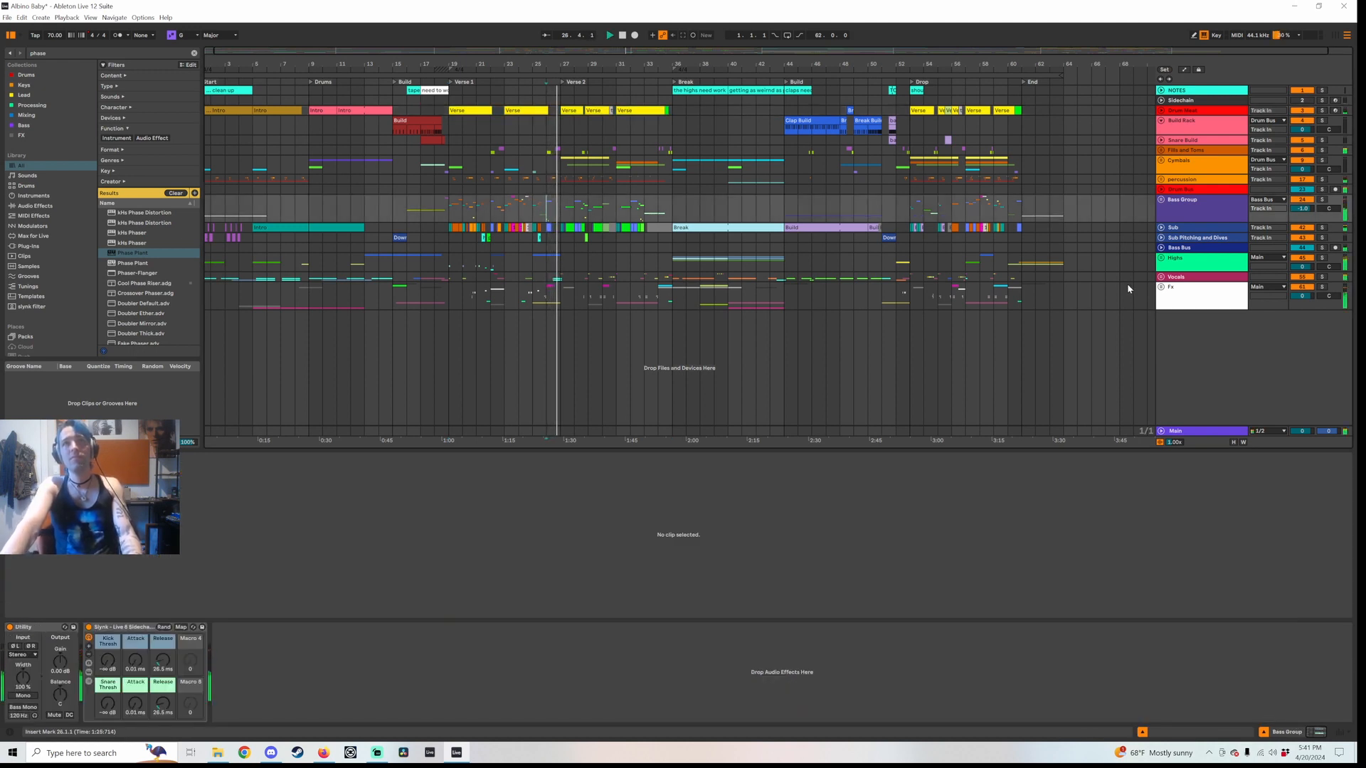
click(1161, 277)
scroll(1131, 316, down, 2)
click(1182, 265)
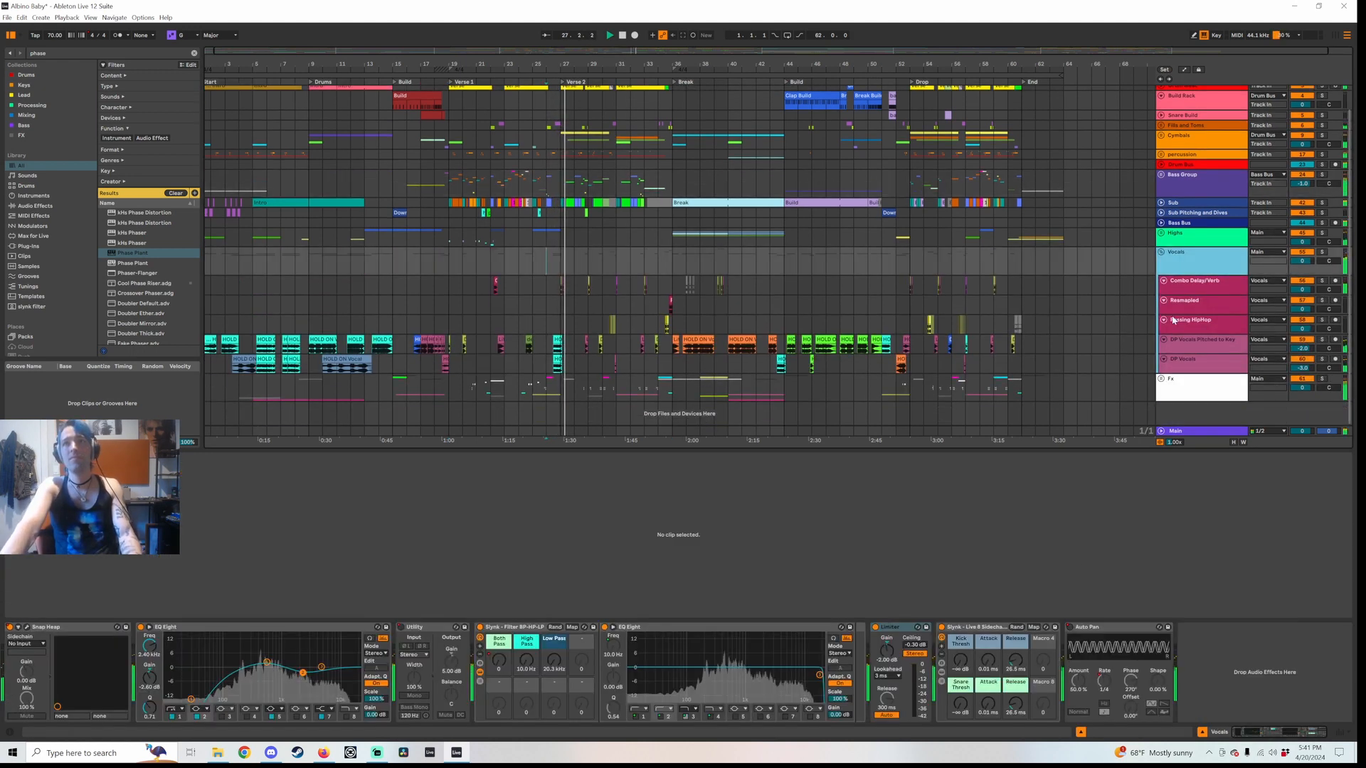
Examine the full effects chain on the DP Vocals Pitched to Key track and return to the Vocals group's devices
click(1202, 336)
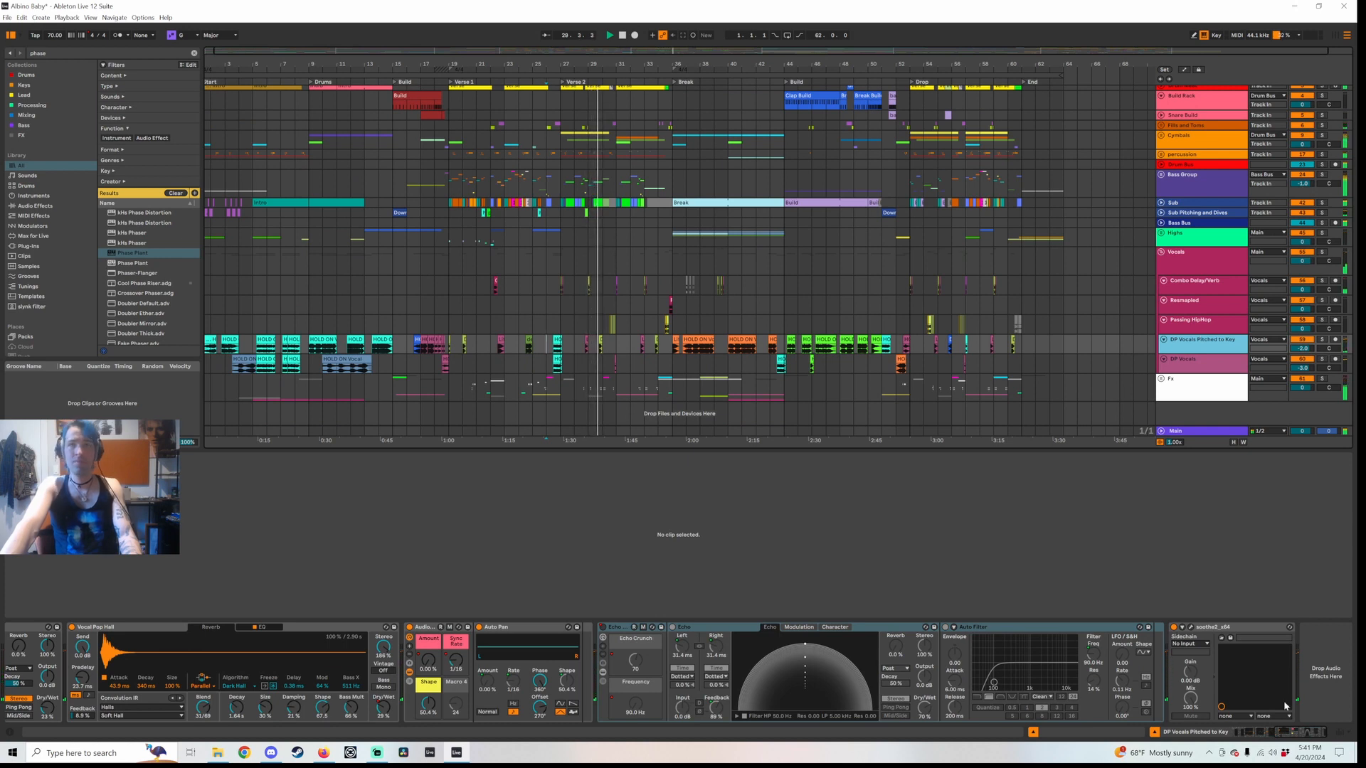
click(1261, 735)
drag(1261, 738, 1228, 735)
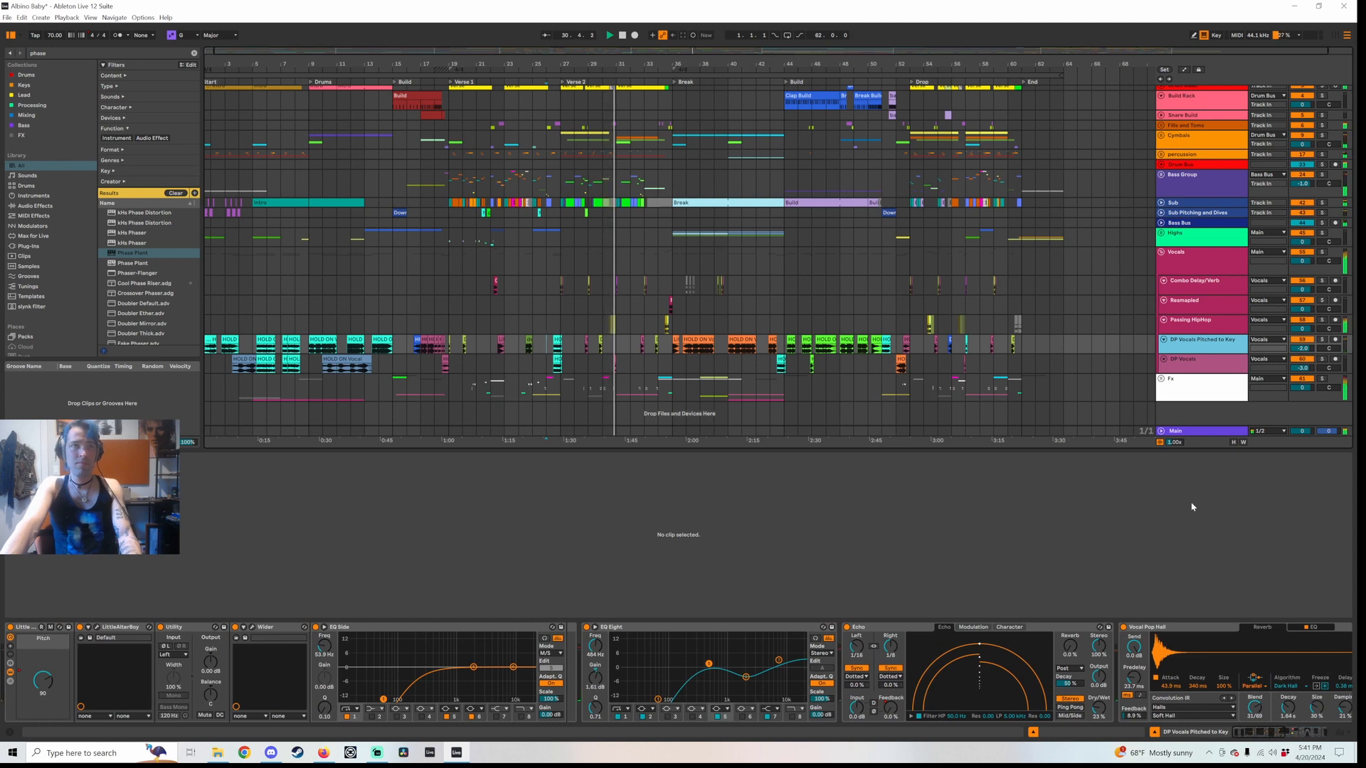
click(1196, 291)
click(1193, 273)
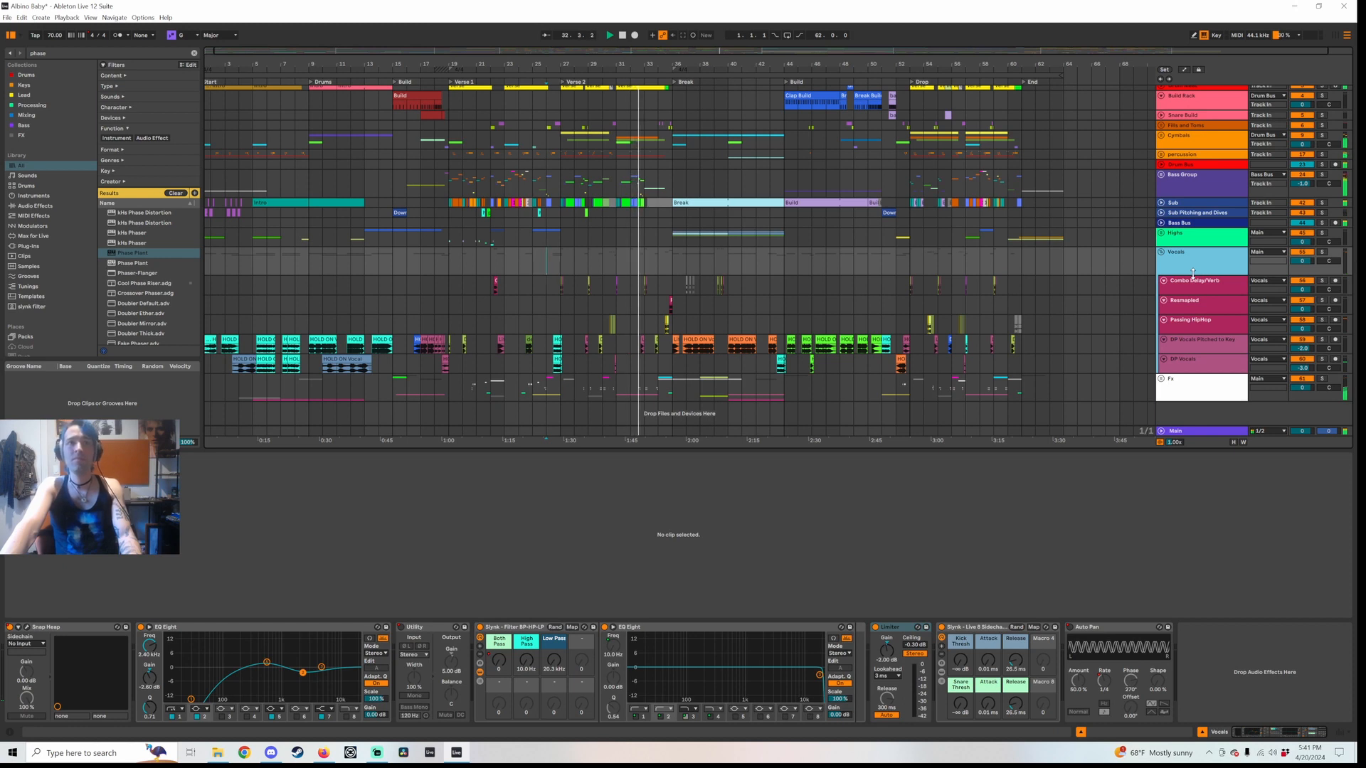
Select the Passing HipHop track and show the automation lanes of the vocal tracks
key(Down)
key(Down)
key(Down)
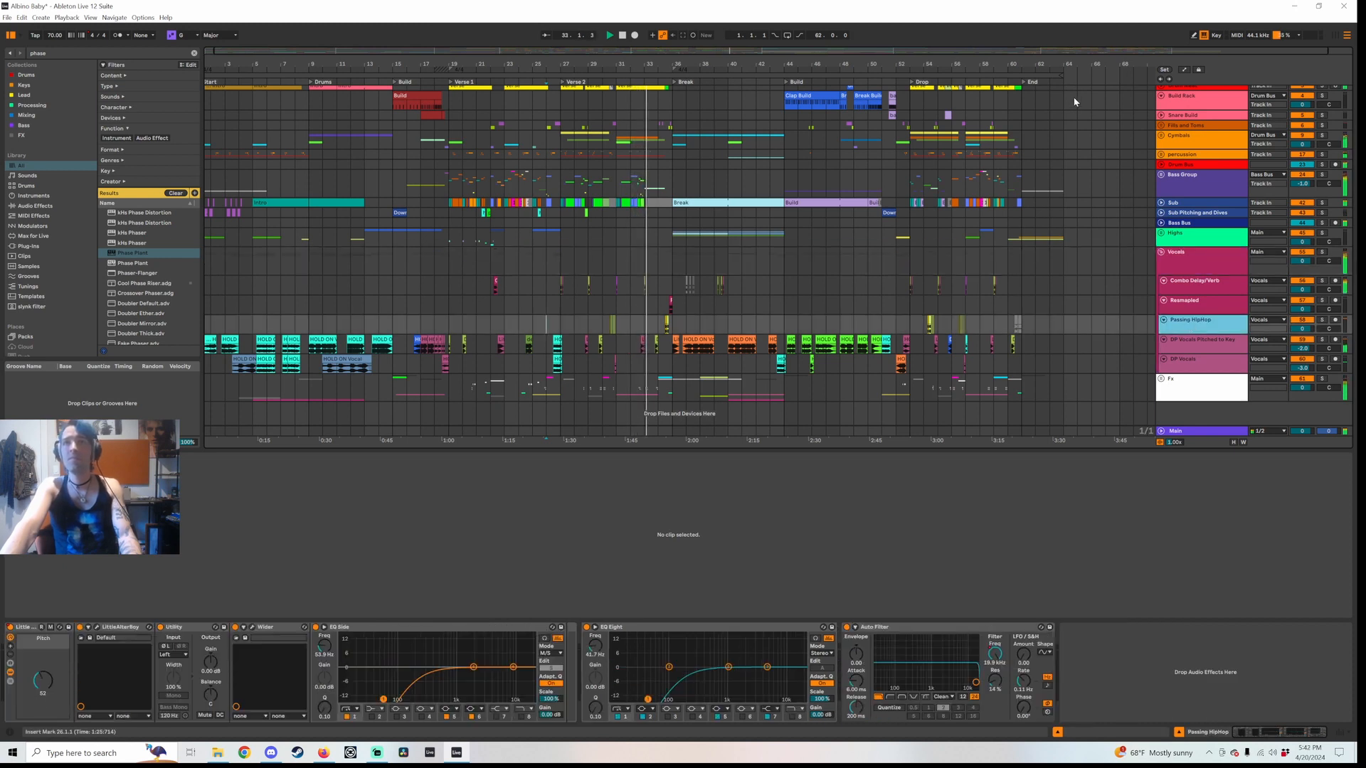
key(a)
scroll(782, 315, down, 6)
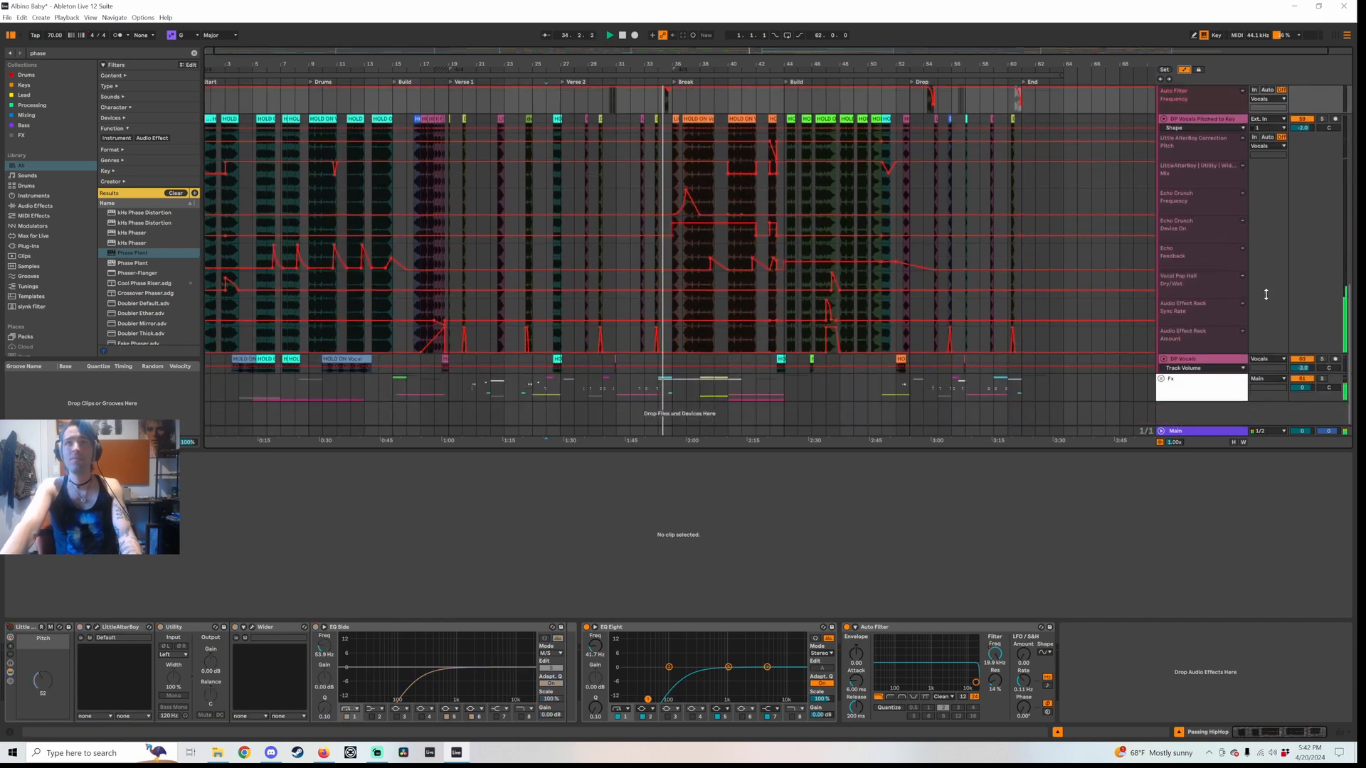
scroll(1014, 247, up, 2)
scroll(1003, 235, up, 4)
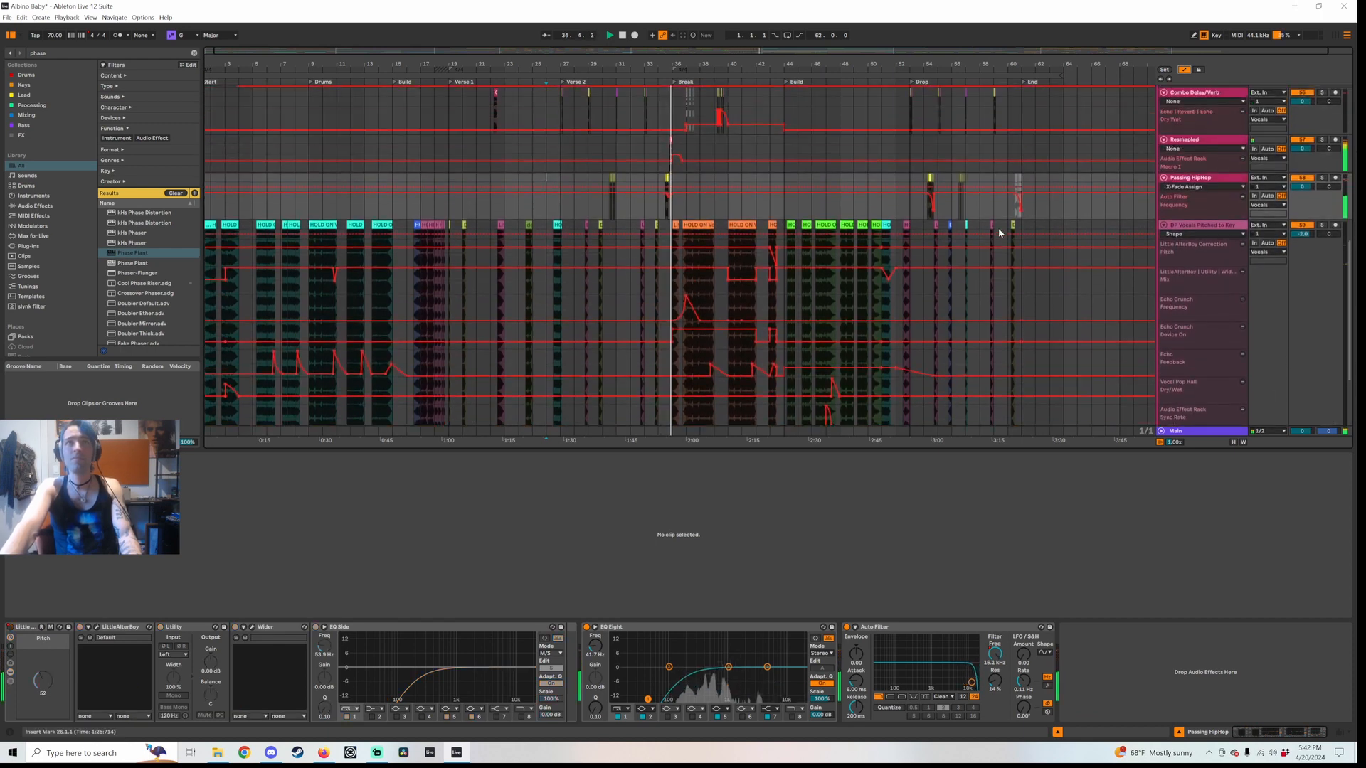
Stop playback, place the insert marker at bar 32 on the Passing HipHop track and examine the vocal automation
click(604, 268)
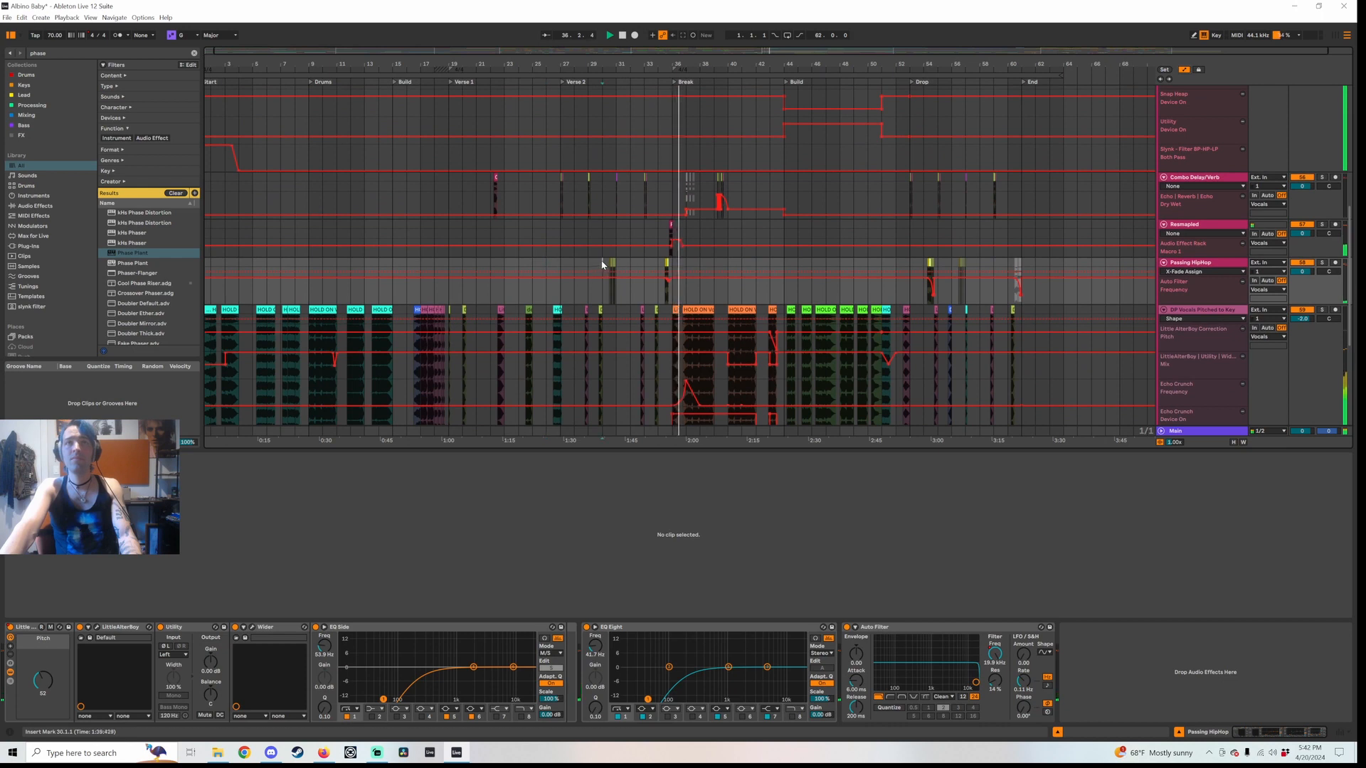
key(space)
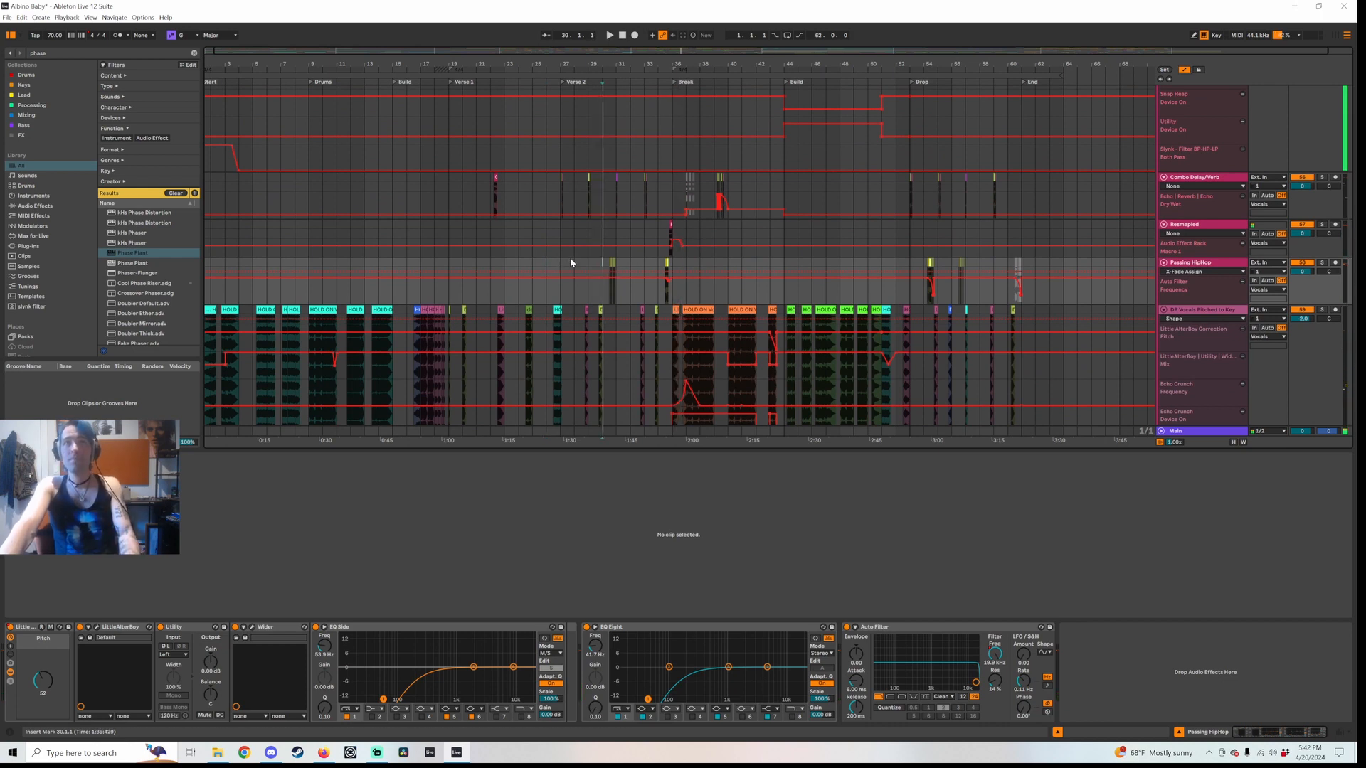
click(634, 297)
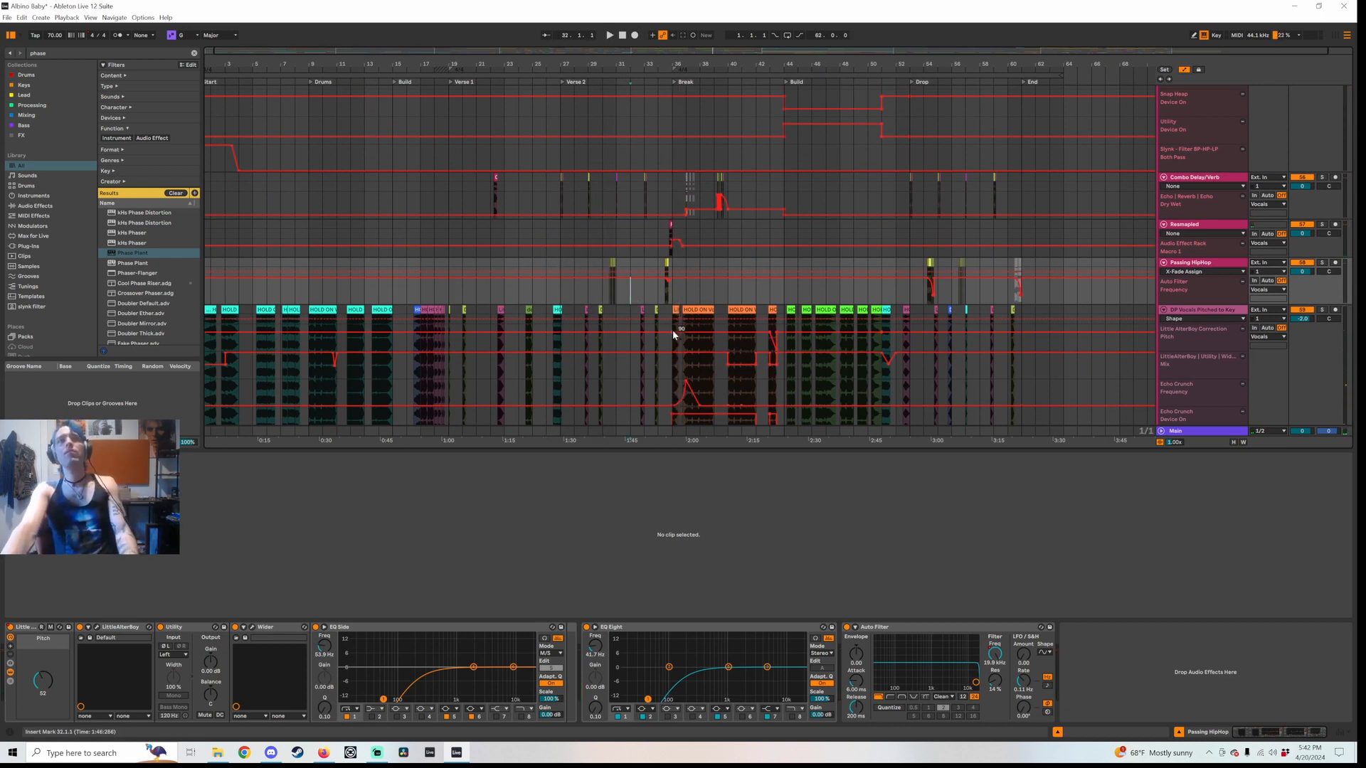
scroll(672, 330, down, 5)
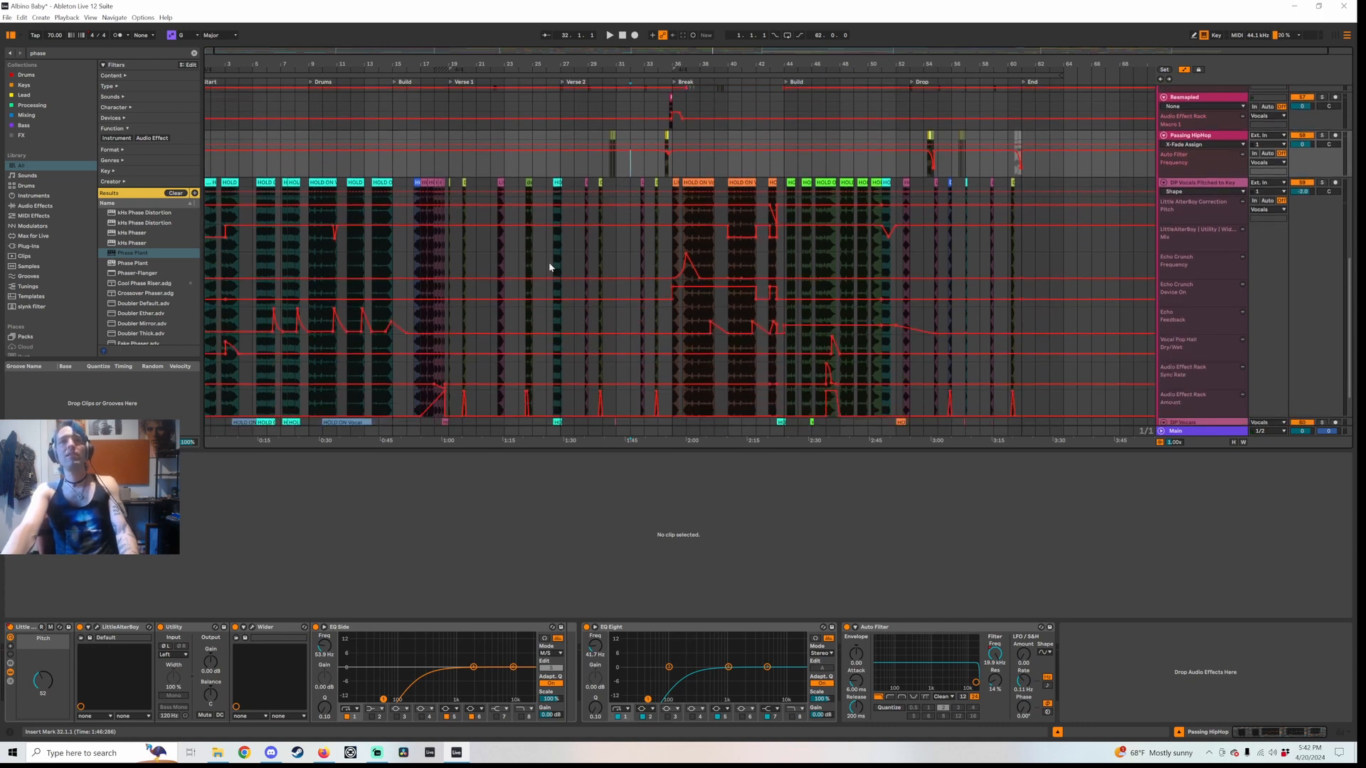
scroll(633, 263, up, 4)
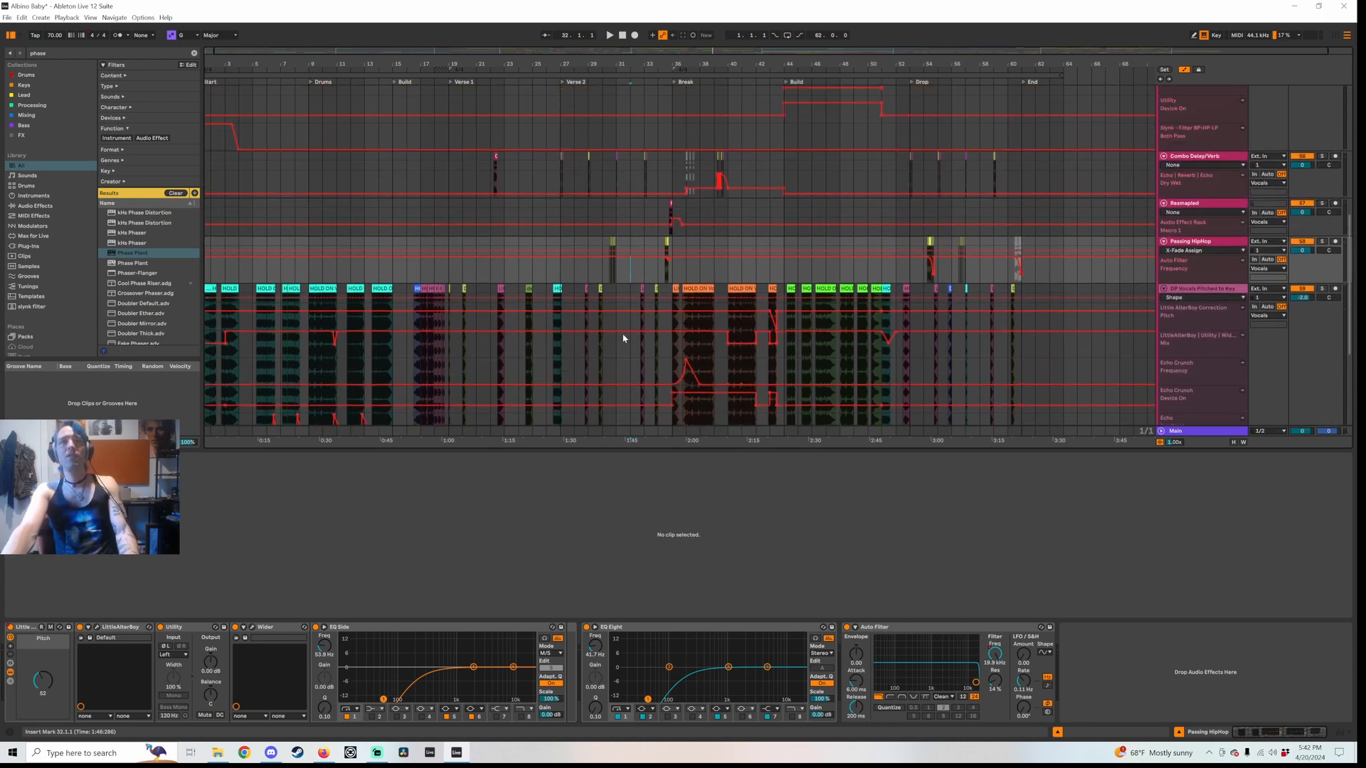
scroll(687, 349, up, 1)
scroll(683, 360, down, 1)
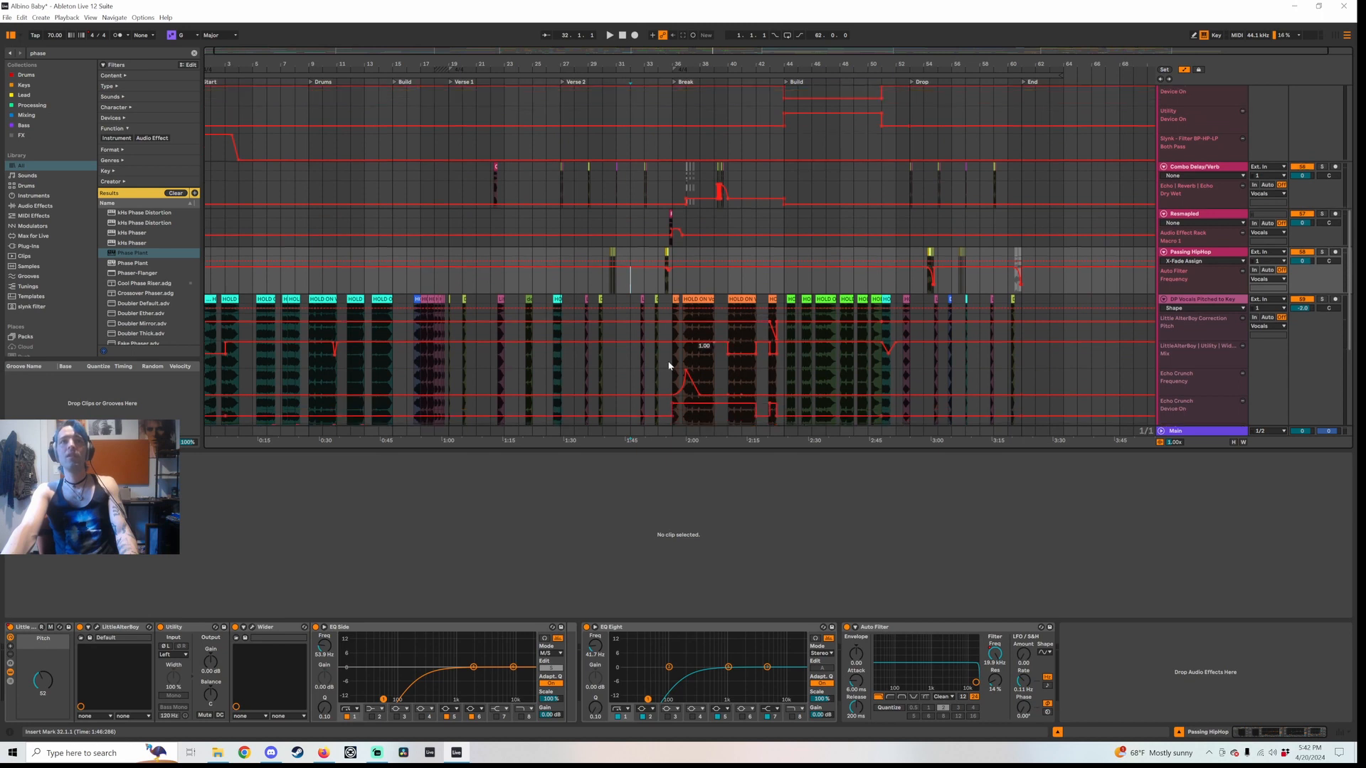
Go through the LittleAlterBoy, Utility, Wider and EQ Side devices in the Passing HipHop track's pitch correction rack
click(125, 628)
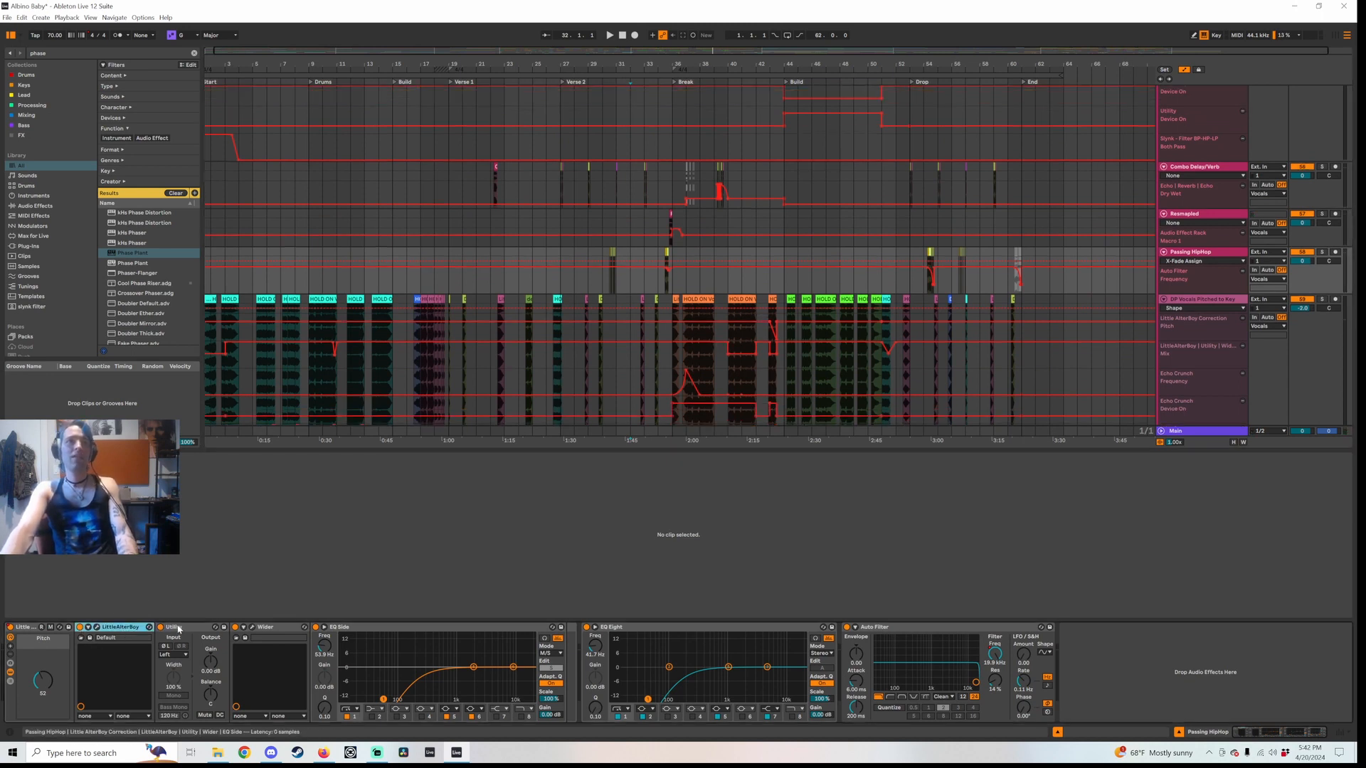
click(182, 628)
click(281, 630)
shift+click(199, 630)
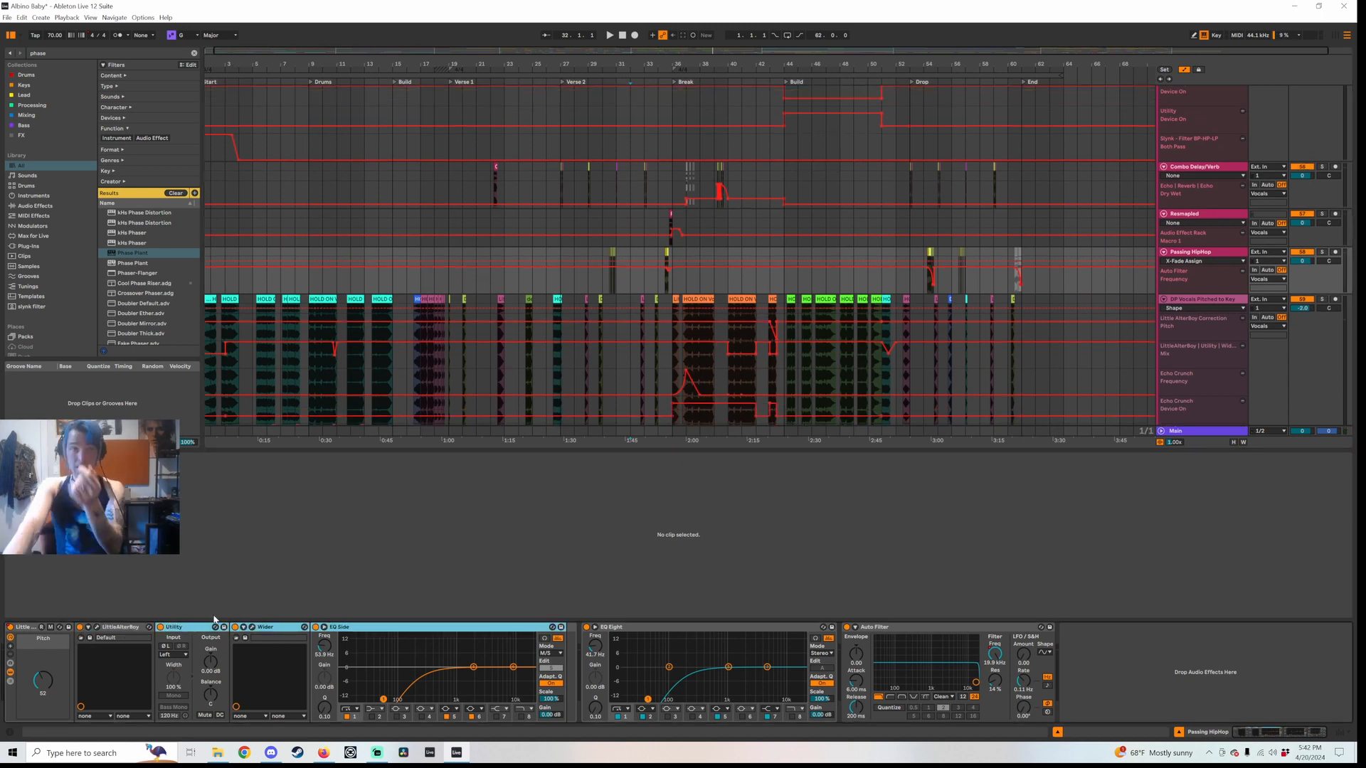
shift+click(334, 627)
click(116, 631)
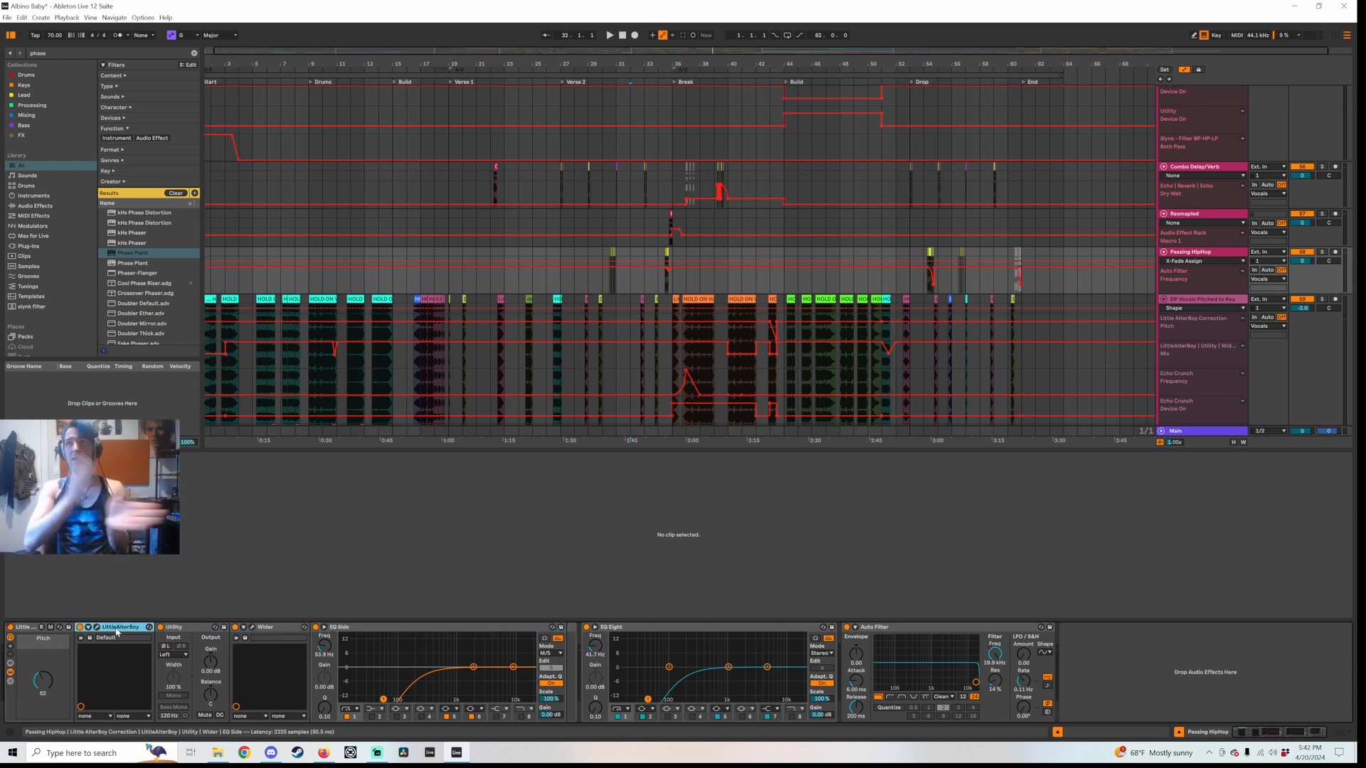
Inspect the Utility device, then open Wider's plug-in window to view its width setting and close it
click(192, 627)
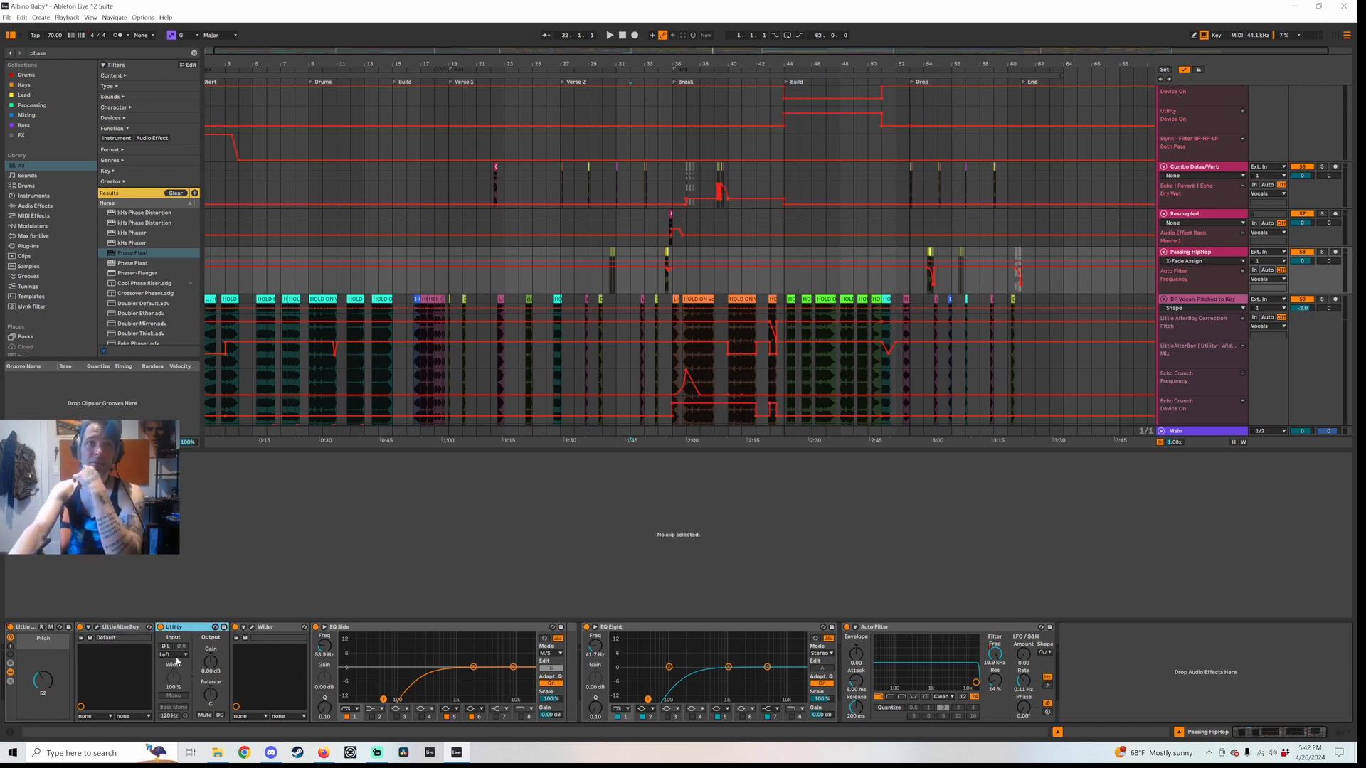
click(280, 629)
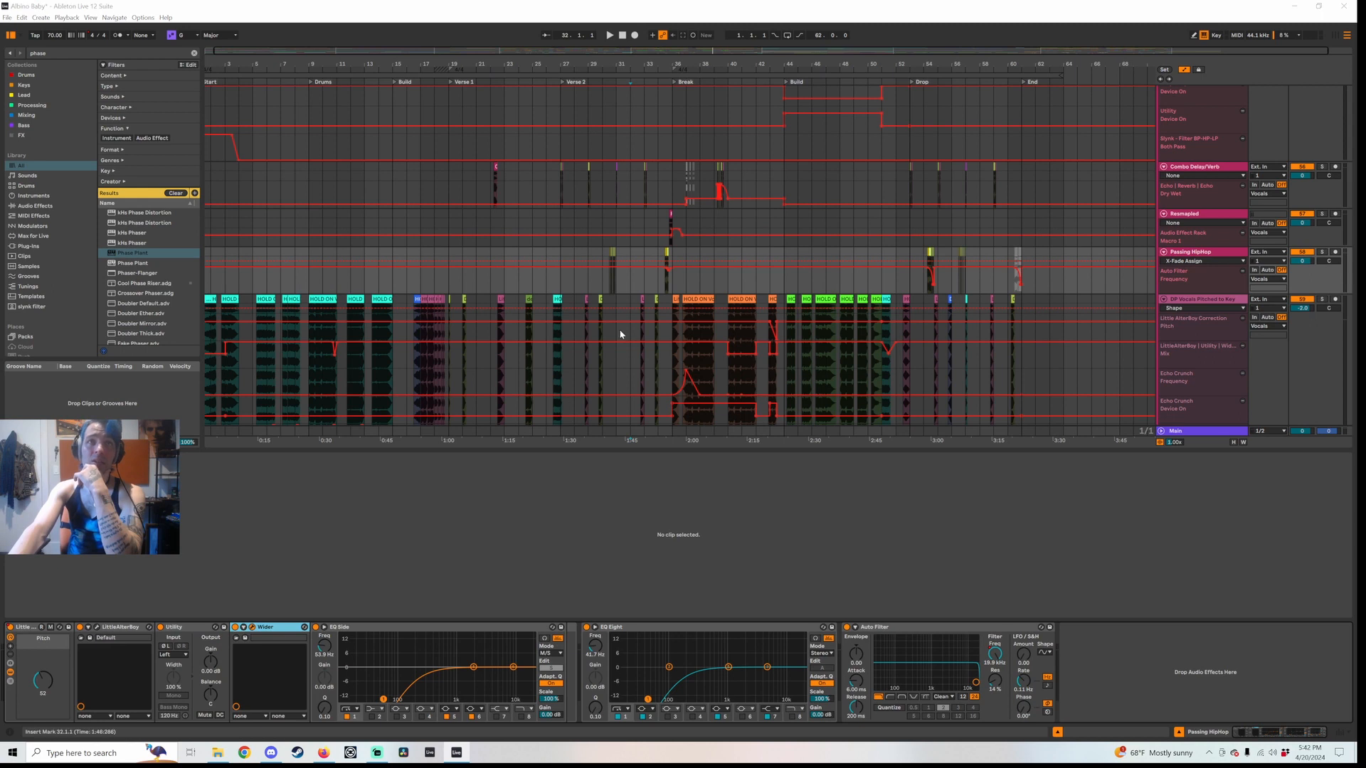
drag(562, 0, 562, 290)
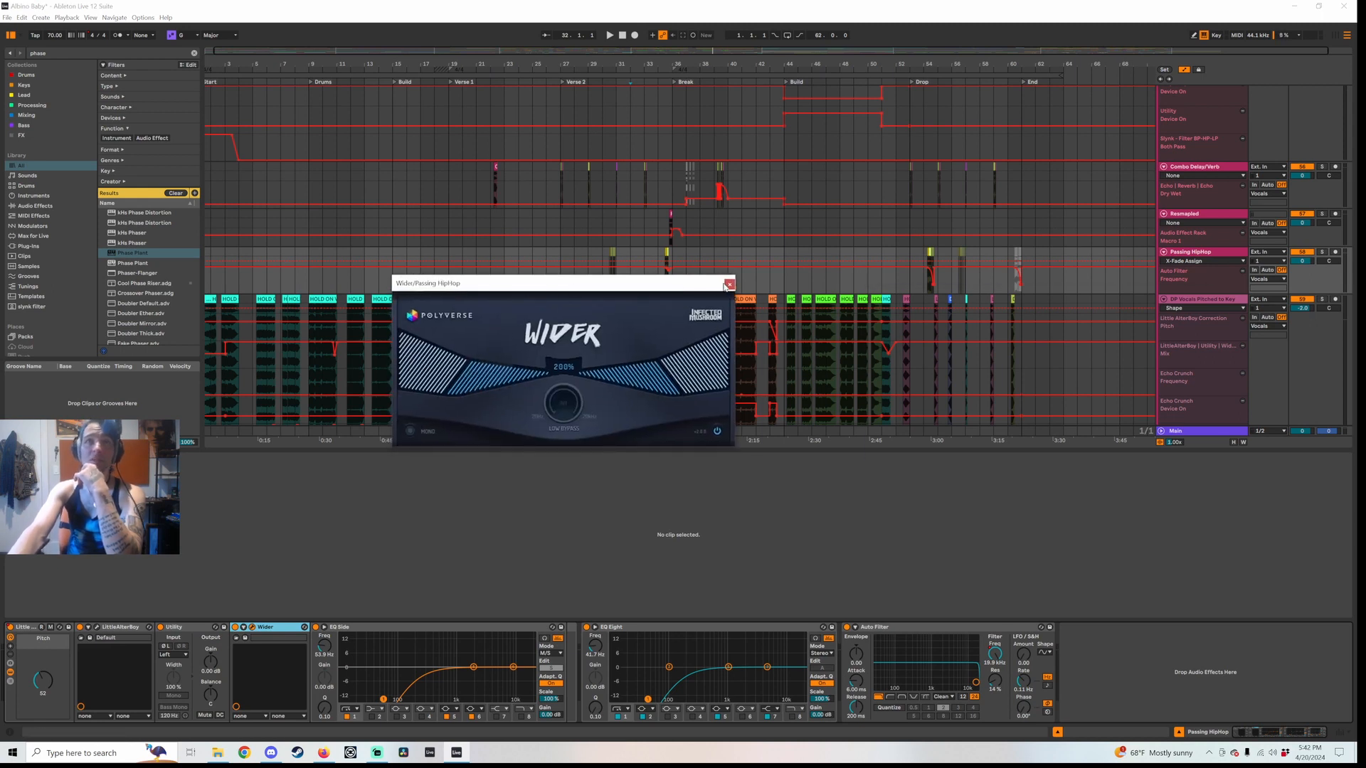
click(728, 285)
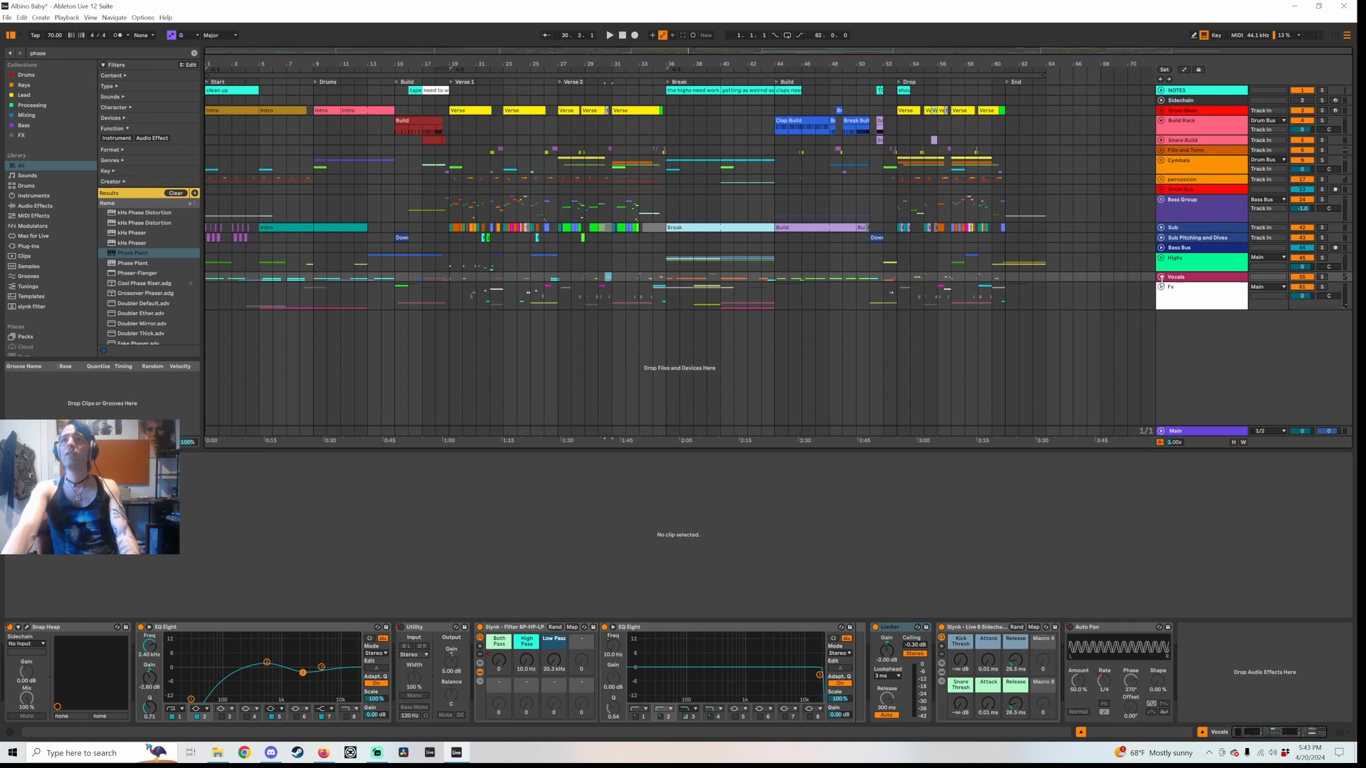
Expand the Fx group, look through its tracks and show the Siren clip and device chain at the first Build
click(1161, 278)
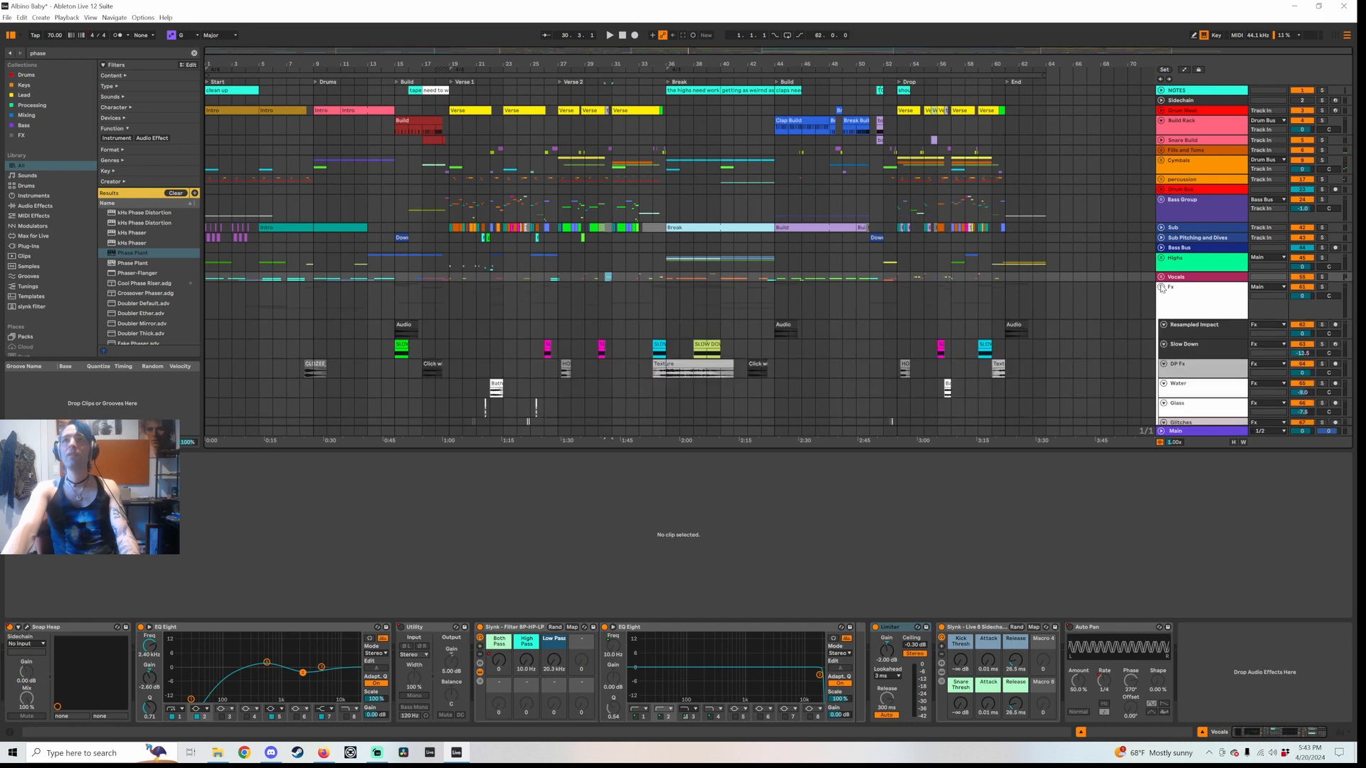
scroll(904, 360, down, 5)
scroll(478, 358, down, 1)
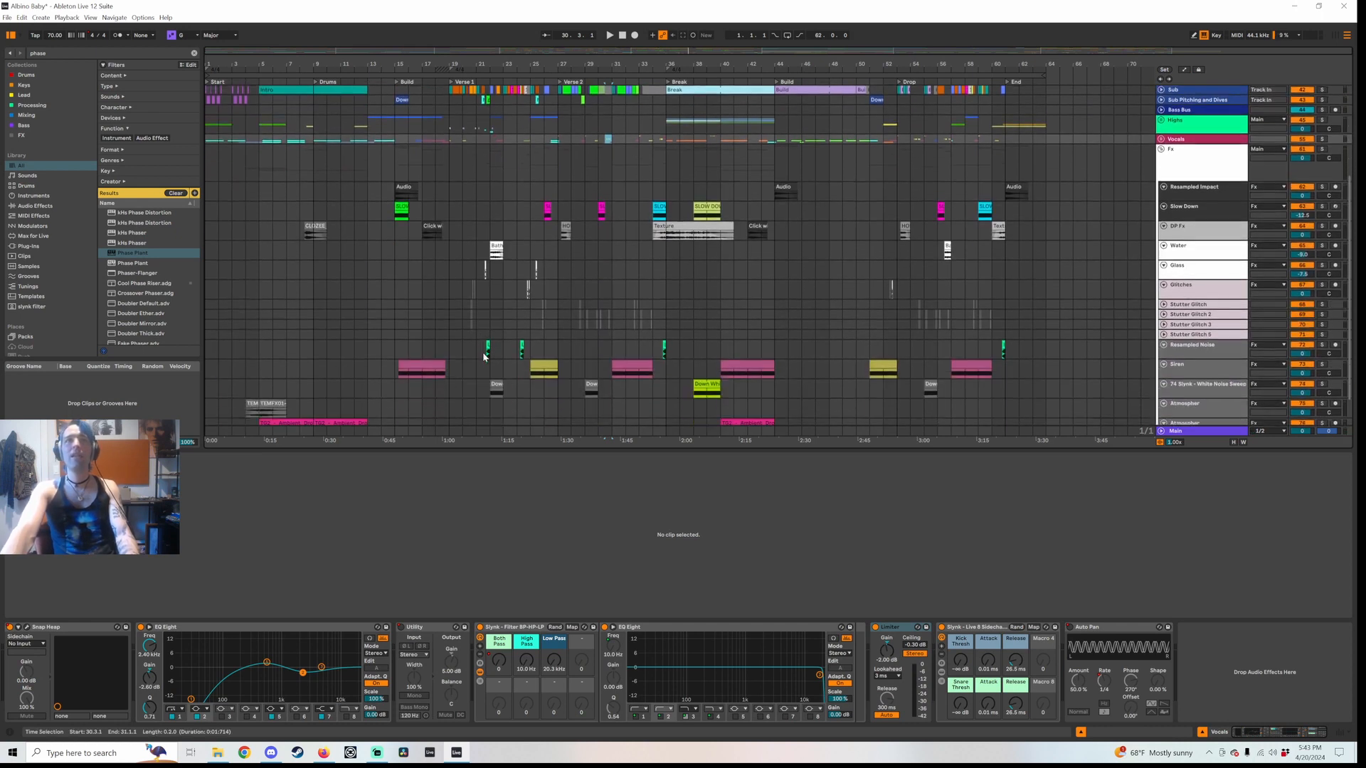
click(422, 369)
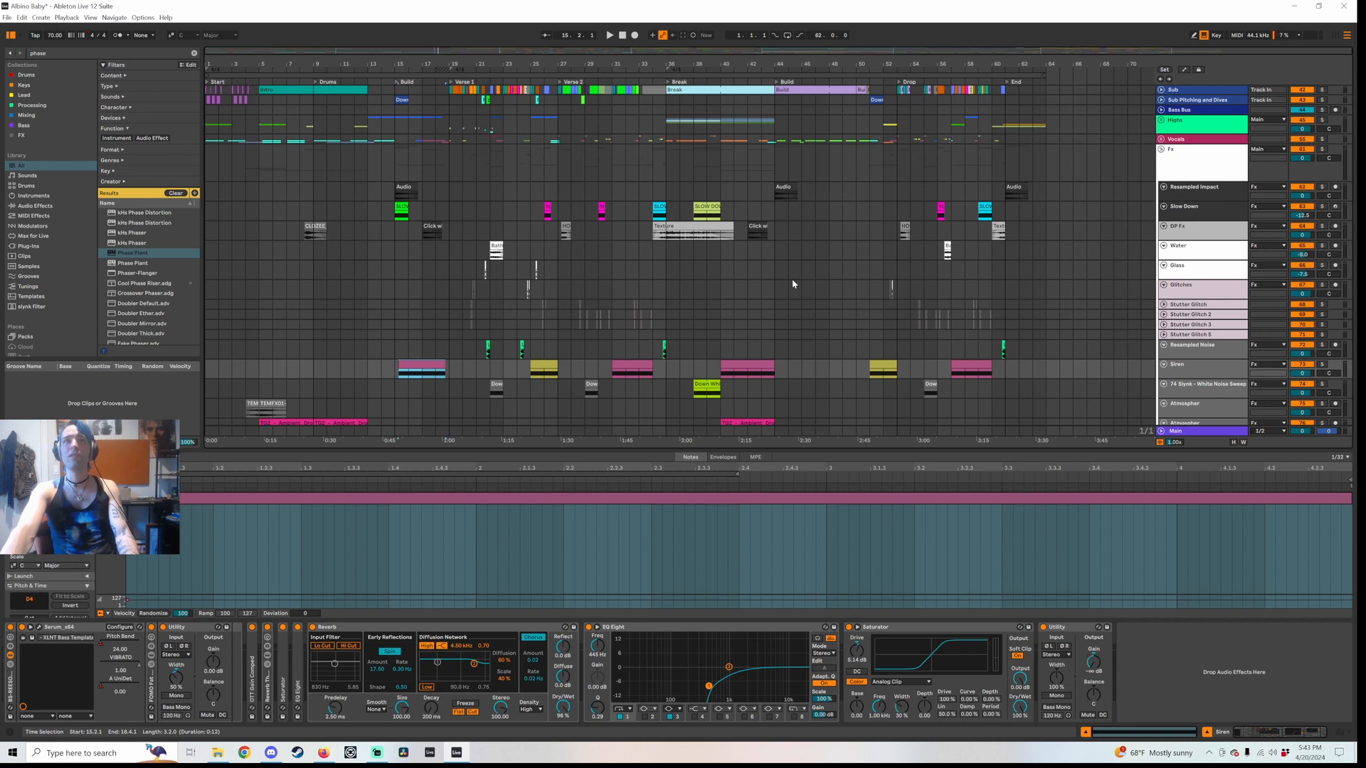
Inspect the sidechain rack on the Fx group track and collapse the group again
click(1204, 166)
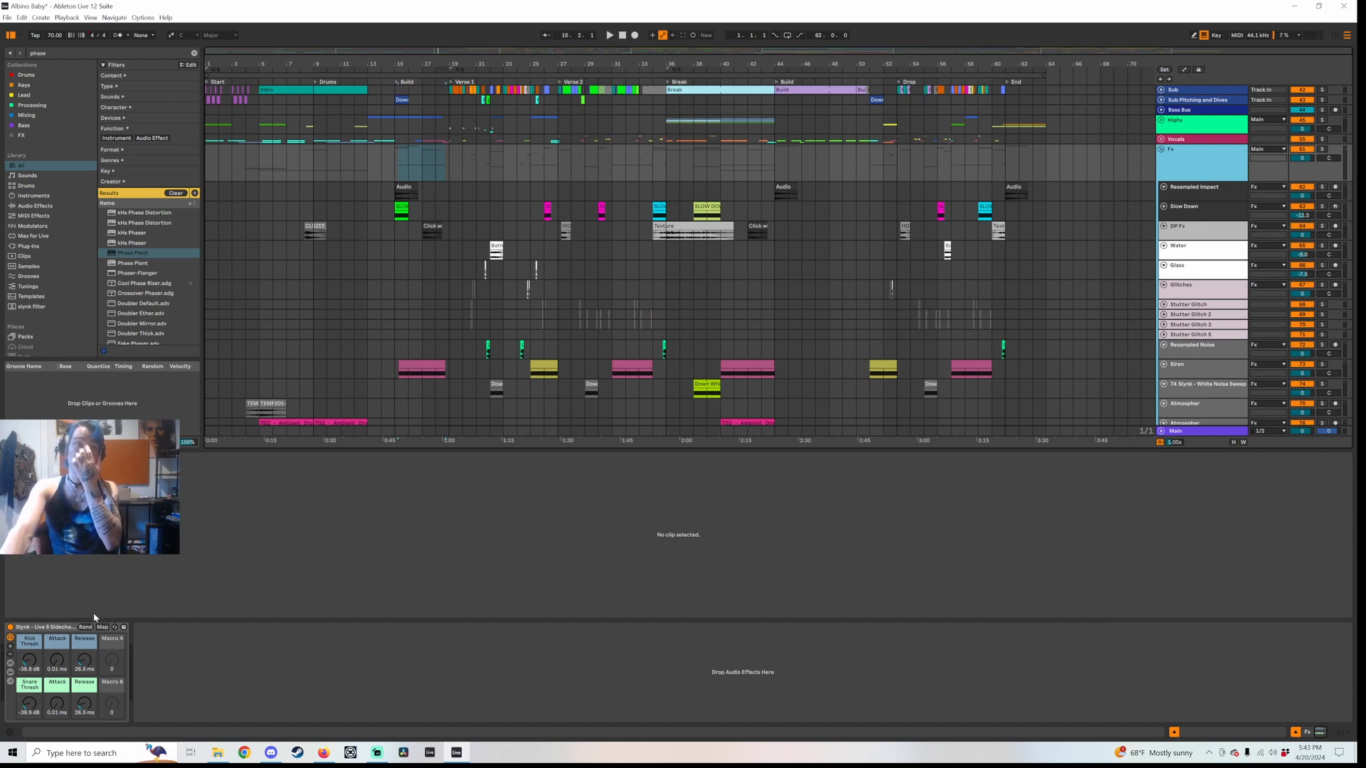
click(35, 665)
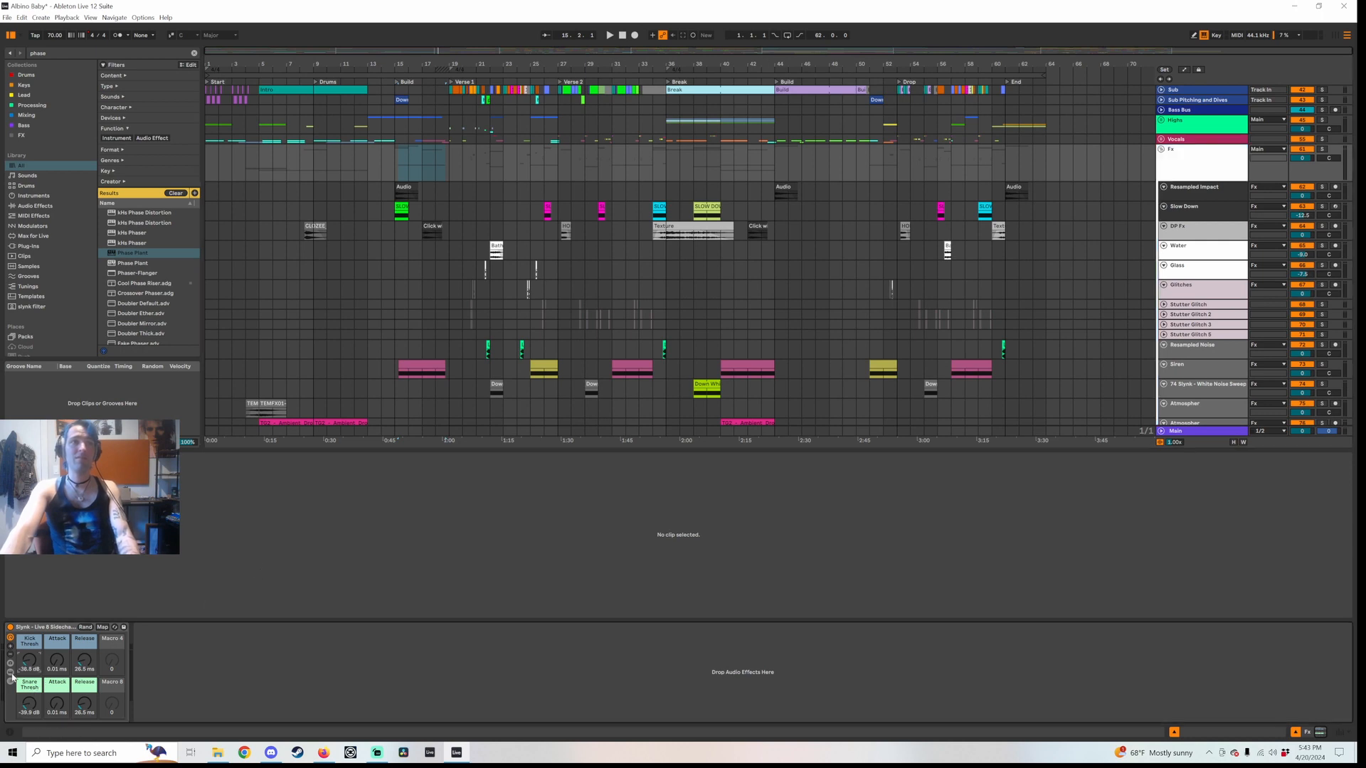
key(ctrl+z)
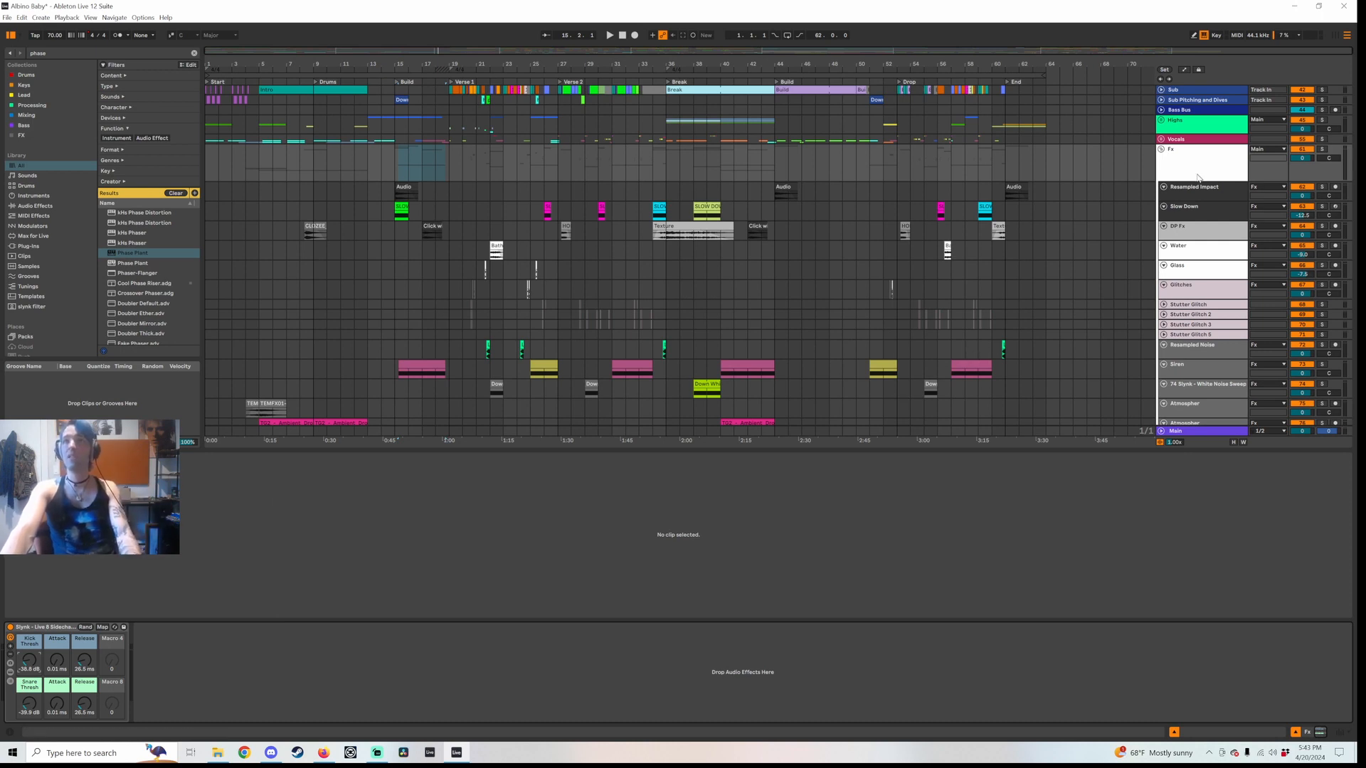
click(1162, 150)
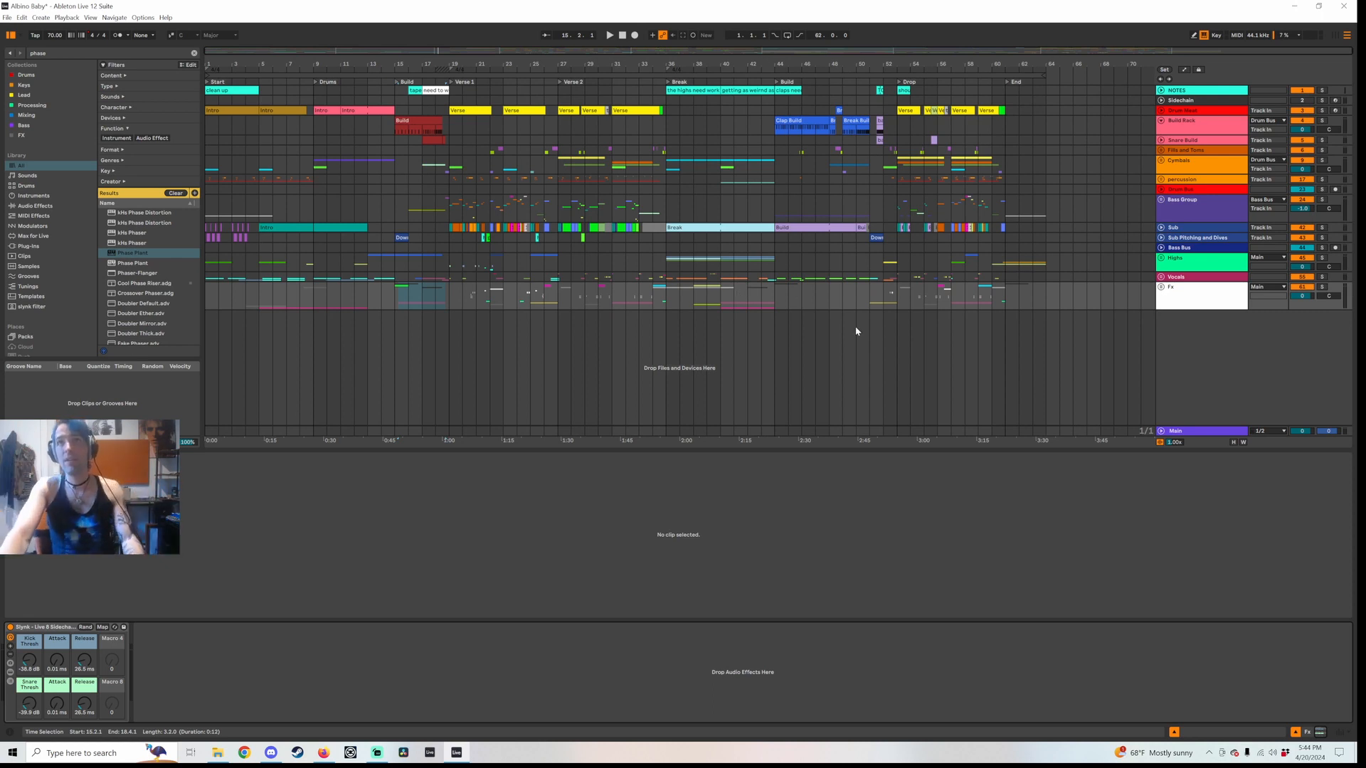
Examine the later effects on the DP Vocals Pitched to Key track, stop playback at bar 32 and select Echo
click(642, 214)
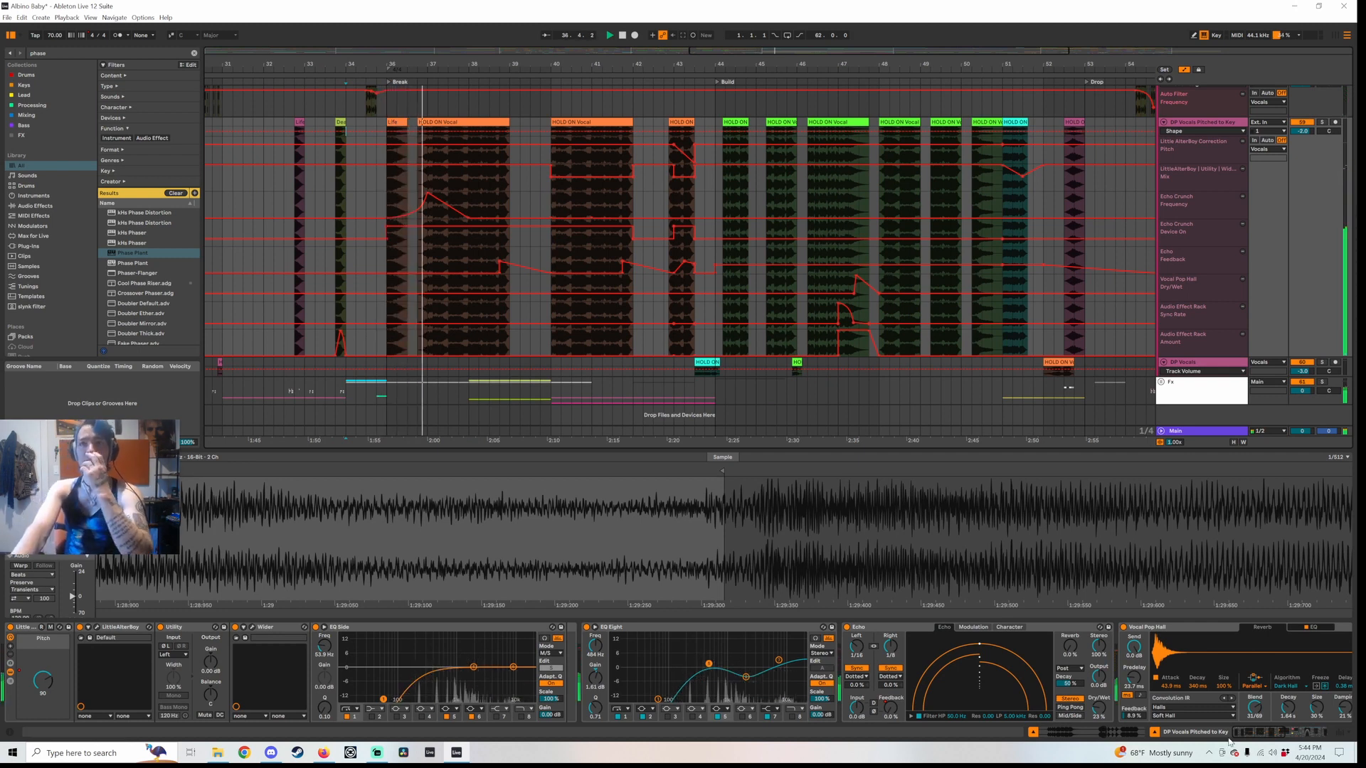
drag(1249, 733, 1293, 732)
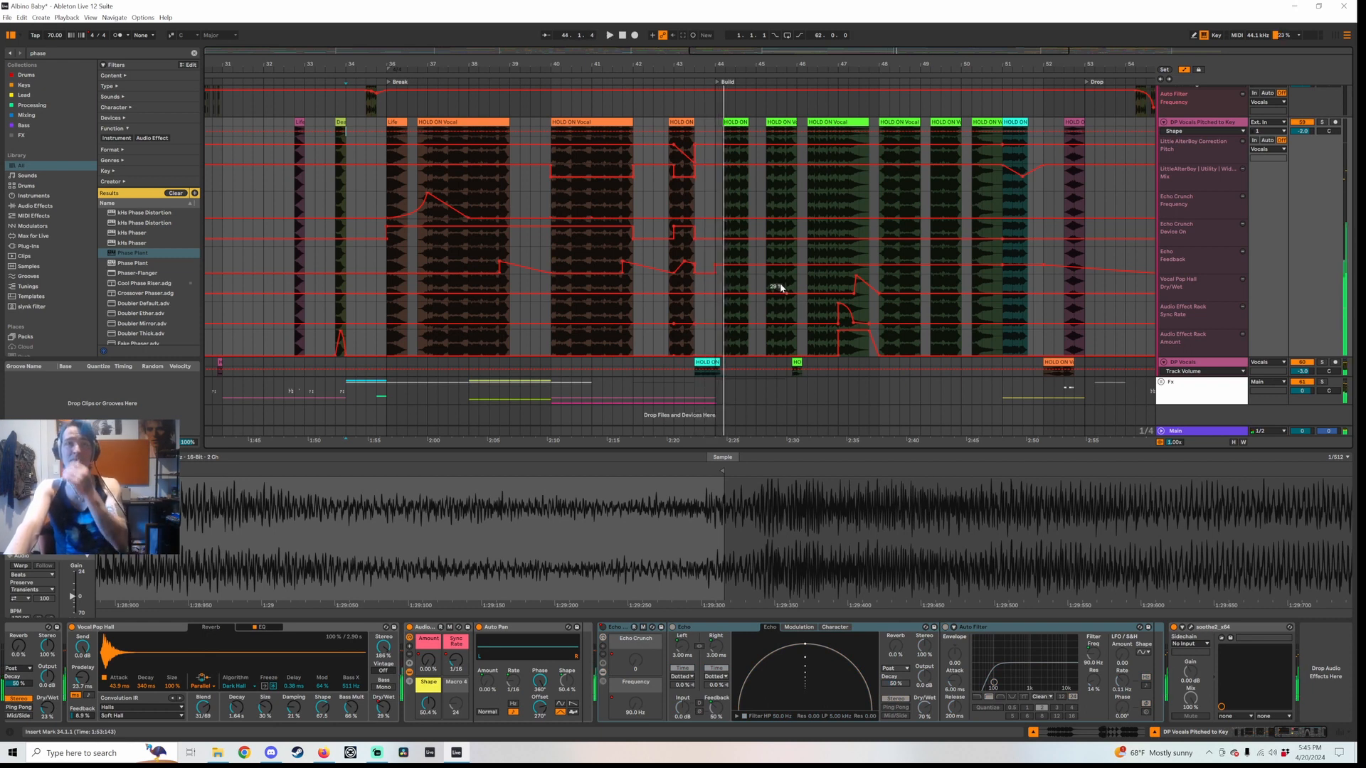
click(263, 178)
key(space)
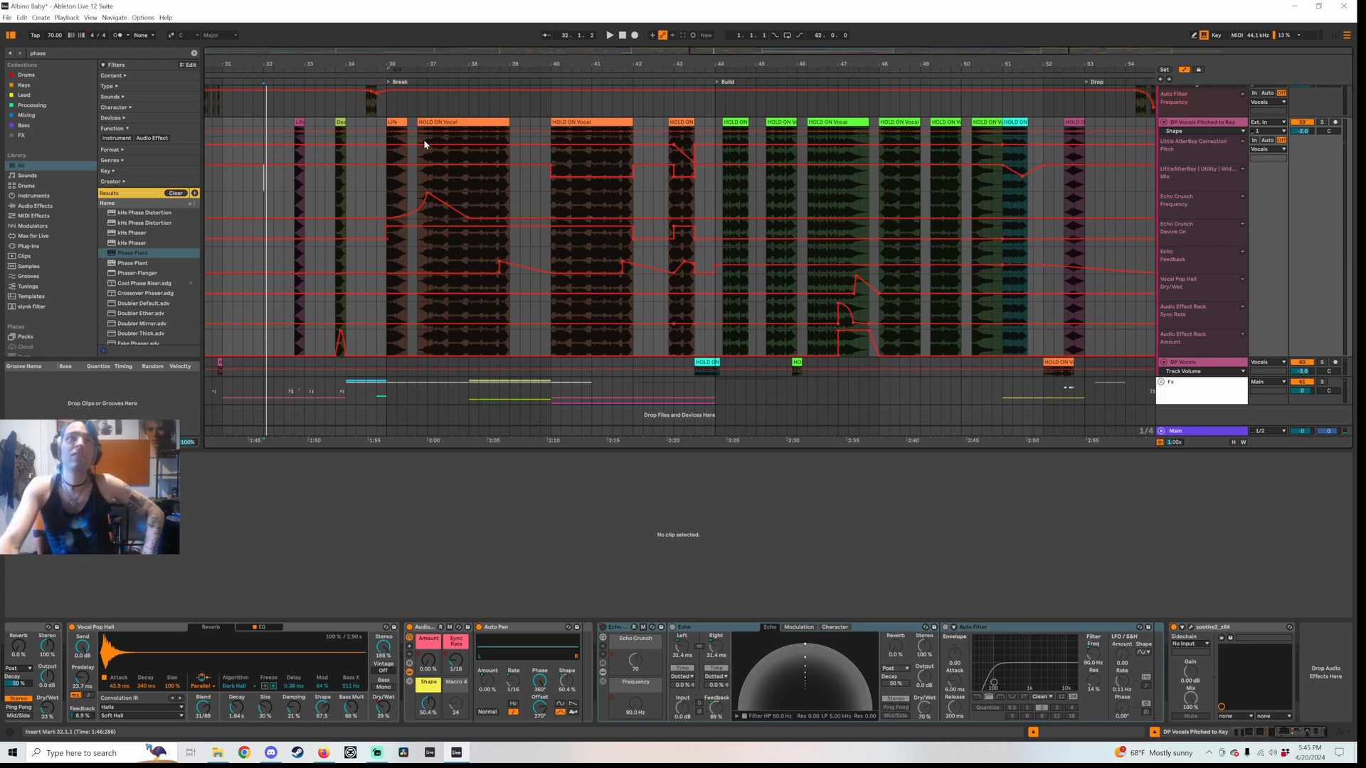
click(705, 629)
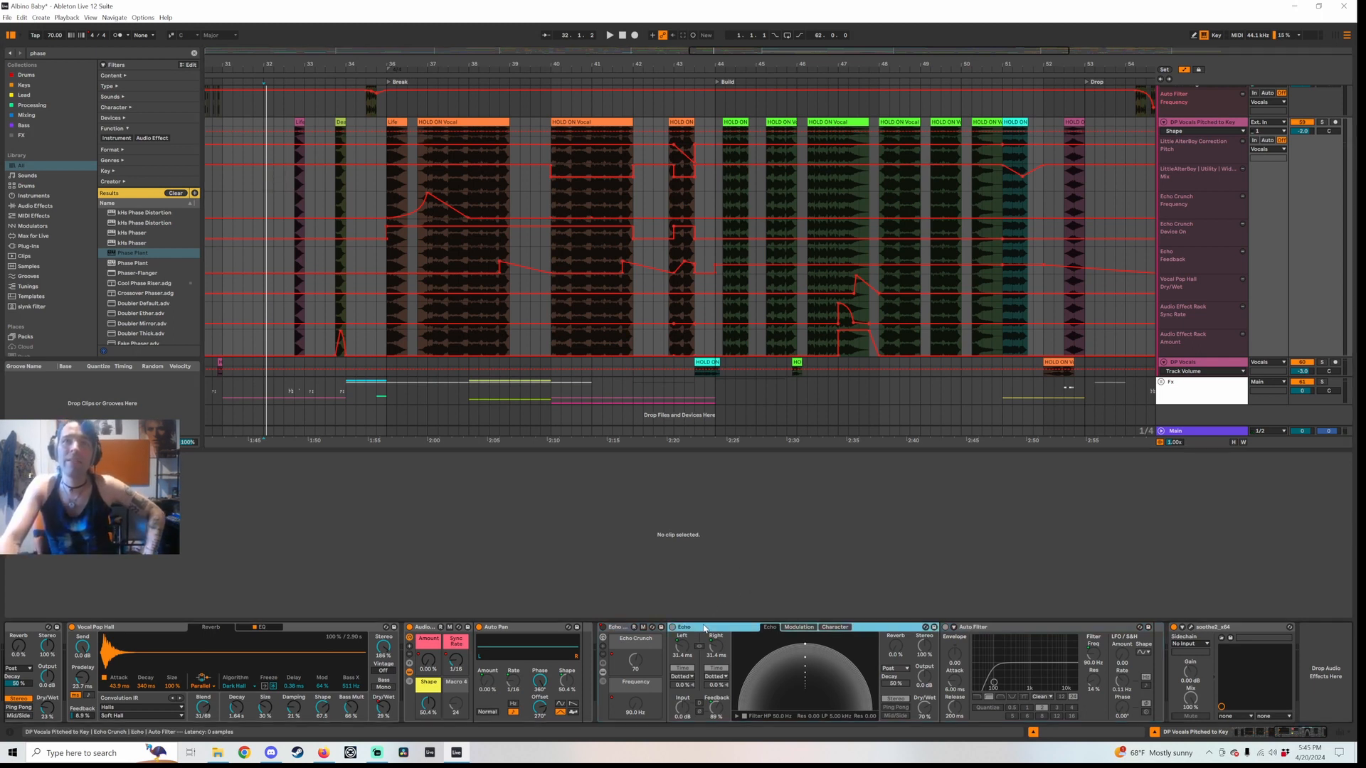
Place the insert marker in the HOLD ON Vocal clip around bar 41 and show the Echo Crunch rack's macro mappings
click(611, 204)
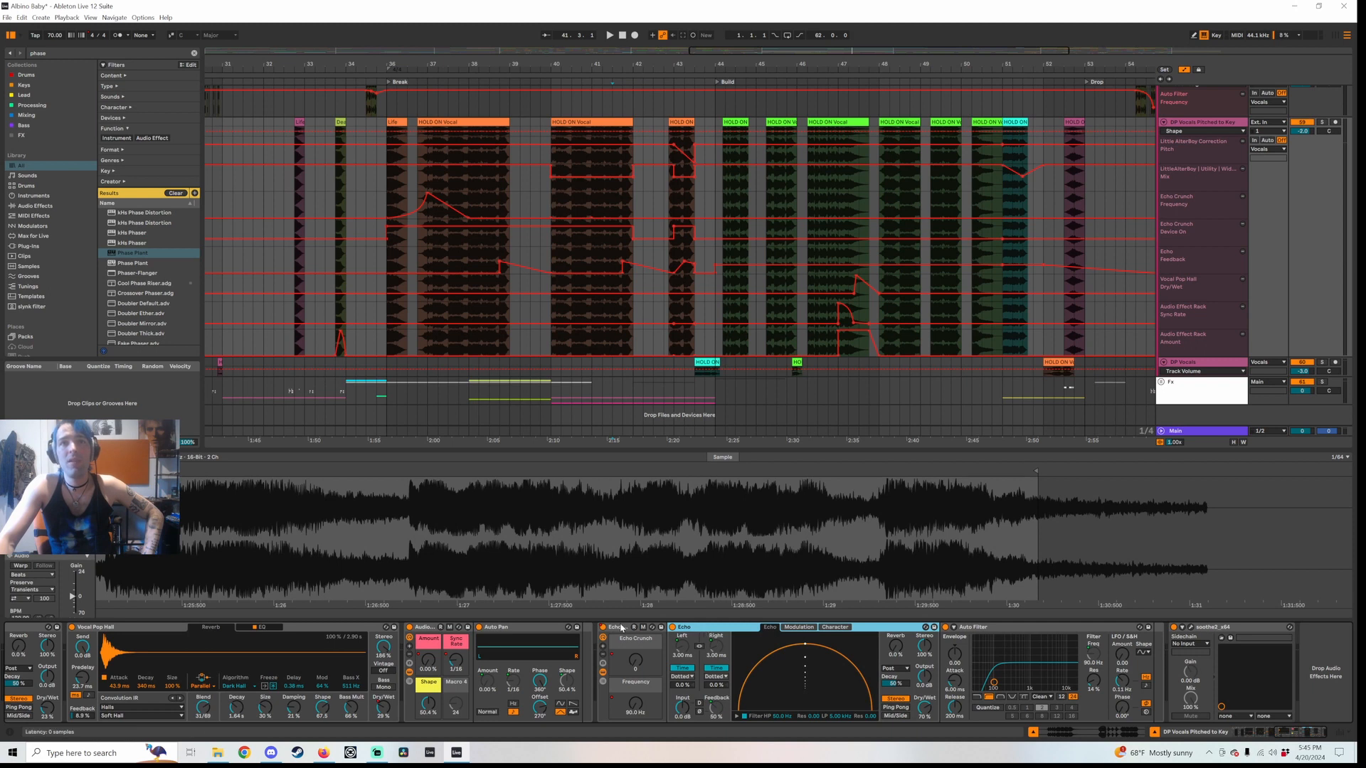
key(Right)
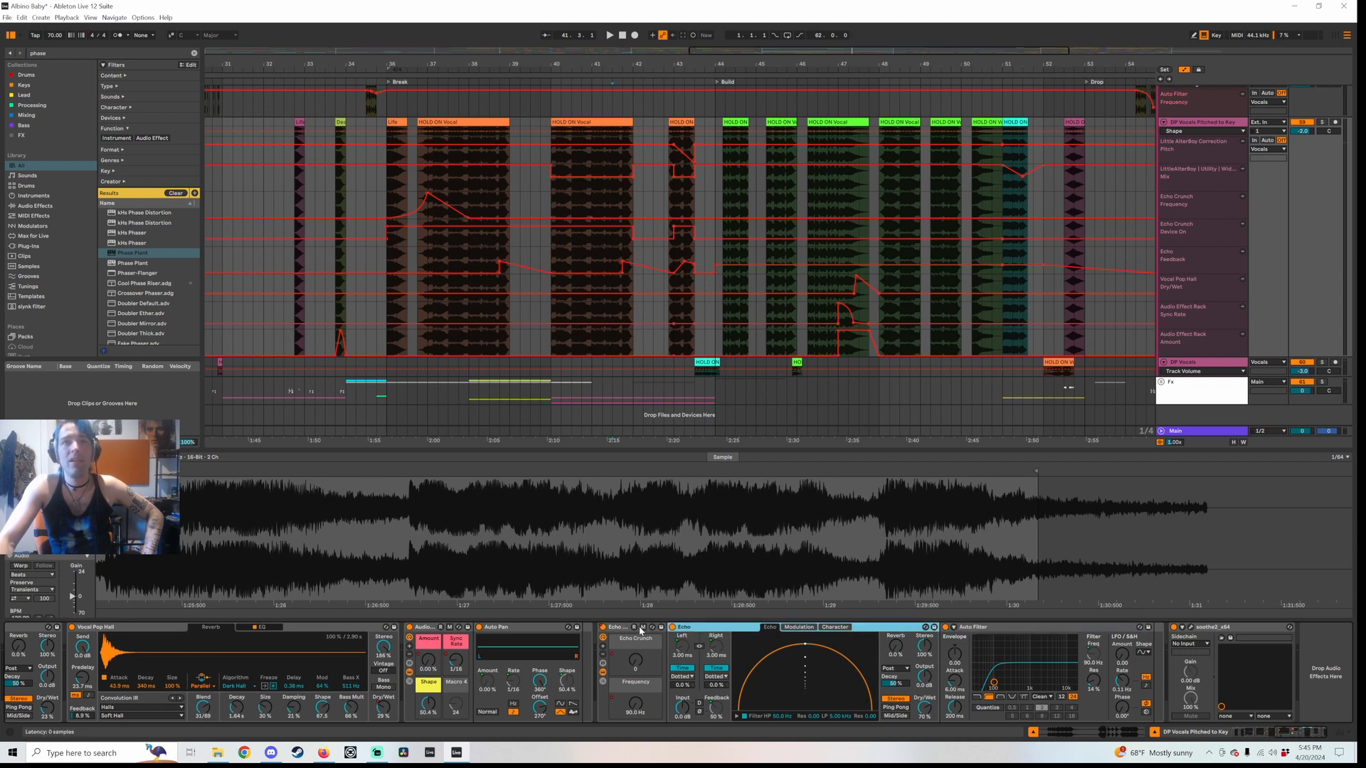
shift+click(627, 630)
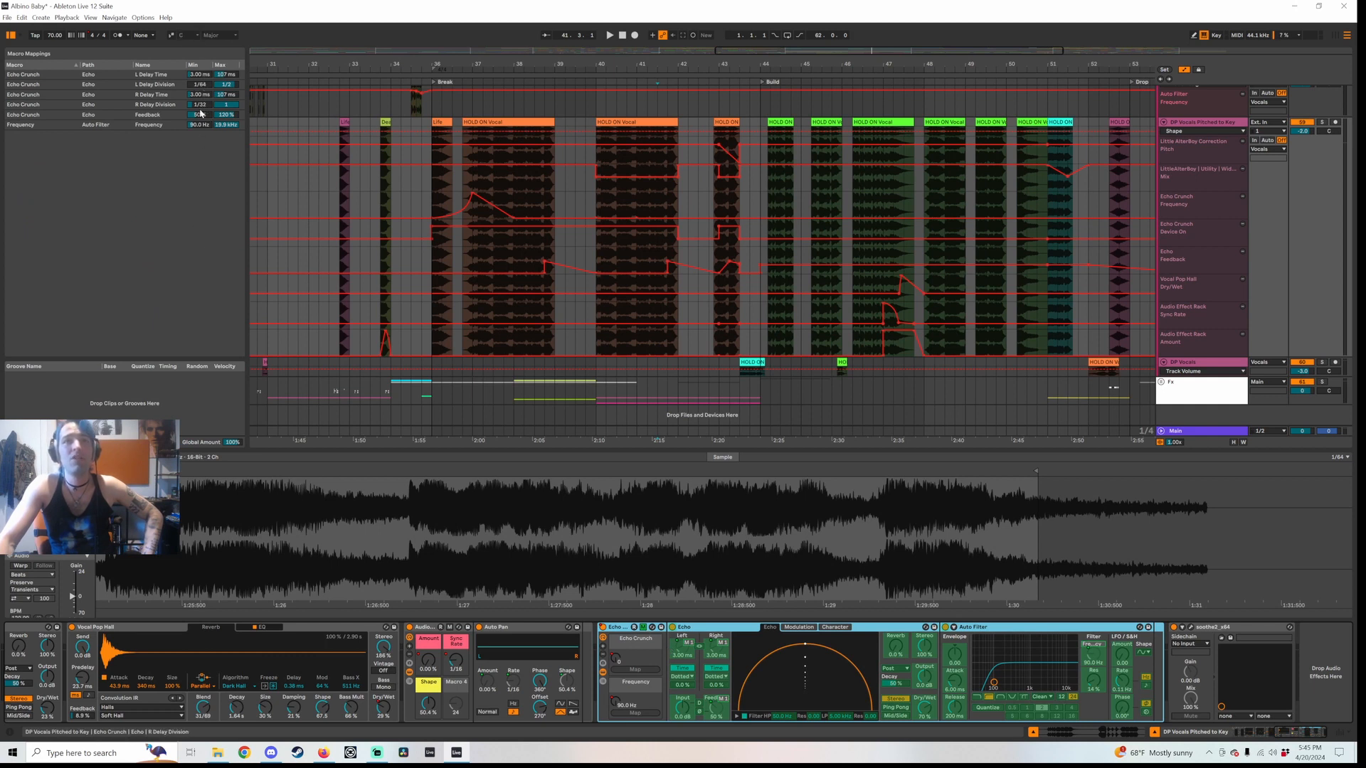
click(643, 627)
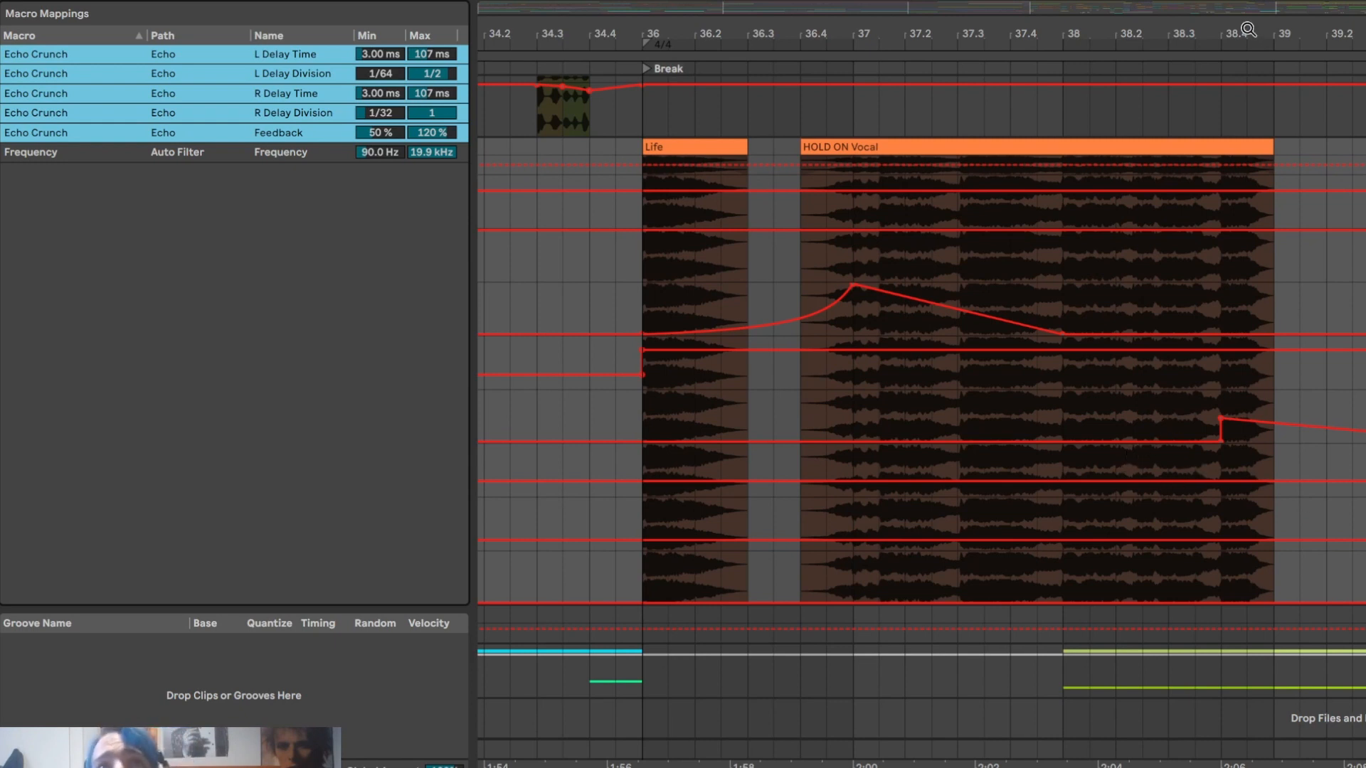
Select the short gap from 39.1.1 to 39.1.2 after the HOLD ON Vocal clip, then highlight Echo Crunch's L Delay Division mapping
drag(1249, 30, 1295, 169)
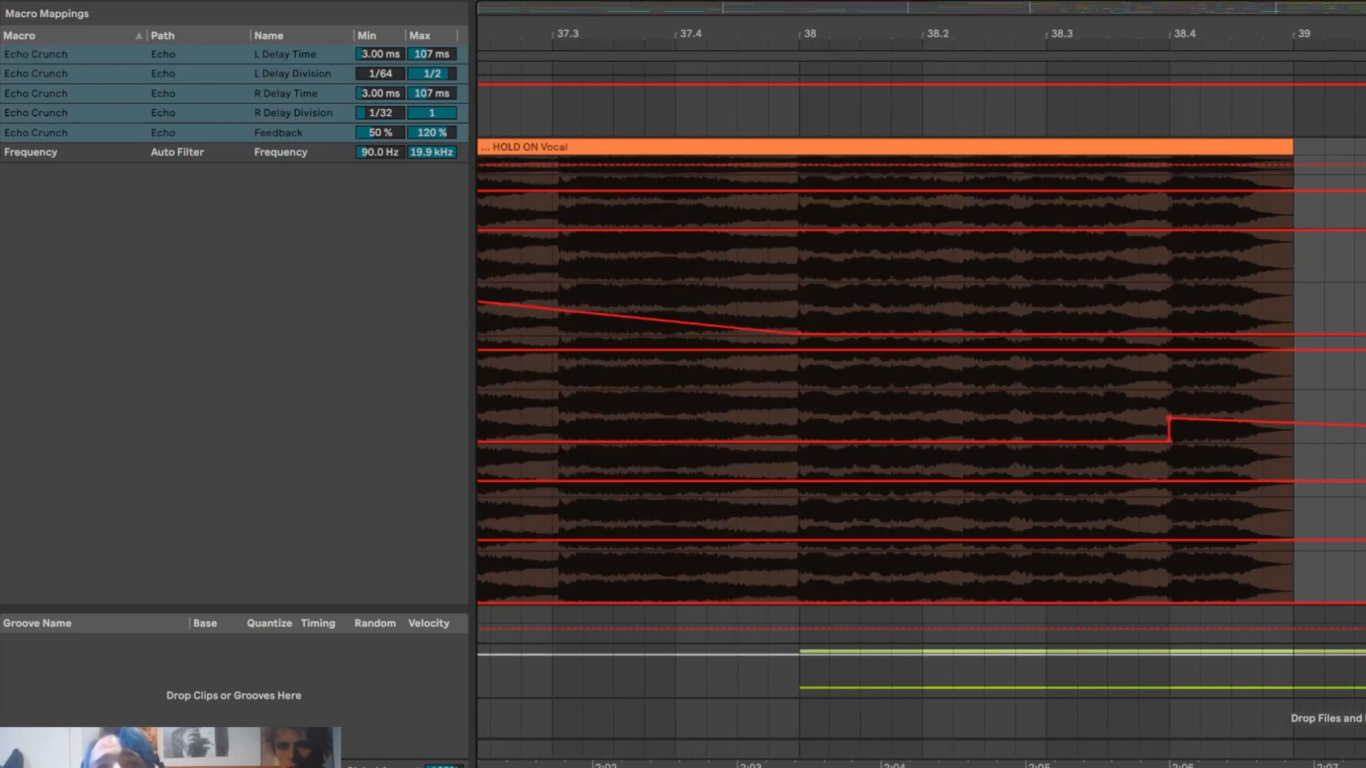
click(1294, 169)
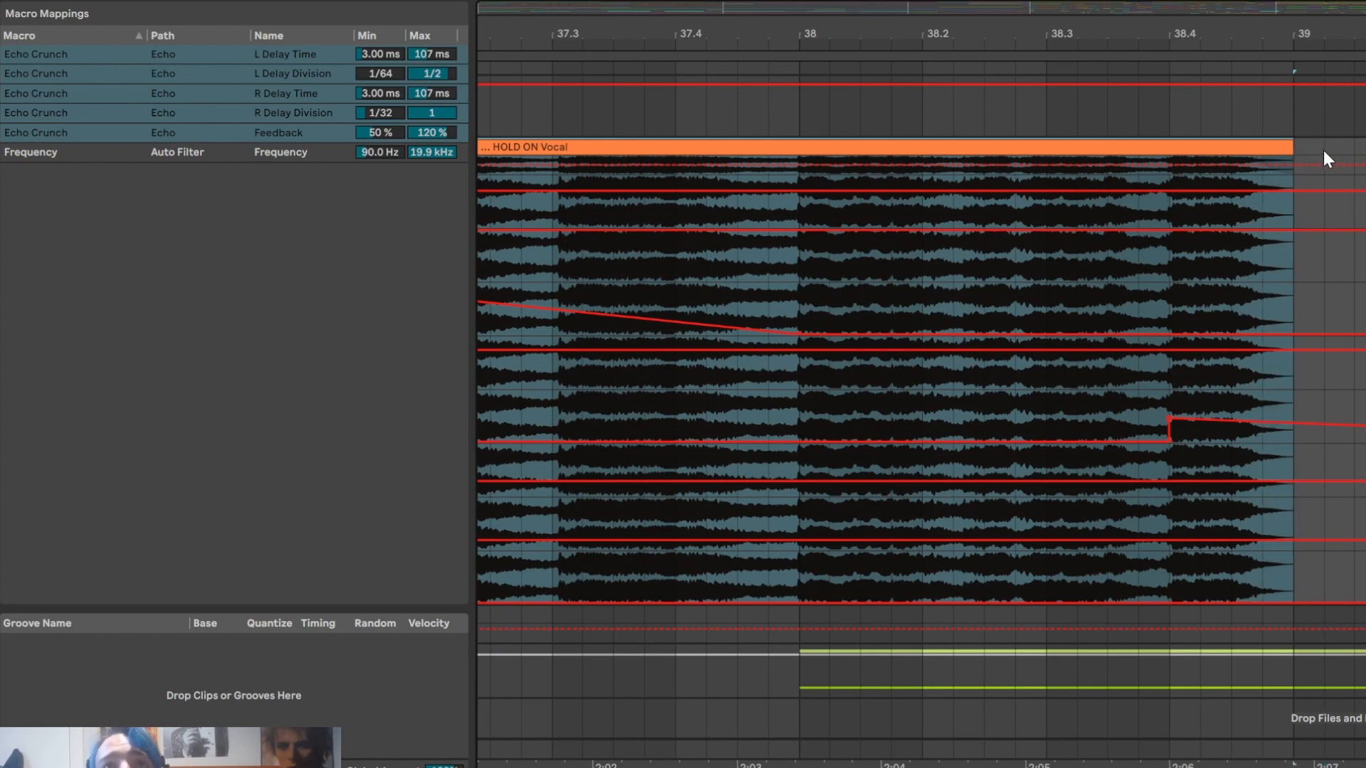
mouse_move(1323, 151)
mouse_down()
mouse_move(1276, 151)
mouse_move(1310, 151)
mouse_up()
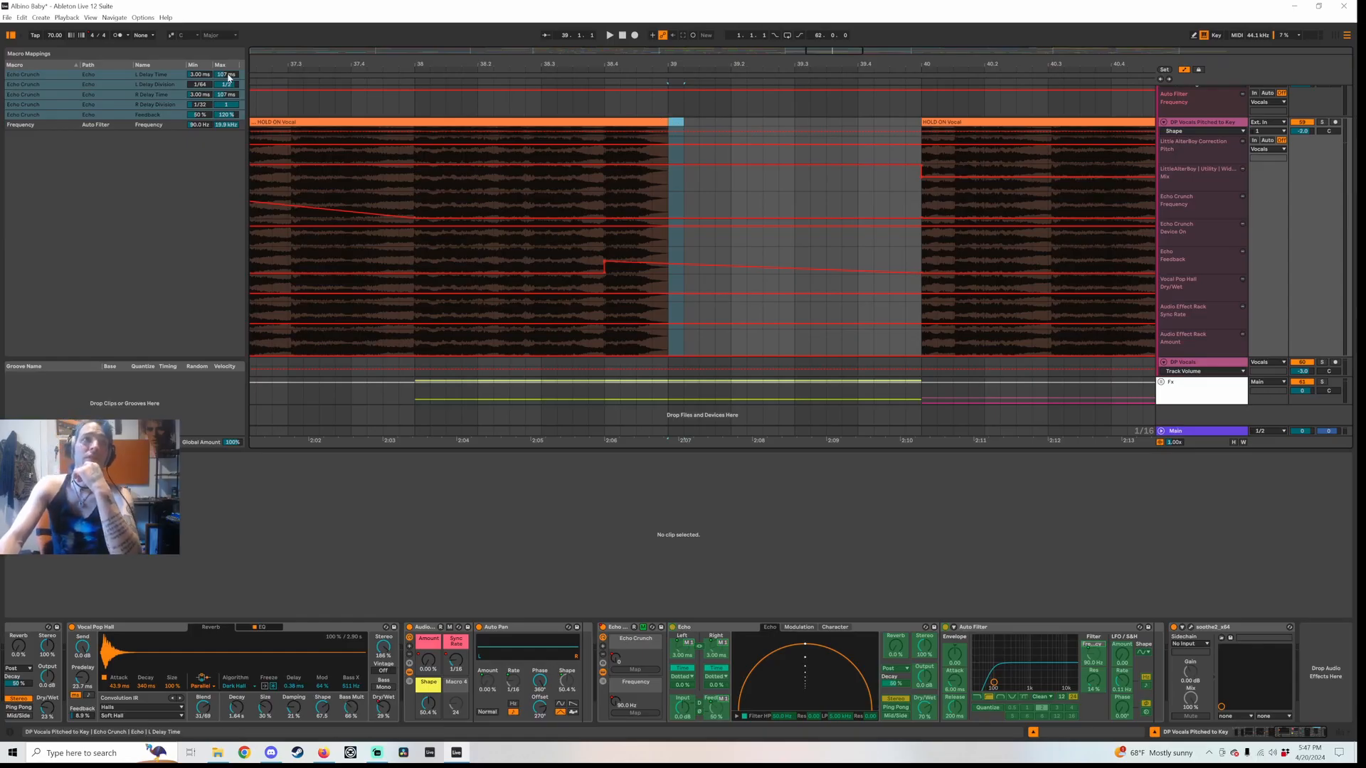
click(207, 85)
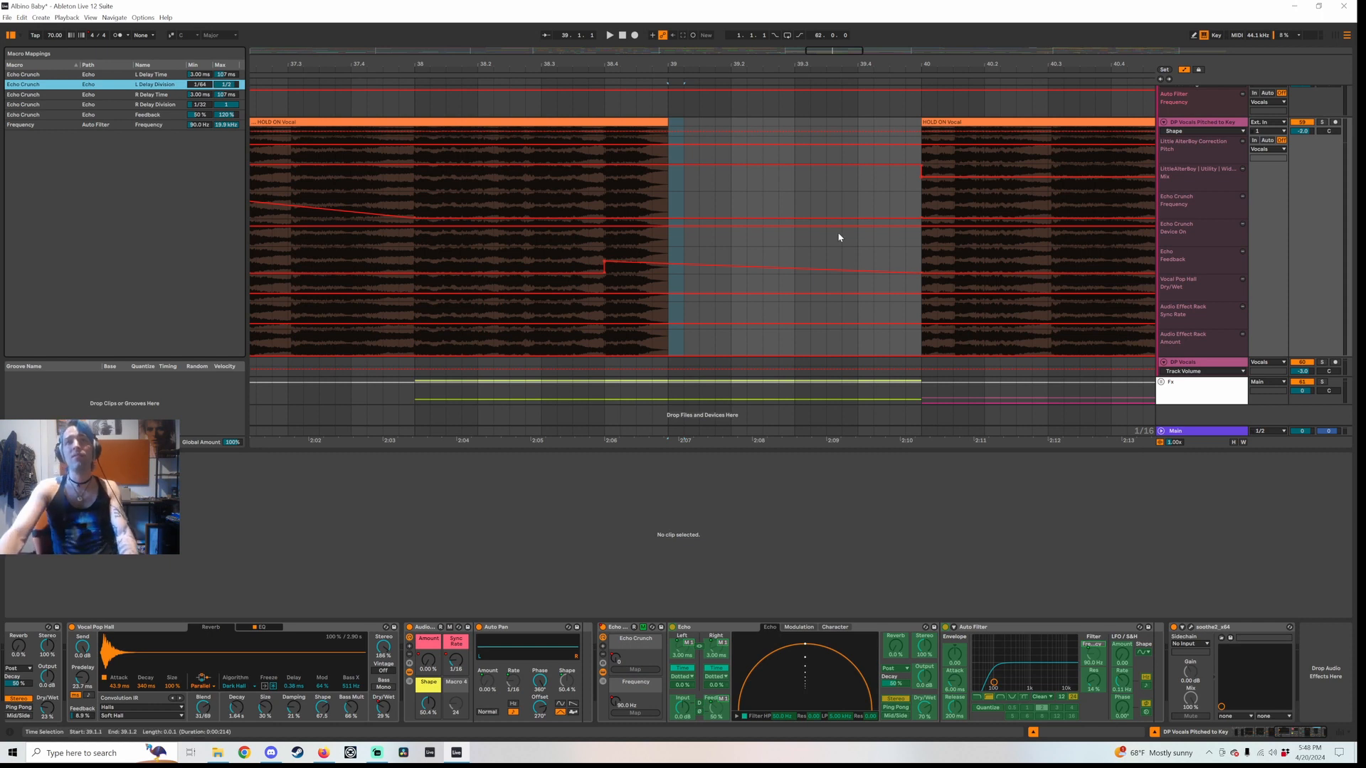
Play back the vocals around bar 41 and select 41.1.1 to 41.3.1 in the HOLD ON Vocal clip
drag(893, 65, 828, 158)
click(766, 158)
key(space)
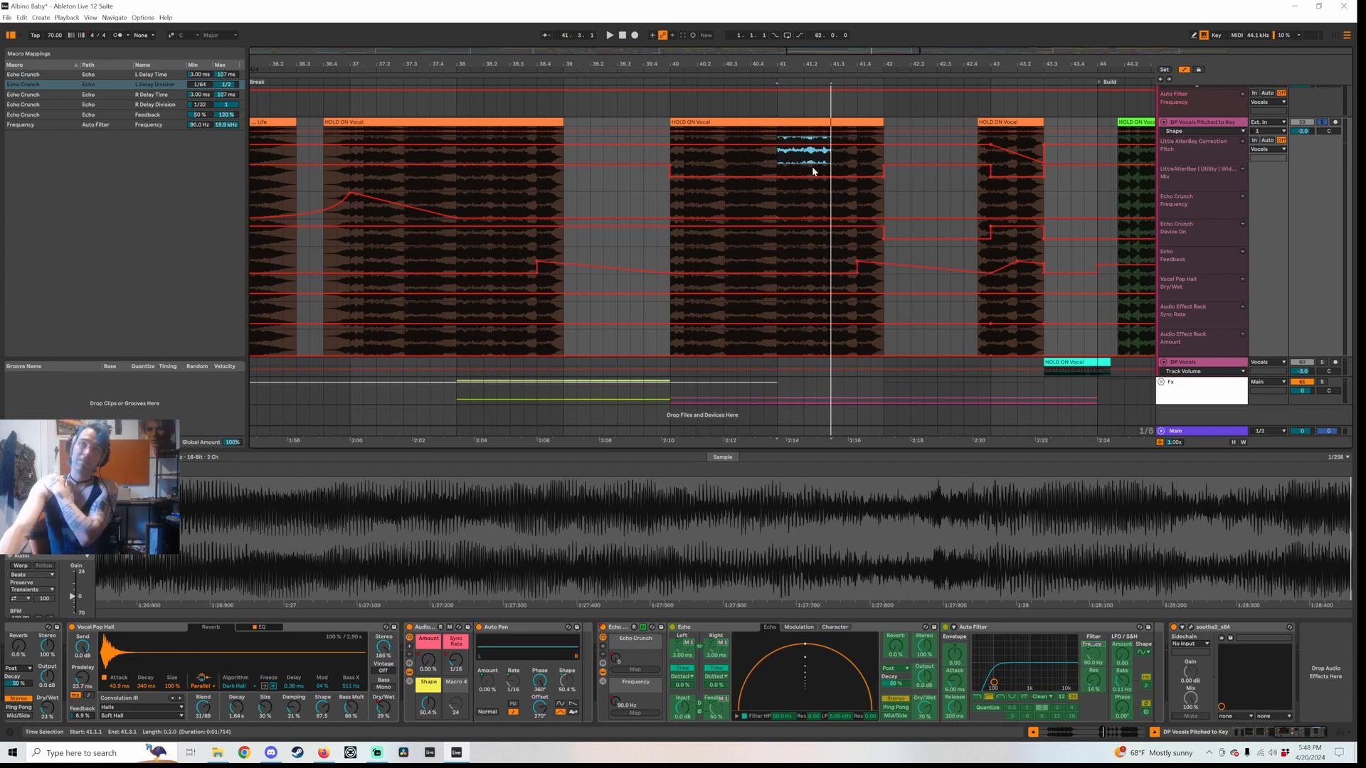
drag(833, 156, 777, 158)
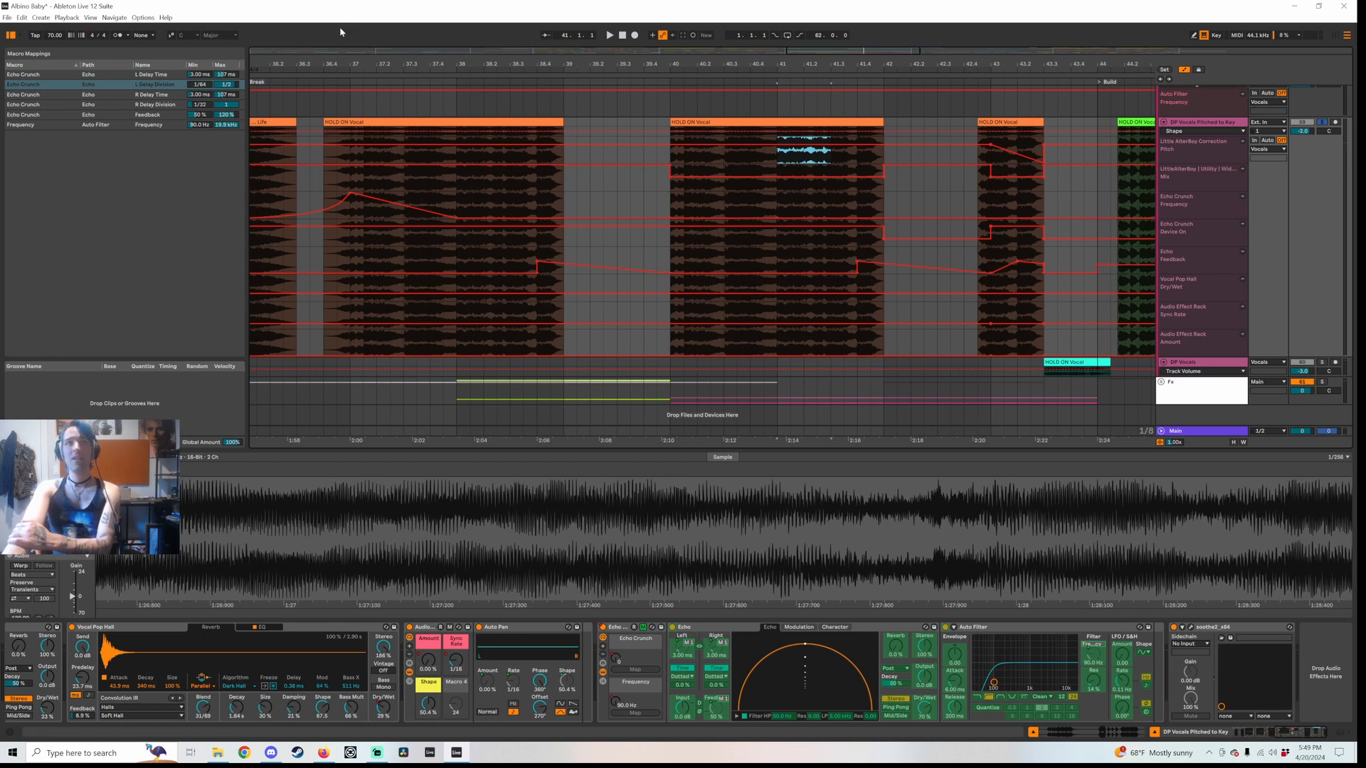
Close the Echo Crunch macro mappings and play the HOLD ON Vocal clips from the gap before bar 40 until after bar 41
click(644, 628)
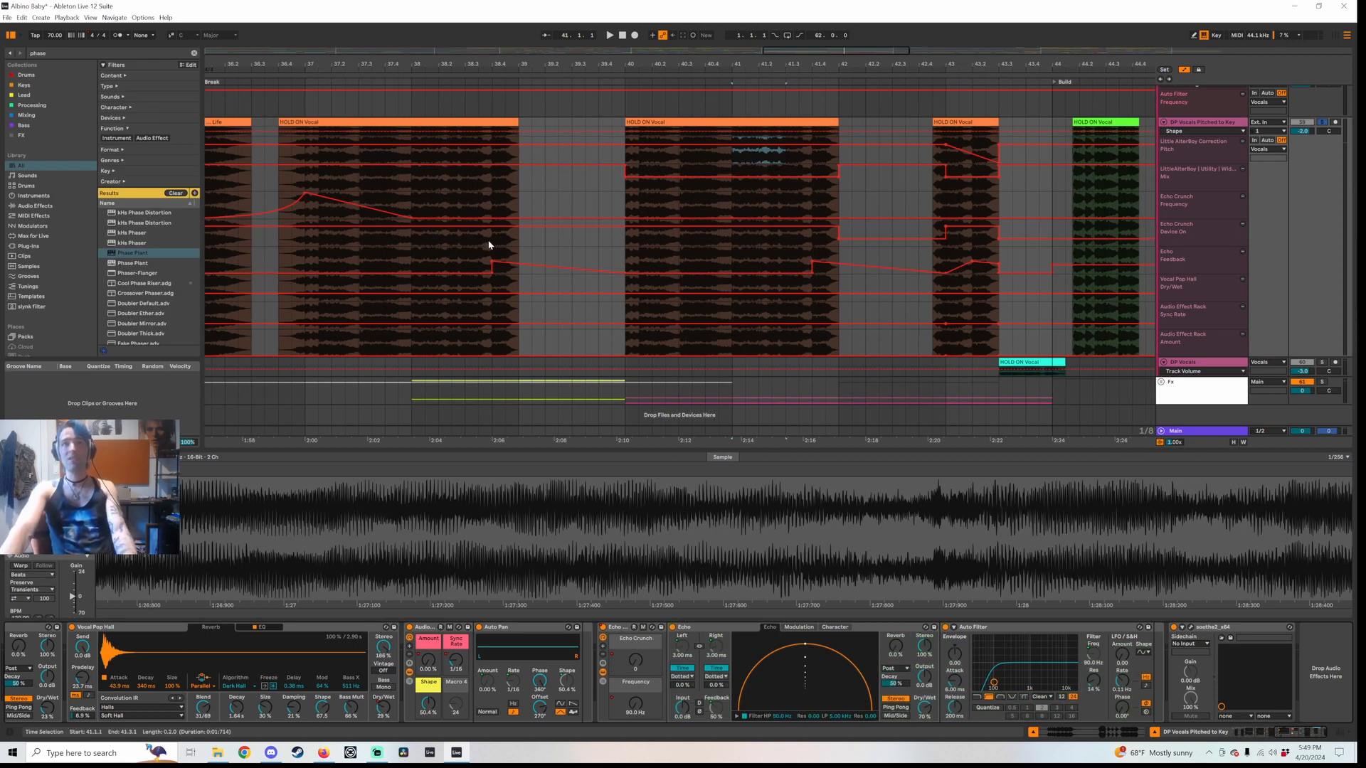
click(466, 241)
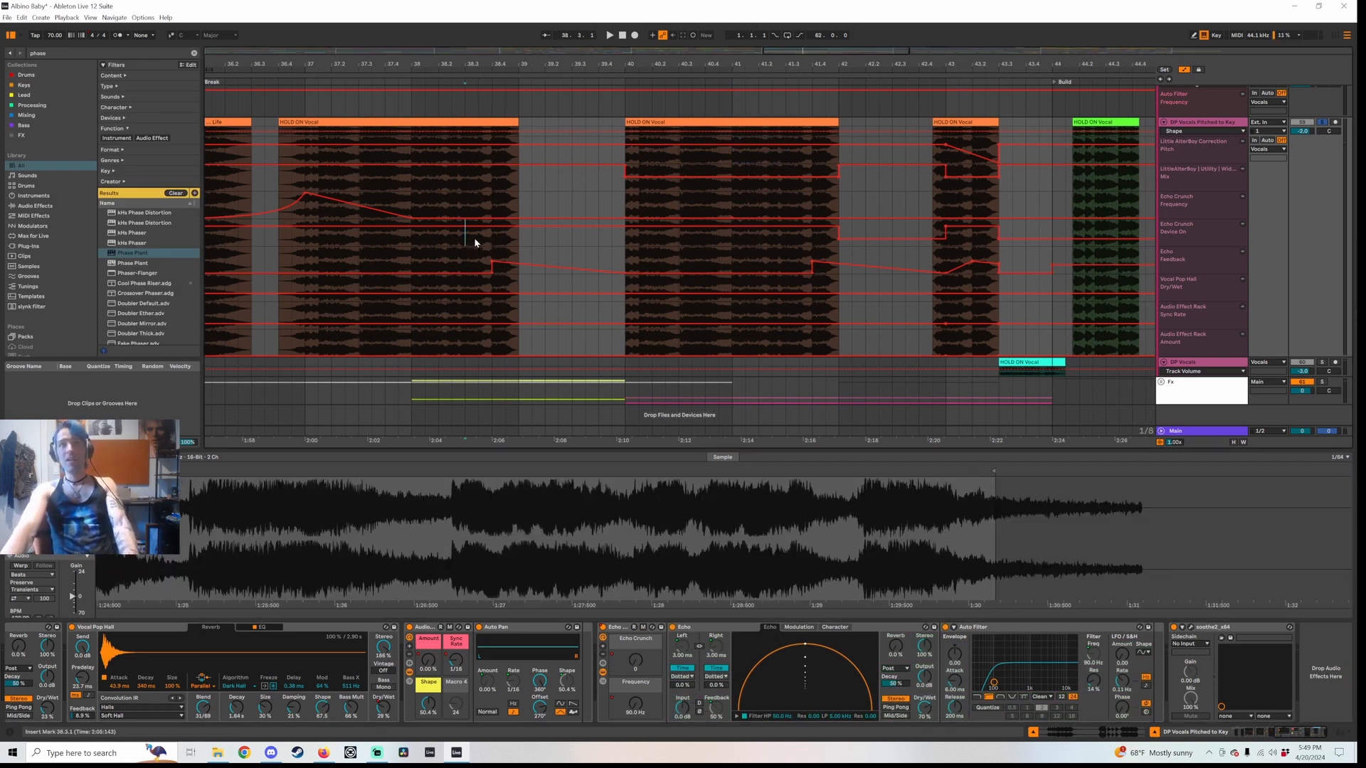
click(479, 244)
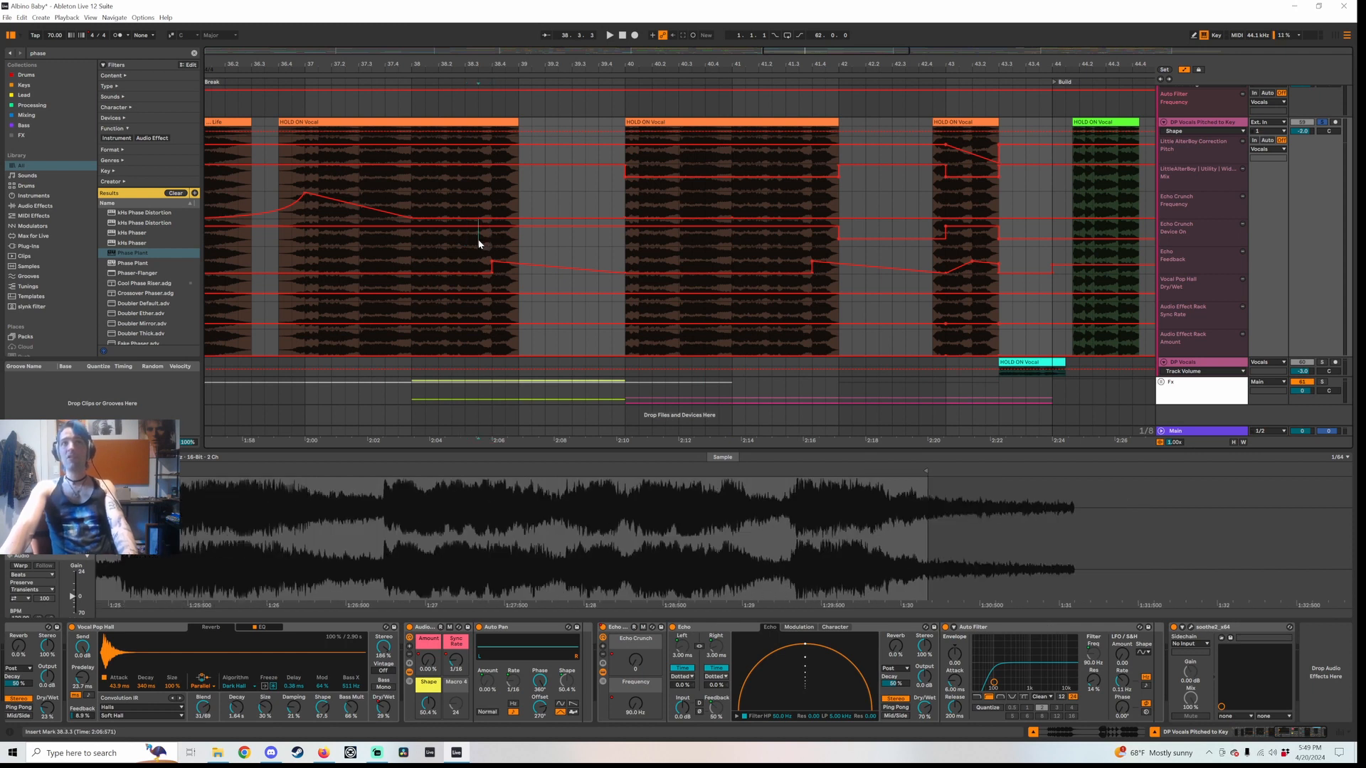
click(492, 240)
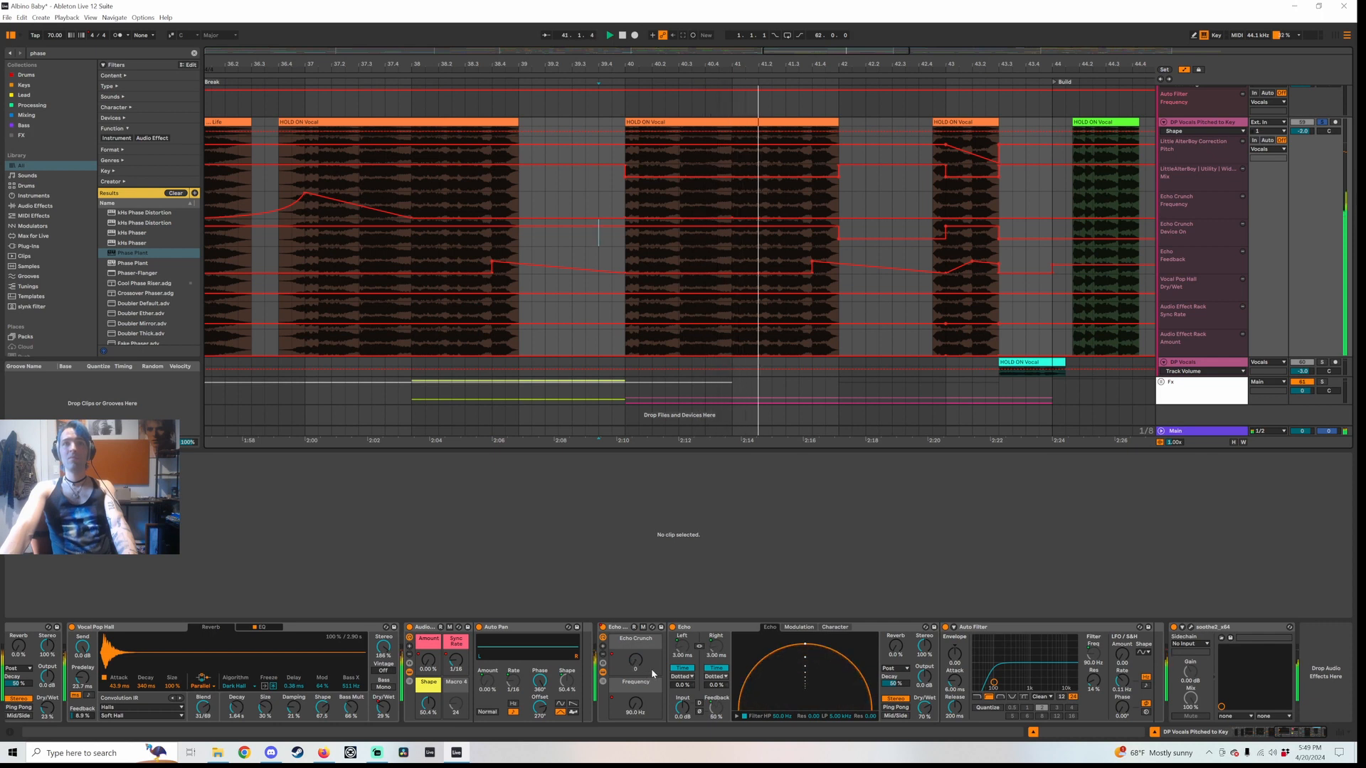
key(space)
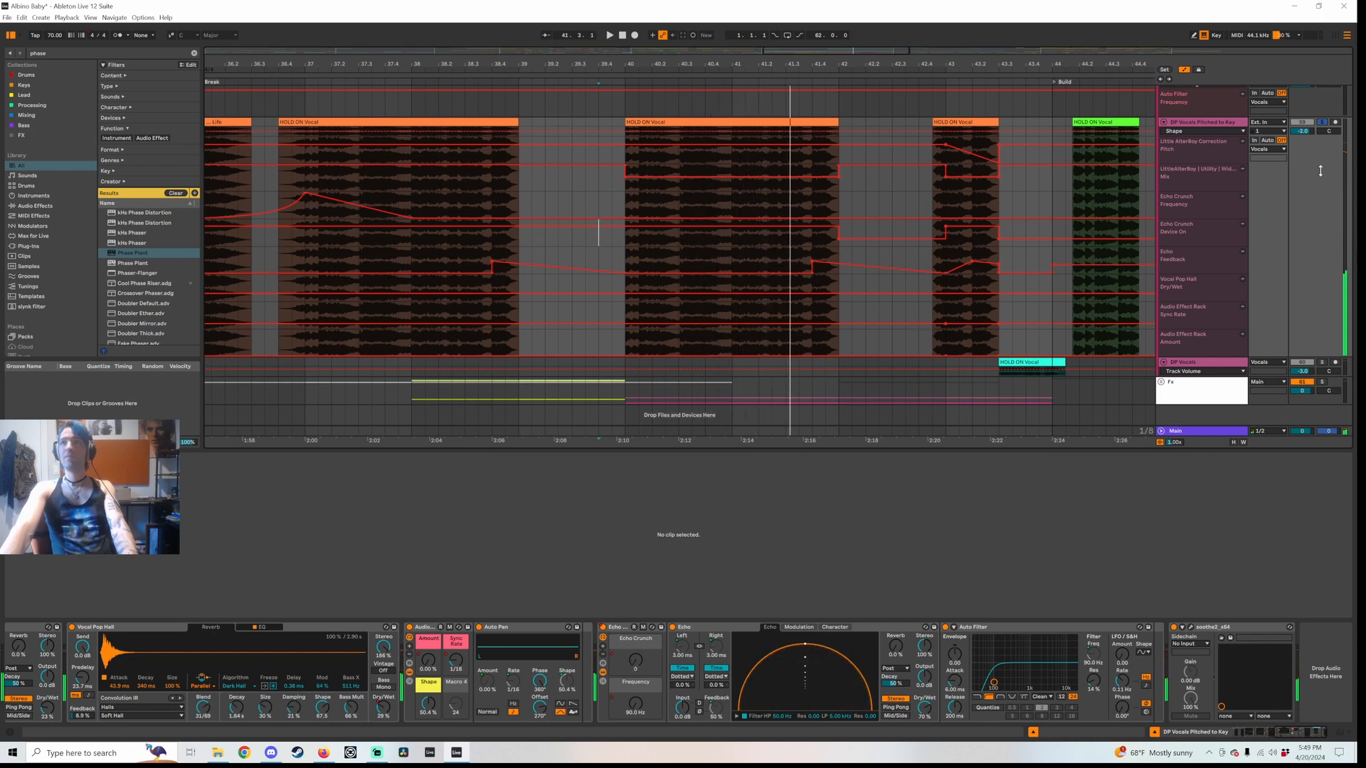
Hide the automation lanes, unfold the Highs group and show the whole arrangement
key(a)
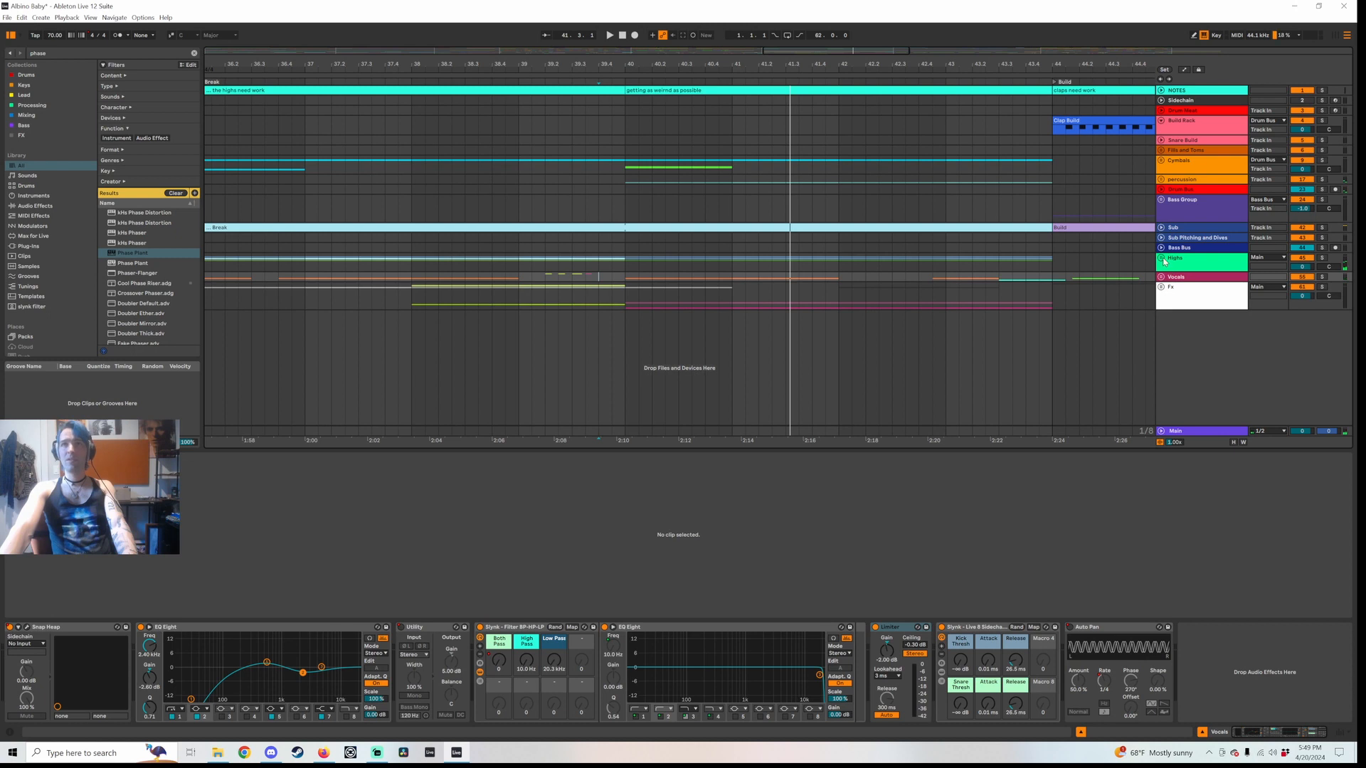
click(1161, 258)
key(w)
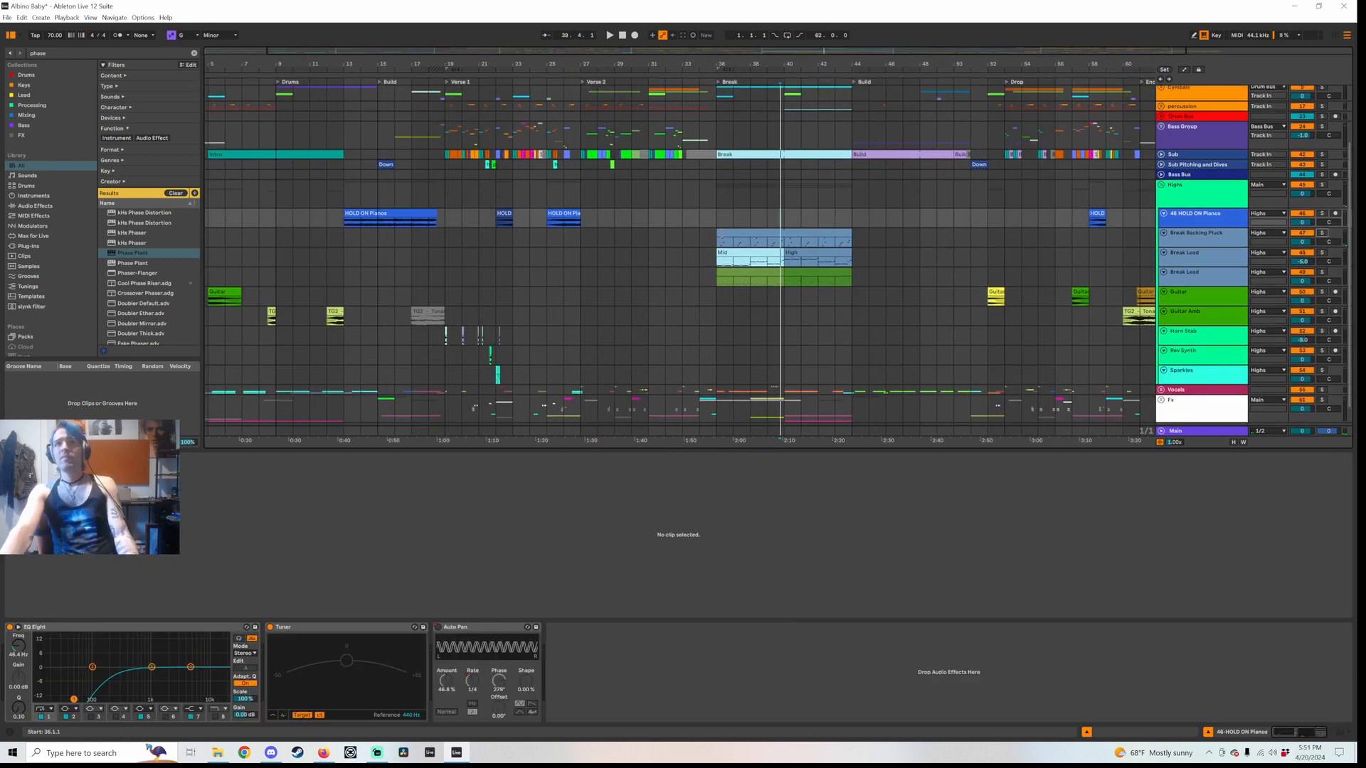
Compare the notes of the Break Backing Pluck, both Break Lead tracks and the Sub in the Break section
click(718, 233)
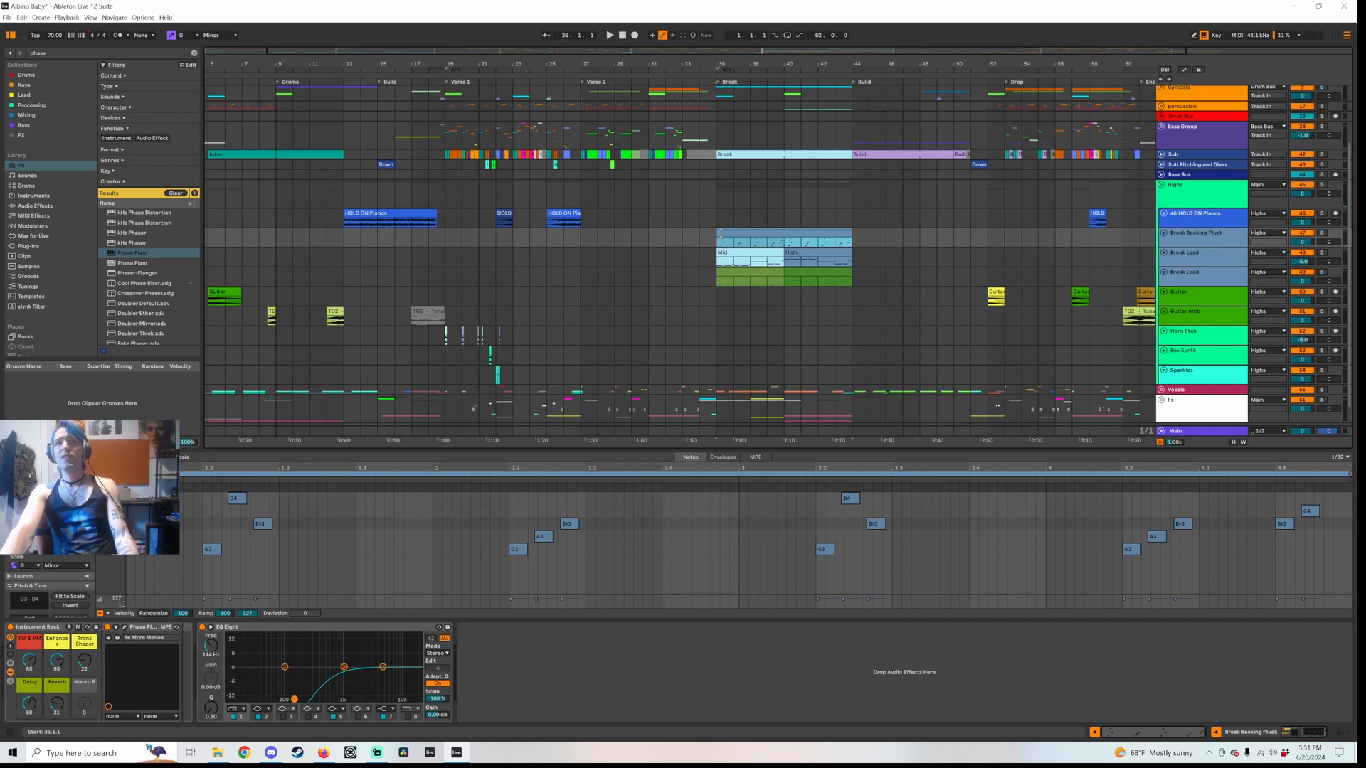
click(745, 255)
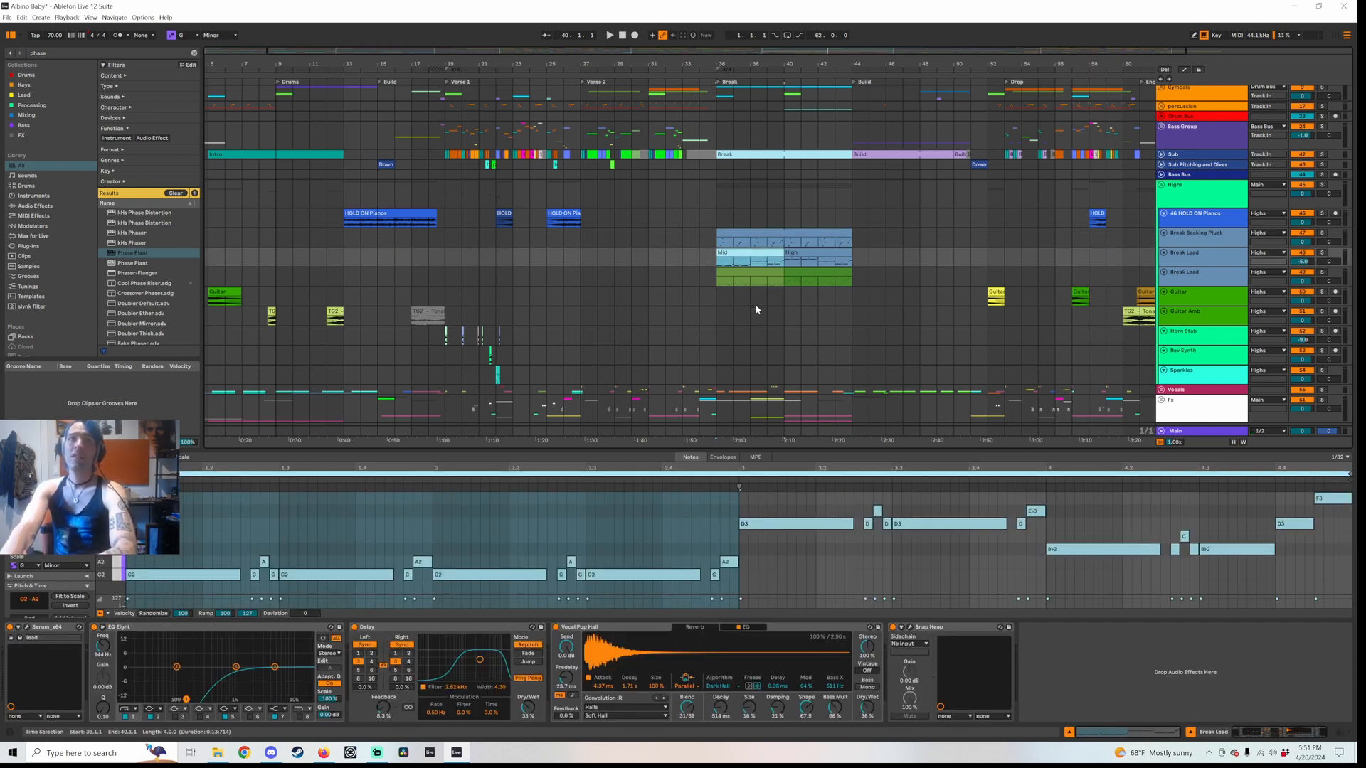
scroll(768, 213, up, 1)
click(762, 283)
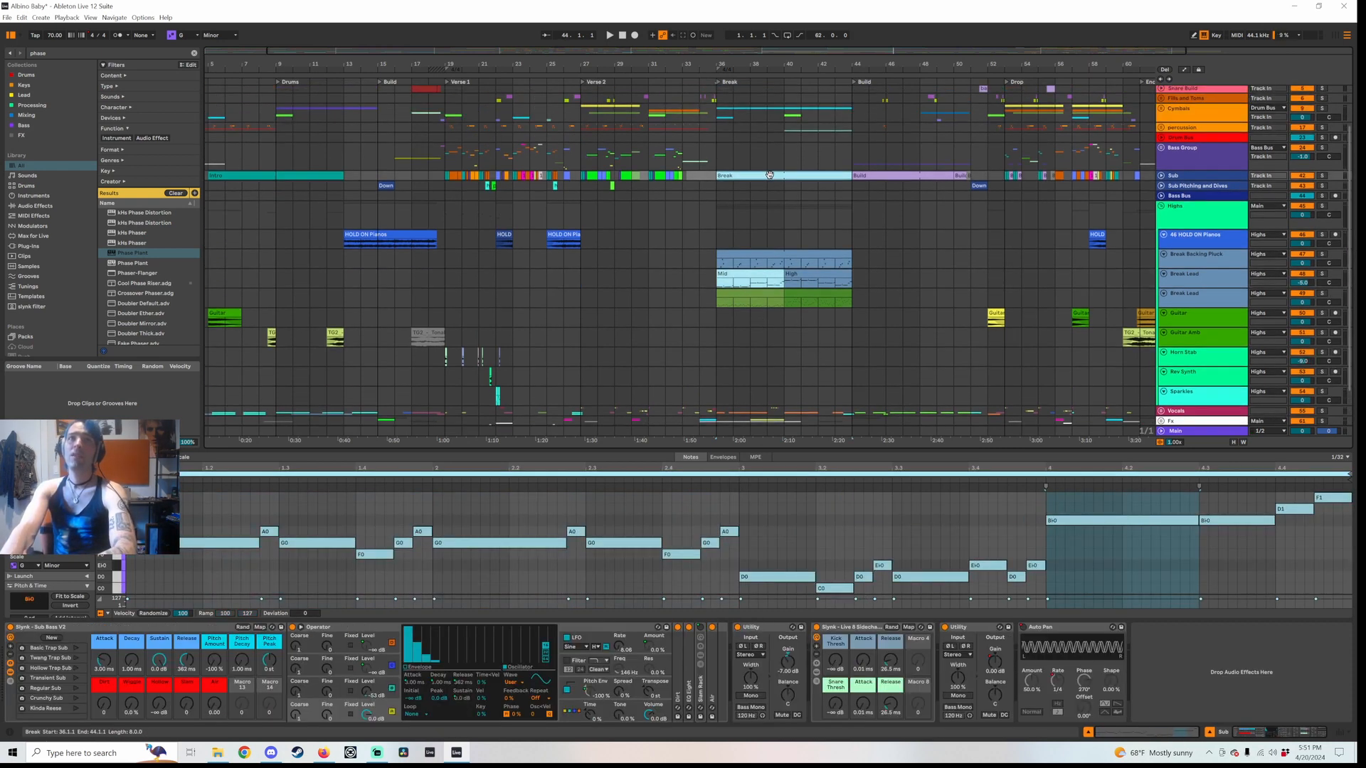
click(758, 296)
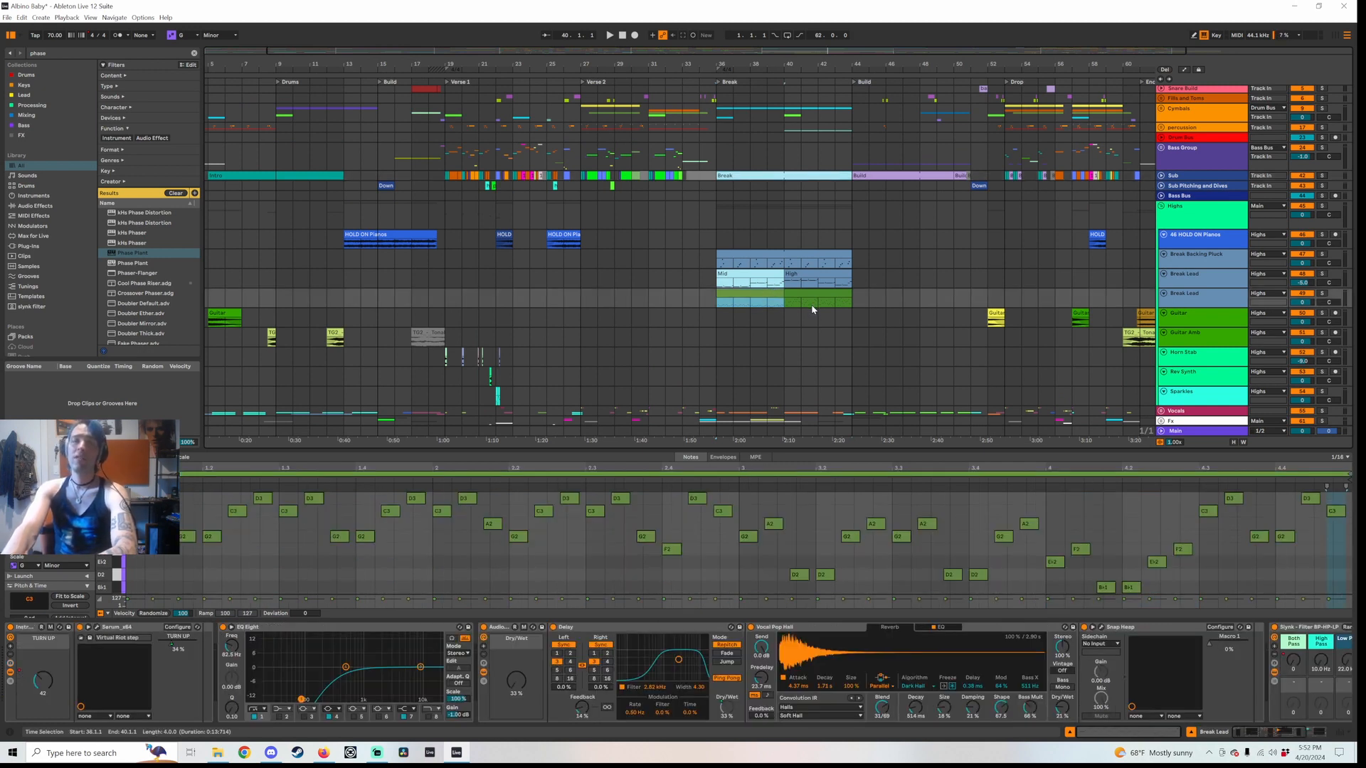
click(782, 261)
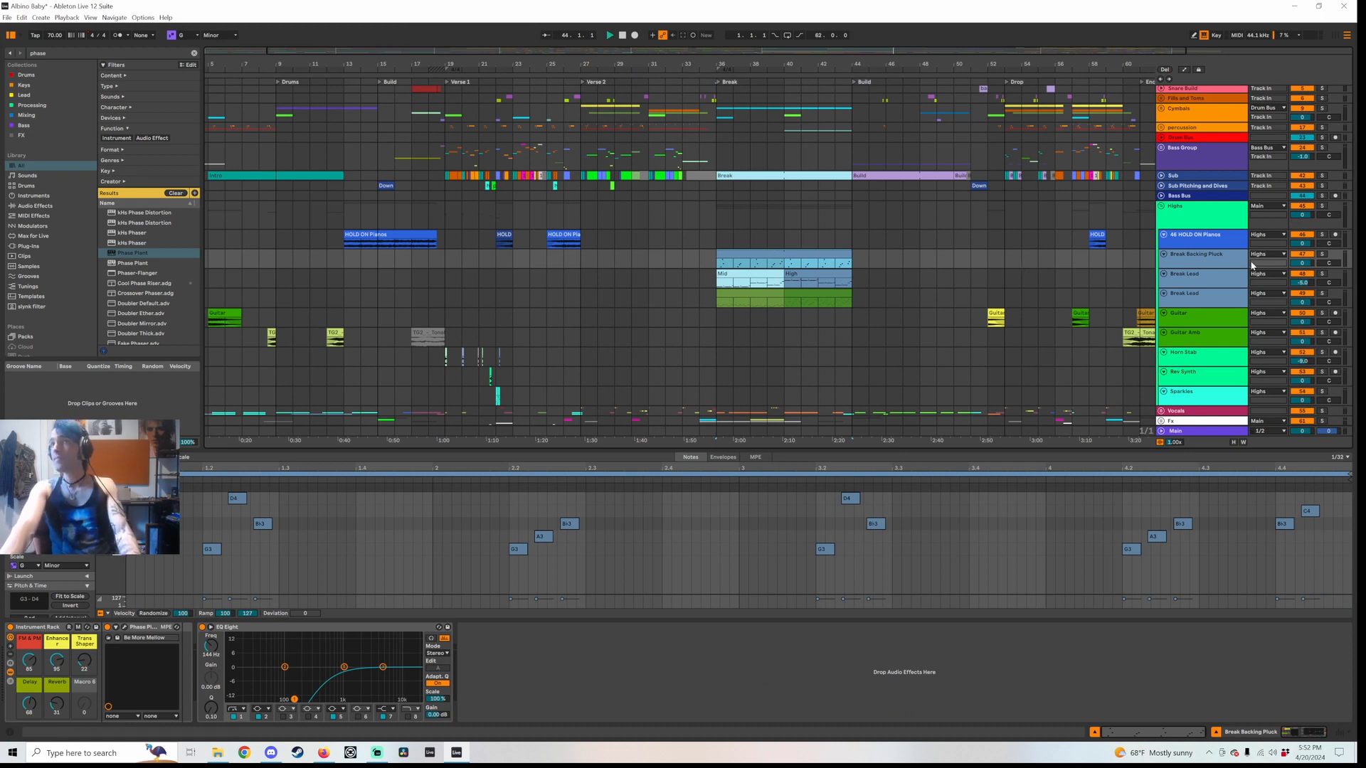
Play the Break section with the Highs group and the Sub soloed, and fold the Highs group
key(space)
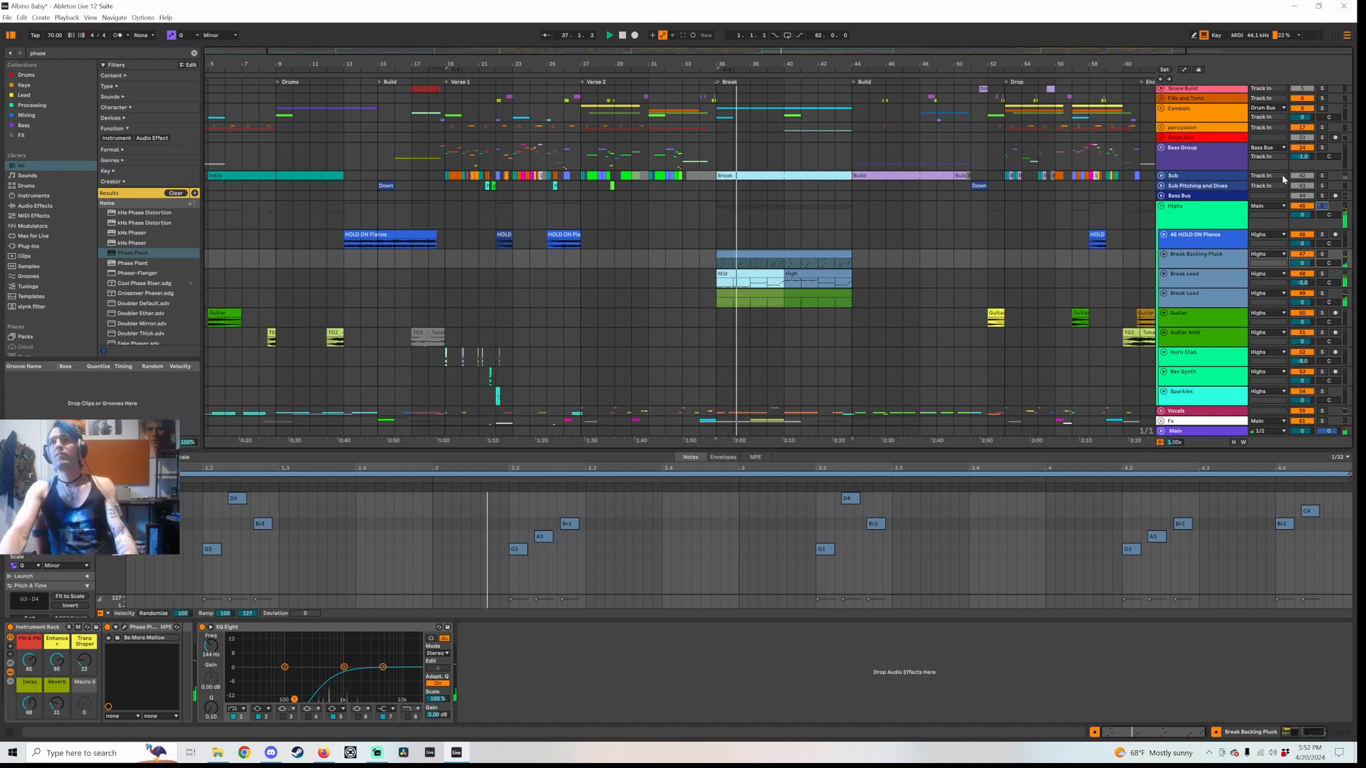
ctrl+click(1323, 177)
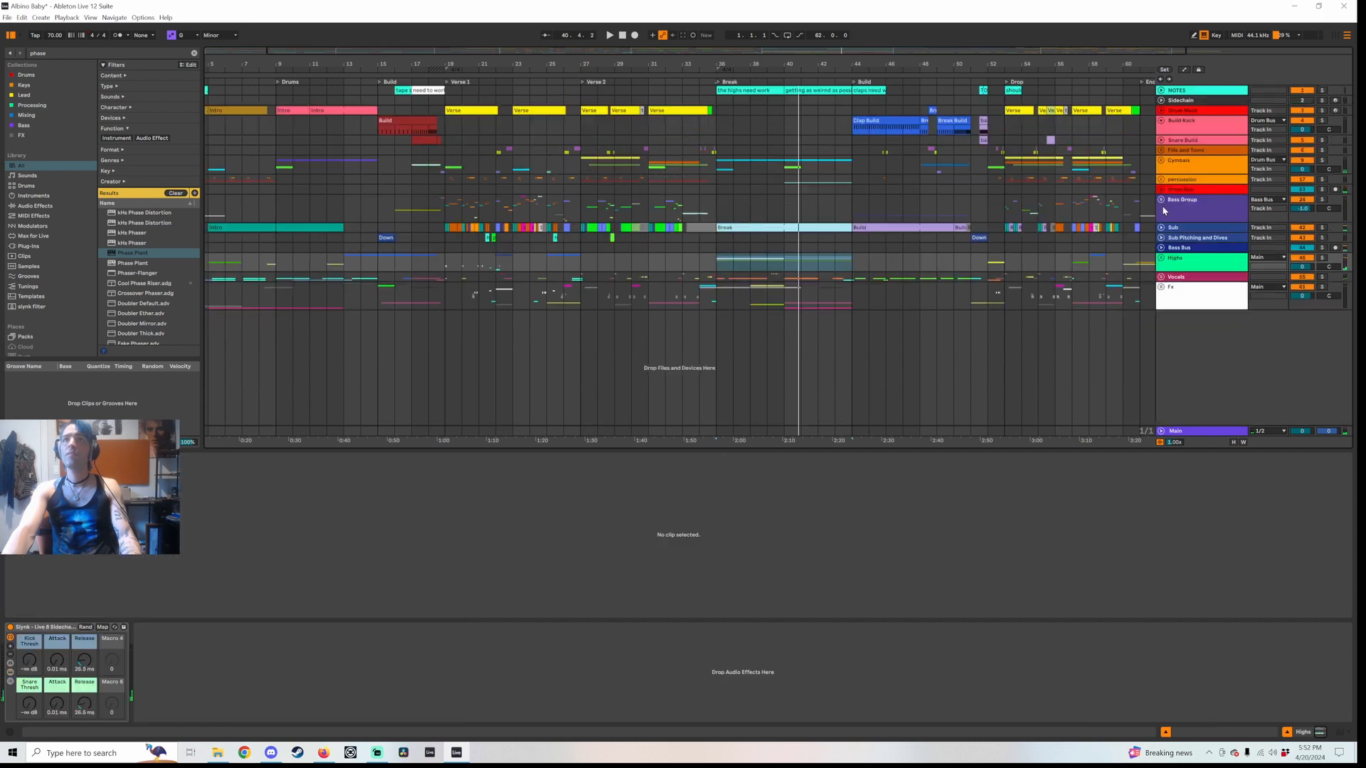
click(1161, 206)
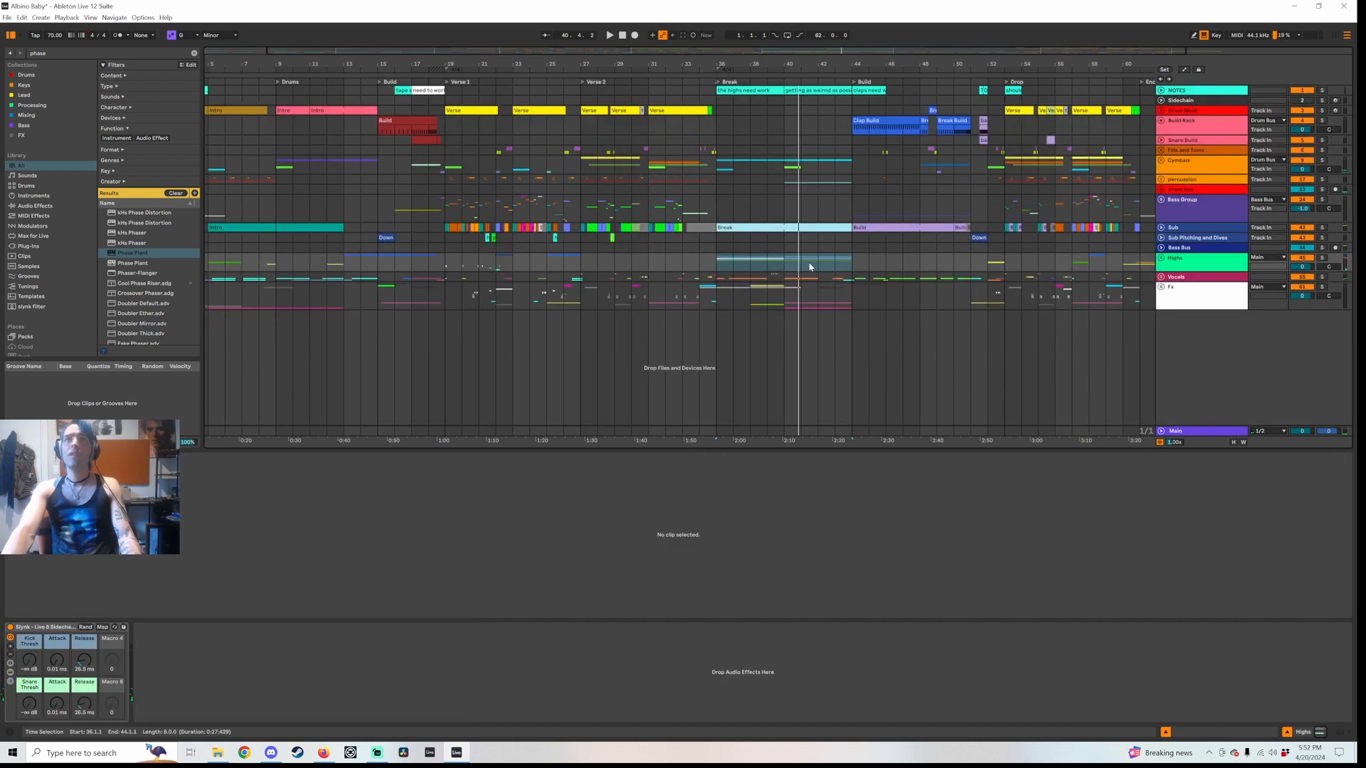
key(space)
Unfold the Bass Group and examine the Build audio clip starting at bar 44 on the Intro track
key(Up)
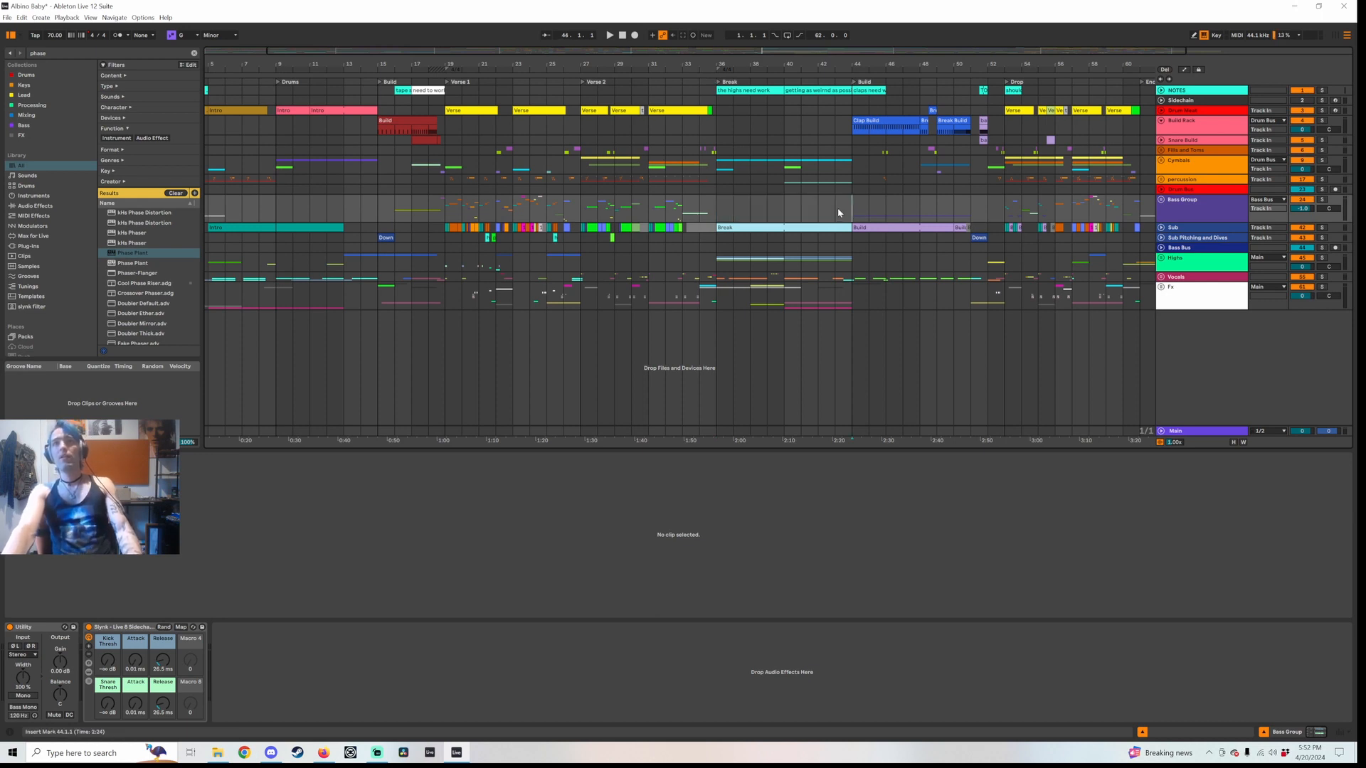
click(869, 210)
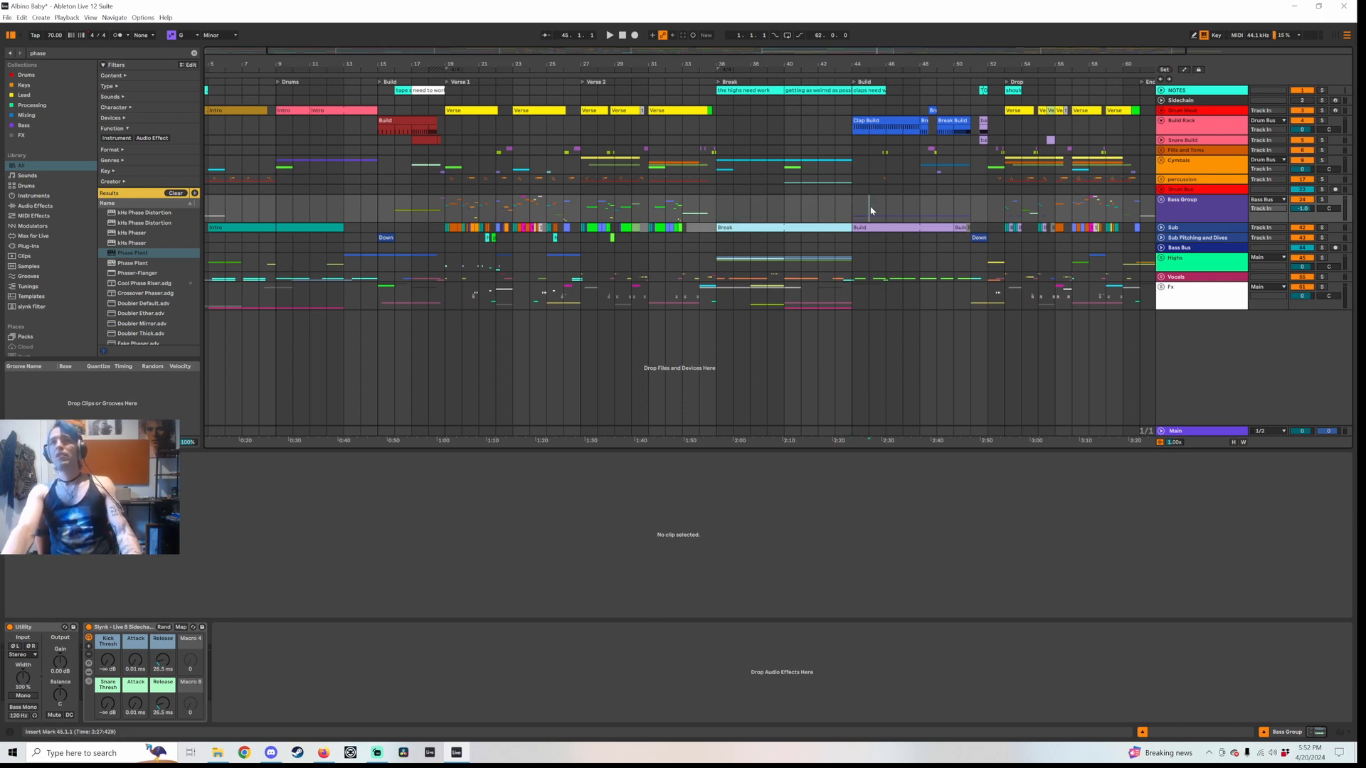
click(1166, 204)
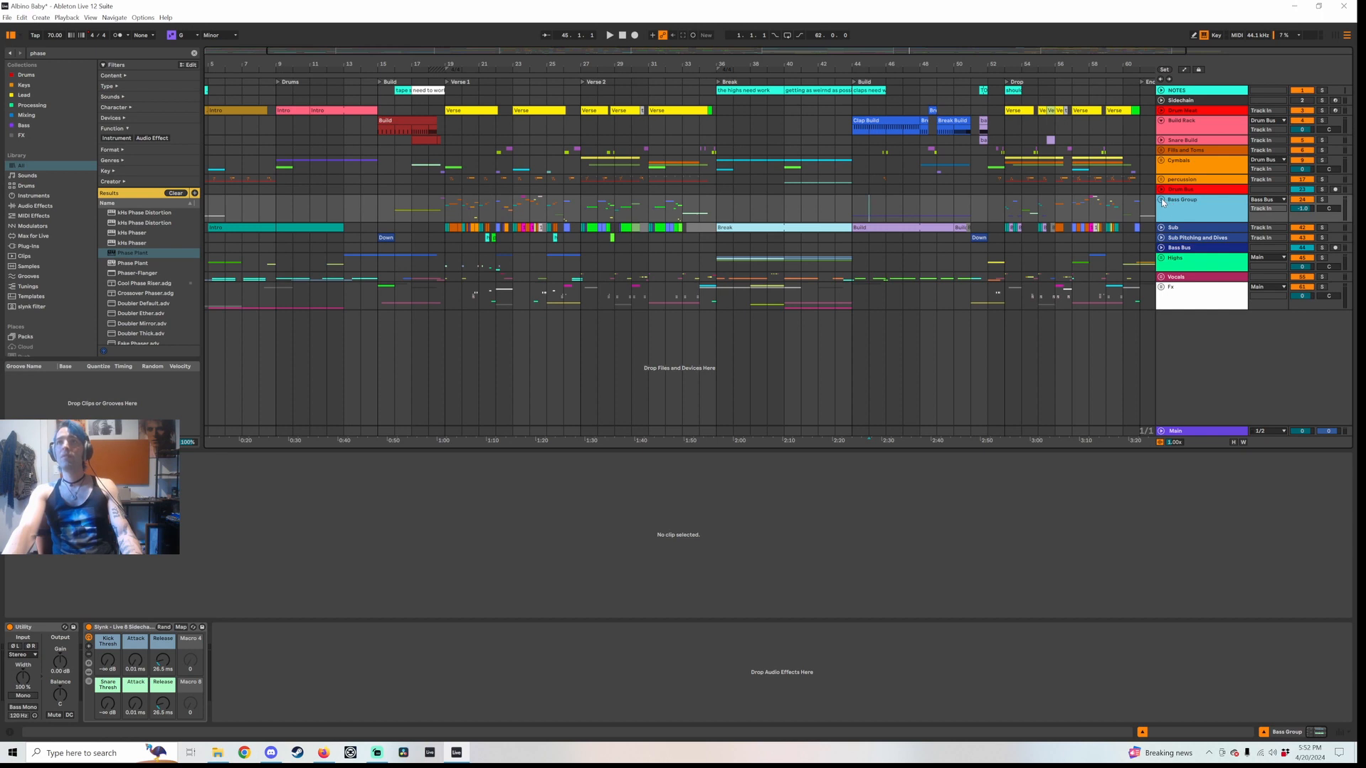
click(1161, 201)
scroll(880, 82, down, 5)
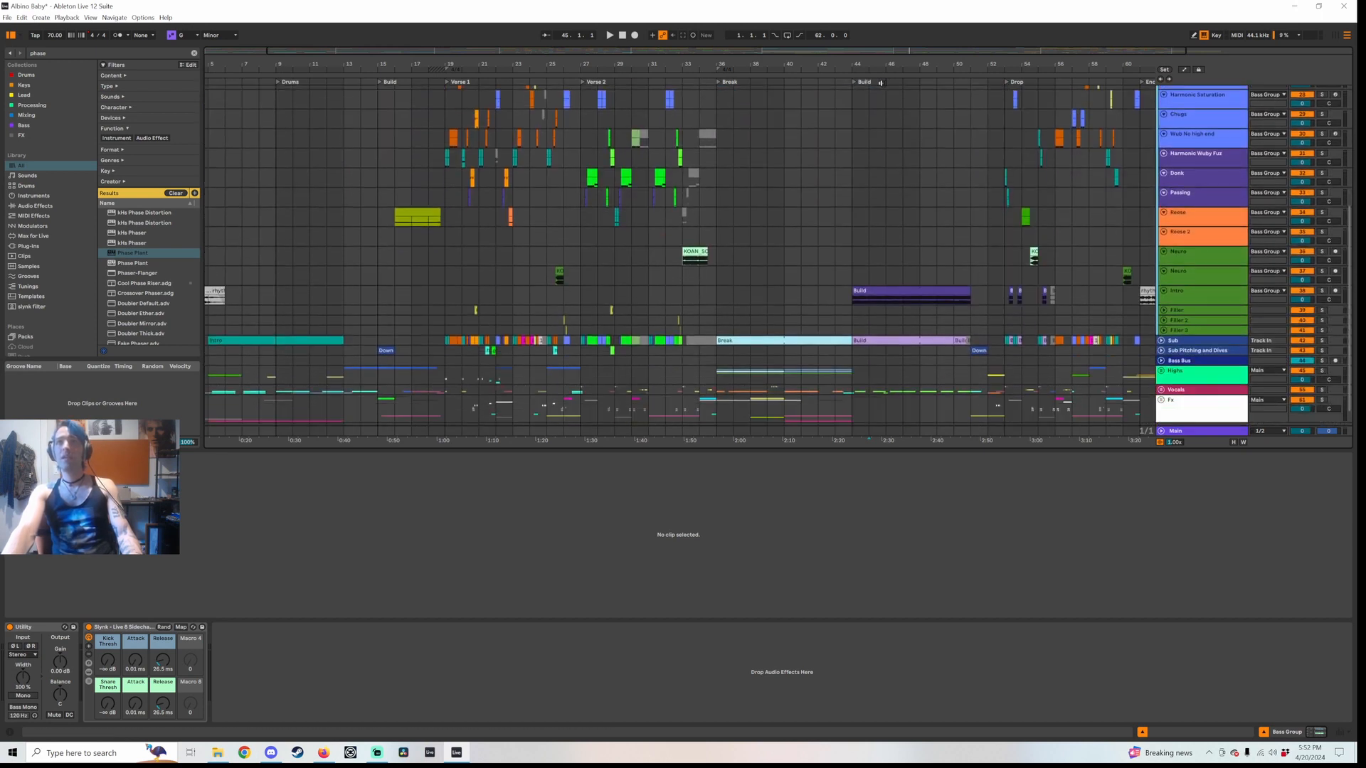
drag(893, 64, 692, 306)
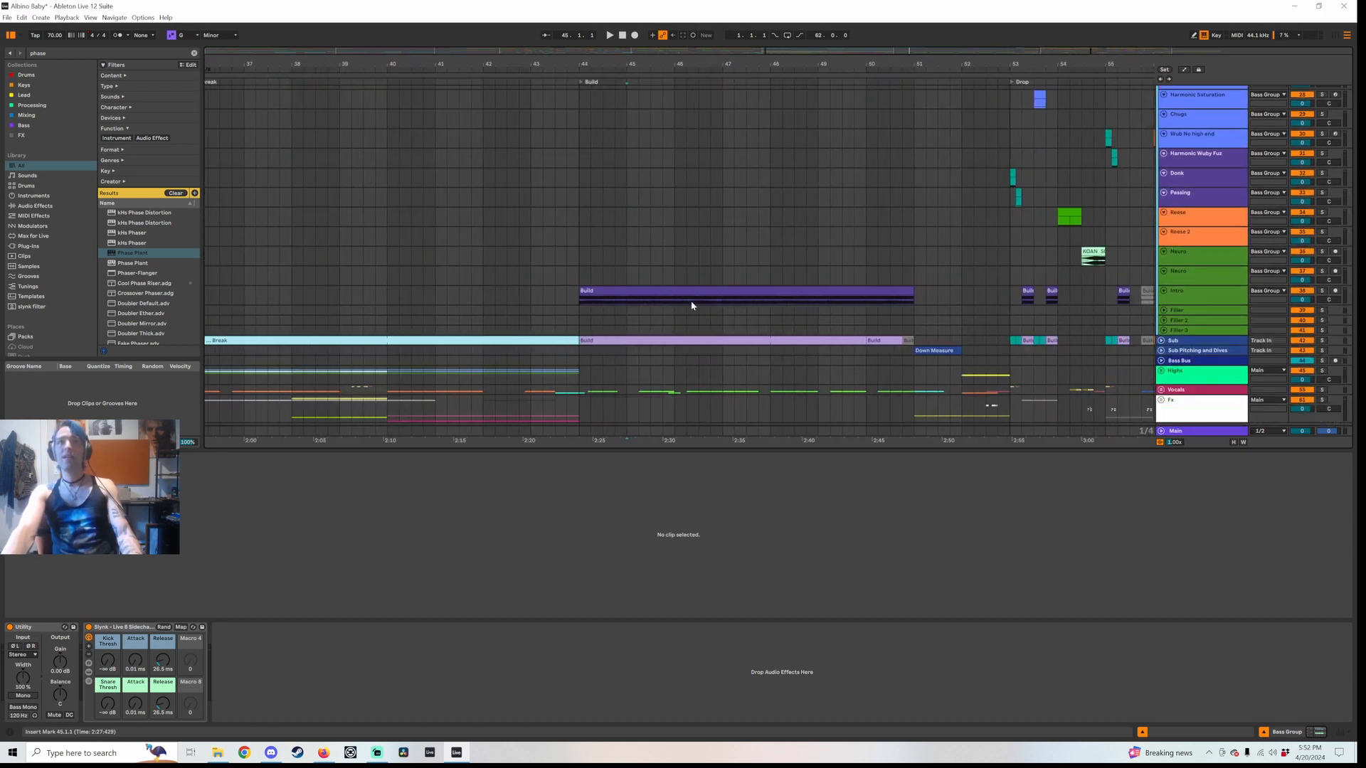
click(688, 293)
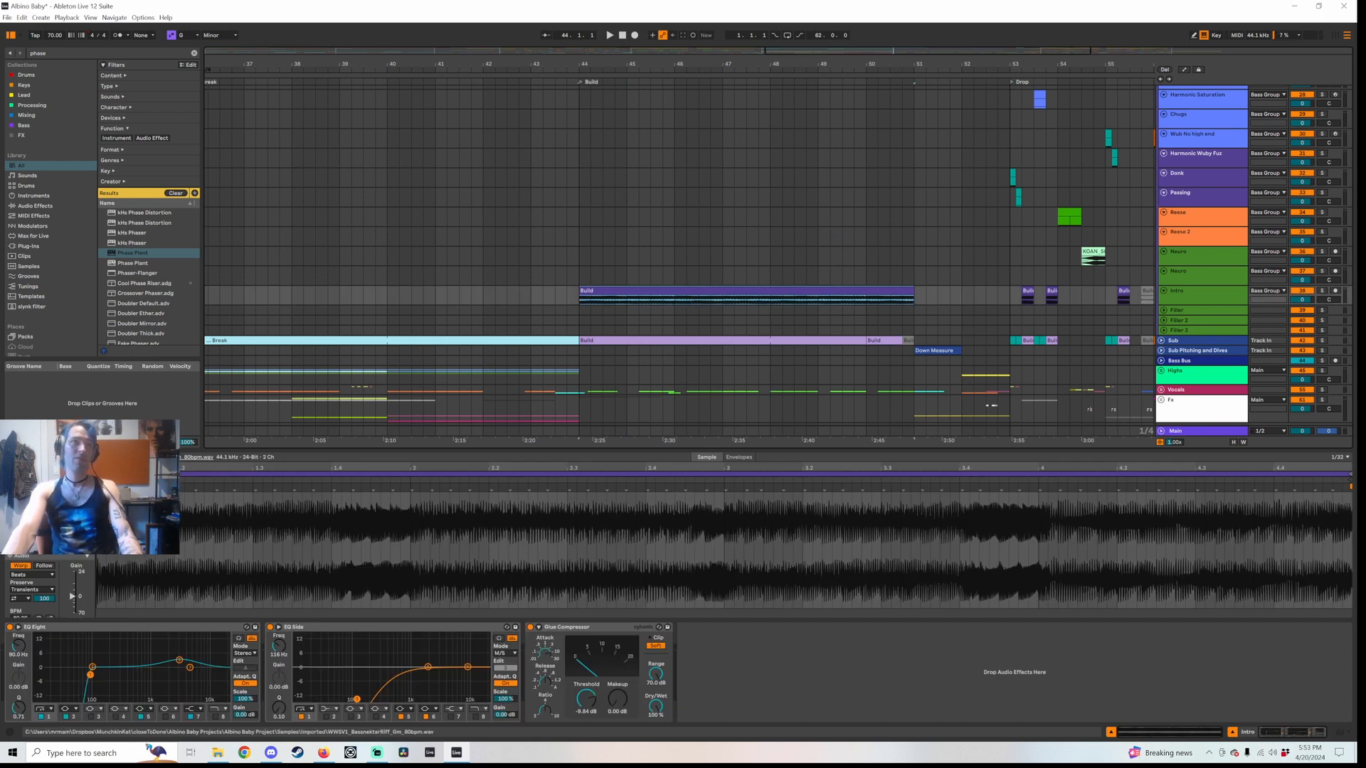
Fold the Bass Group and place the insert marker at 44.1.1, the start of the Build section
drag(758, 65, 727, 51)
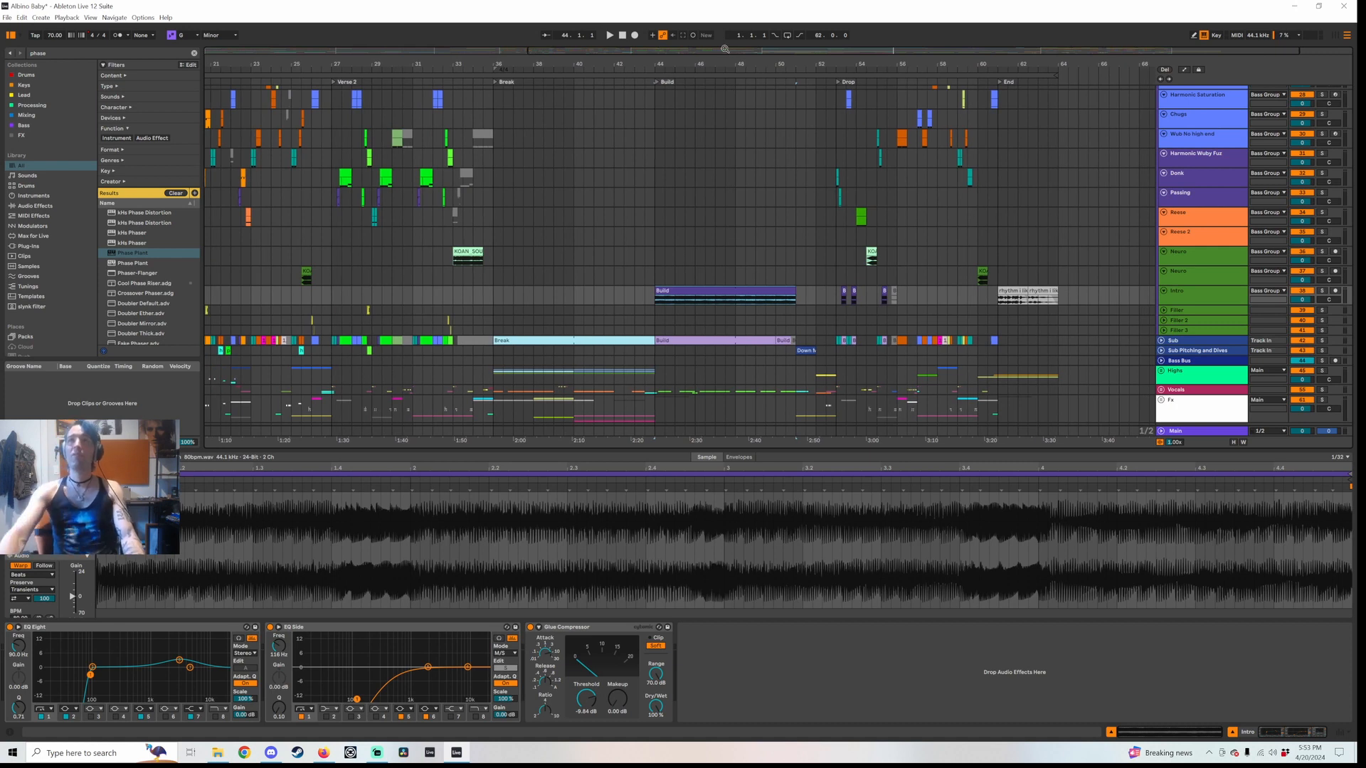
scroll(1158, 175, up, 8)
click(1161, 178)
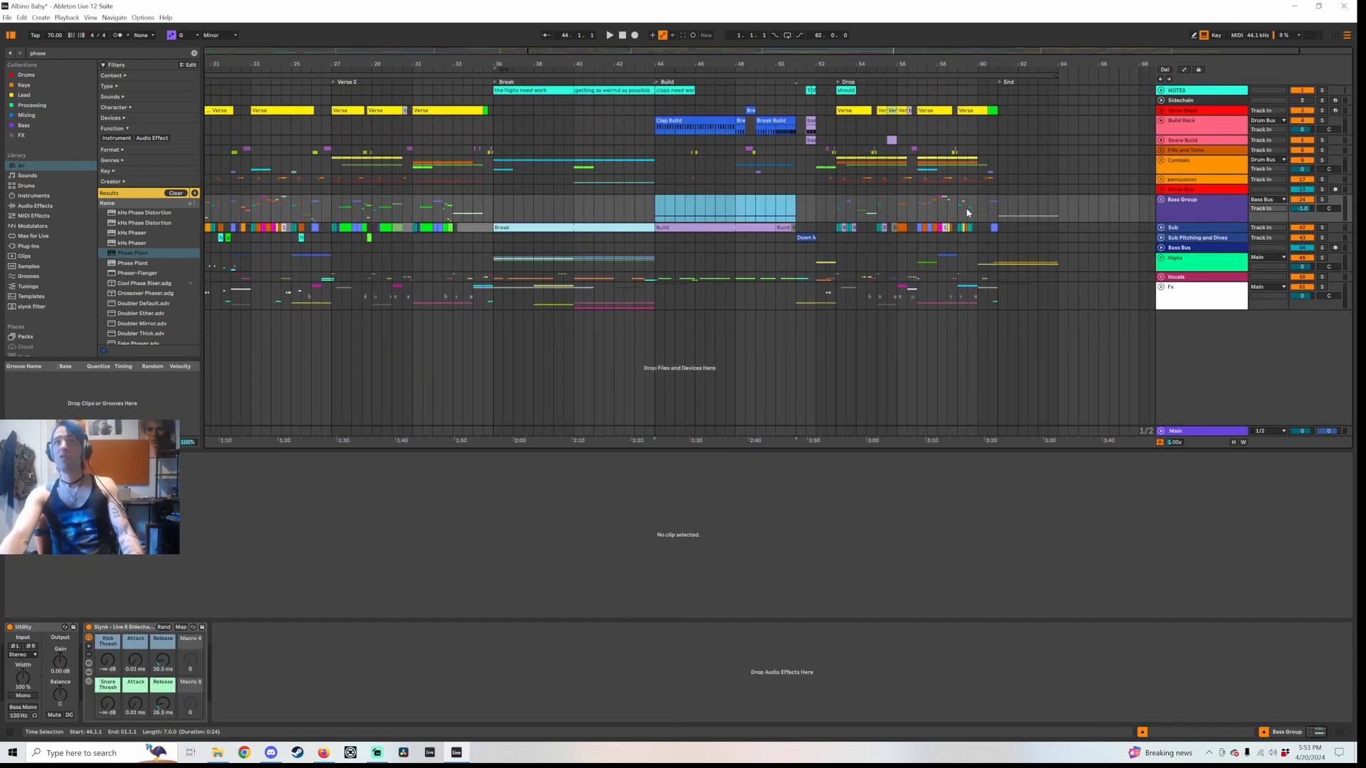
drag(623, 208, 775, 213)
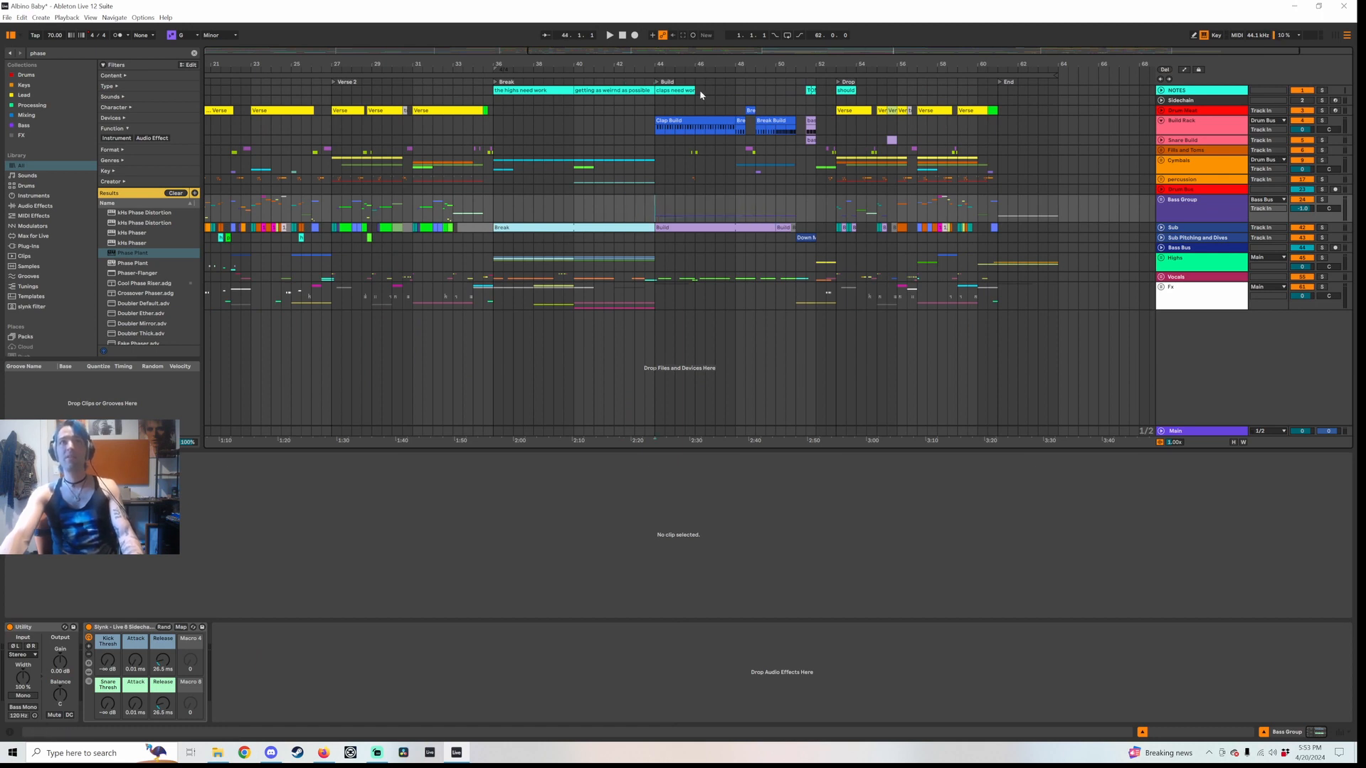
Select the claps from 47.1.1 to 47.4.4 in the Clap Build clip and lower their velocities
click(694, 121)
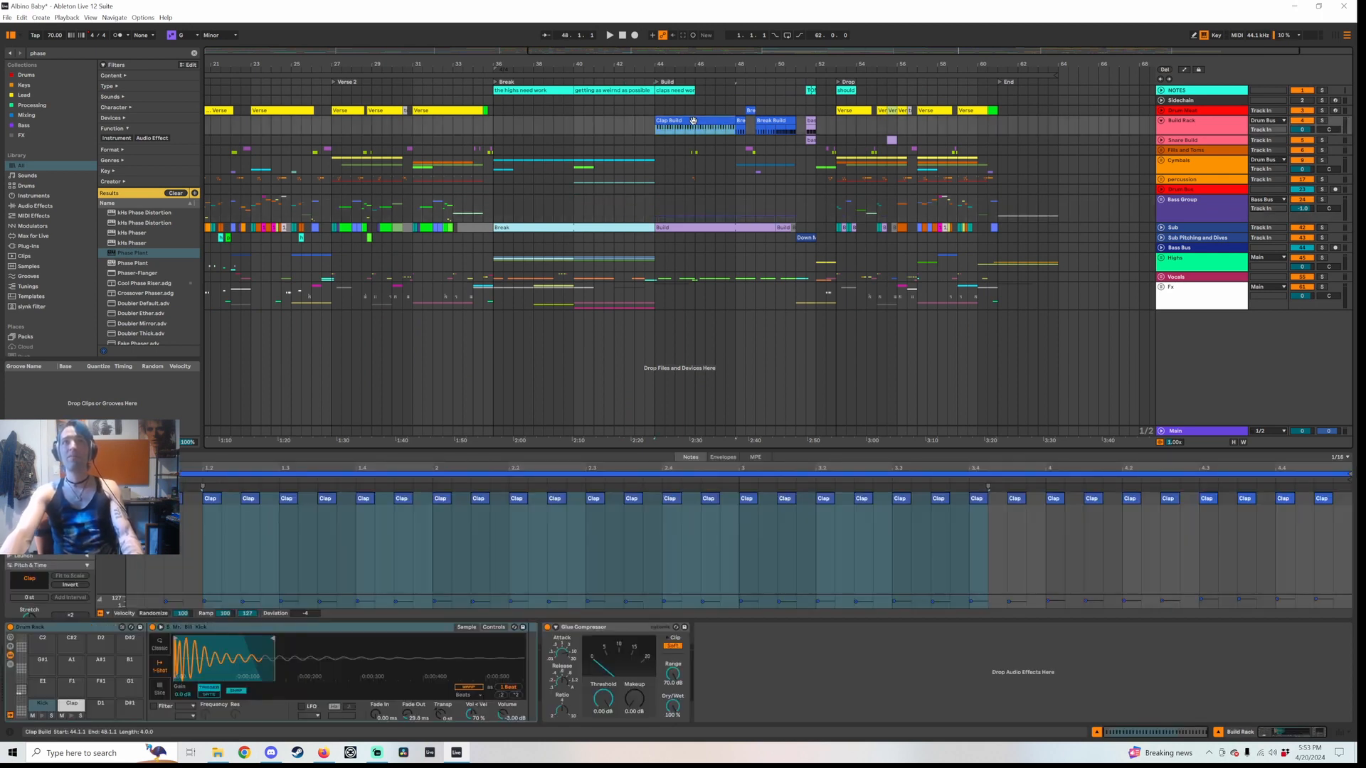
click(670, 91)
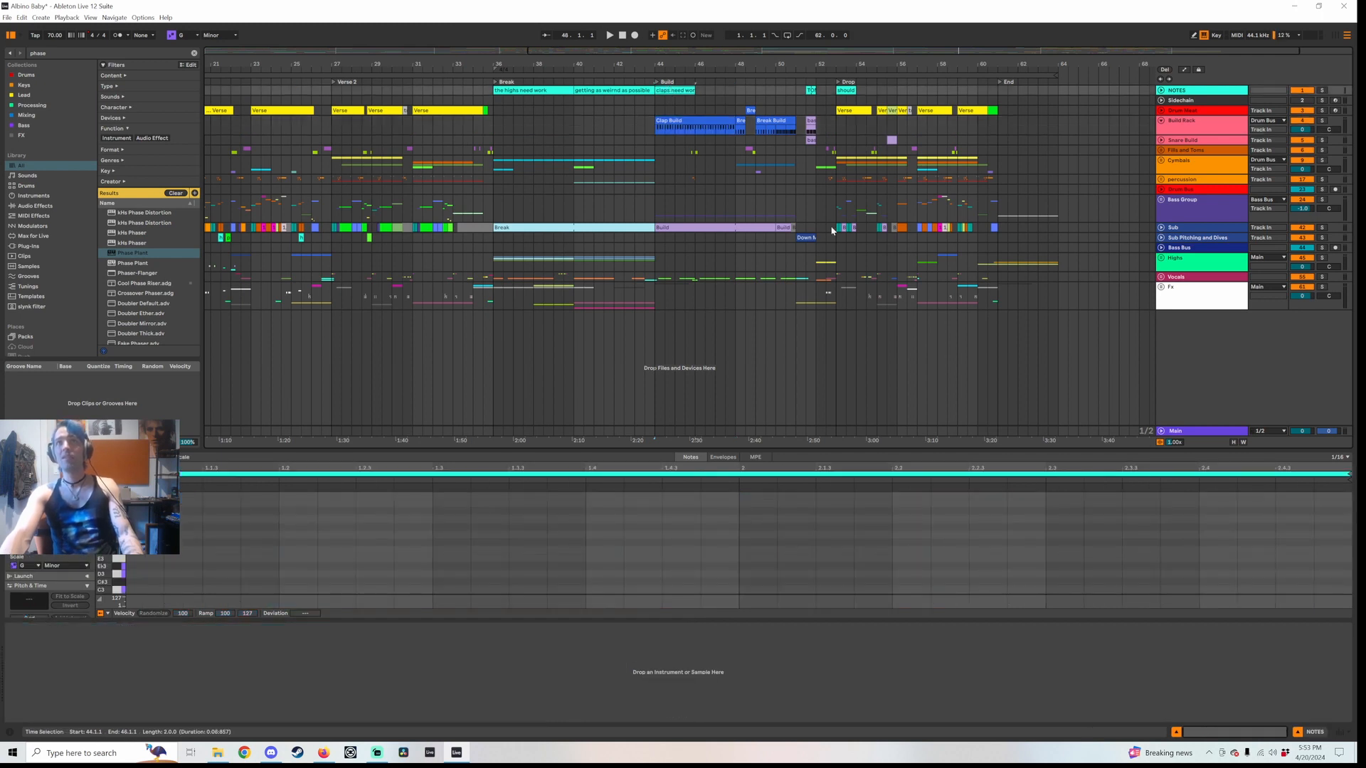
click(720, 124)
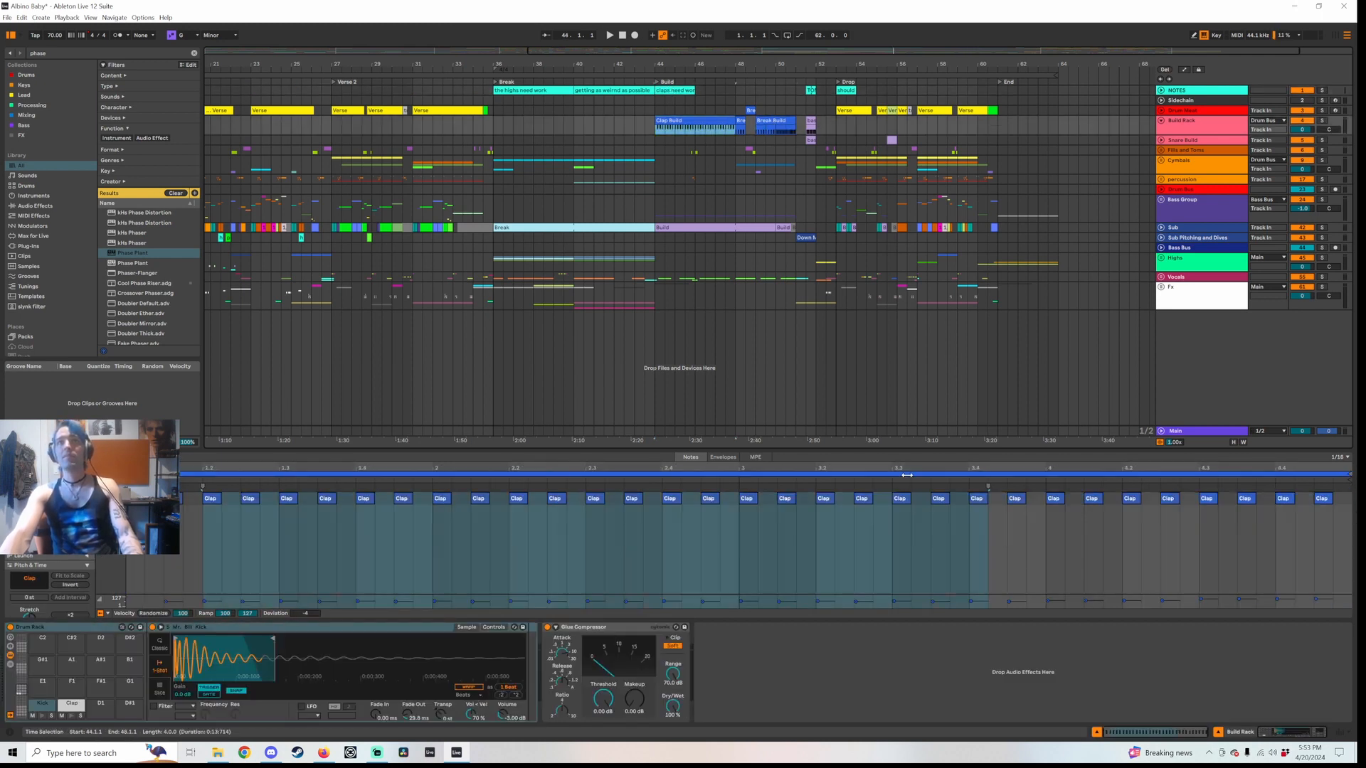
drag(1051, 546, 1338, 483)
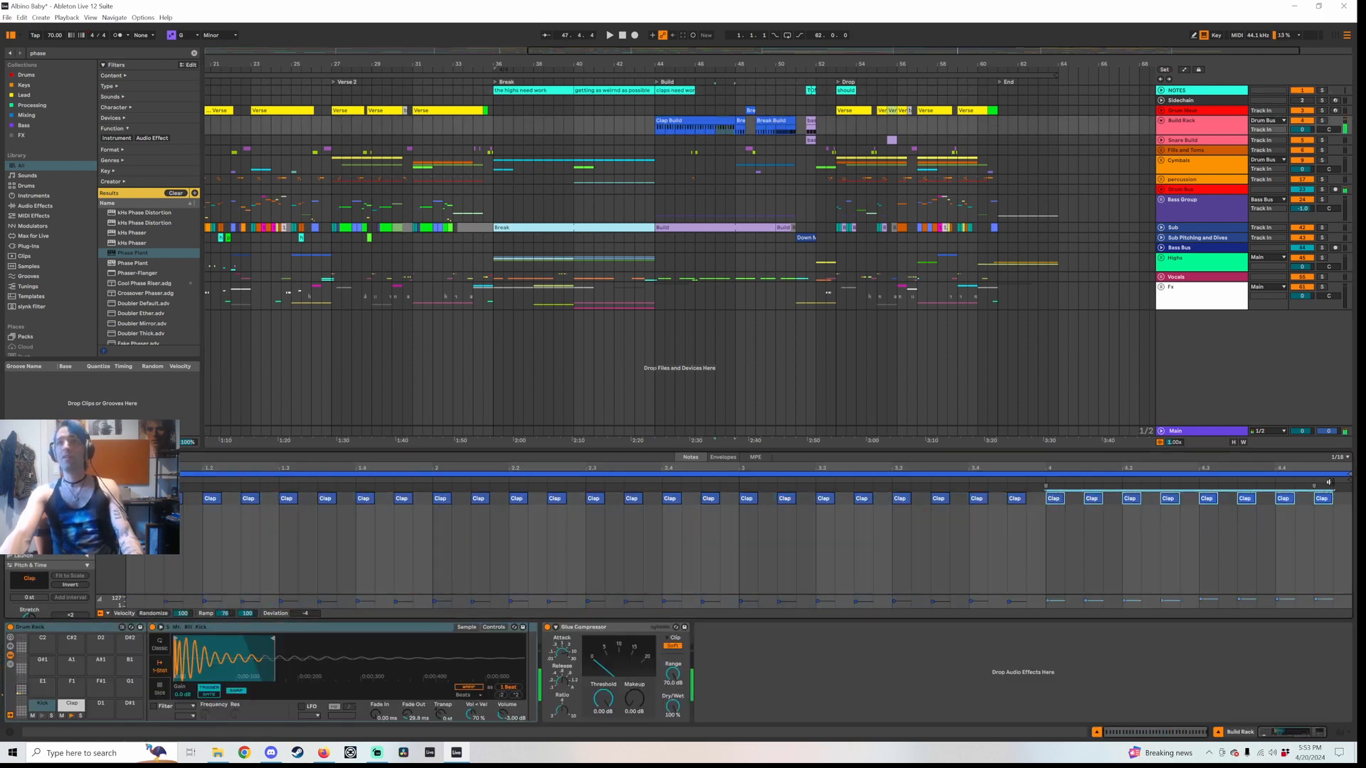
drag(1126, 603, 1125, 610)
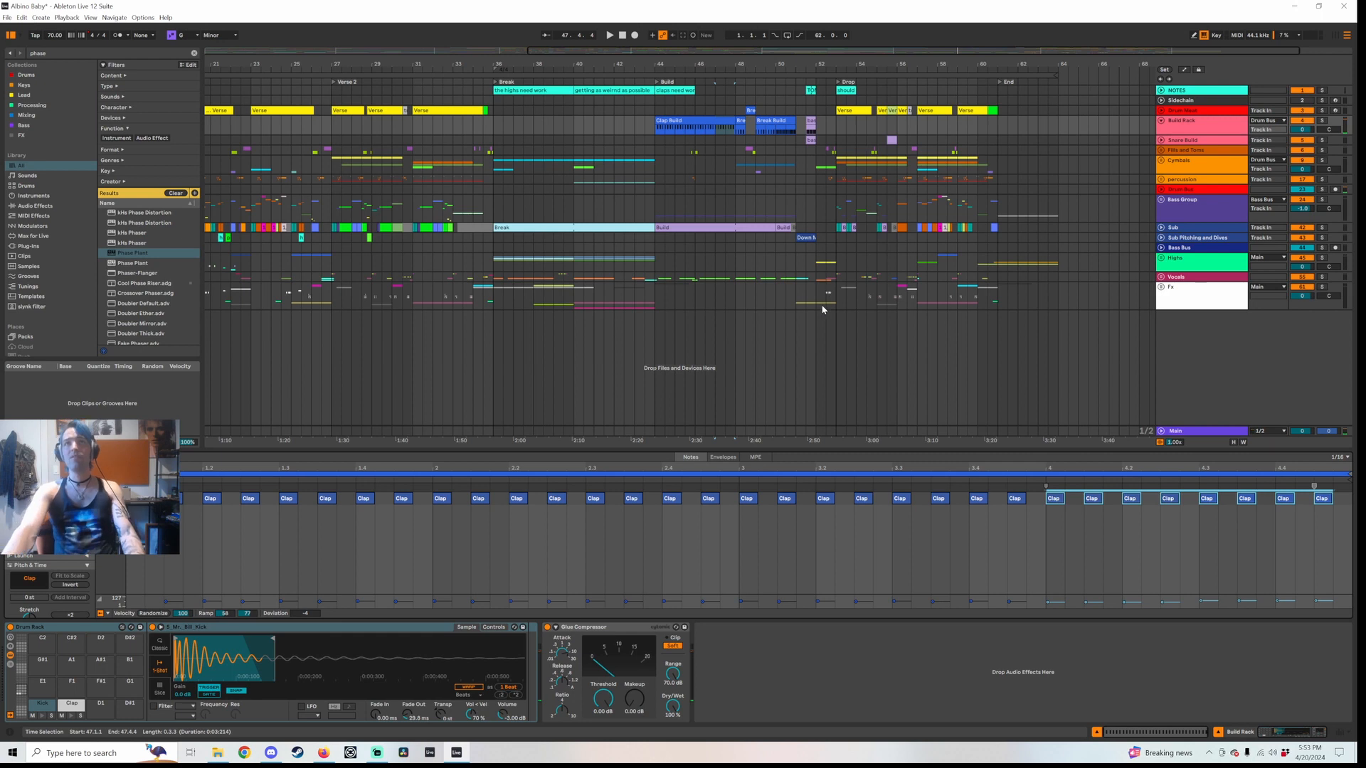
Examine the kick clip at bar 48 and the Snare Build track up to bar 53, then play the Build section
click(741, 128)
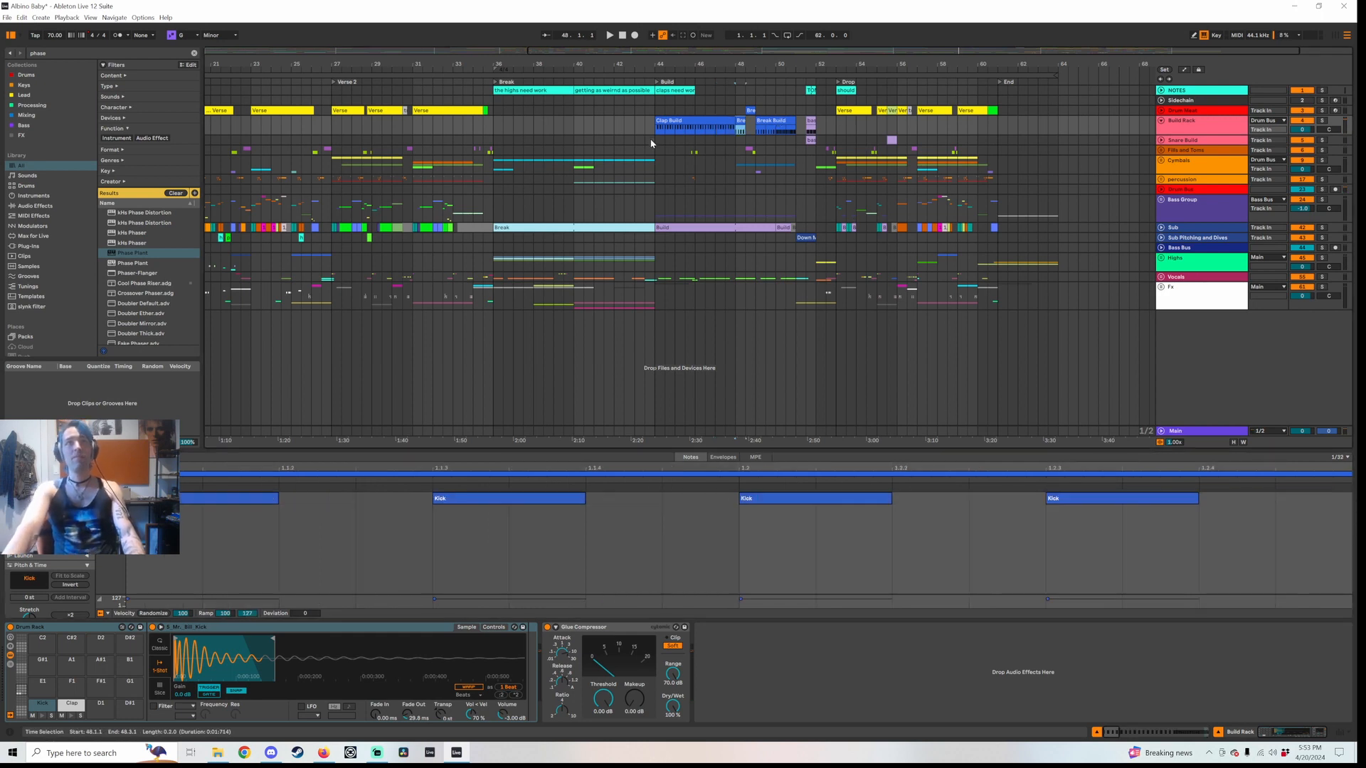
drag(652, 143, 840, 144)
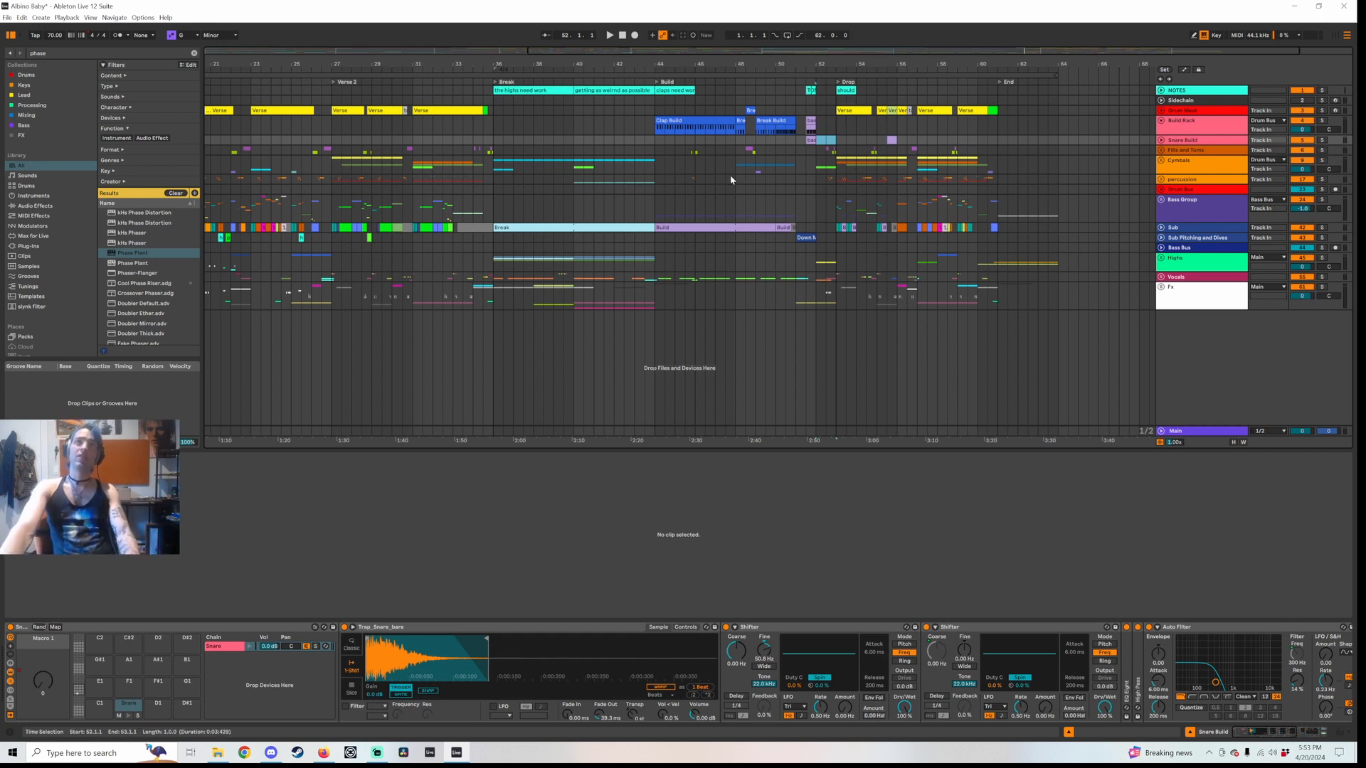
click(634, 146)
key(space)
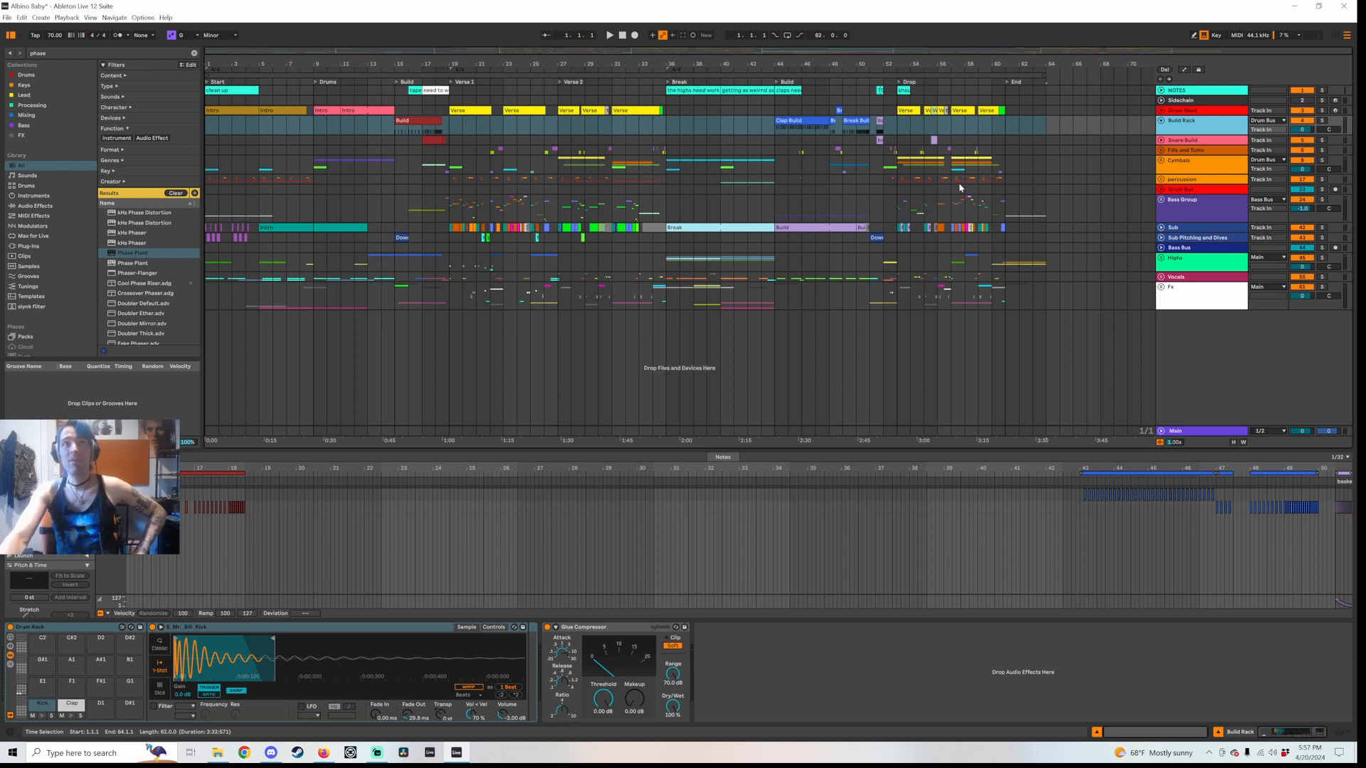
Step through the verses, break, build from 44.1.1 to 53.1.1 and drop on the Bass Group, then select the Highs group
drag(448, 213, 670, 217)
click(668, 217)
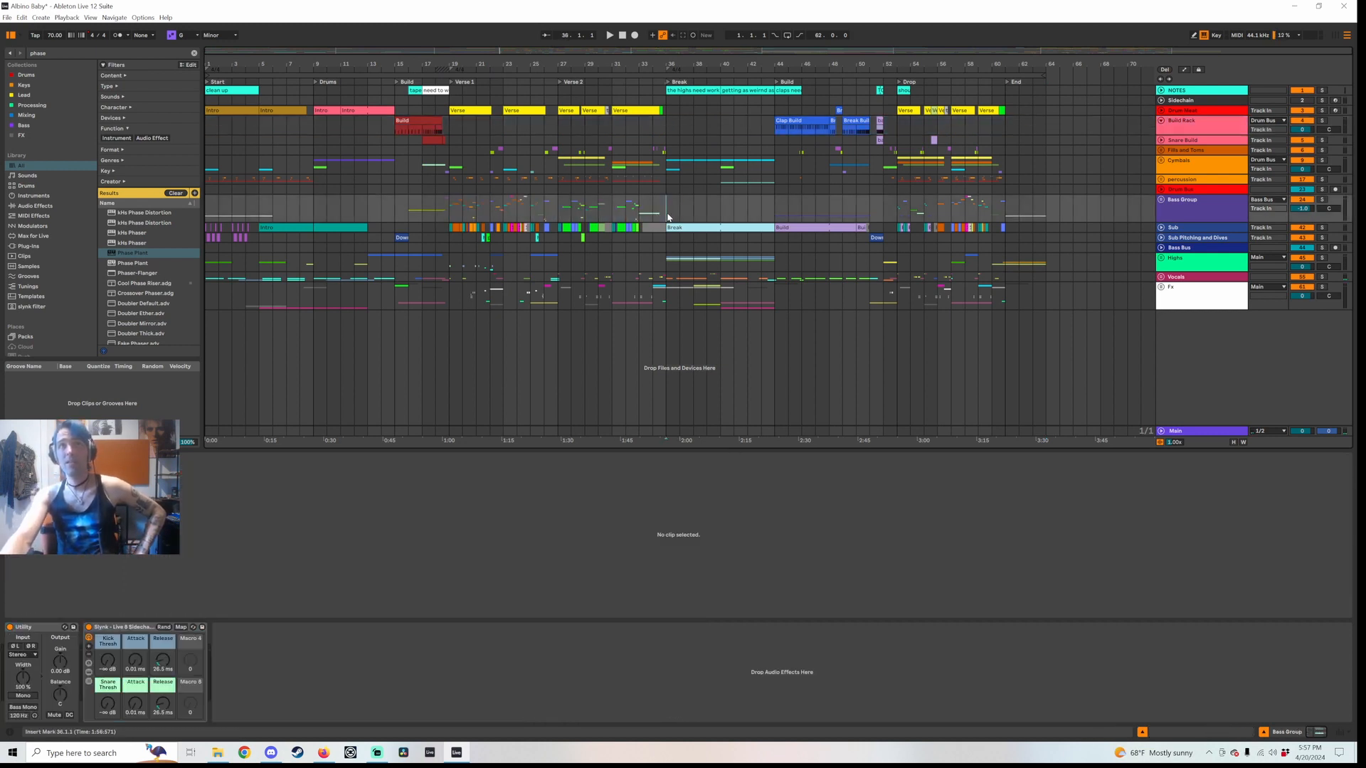
drag(778, 220, 898, 217)
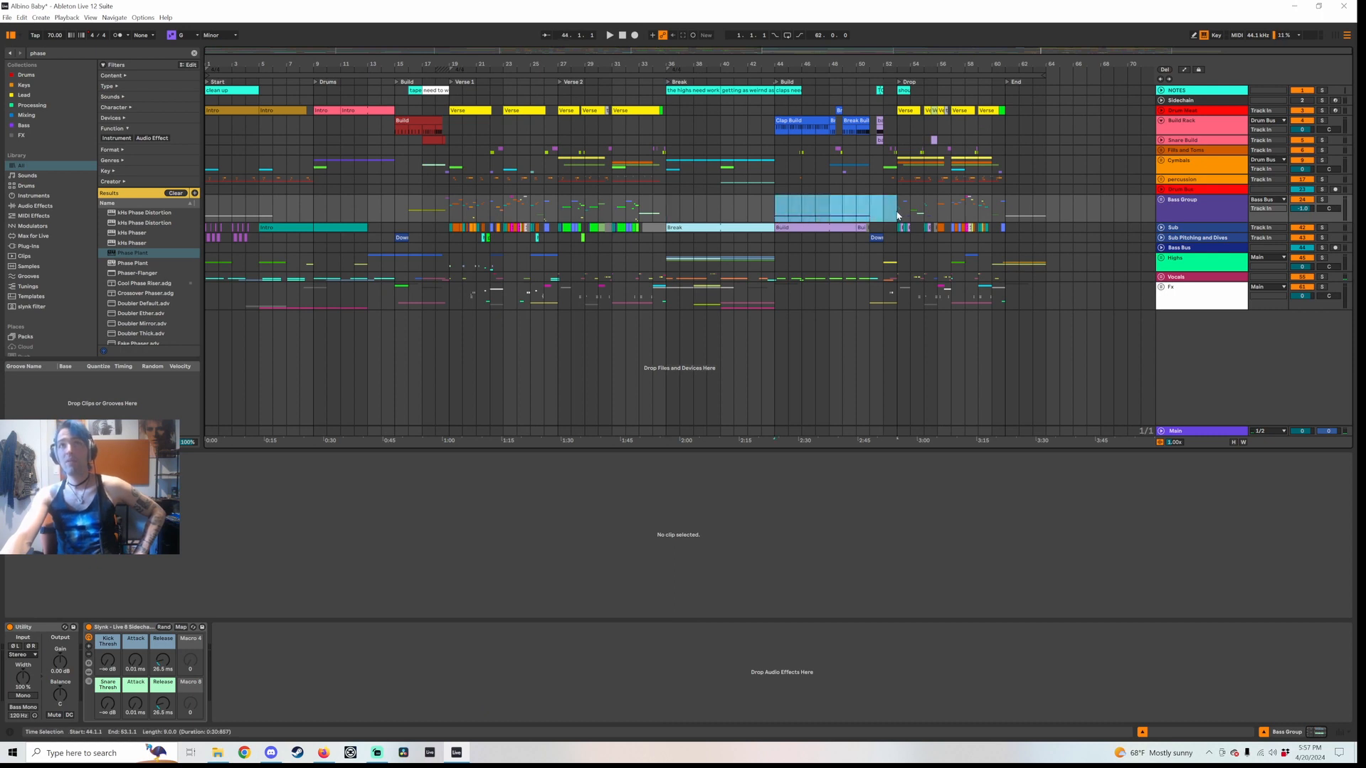
click(898, 217)
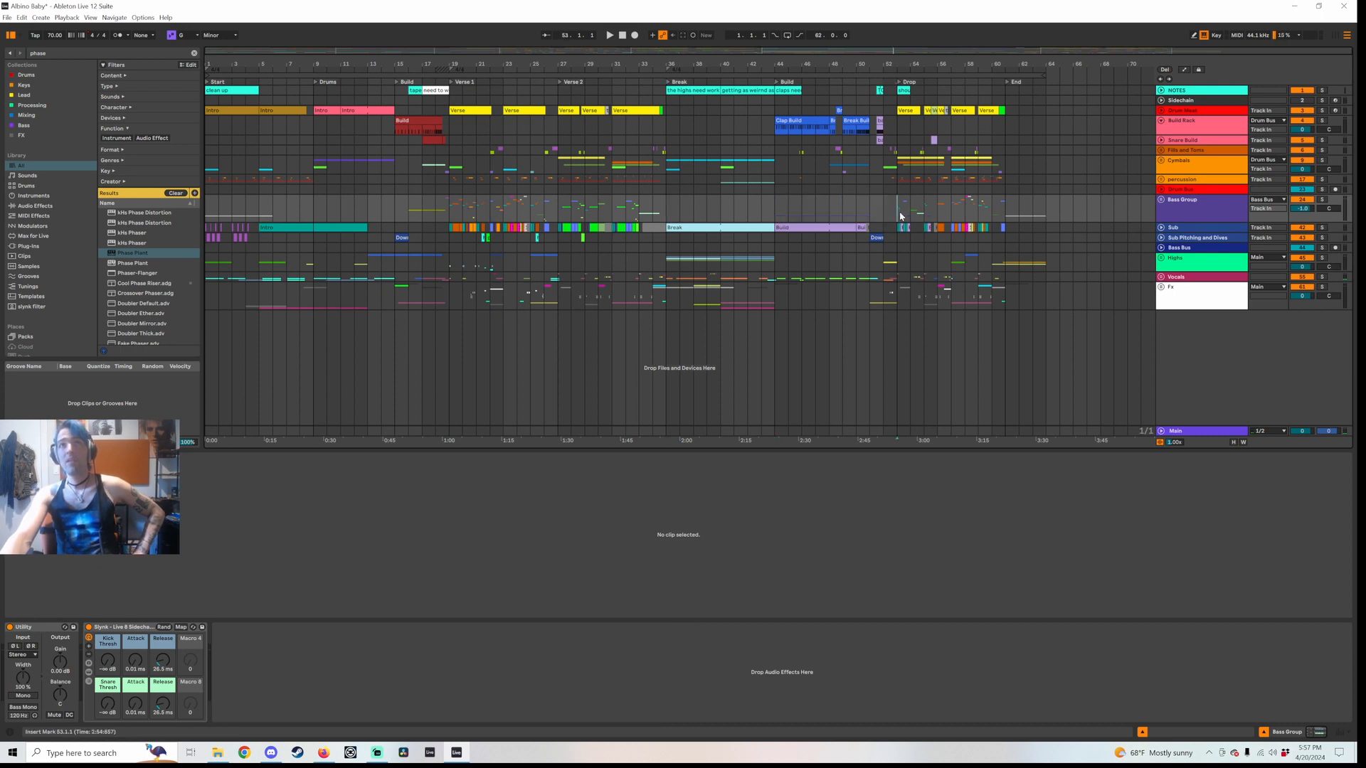
click(1185, 279)
click(1186, 268)
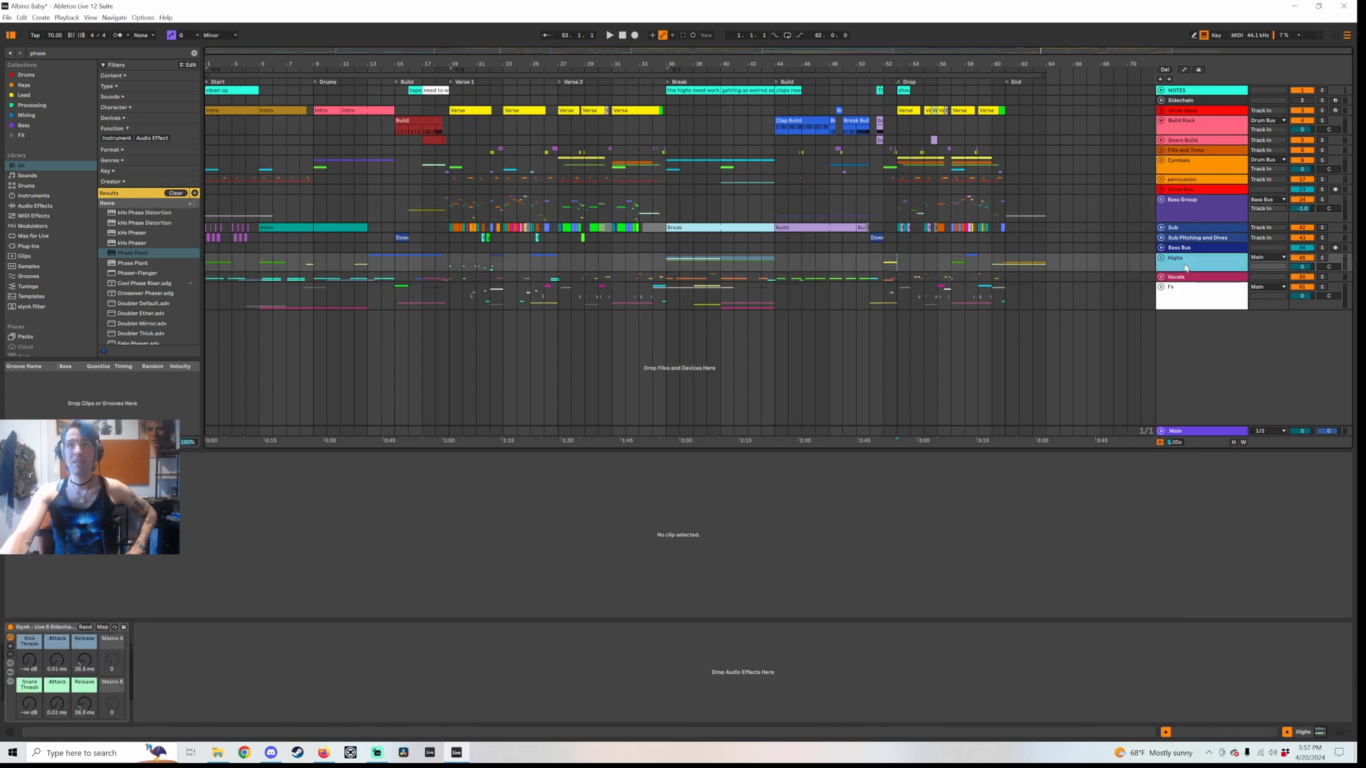